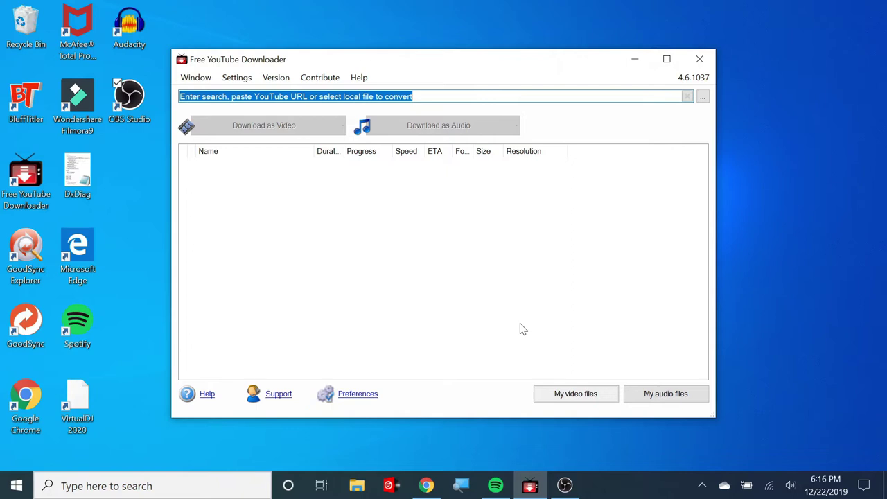
Switch to Chrome and examine the logo and monogram examples in Projectorgram's custom designs portfolio
click(426, 485)
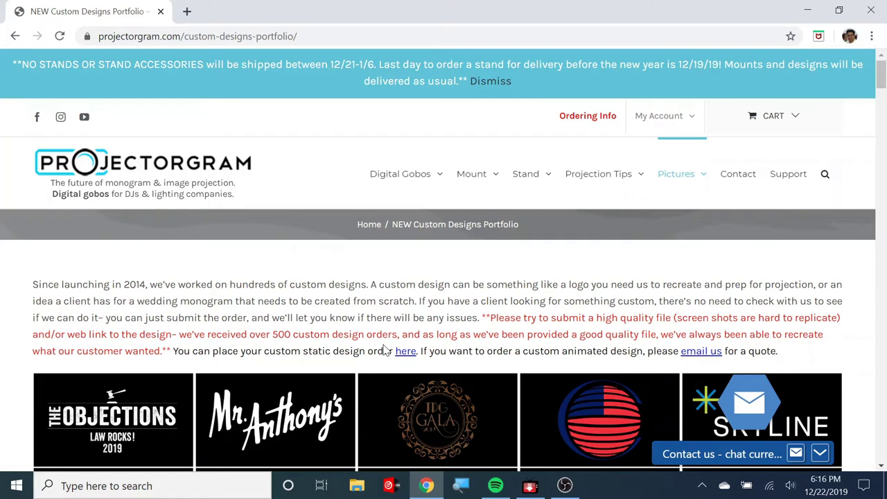
scroll(385, 351, down, 1)
scroll(386, 341, down, 2)
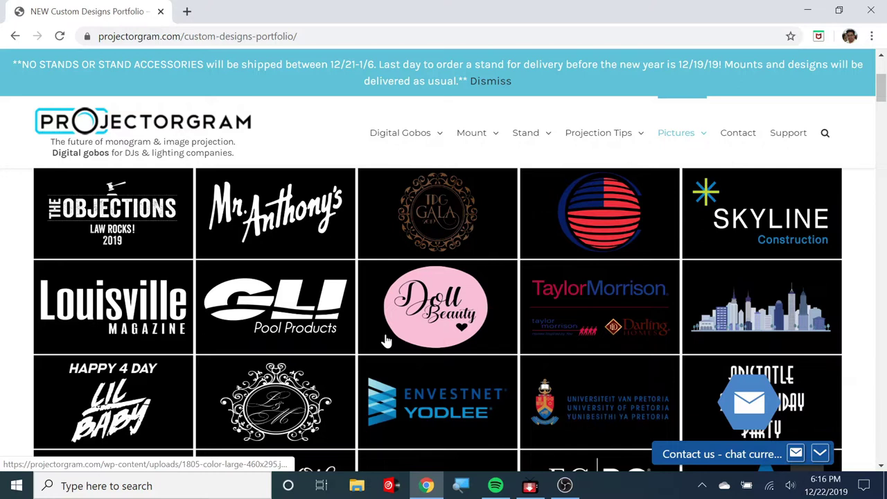
scroll(386, 341, down, 1)
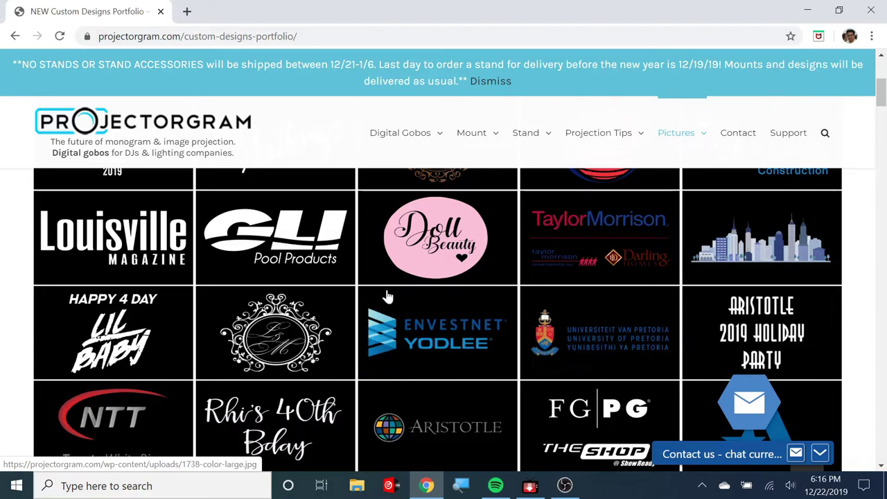
scroll(803, 251, down, 2)
scroll(804, 251, down, 2)
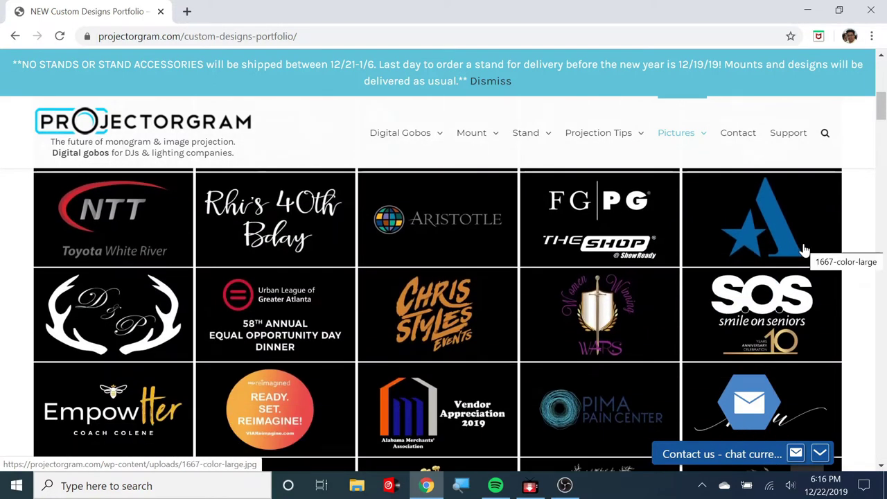
scroll(804, 251, up, 1)
scroll(804, 250, down, 3)
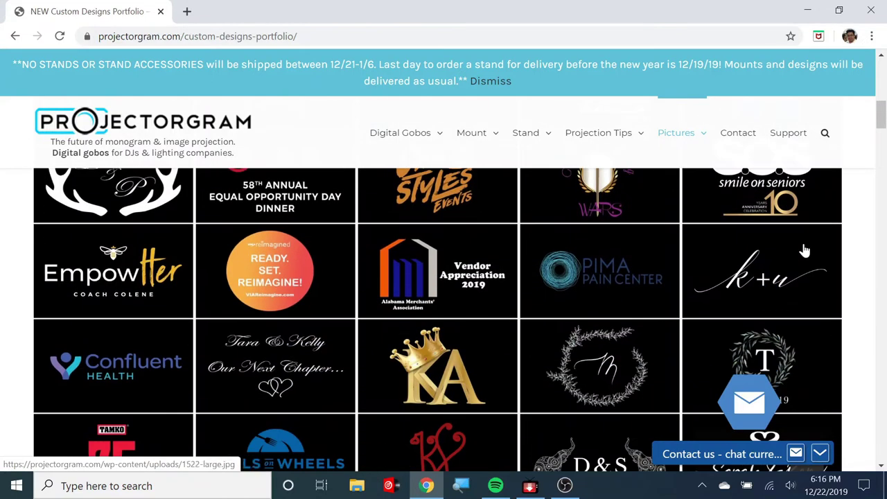
scroll(803, 251, down, 2)
scroll(804, 251, down, 2)
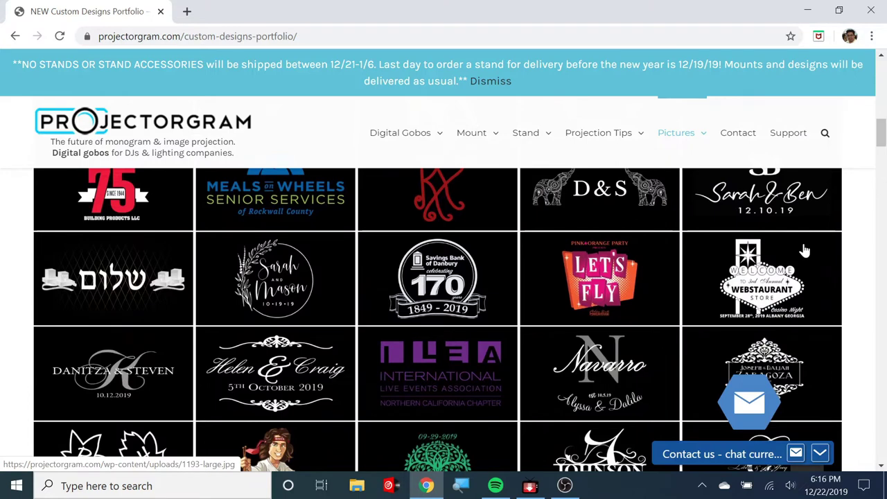
scroll(803, 251, down, 2)
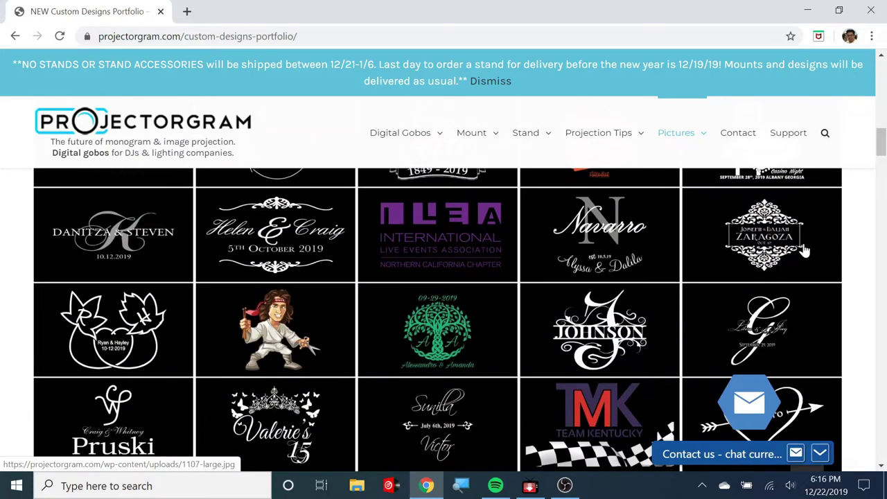
scroll(682, 230, down, 2)
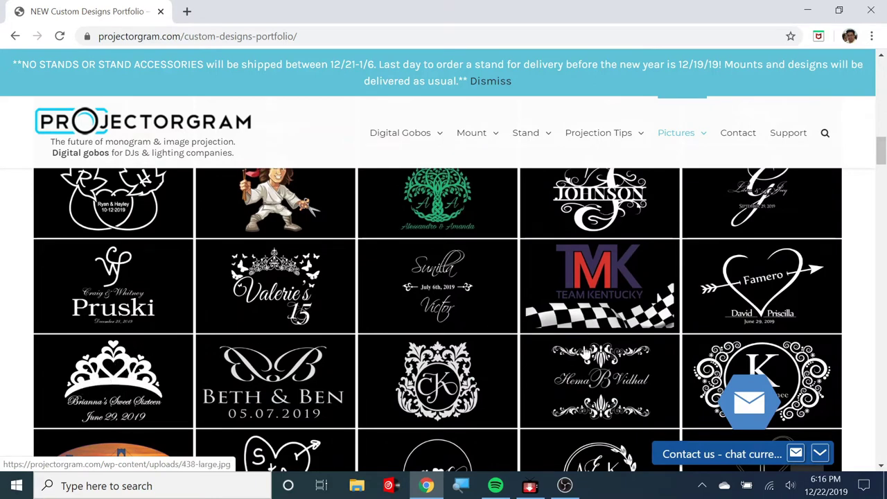
scroll(531, 307, down, 6)
scroll(531, 307, up, 1)
scroll(532, 307, down, 3)
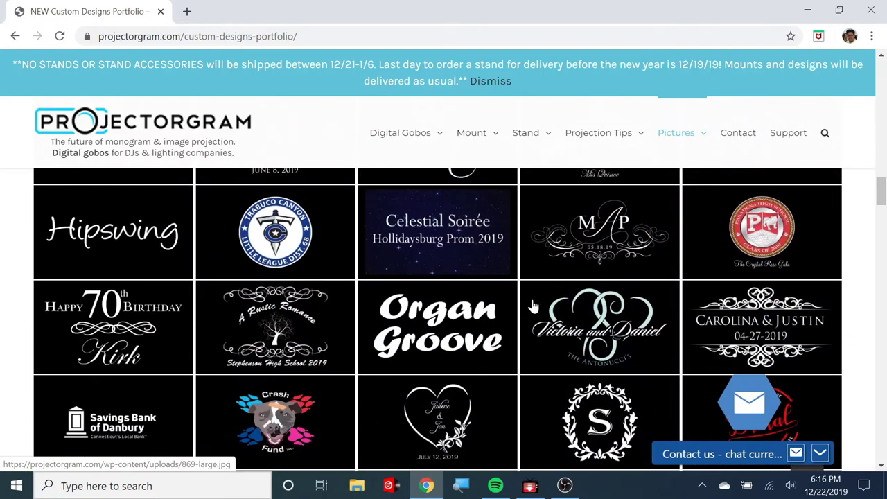
scroll(531, 306, up, 10)
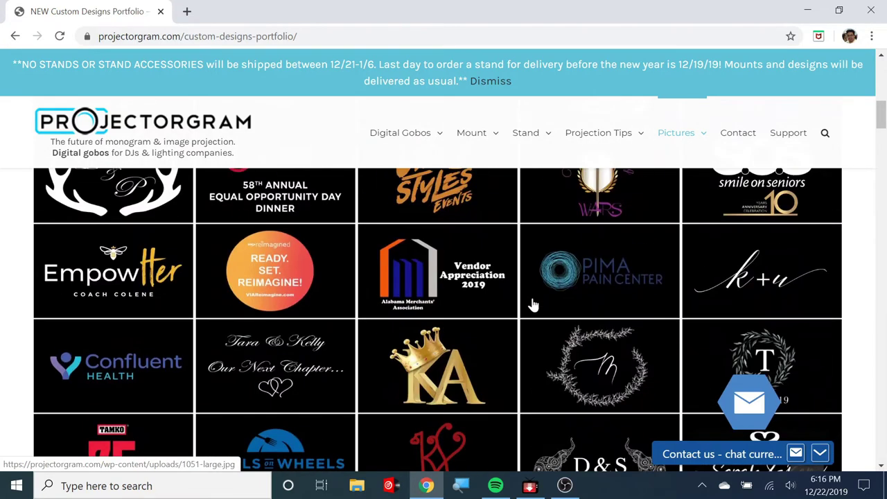
Search the web in a new tab for "new year art black and white png" and show the image results
click(186, 12)
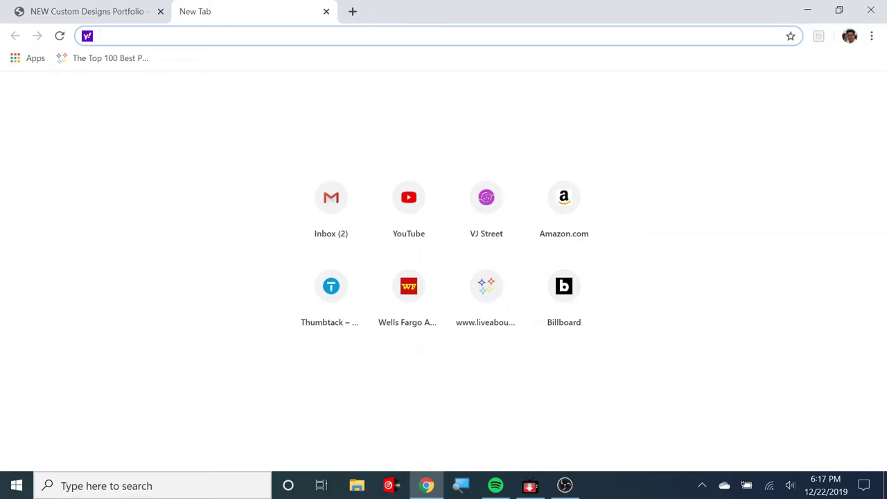
text(new year)
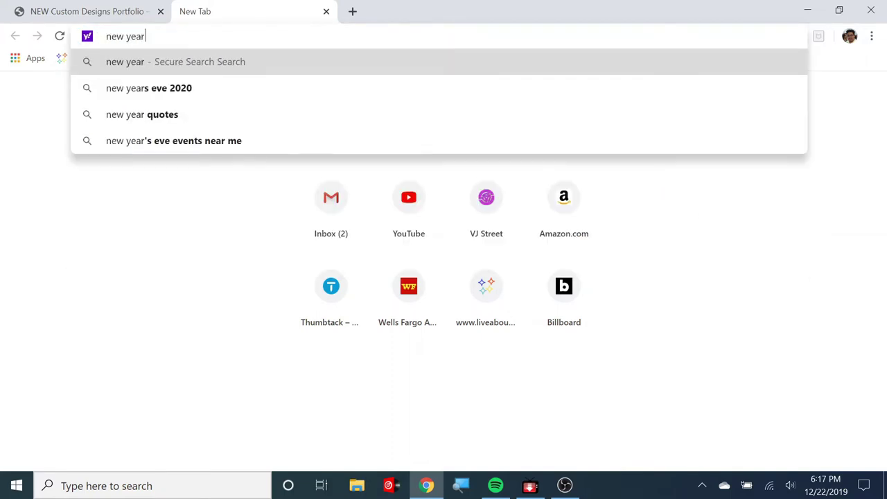
text( art)
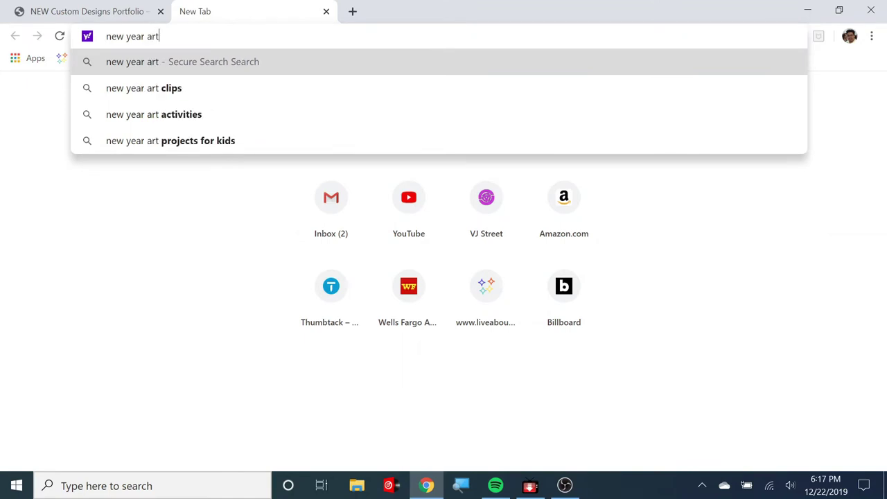
text( blac)
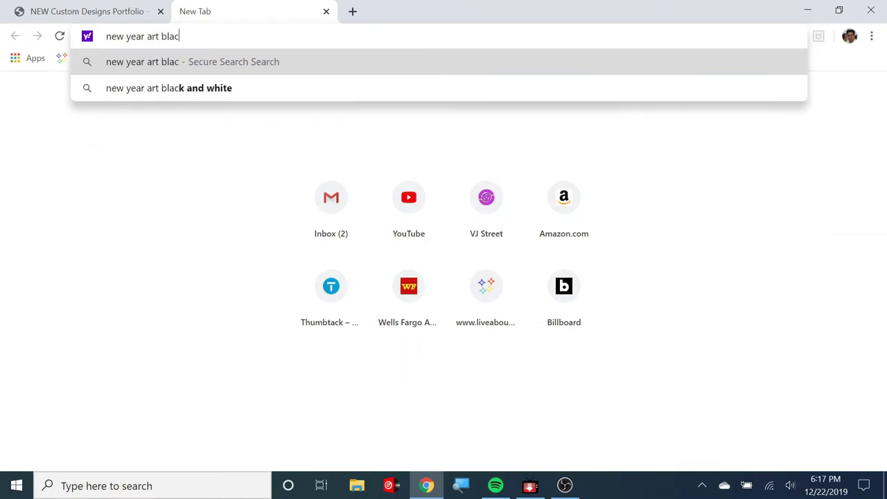
text(k and )
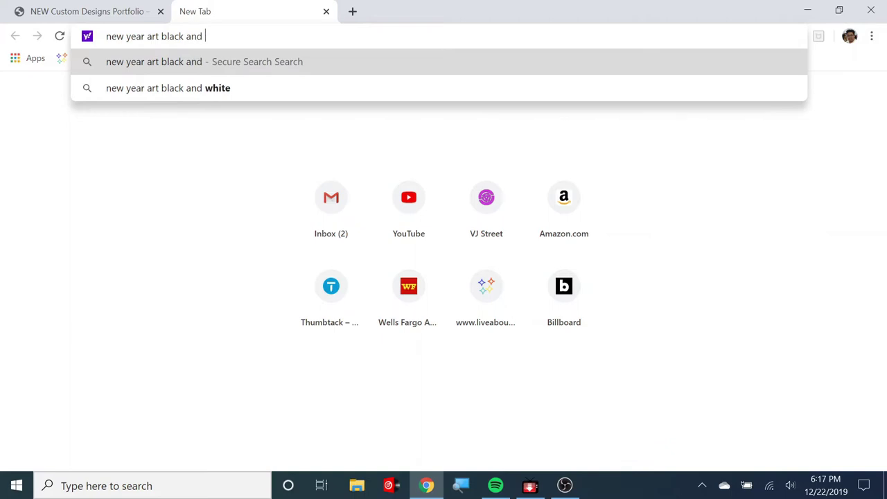
text(white)
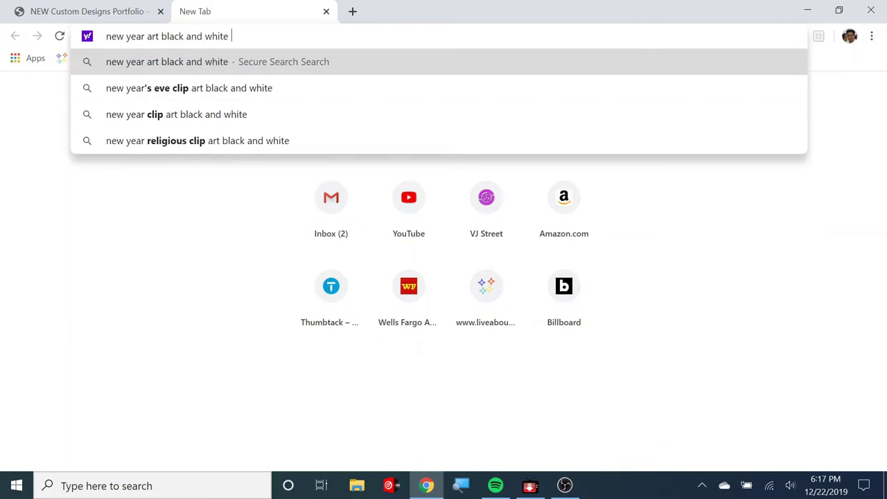
text( png)
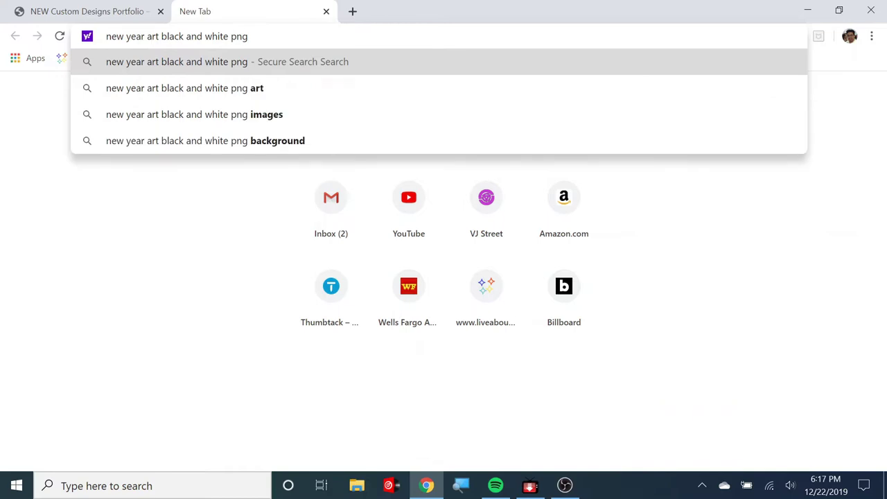
key(Return)
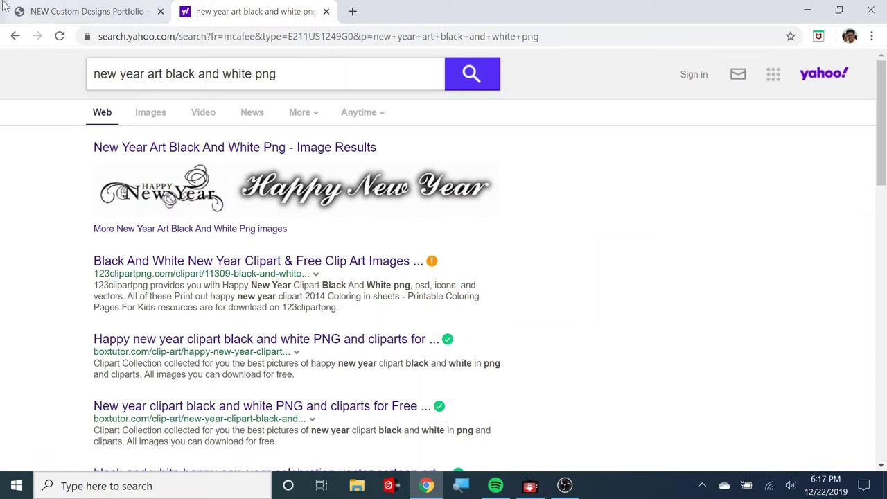
click(159, 117)
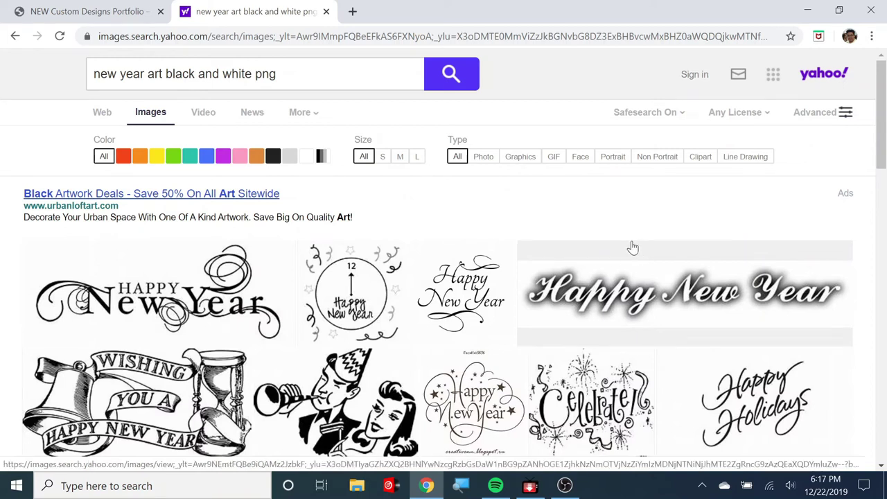
Preview the clipart of the party couple with the horn, and close the preview
scroll(633, 248, down, 3)
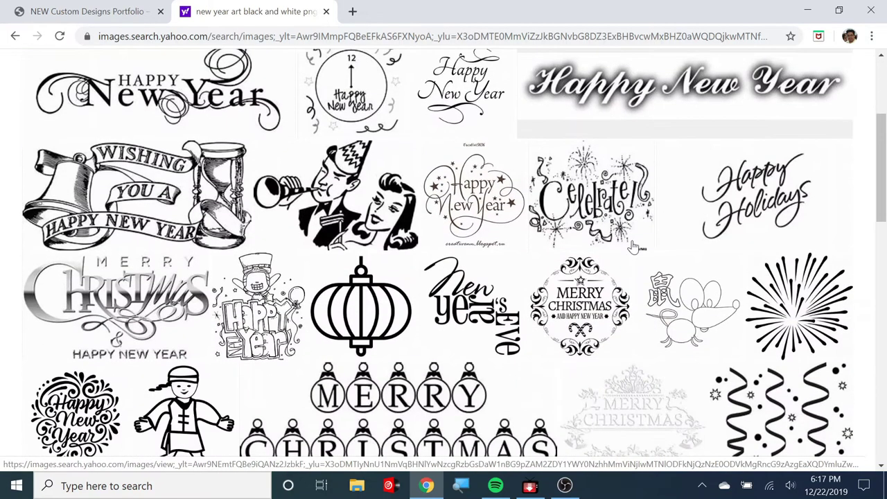
click(341, 207)
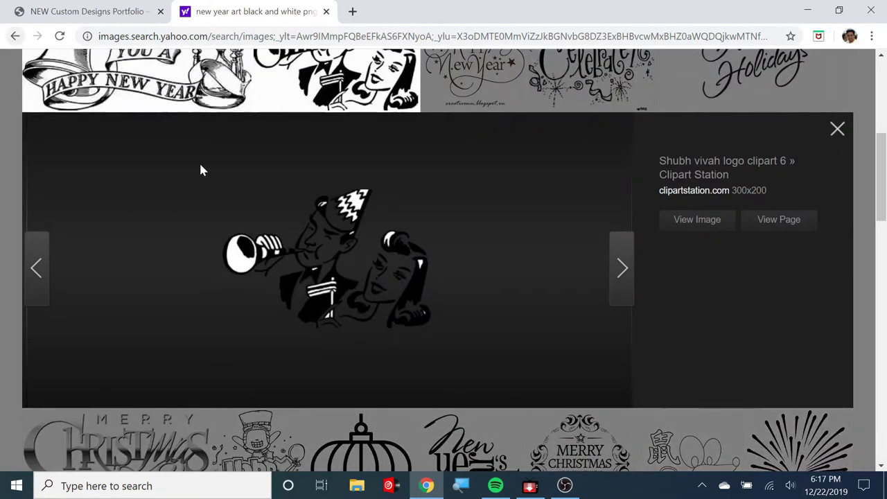
click(837, 128)
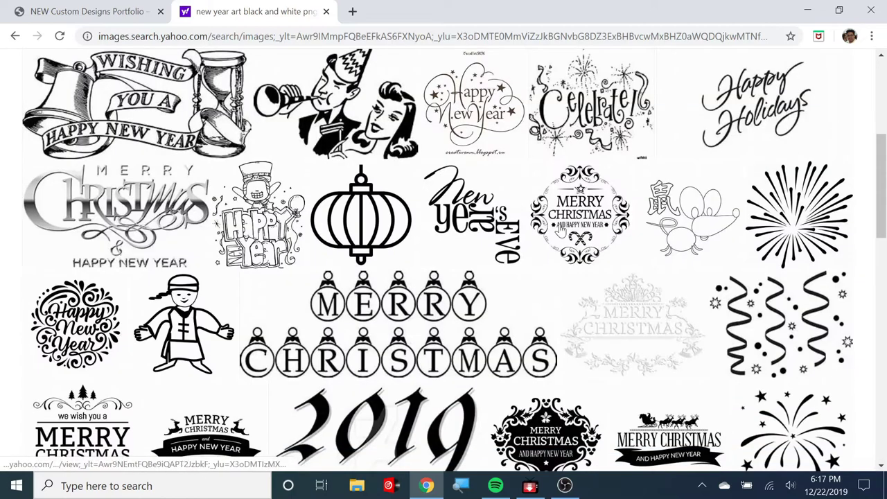
Examine the first batch of New Year image results for black-and-white clipart suited to projection
scroll(561, 231, down, 1)
scroll(561, 230, down, 1)
scroll(561, 229, up, 1)
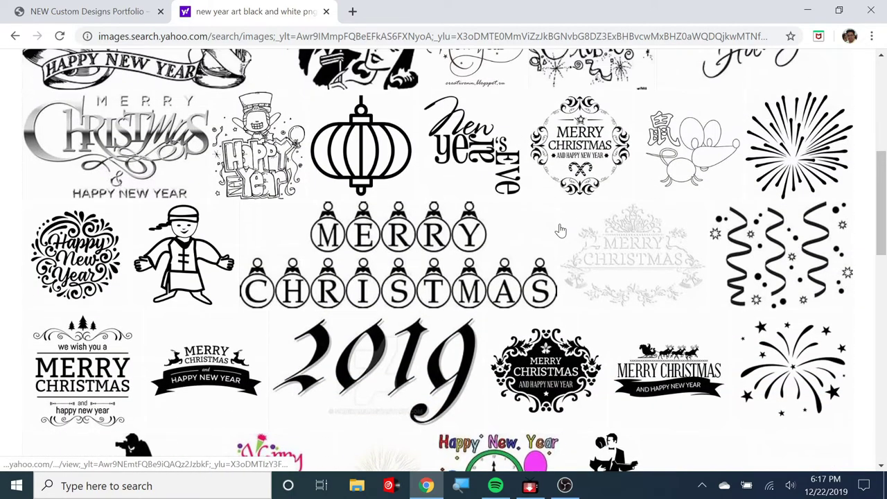
scroll(560, 230, down, 3)
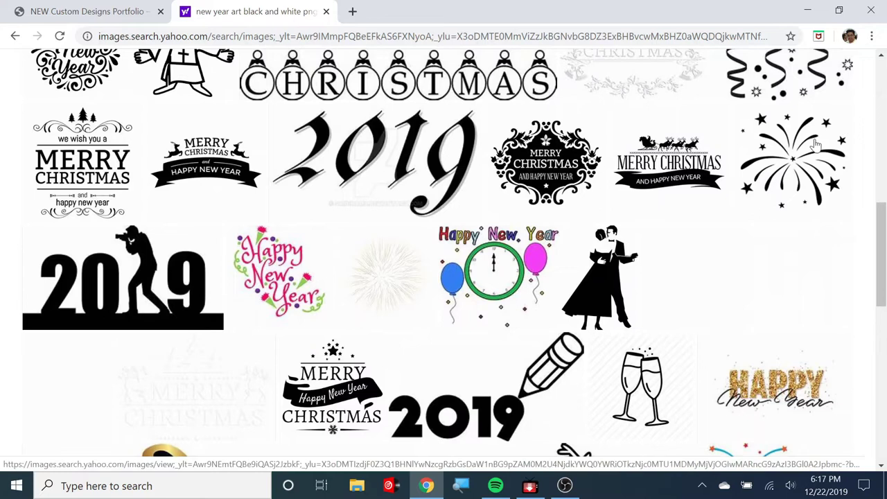
scroll(778, 167, up, 1)
scroll(719, 271, down, 1)
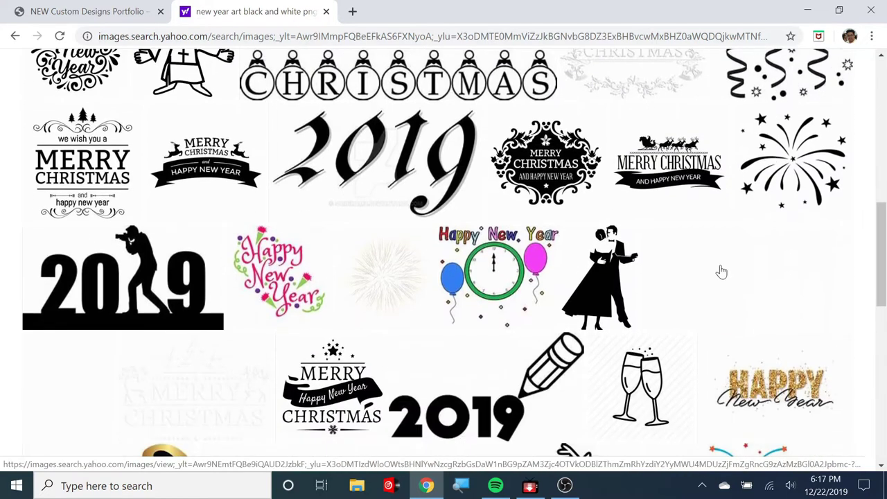
scroll(693, 269, down, 2)
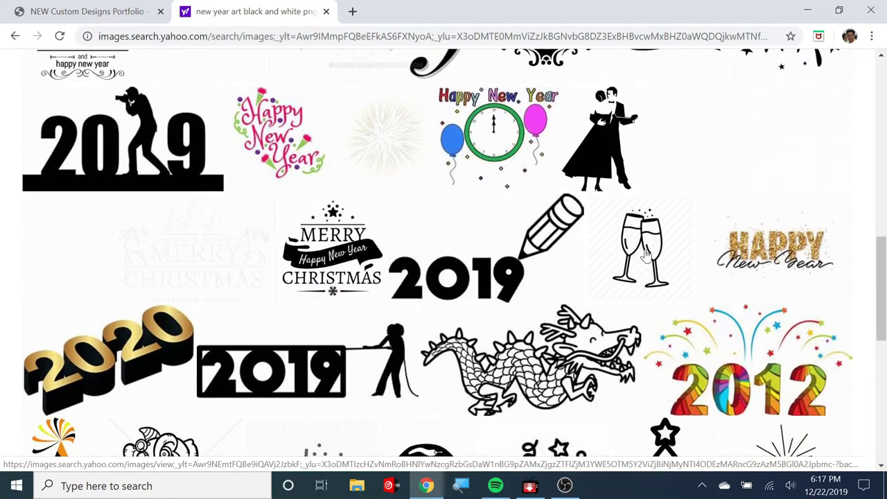
scroll(645, 256, down, 2)
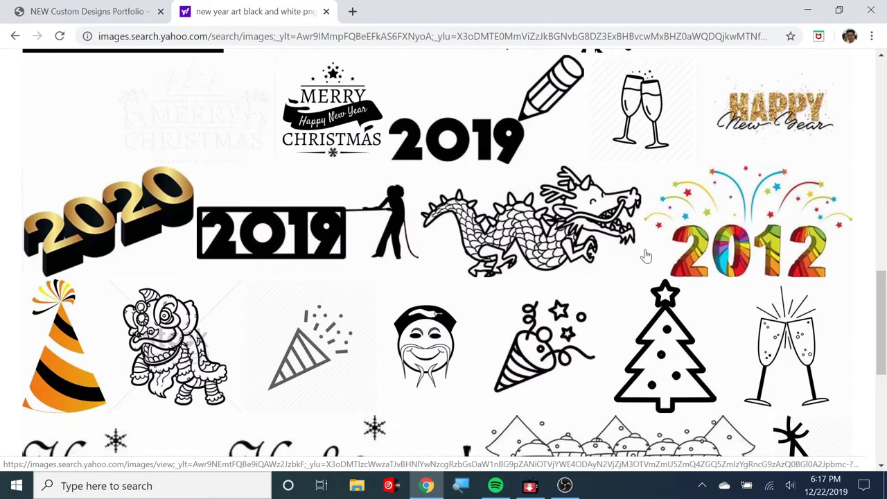
scroll(645, 256, down, 2)
scroll(645, 256, down, 2)
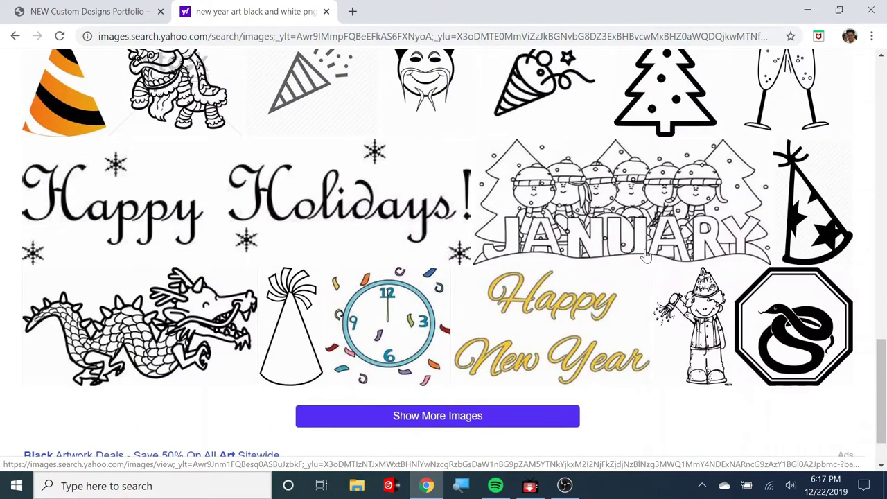
Load more image results and examine the second batch for black-and-white New Year clipart suited to projection
click(402, 416)
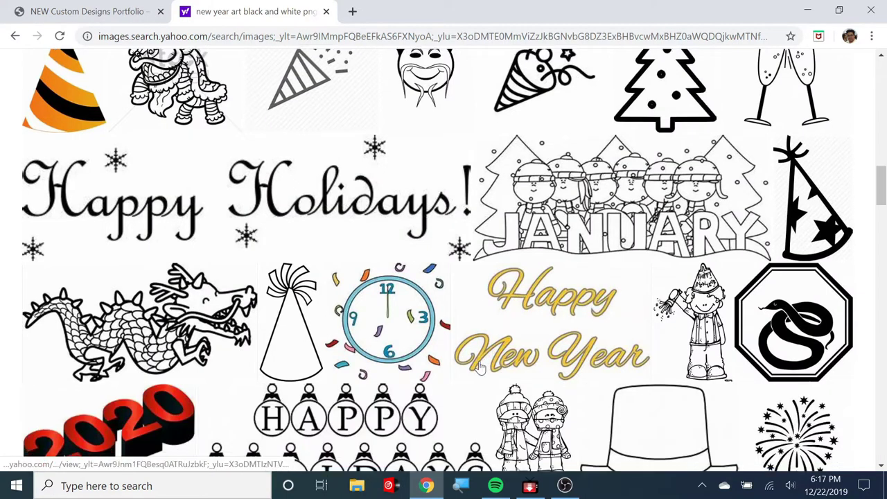
scroll(480, 367, down, 3)
scroll(481, 366, down, 2)
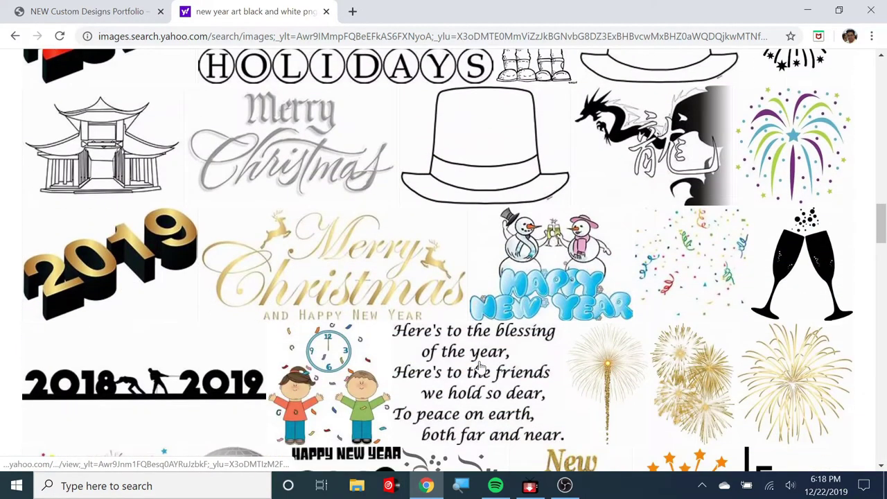
scroll(480, 367, down, 3)
scroll(480, 367, down, 2)
scroll(480, 368, down, 5)
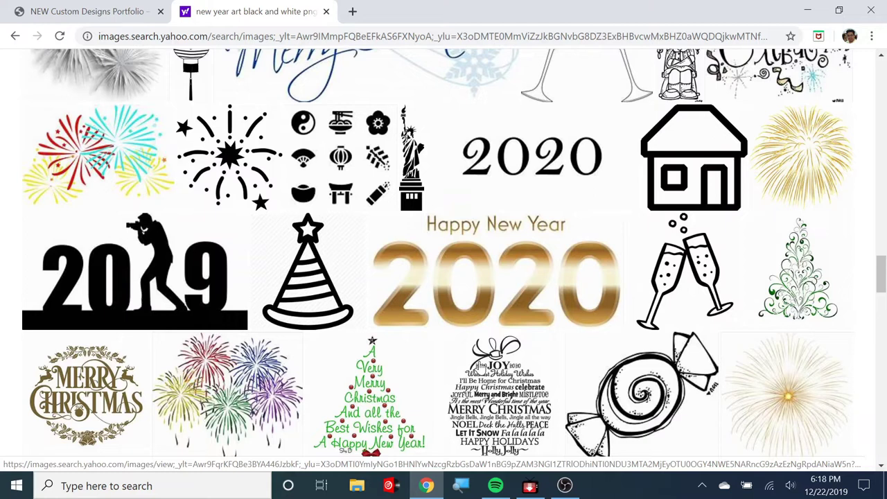
scroll(480, 367, down, 3)
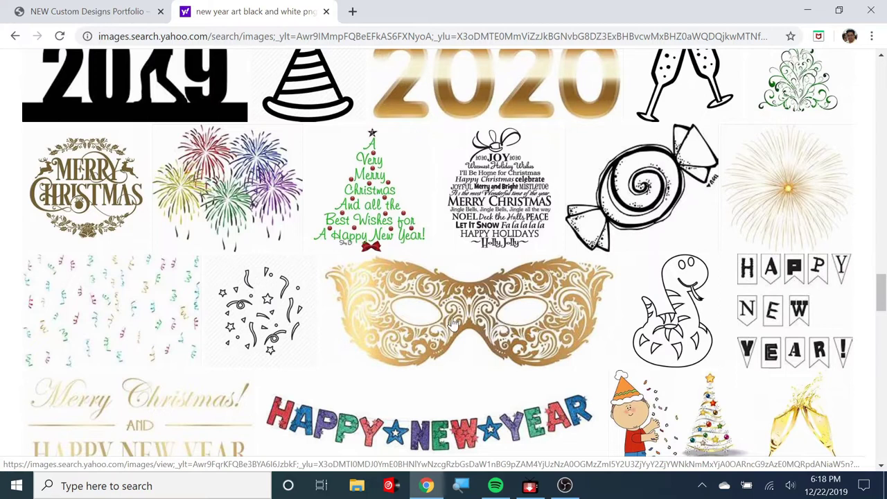
scroll(571, 308, down, 4)
scroll(506, 324, down, 1)
scroll(506, 323, down, 1)
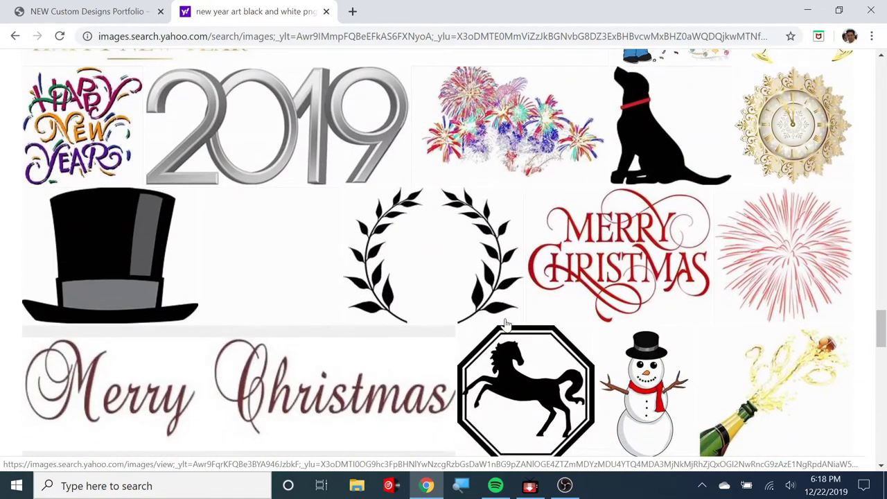
scroll(506, 324, down, 3)
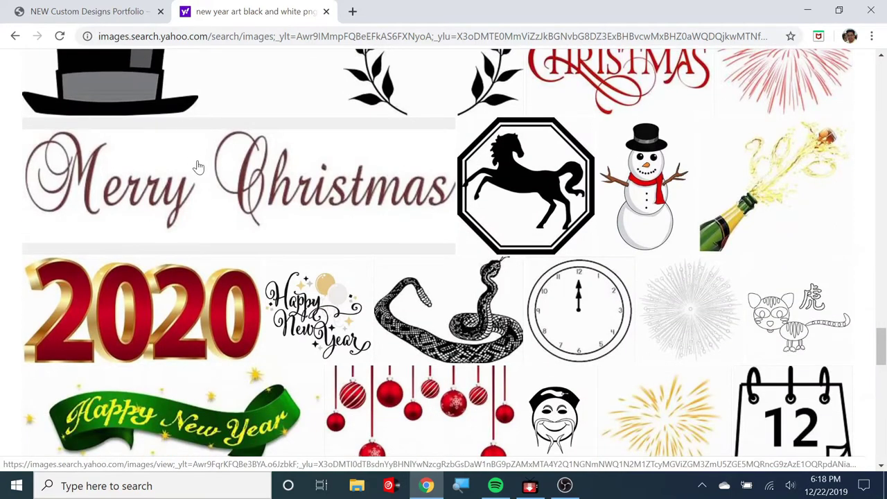
scroll(197, 166, up, 2)
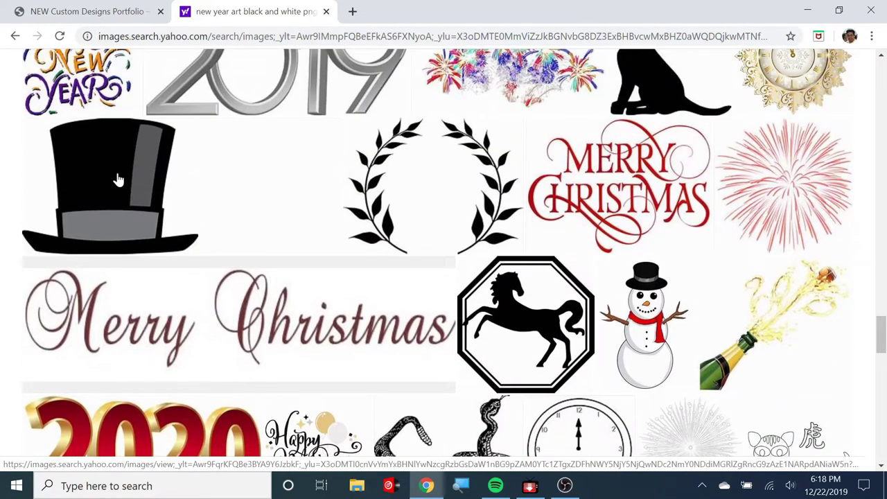
scroll(515, 264, down, 4)
scroll(516, 263, down, 10)
scroll(515, 263, down, 1)
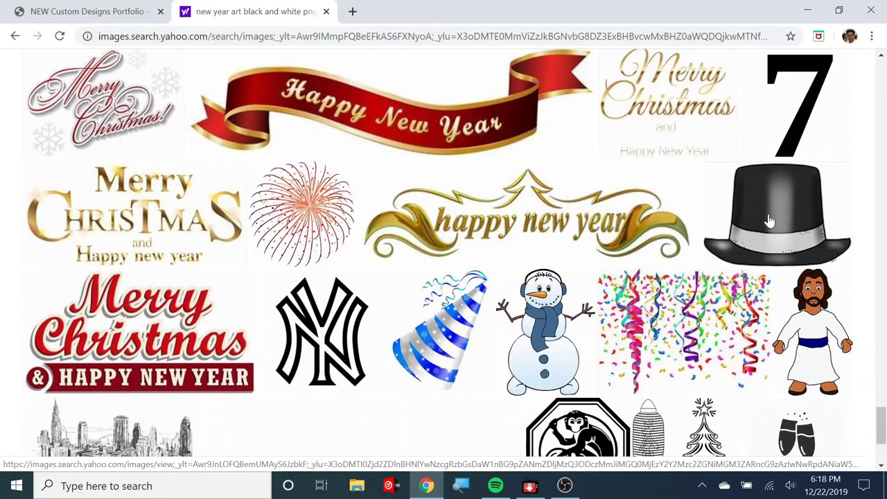
scroll(769, 220, down, 2)
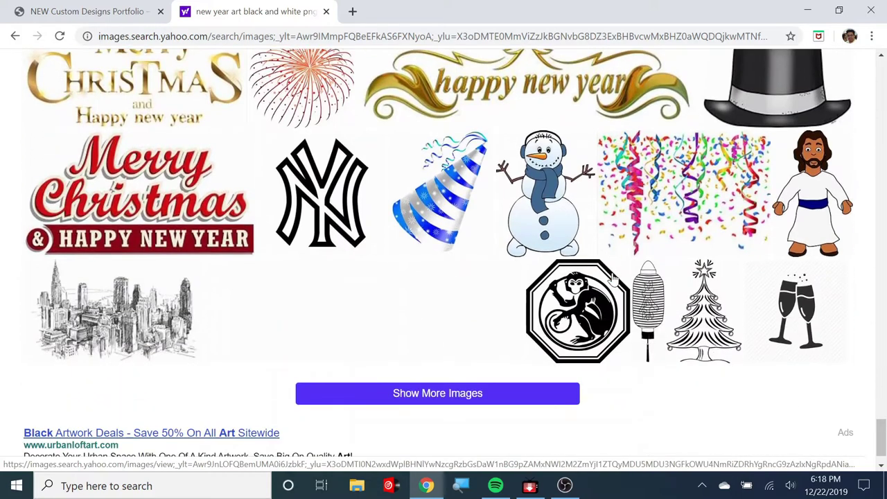
Review the second batch of results in reverse, comparing solid silhouettes, fireworks and champagne glasses with the coloured artwork
scroll(613, 277, up, 8)
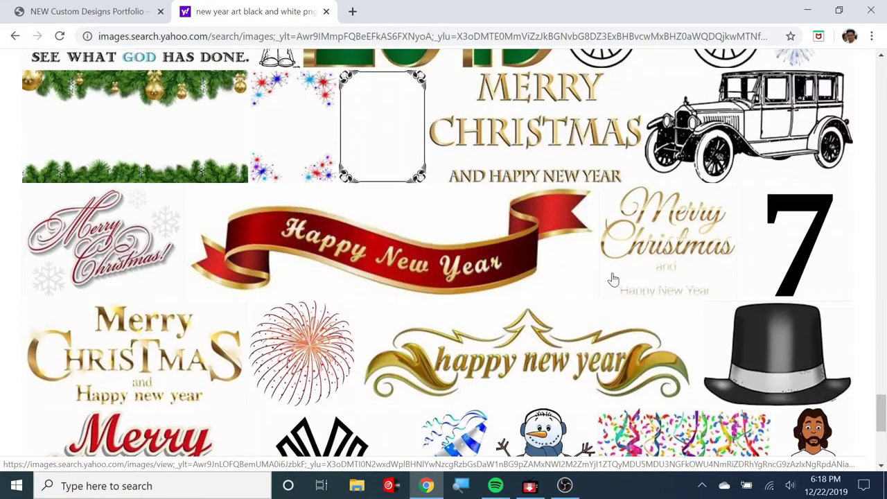
scroll(612, 277, up, 6)
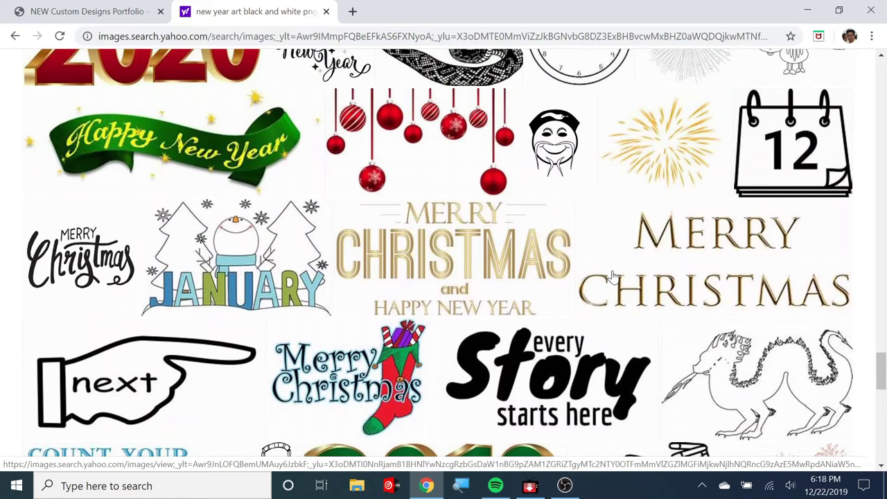
scroll(612, 277, up, 1)
scroll(612, 276, up, 6)
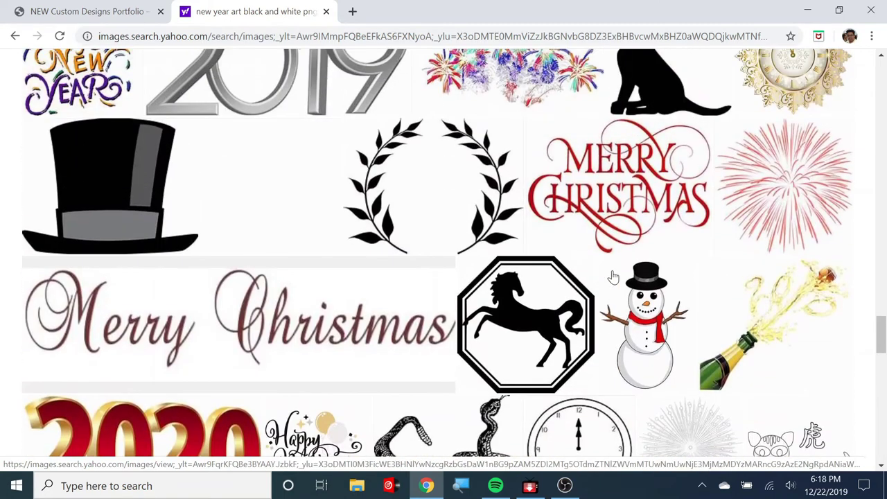
scroll(613, 276, up, 1)
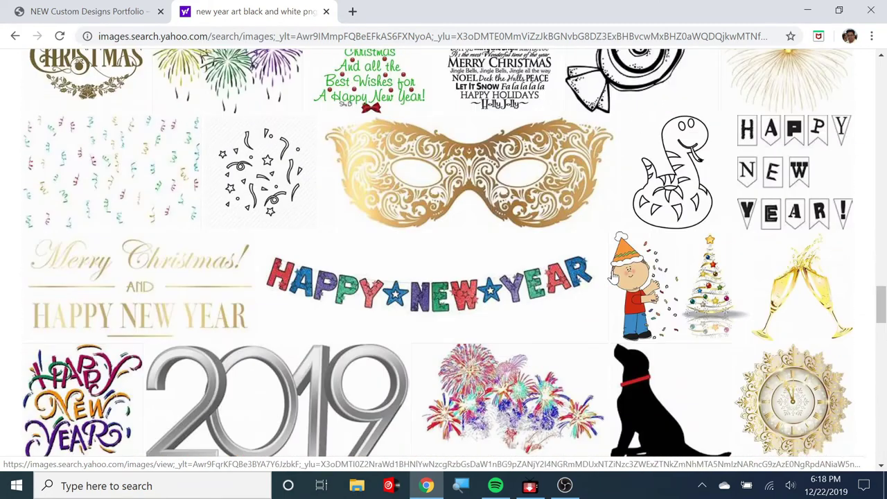
scroll(612, 276, up, 2)
scroll(613, 275, up, 3)
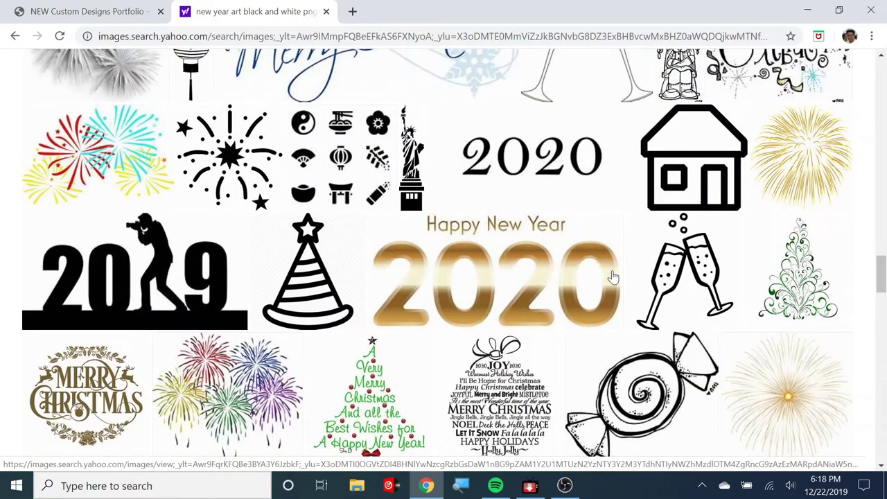
scroll(613, 276, up, 2)
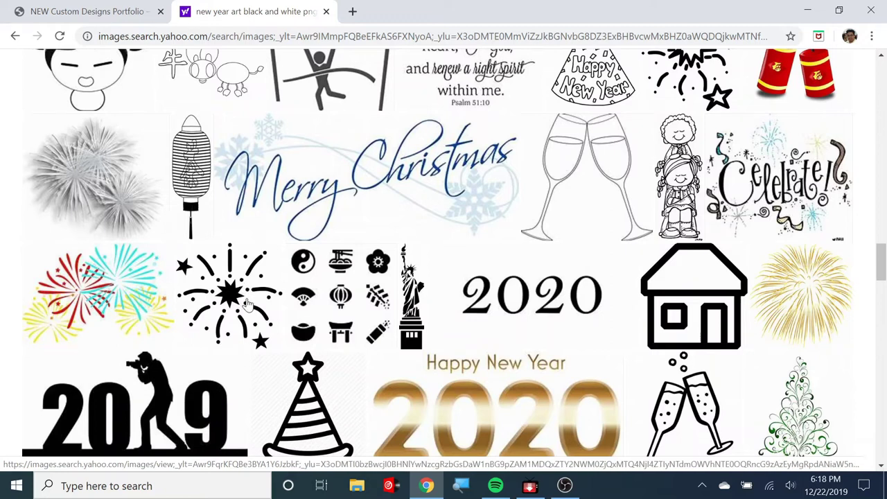
scroll(247, 305, up, 3)
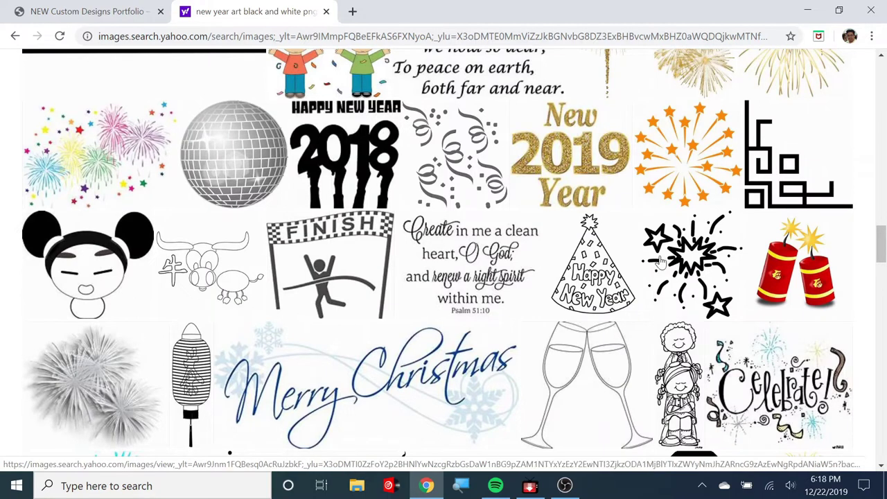
scroll(582, 288, up, 2)
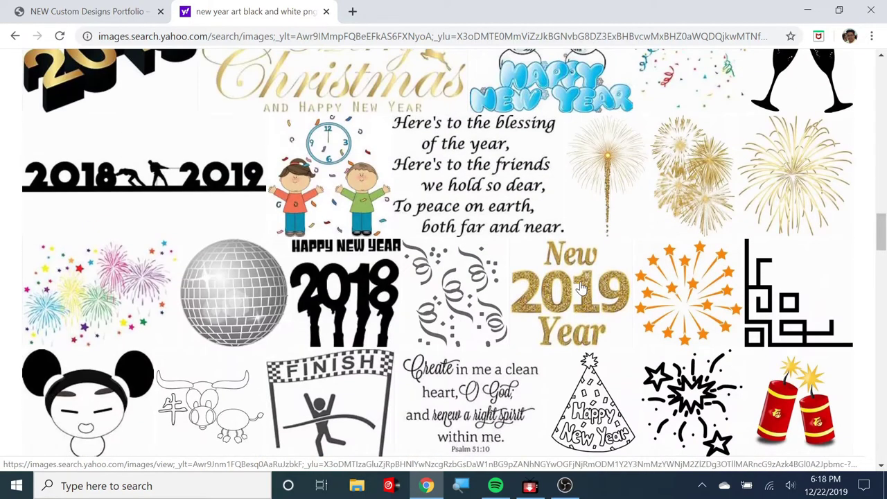
scroll(587, 349, down, 2)
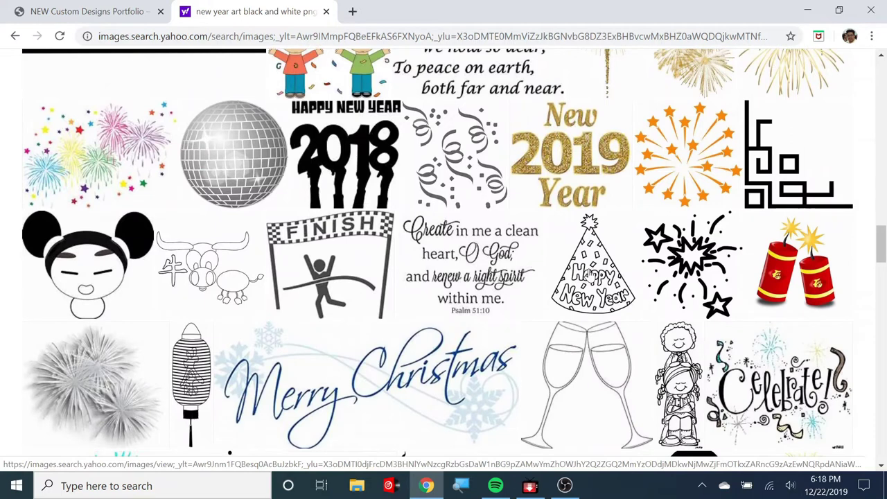
scroll(596, 270, up, 3)
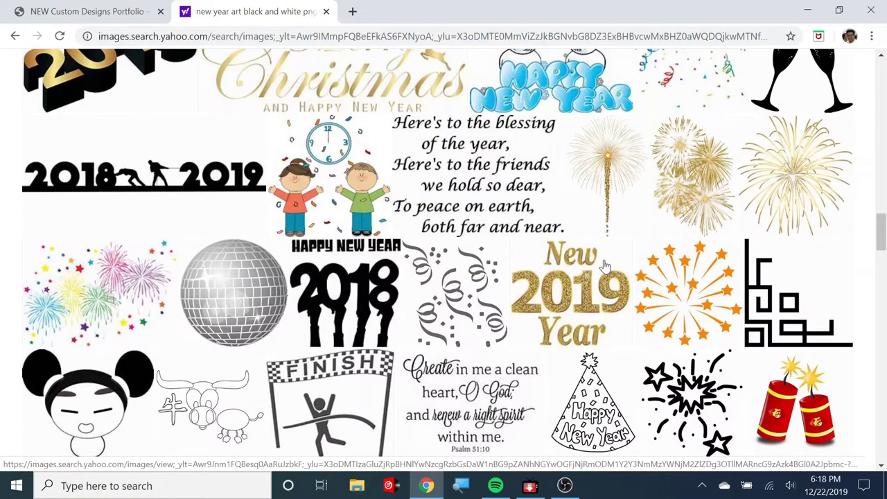
scroll(605, 265, up, 3)
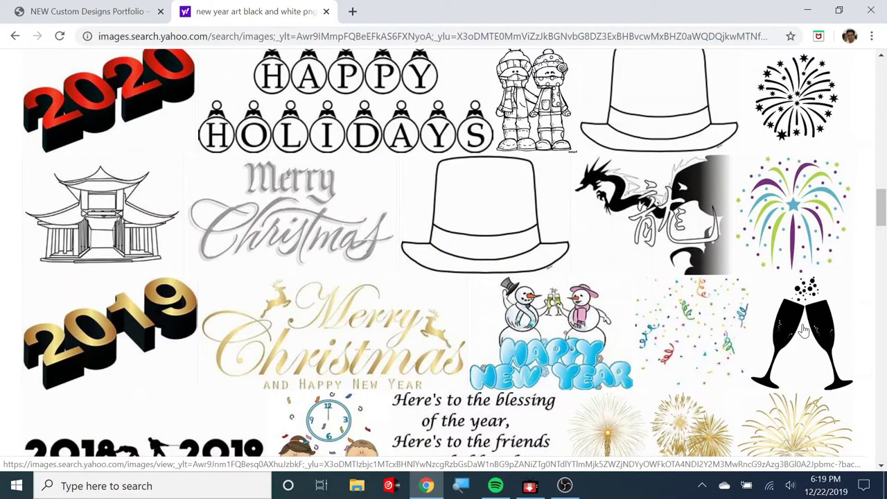
Go back to the beginning of the image results, re-examining the first batch's party, toast and Happy New Year lettering designs
scroll(803, 332, up, 5)
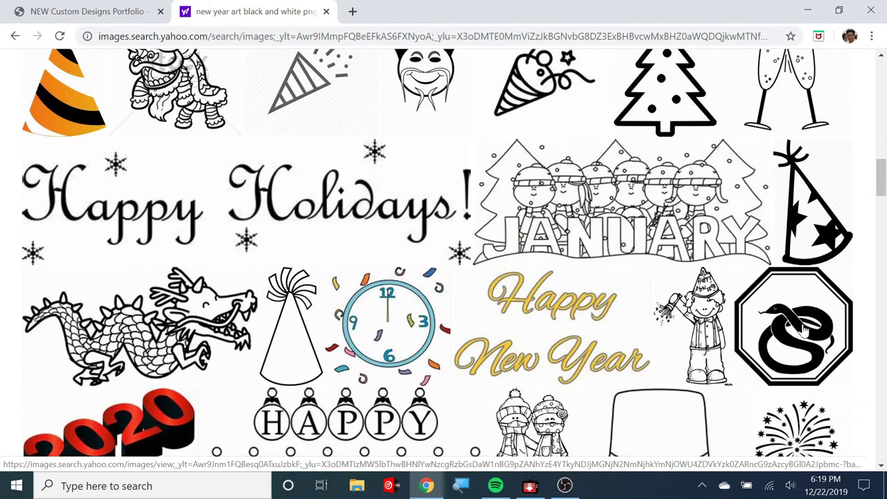
scroll(802, 331, up, 4)
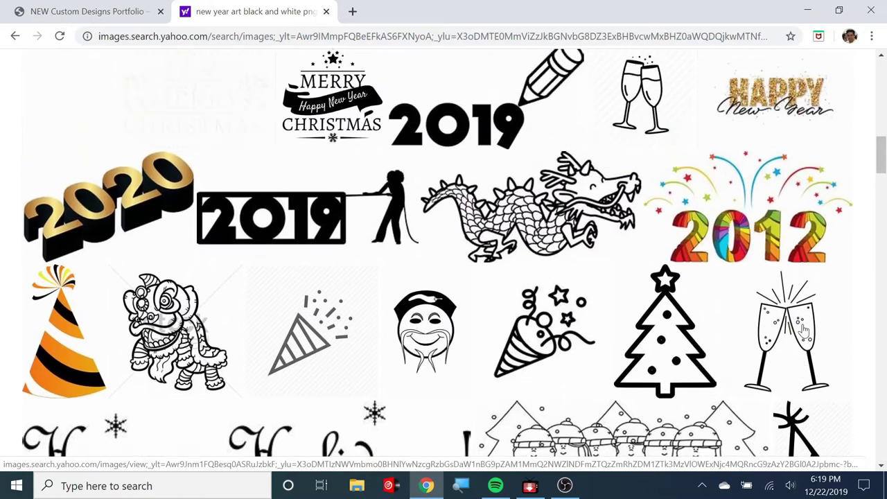
scroll(802, 331, down, 1)
scroll(802, 332, up, 4)
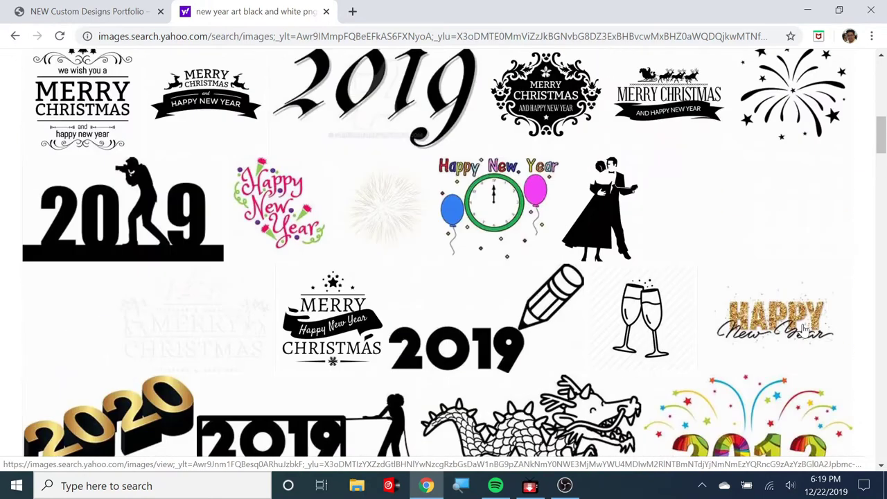
scroll(803, 331, up, 1)
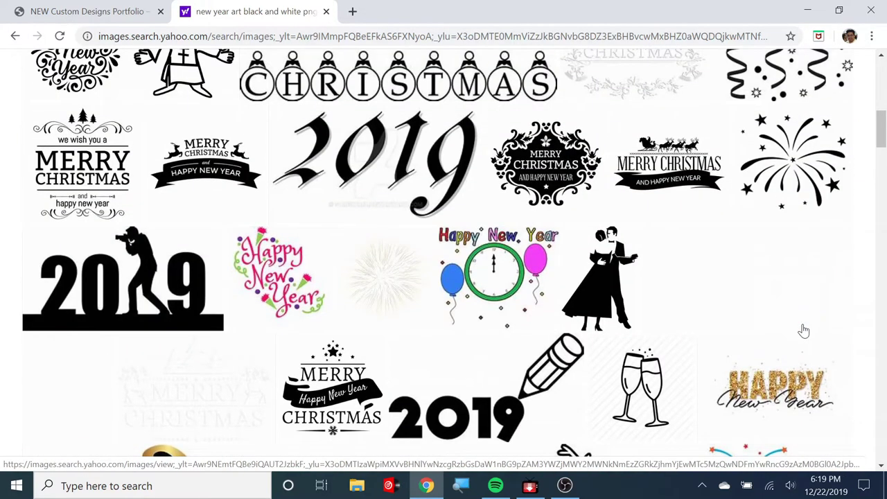
scroll(803, 331, up, 1)
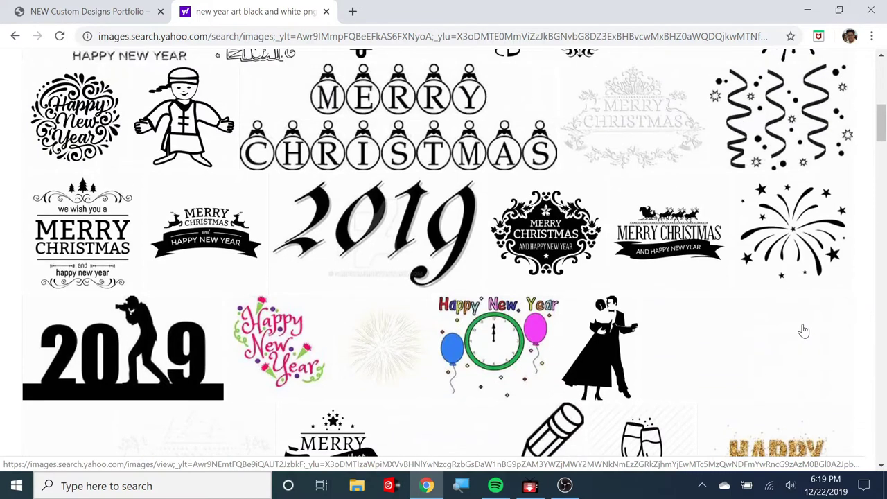
scroll(803, 331, up, 5)
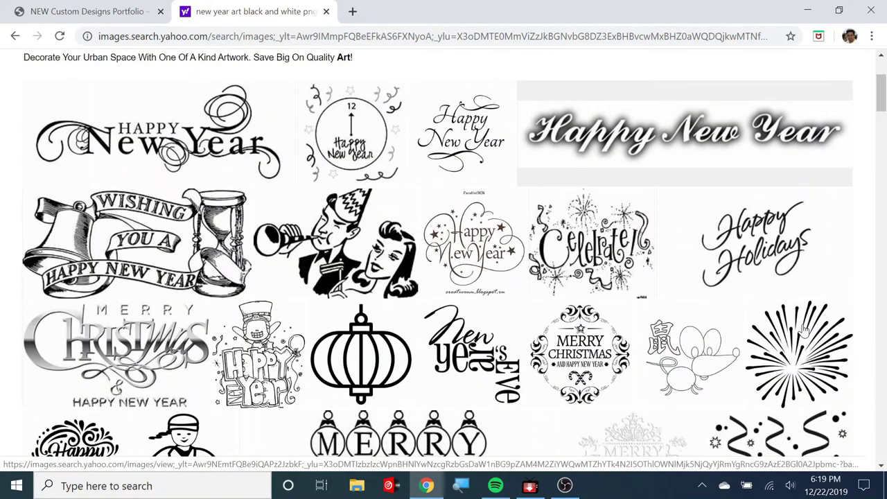
scroll(803, 331, up, 1)
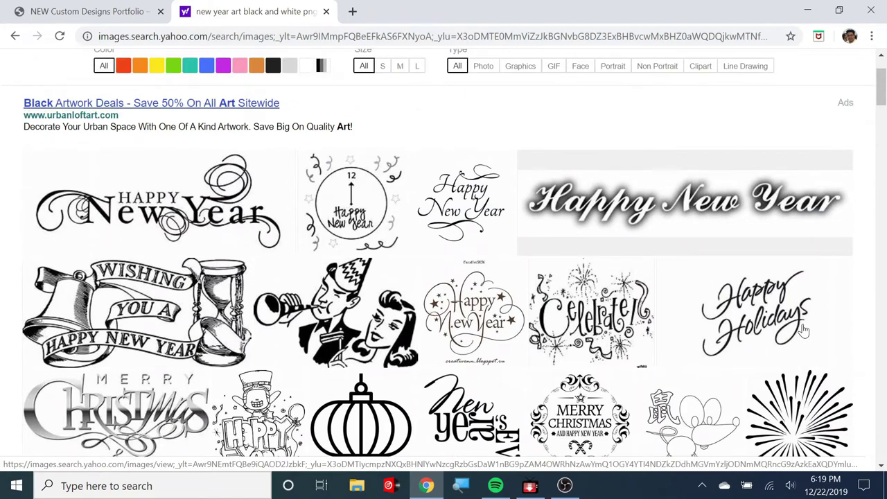
Compare the image results once more, from the Happy New Year lettering to the party hats, fireworks and confetti clipart
scroll(803, 331, down, 4)
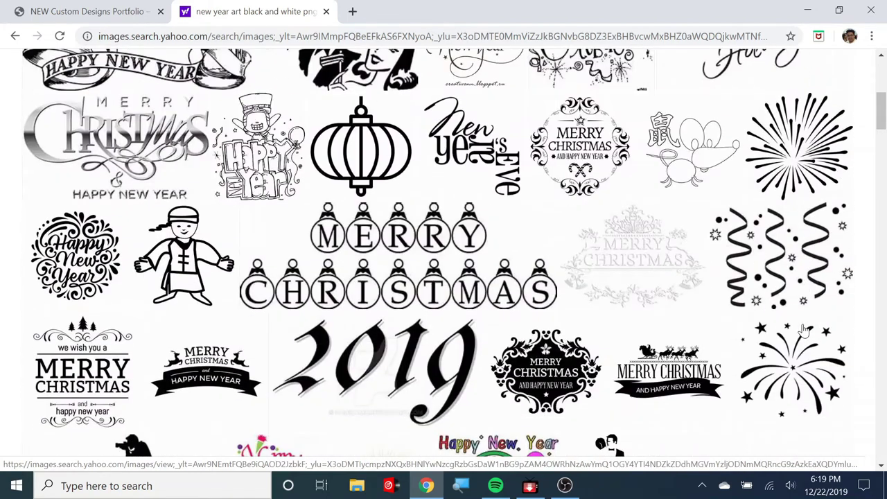
scroll(803, 331, down, 1)
scroll(805, 332, down, 5)
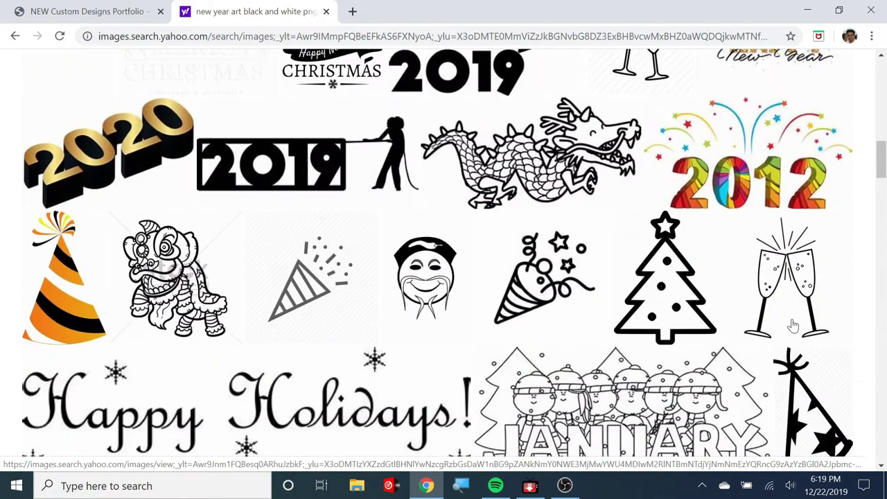
scroll(794, 326, down, 3)
scroll(793, 325, down, 2)
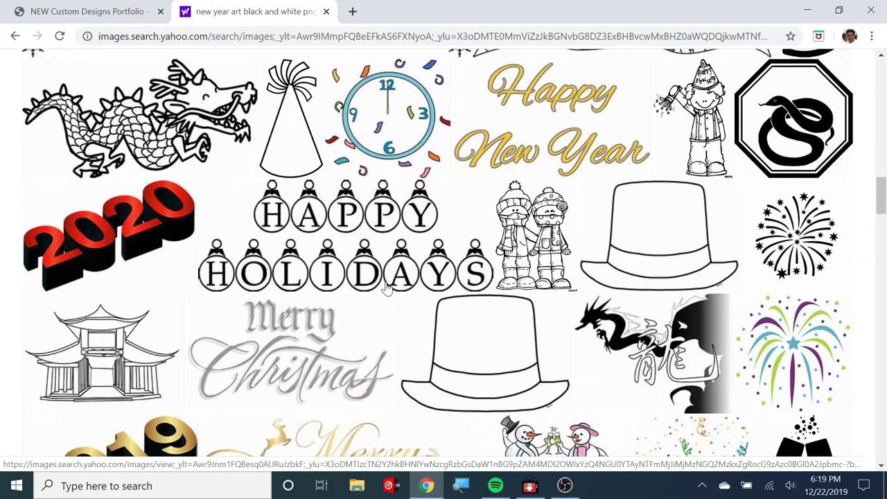
scroll(386, 287, up, 3)
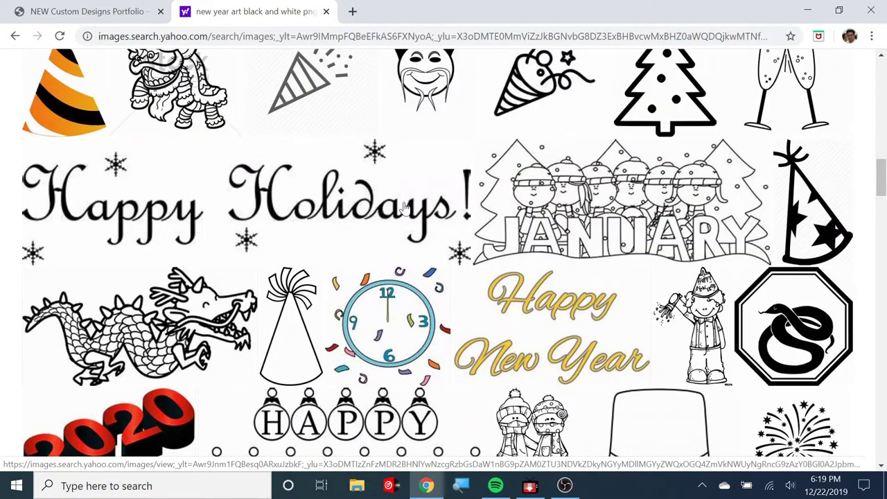
scroll(527, 272, down, 3)
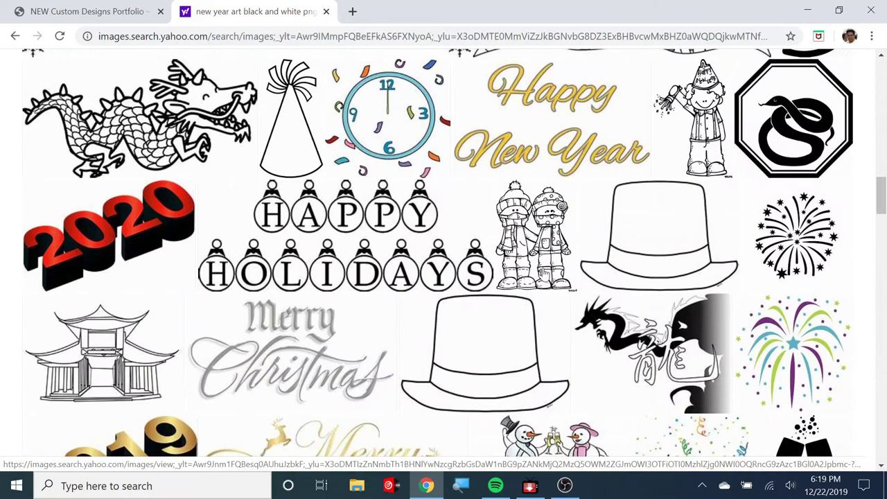
scroll(544, 273, down, 3)
scroll(544, 272, down, 1)
scroll(543, 272, up, 1)
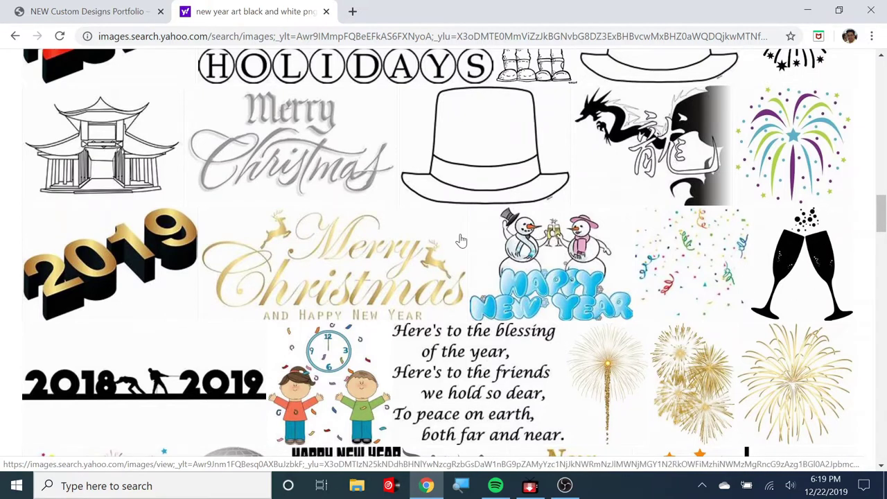
scroll(461, 238, down, 3)
scroll(460, 238, down, 2)
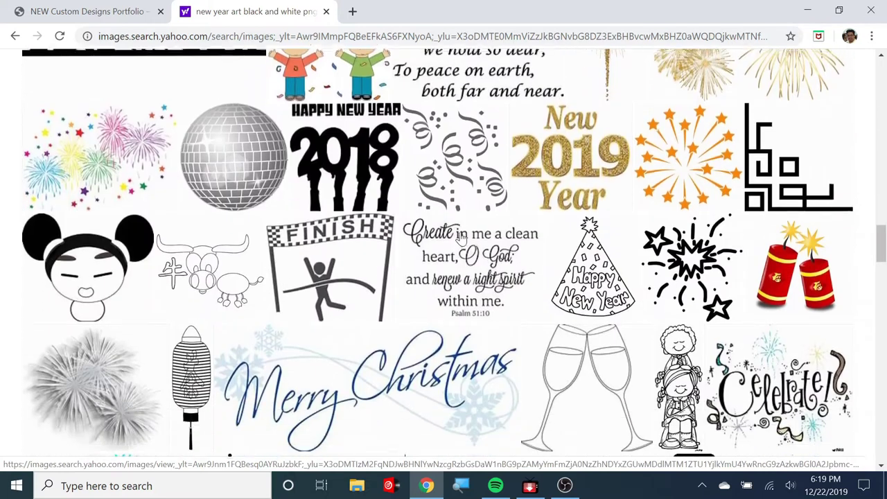
Revisit the Projectorgram custom designs portfolio and examine its monograms, logos and other designs on black backgrounds
click(63, 11)
scroll(477, 269, down, 2)
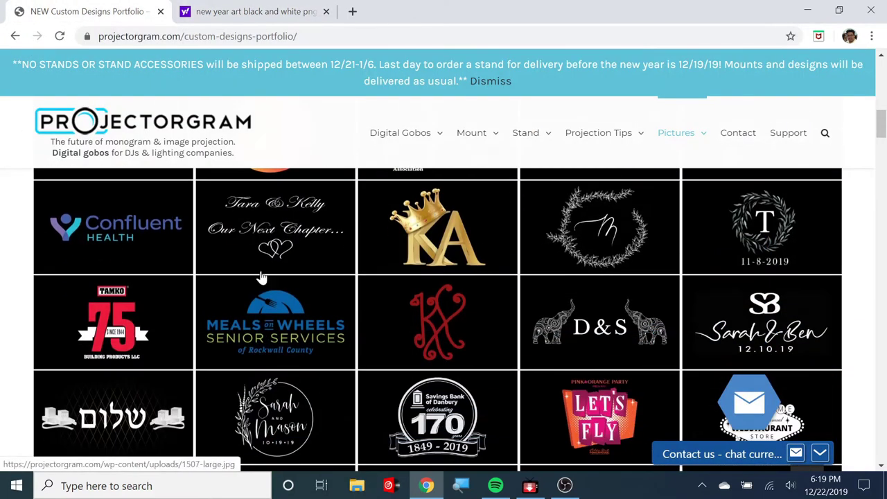
scroll(433, 291, down, 3)
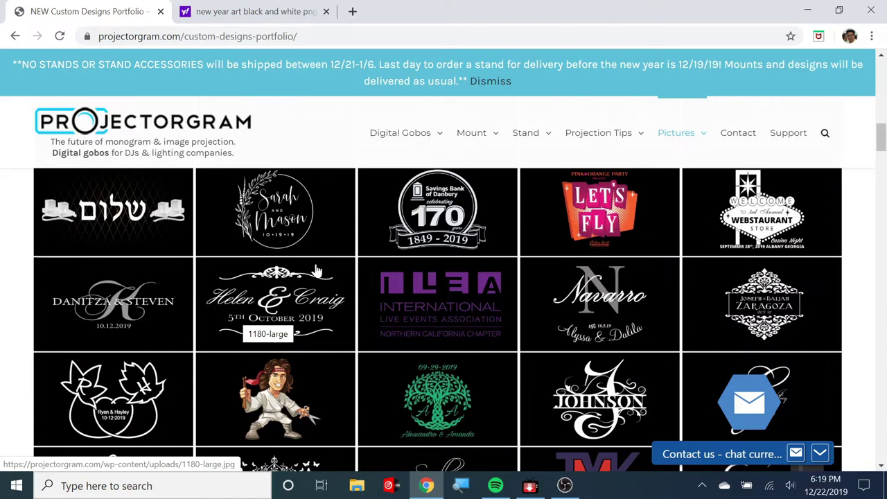
scroll(318, 268, down, 3)
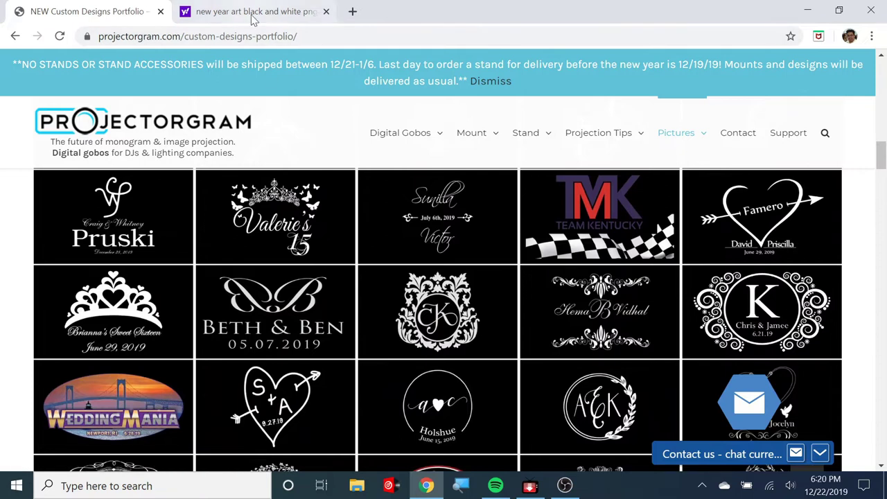
Return to the New Year image results and examine the remaining loaded clipart through to the end of the page
click(297, 14)
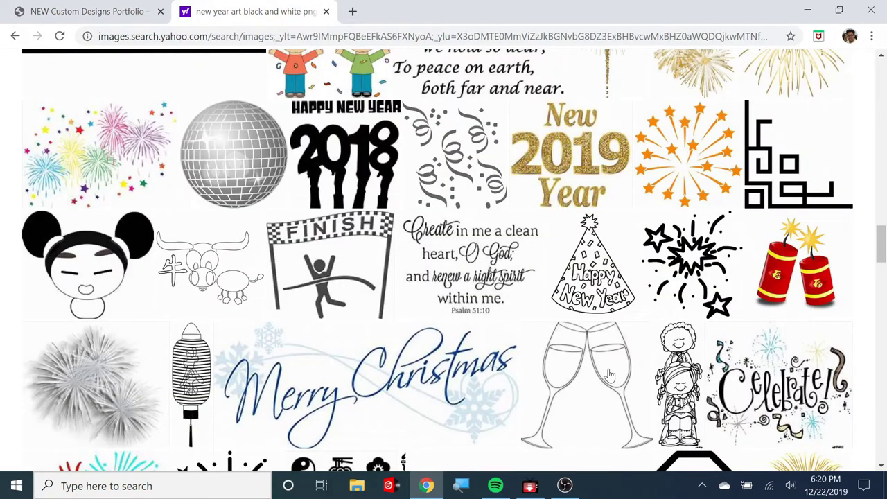
scroll(610, 374, down, 4)
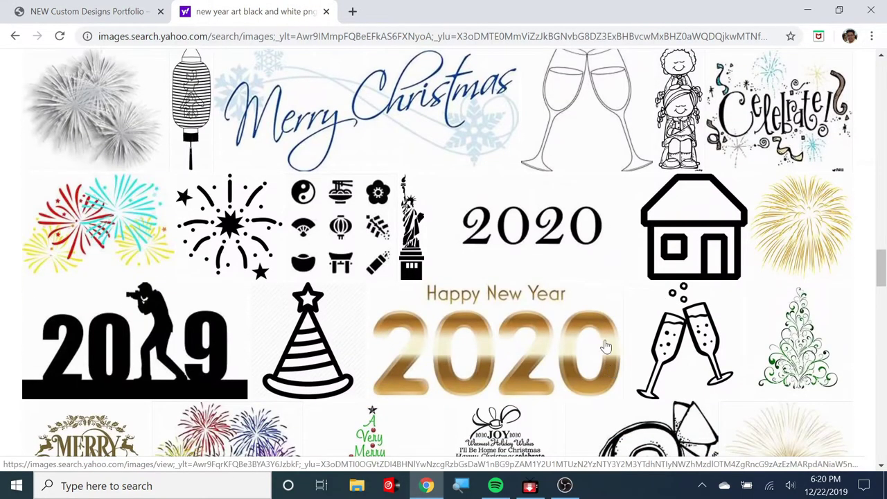
scroll(609, 373, down, 4)
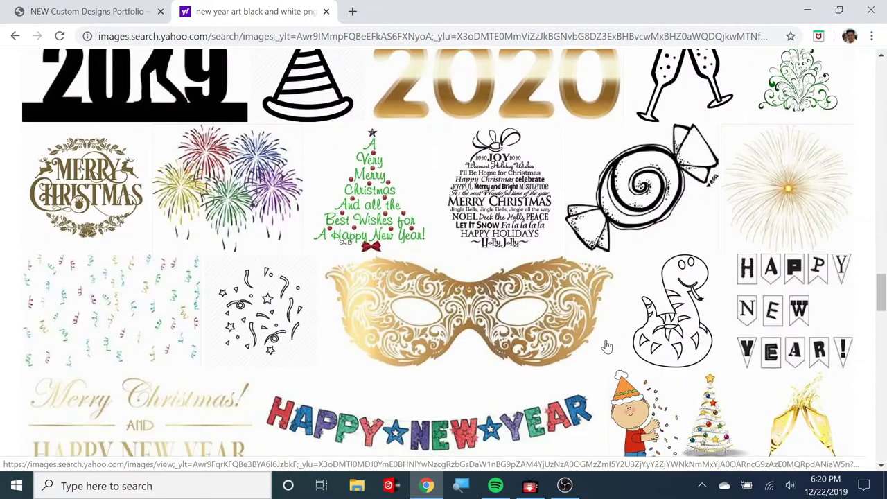
scroll(533, 289, down, 10)
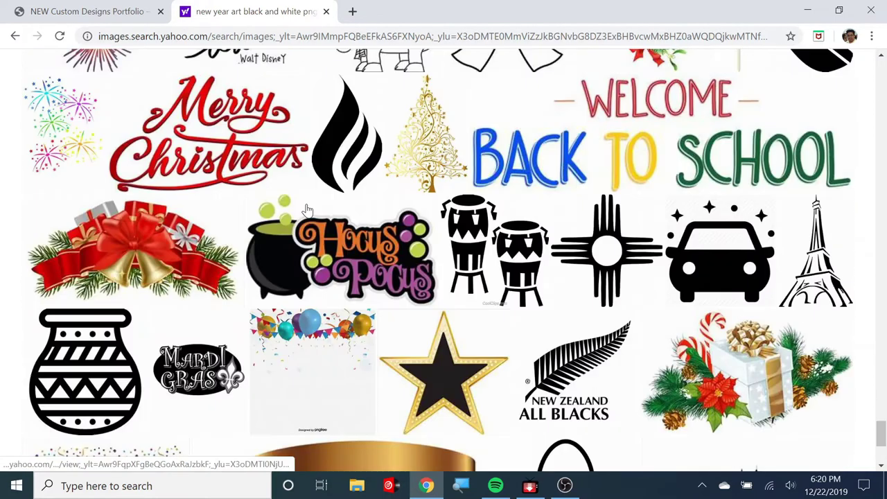
scroll(308, 209, down, 1)
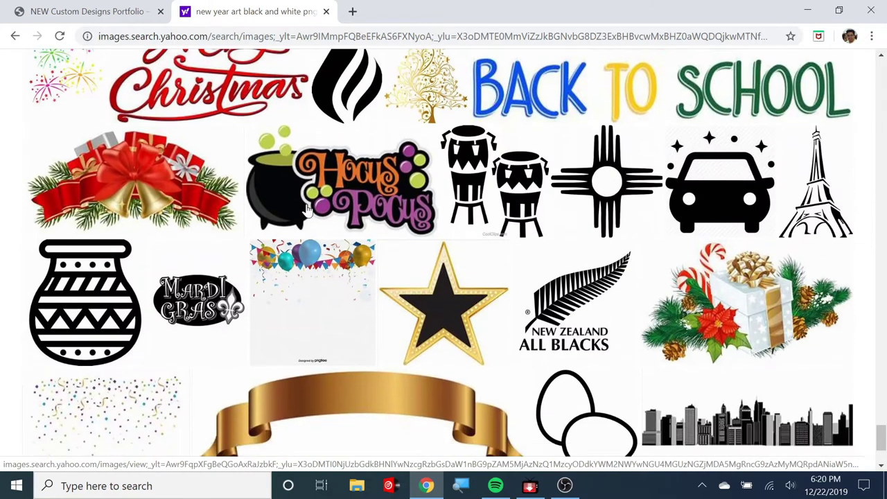
scroll(307, 209, down, 3)
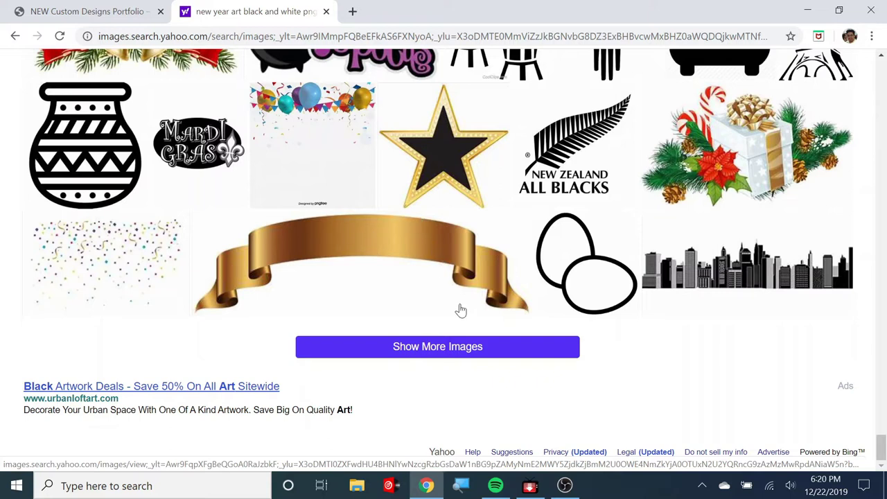
Load more image results and examine the new batch for New Year artwork, silhouettes and 2020 lettering
click(451, 348)
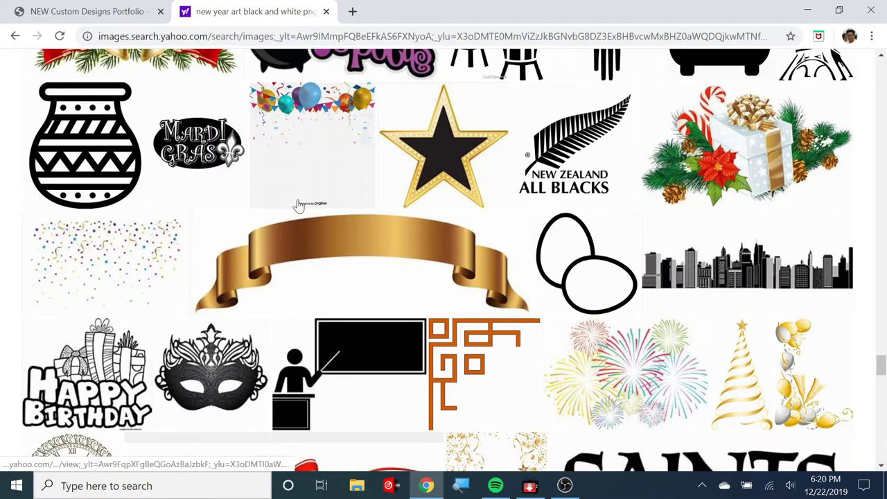
scroll(394, 280, down, 2)
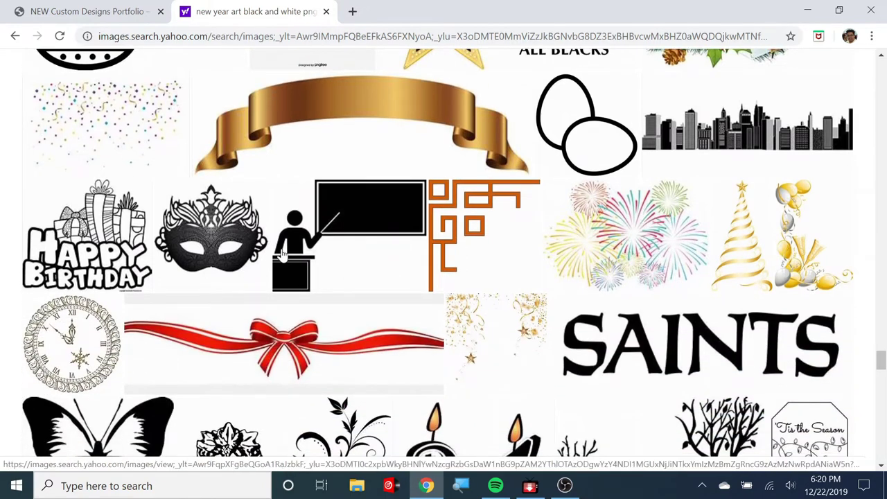
scroll(524, 273, down, 4)
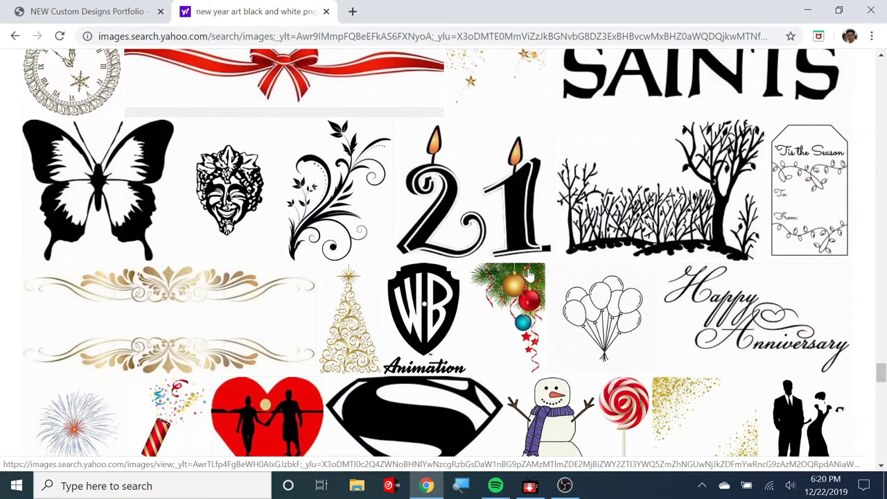
scroll(528, 275, down, 7)
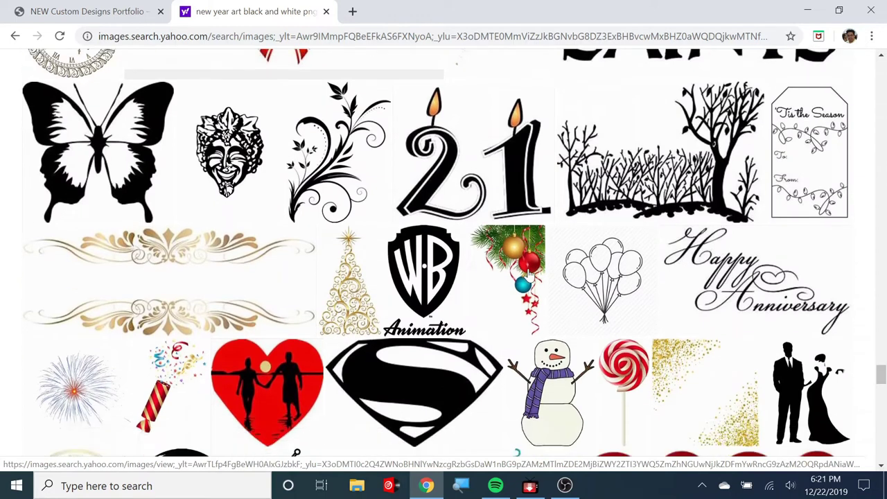
scroll(528, 275, down, 3)
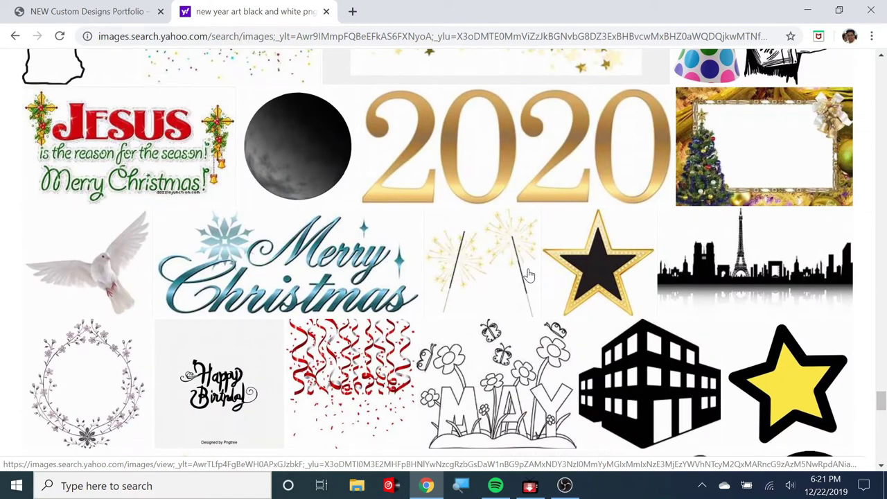
scroll(529, 275, down, 4)
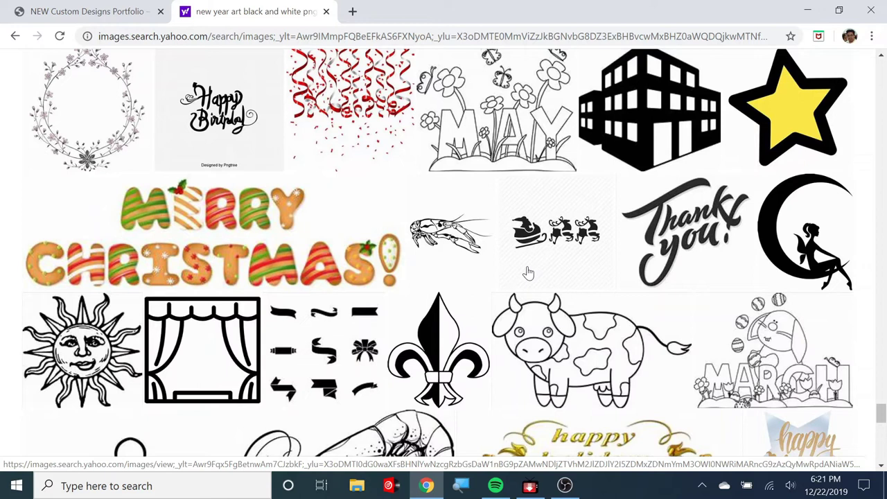
scroll(602, 255, down, 4)
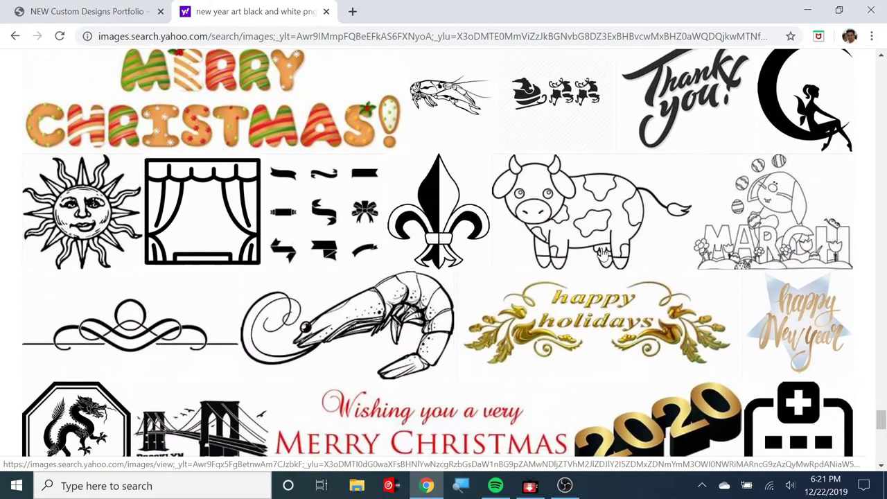
scroll(602, 255, down, 6)
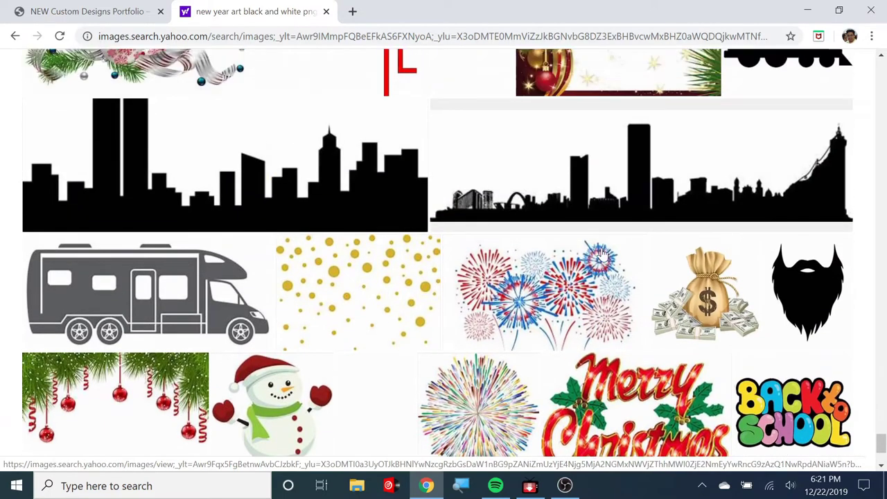
Review the newly loaded batch in reverse, comparing its silhouettes and line art with the coloured holiday clipart
scroll(602, 255, up, 5)
scroll(602, 255, up, 3)
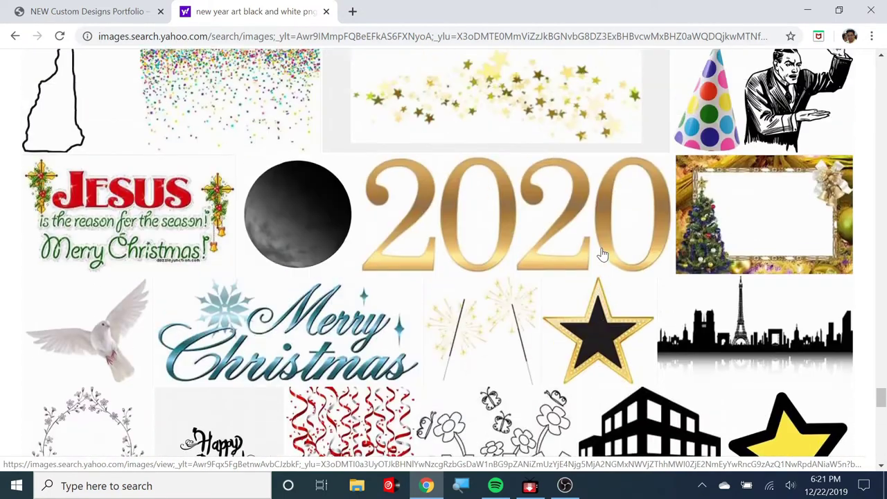
scroll(602, 255, up, 3)
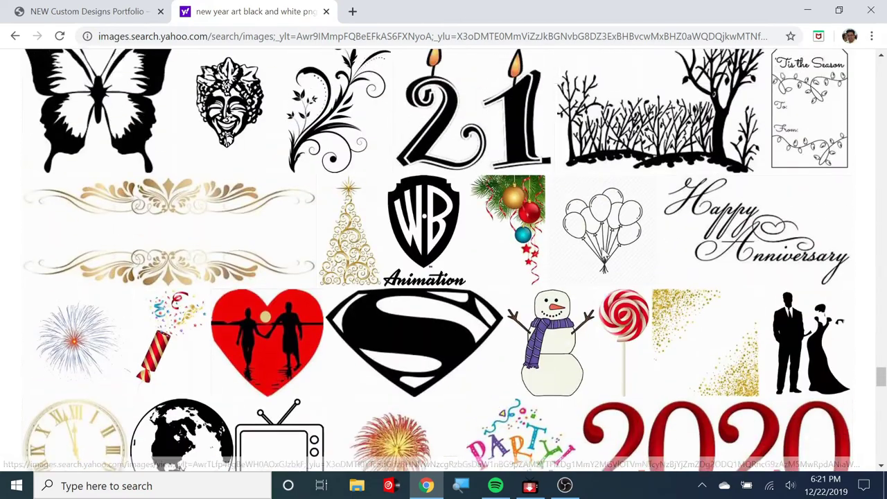
scroll(602, 253, up, 5)
scroll(602, 255, up, 4)
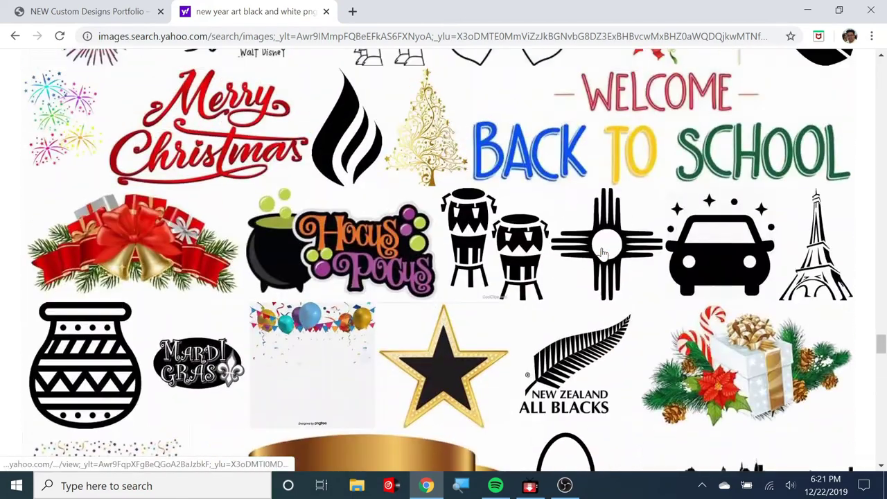
scroll(602, 255, up, 3)
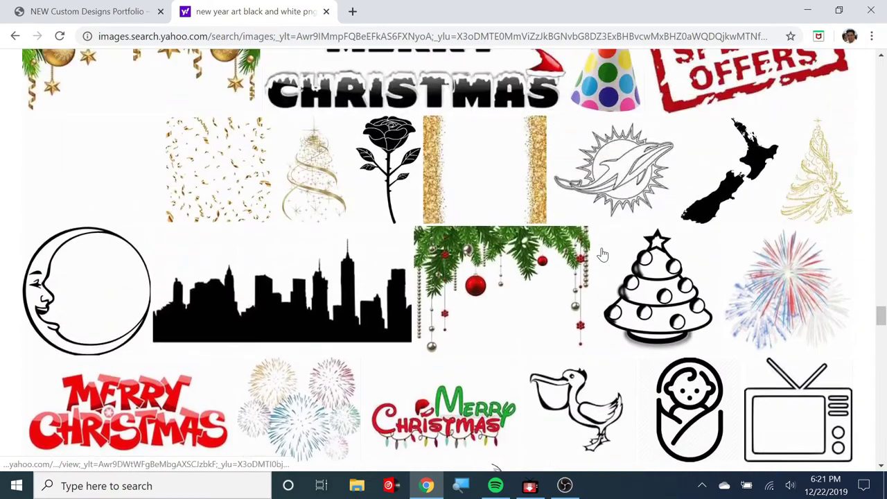
Go back through the earlier New Year results and open the preview of the gold filigree carnival mask
scroll(602, 253, up, 14)
scroll(602, 254, up, 10)
scroll(602, 255, up, 7)
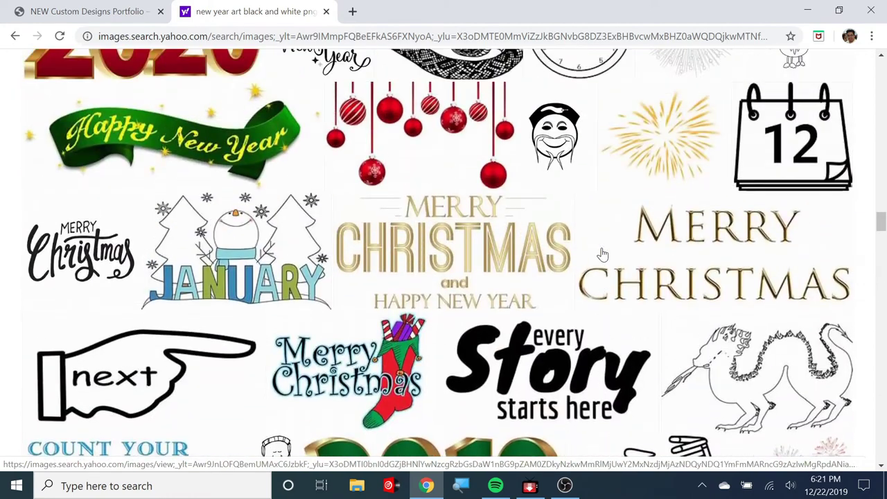
scroll(601, 254, up, 7)
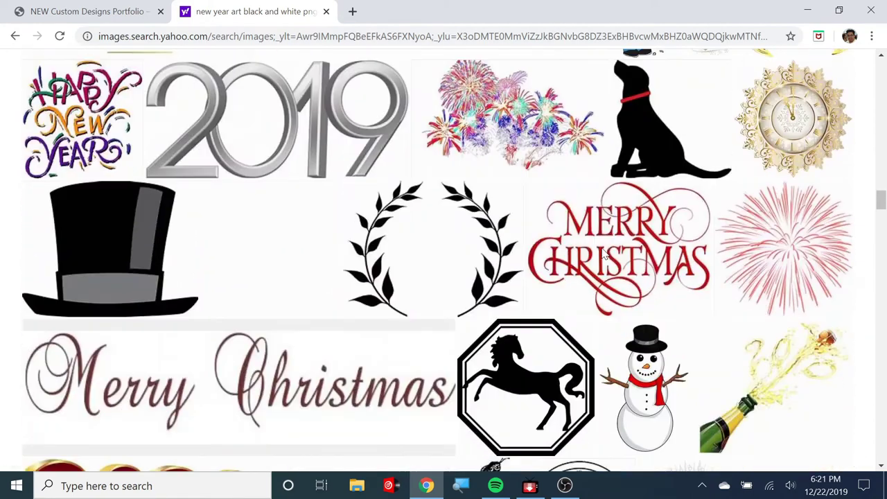
scroll(602, 255, up, 5)
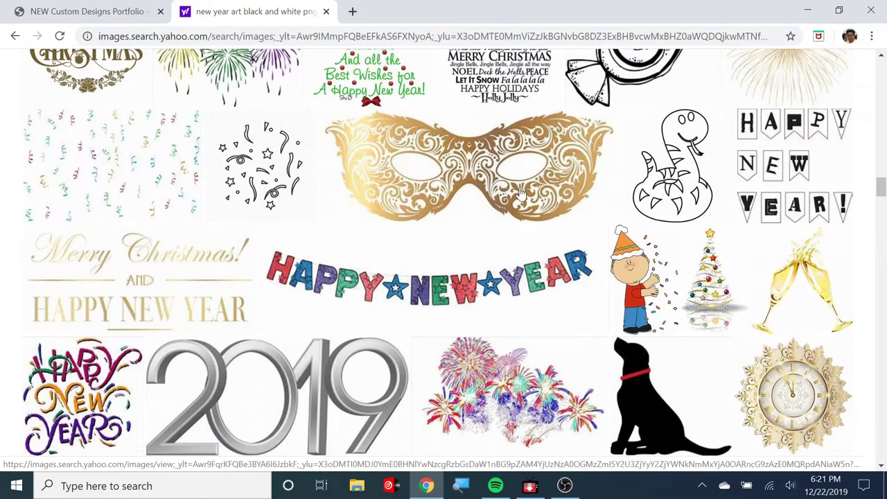
scroll(457, 181, up, 1)
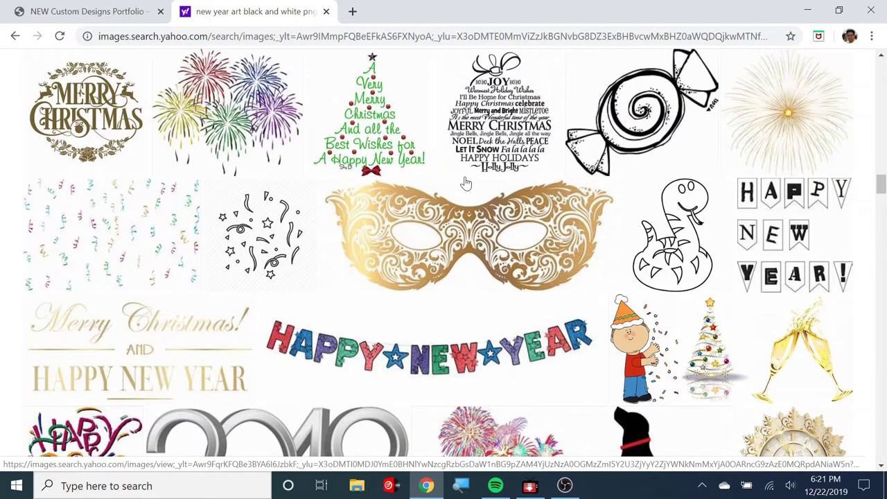
click(466, 236)
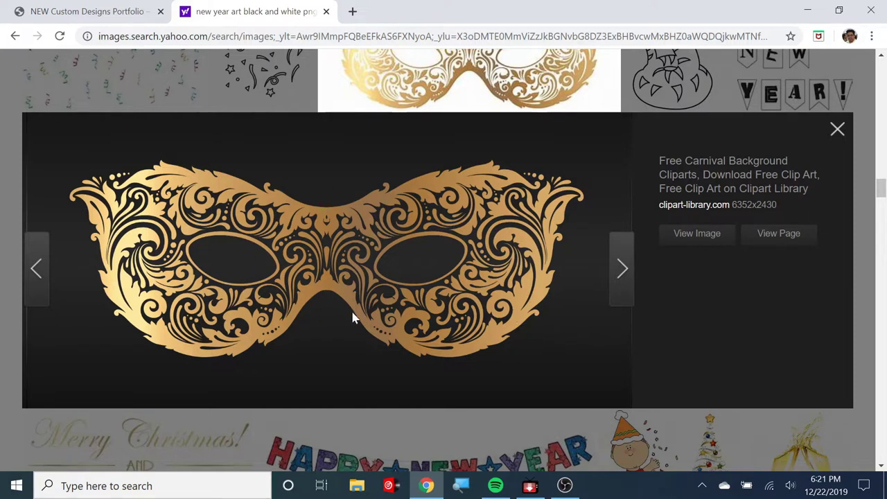
Search the web in a new browser tab for "carnival mask images png"
key(ctrl+t)
text(c)
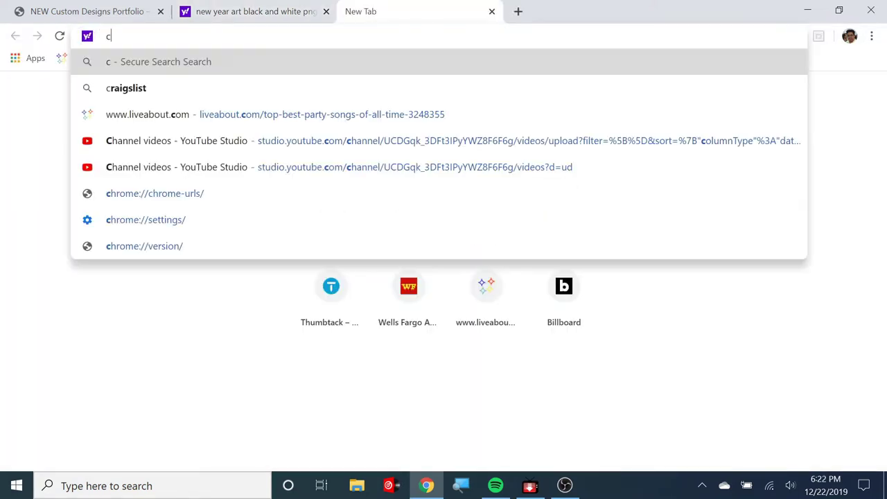
text(RNIVA)
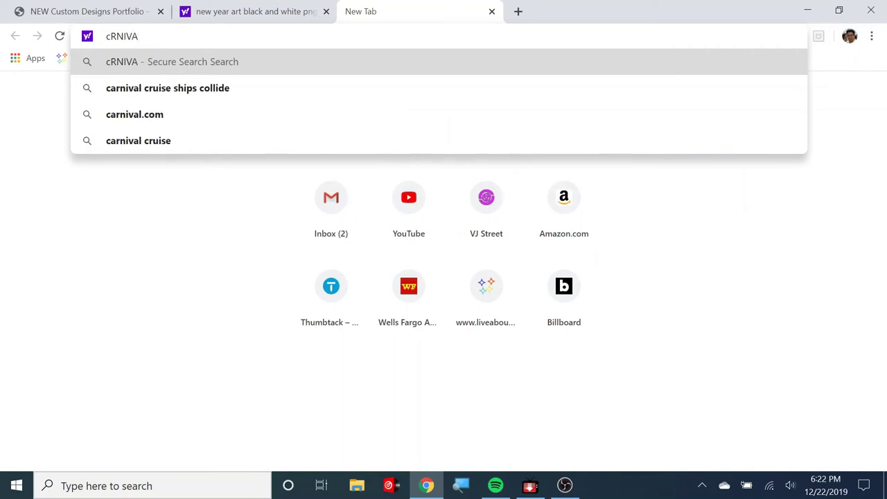
key(BackSpace)
key(BackSpace)
key(BackSpace)
key(BackSpace)
key(BackSpace)
text(ar)
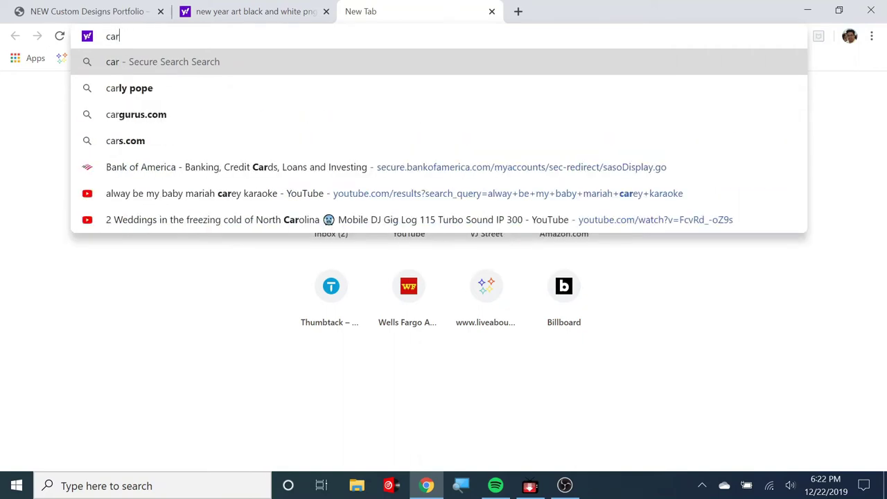
text(nival mas)
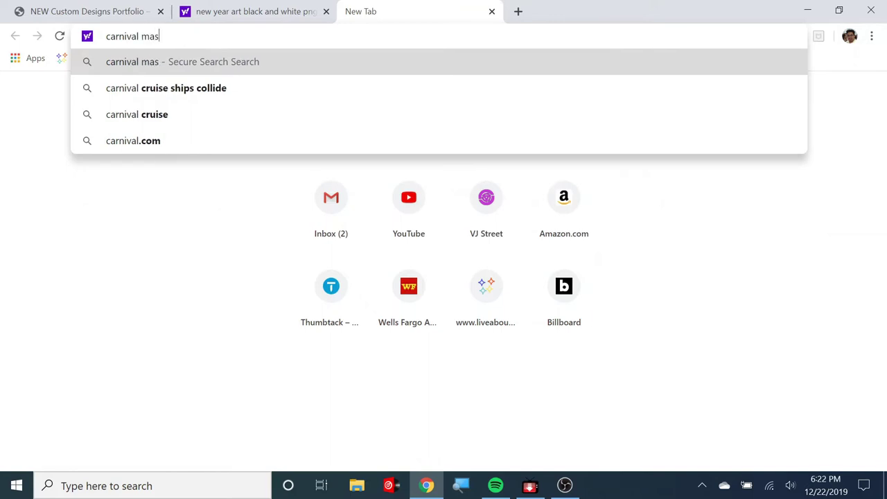
text(k images)
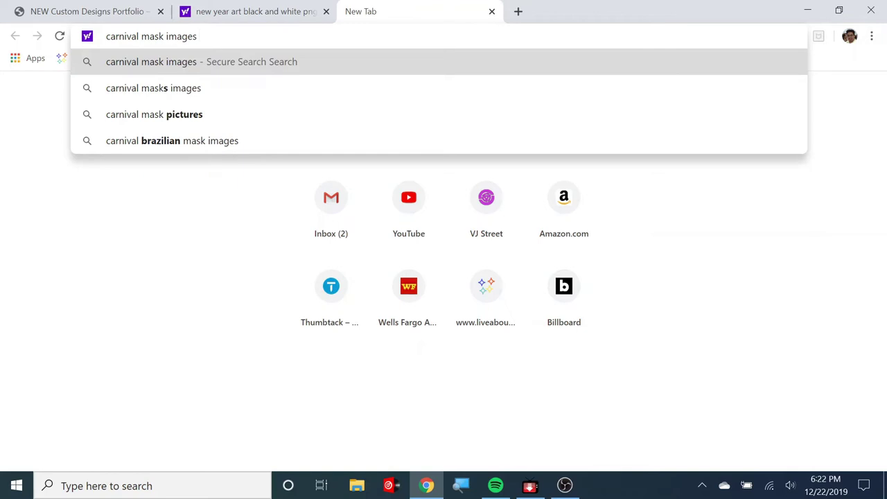
text( npg)
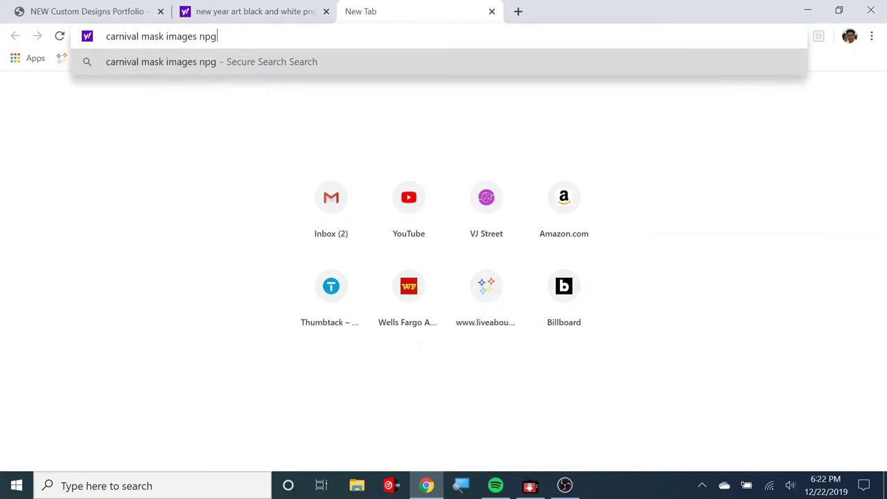
key(BackSpace)
key(BackSpace)
key(BackSpace)
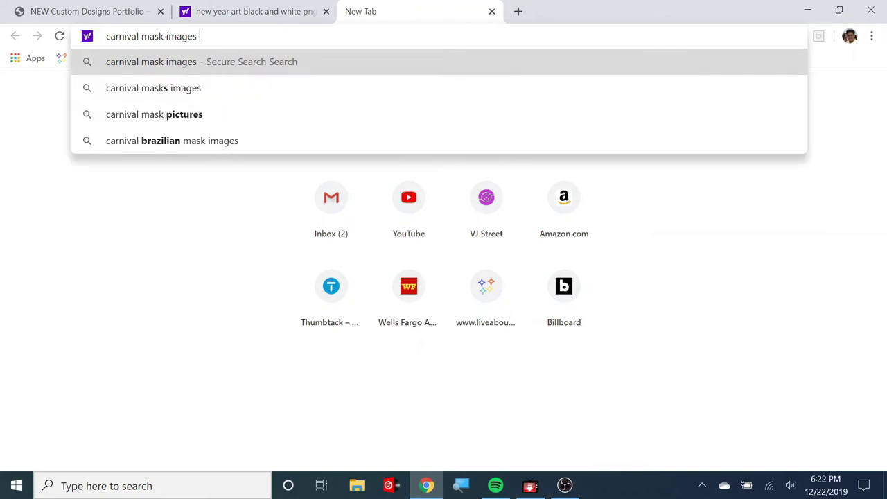
text(png)
key(Return)
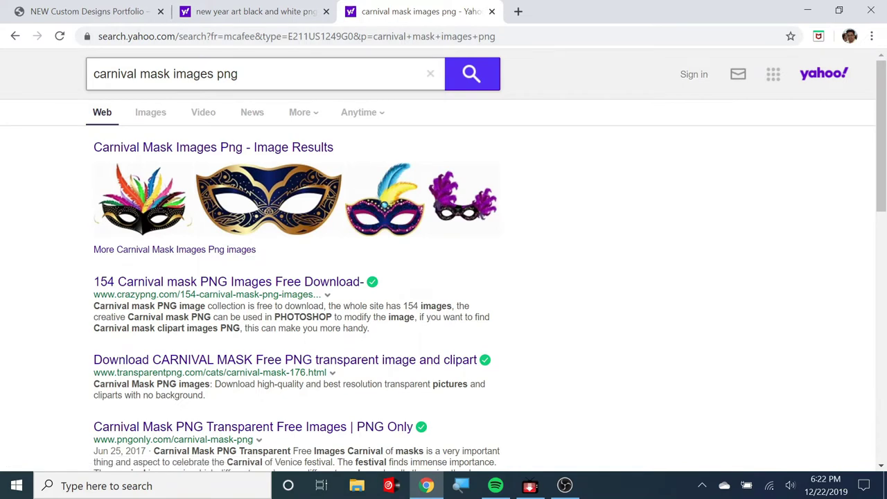
Refine the search to "black and white carnival mask images png"
click(93, 73)
text(black and white)
key(Return)
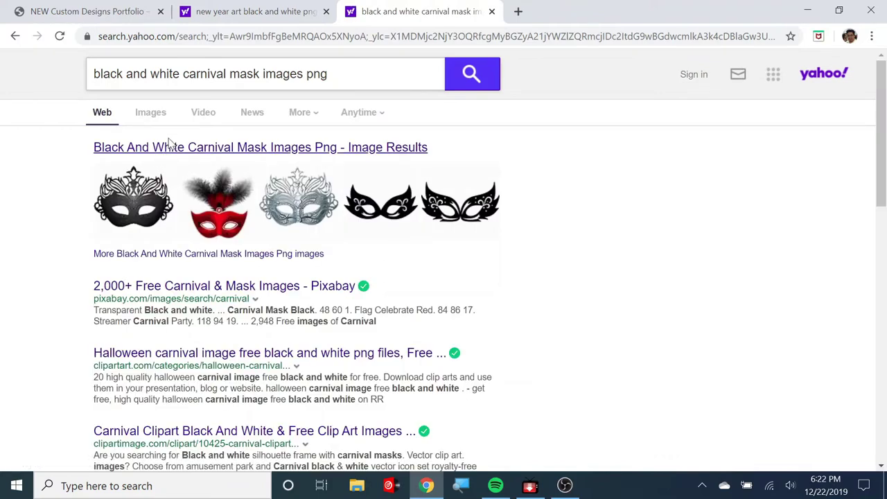
Switch to the image results for the black-and-white carnival mask search and look through the whole first batch
click(153, 115)
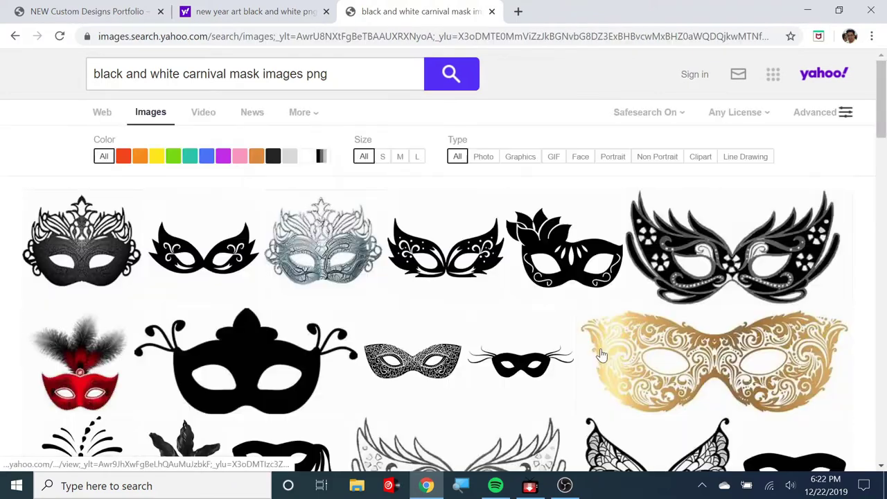
scroll(588, 284, down, 2)
scroll(588, 285, down, 5)
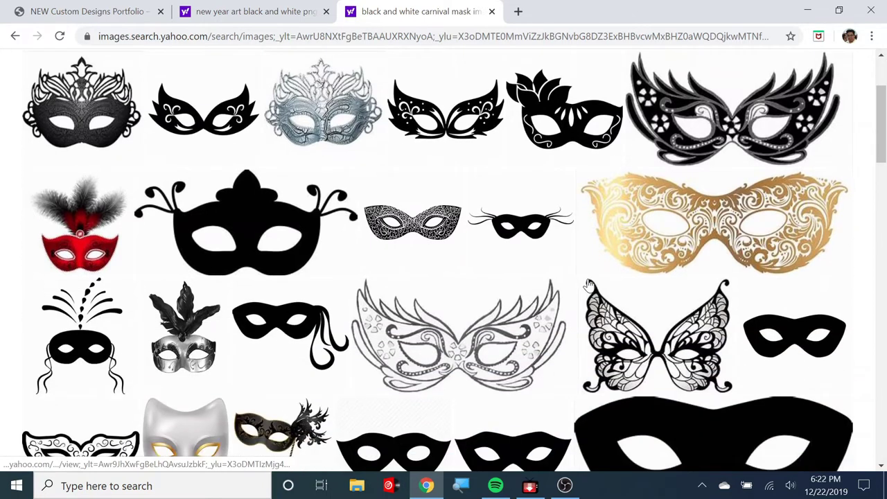
scroll(588, 285, down, 2)
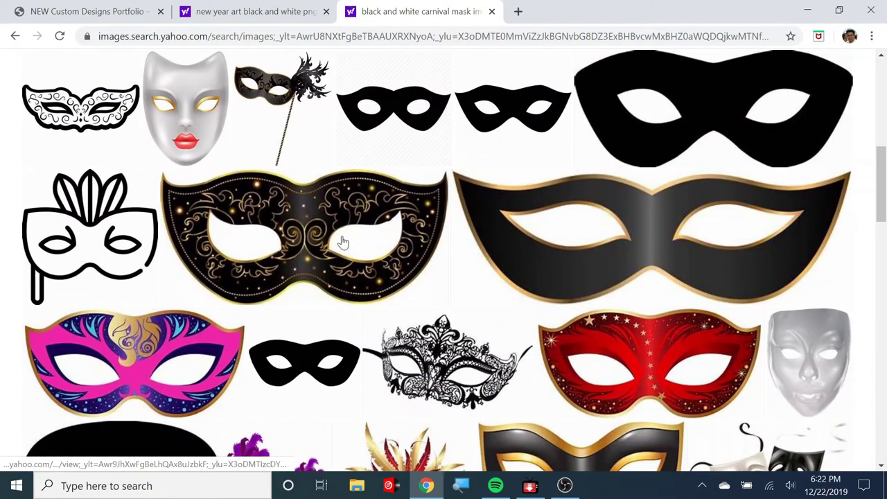
scroll(342, 241, down, 10)
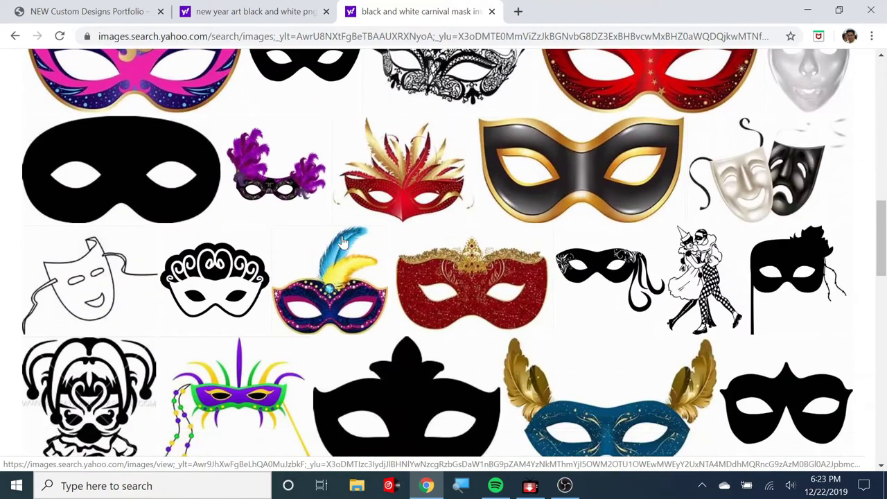
scroll(342, 242, down, 4)
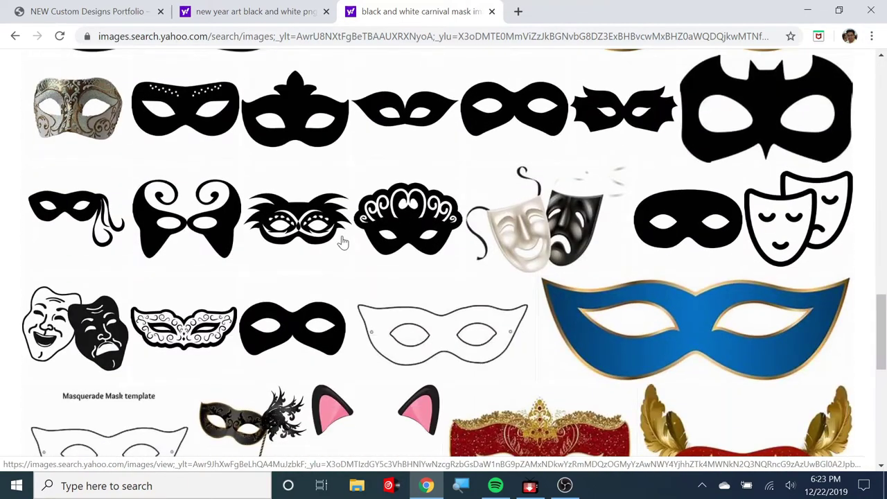
scroll(342, 241, down, 3)
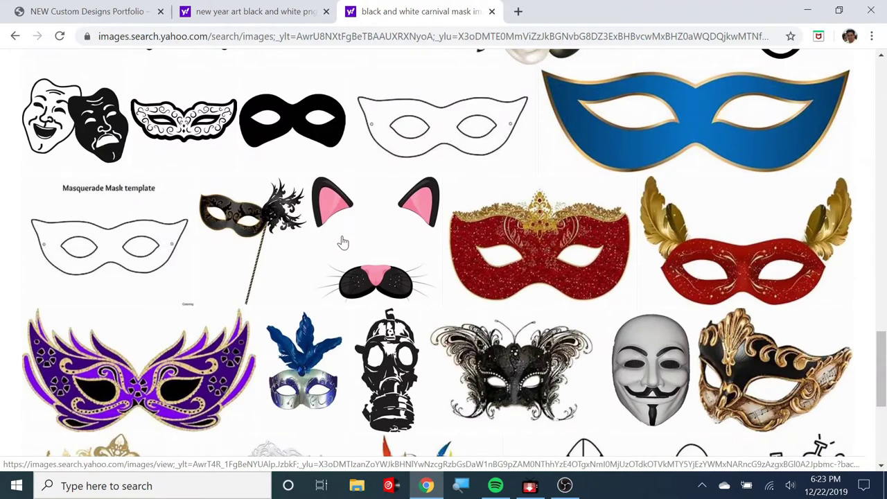
scroll(342, 242, down, 4)
scroll(342, 242, down, 1)
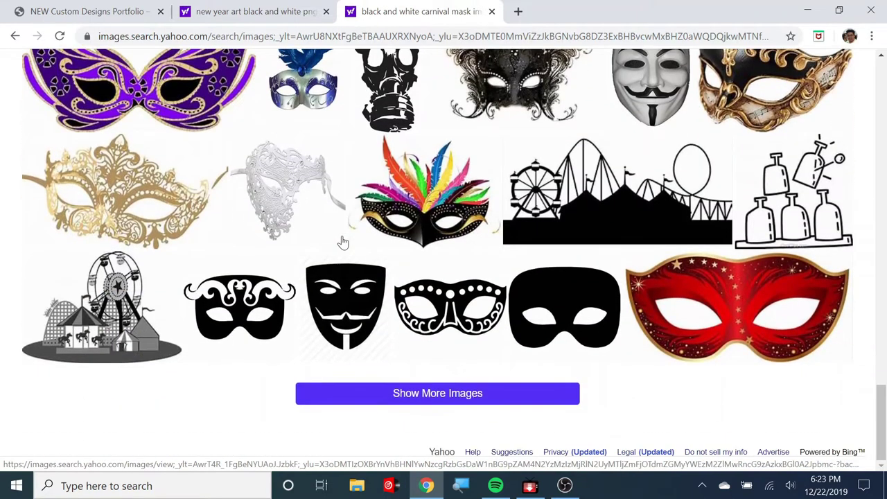
Go back through the mask results and preview the first ornate black mask to check its image size, closing the preview
scroll(343, 242, up, 10)
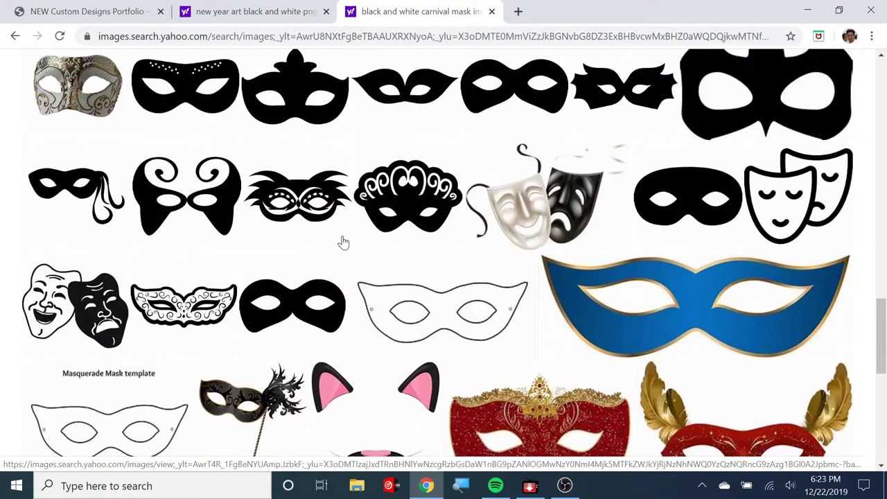
scroll(343, 242, up, 8)
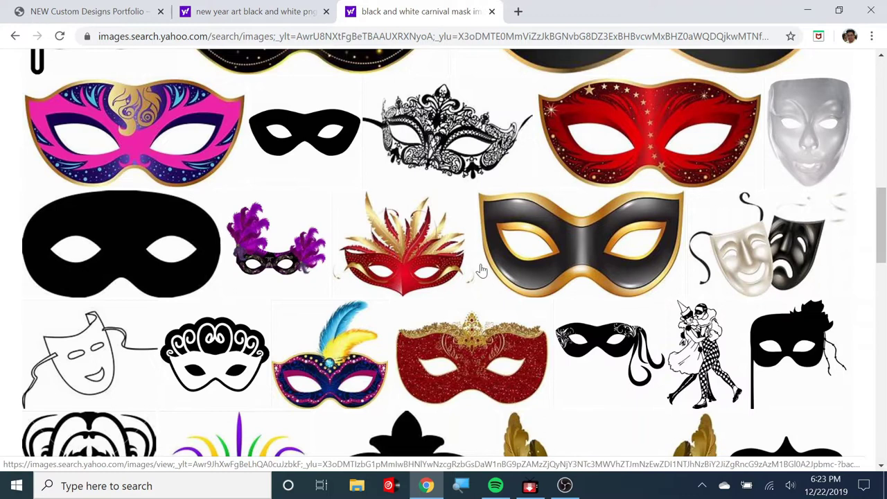
scroll(482, 270, up, 1)
scroll(481, 270, up, 2)
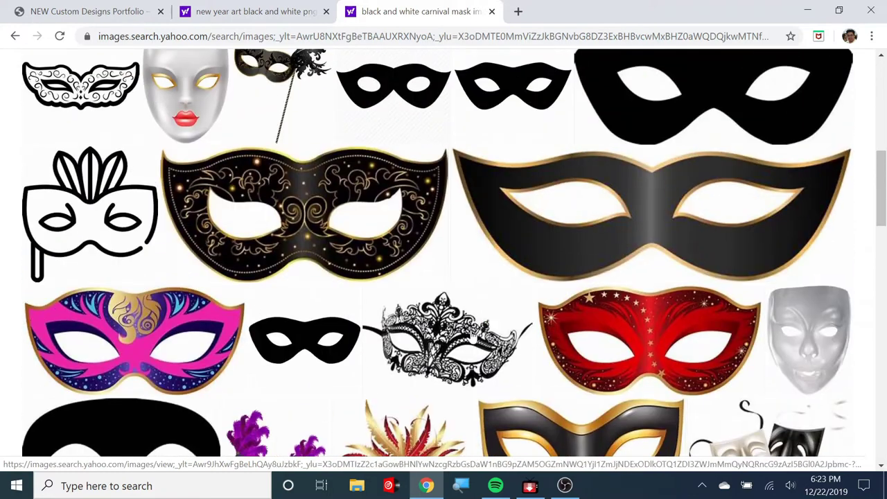
scroll(443, 339, down, 1)
scroll(447, 338, up, 3)
scroll(451, 335, up, 5)
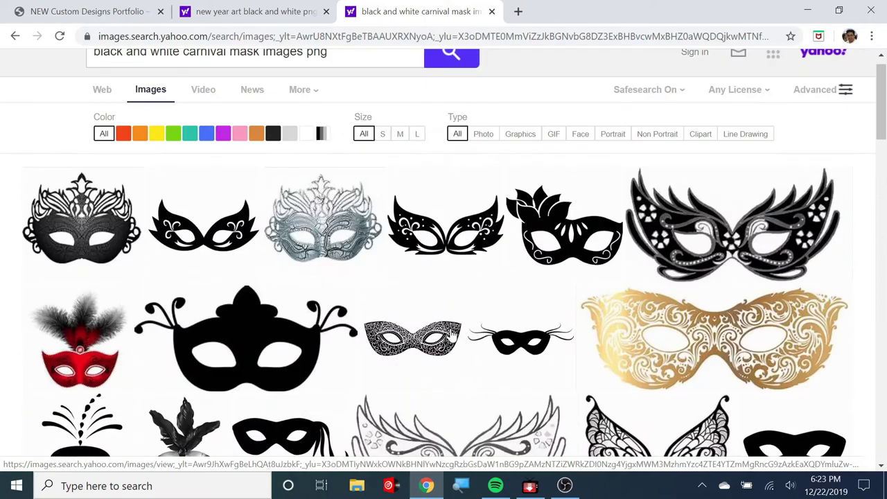
click(89, 219)
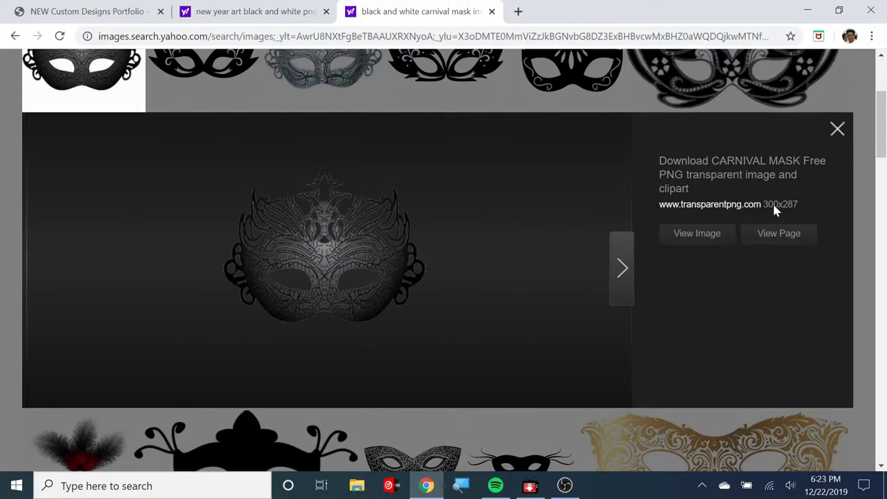
click(836, 130)
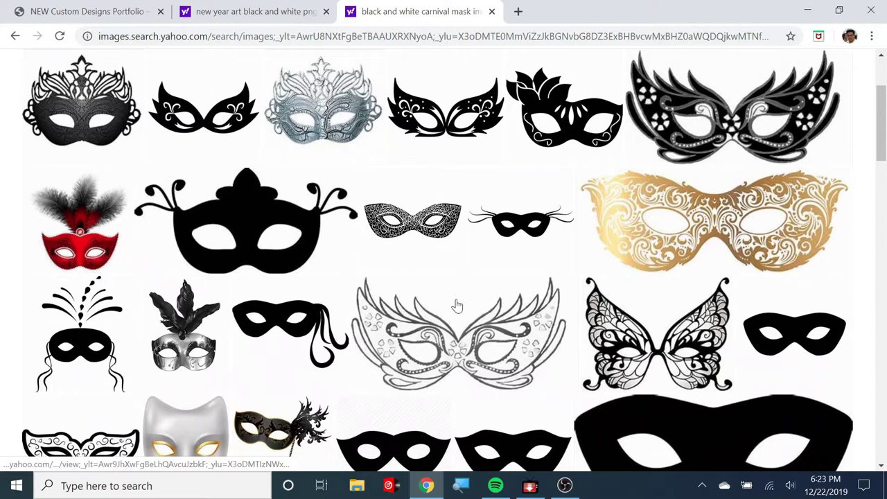
Preview the black mask with gold scrollwork from PNG Arts to inspect its edges, and close the preview
scroll(672, 301, down, 2)
scroll(509, 239, down, 2)
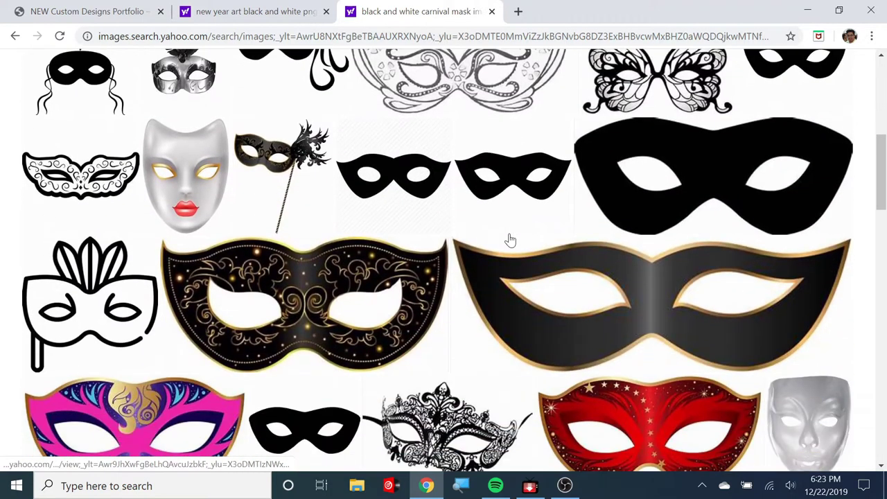
click(303, 302)
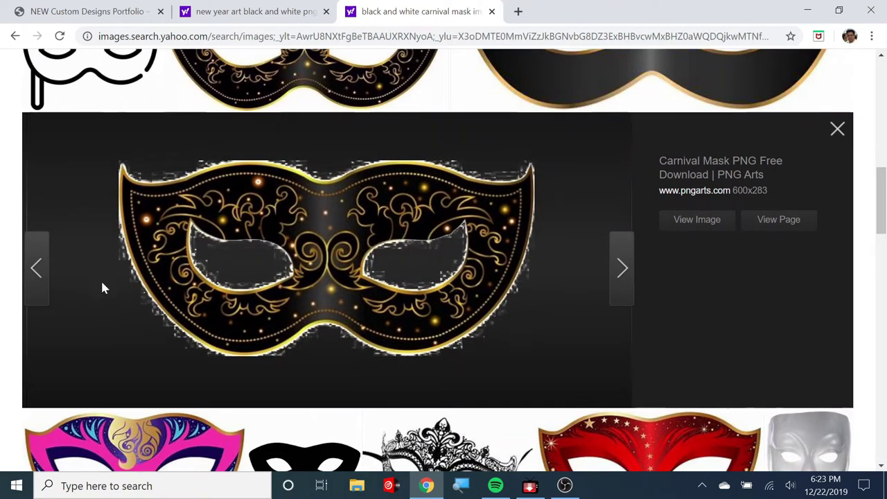
click(837, 131)
Review the remaining mask results and load more images
scroll(239, 313, down, 4)
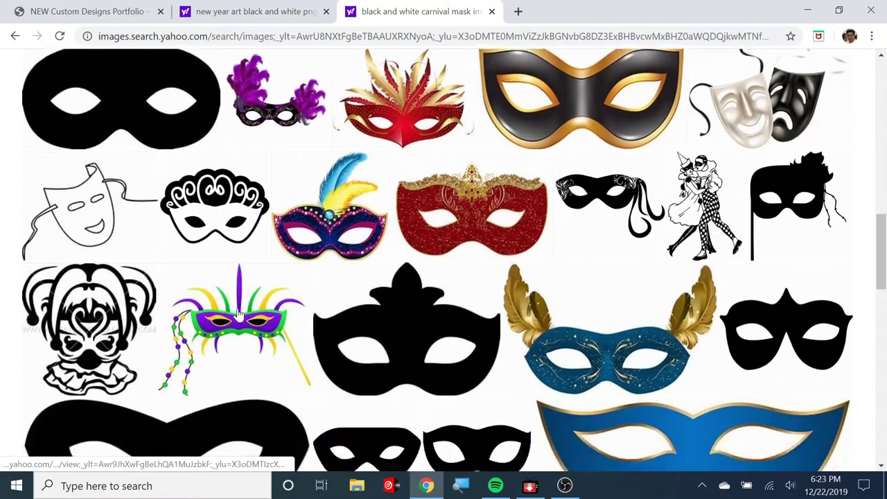
scroll(239, 314, down, 6)
scroll(239, 314, up, 1)
scroll(239, 314, down, 5)
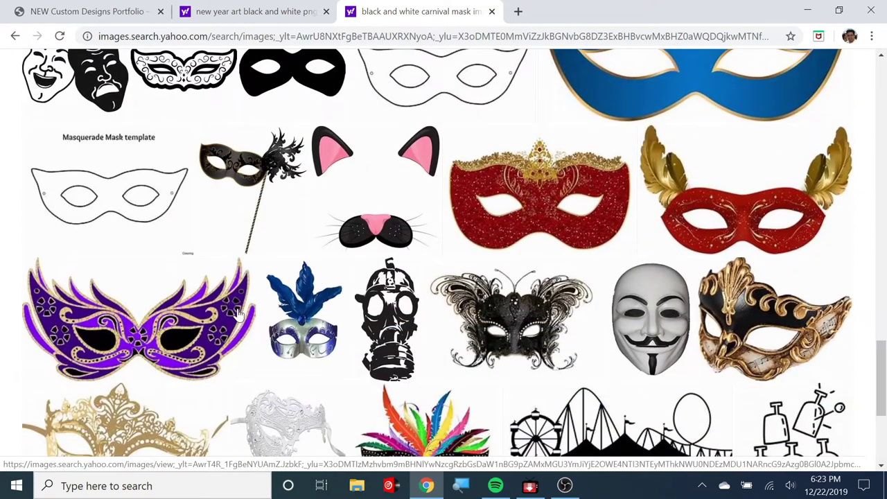
scroll(239, 314, down, 3)
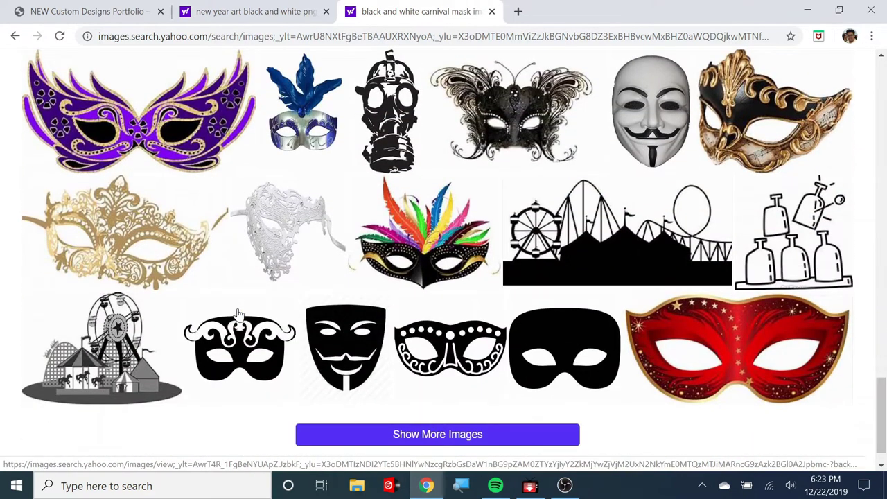
scroll(238, 314, down, 1)
click(403, 395)
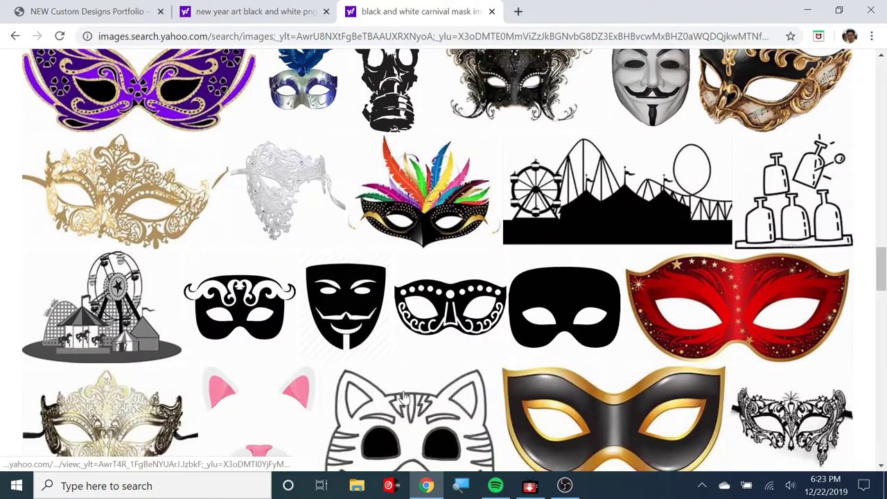
Examine the additional batch of mask silhouettes and line art, and return to the earlier mask results
scroll(403, 394, down, 7)
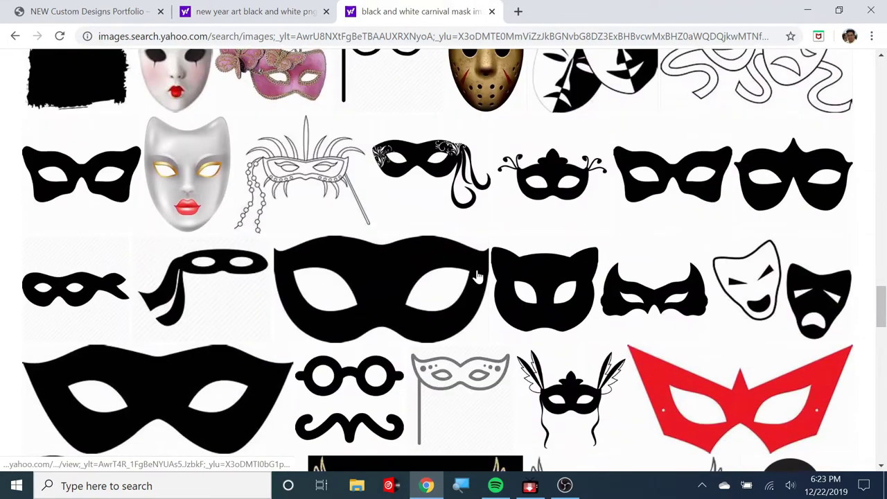
scroll(477, 276, down, 4)
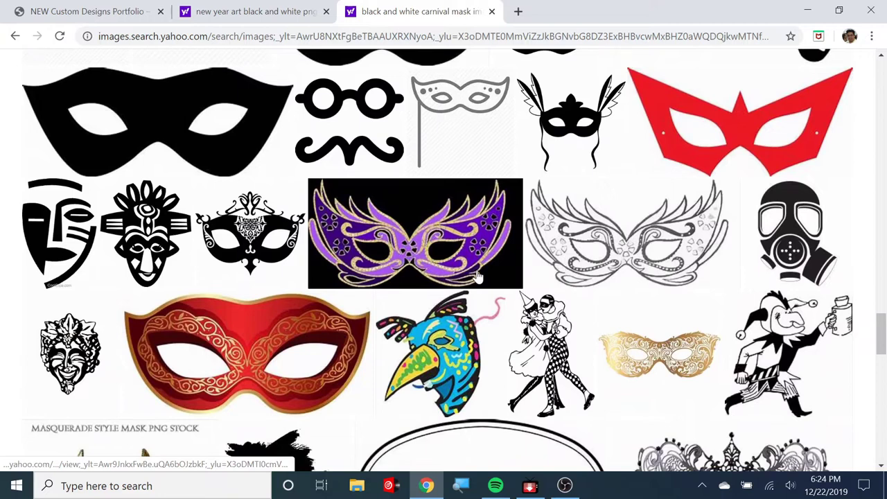
scroll(477, 276, down, 5)
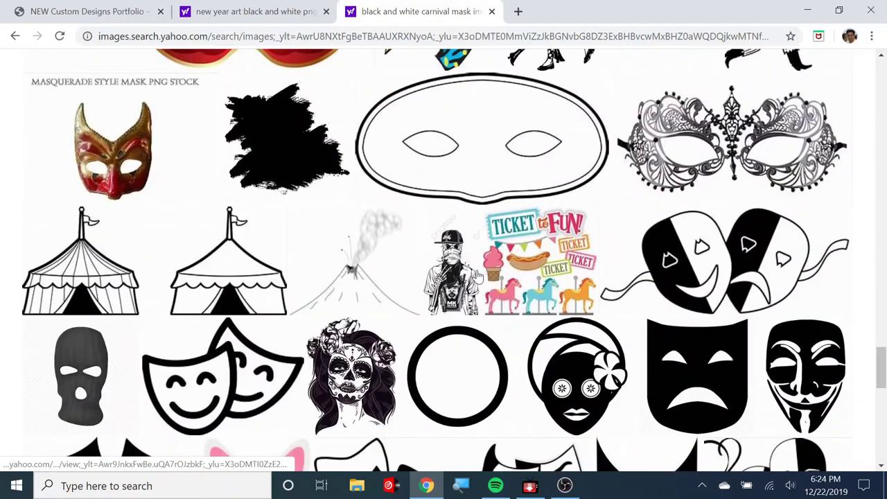
scroll(477, 276, down, 6)
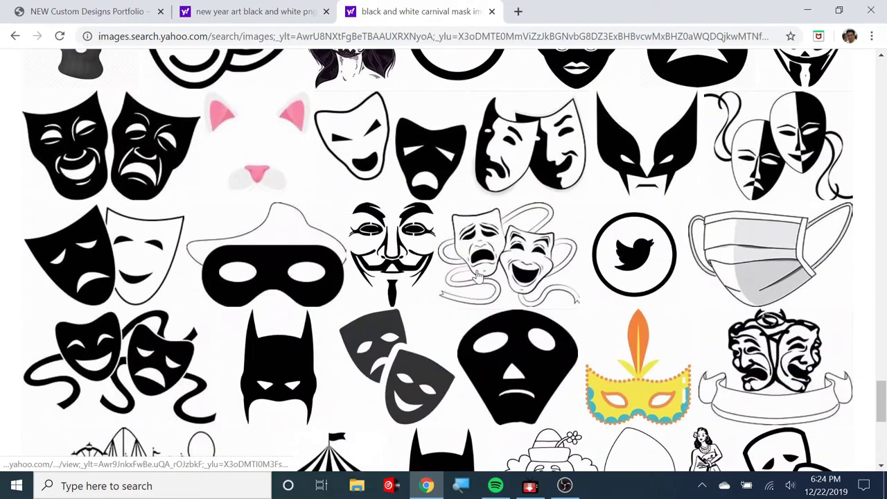
scroll(476, 275, down, 3)
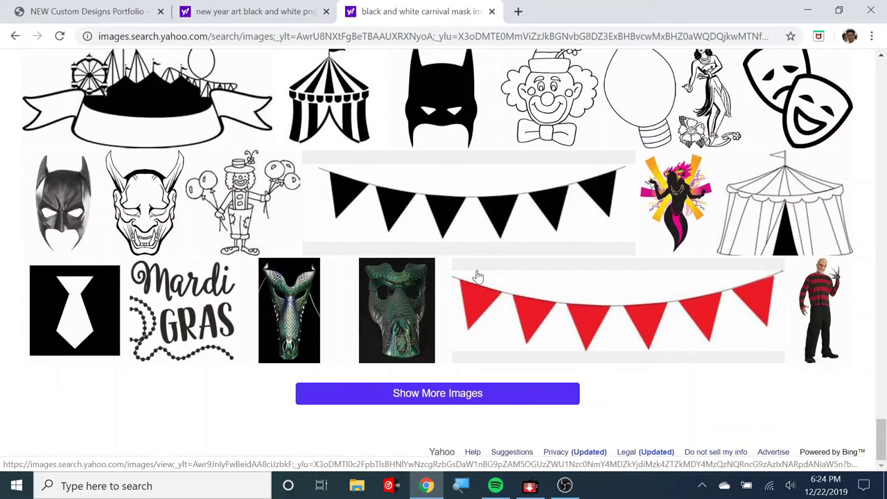
scroll(477, 276, up, 12)
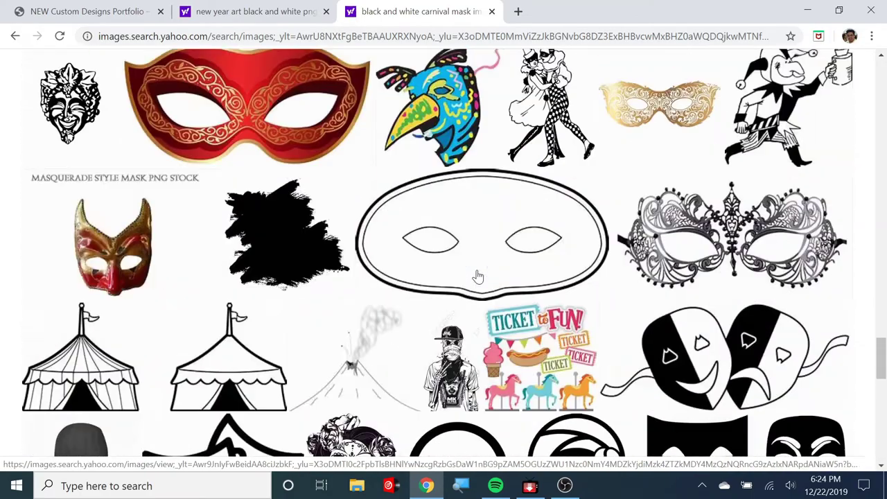
scroll(476, 276, up, 10)
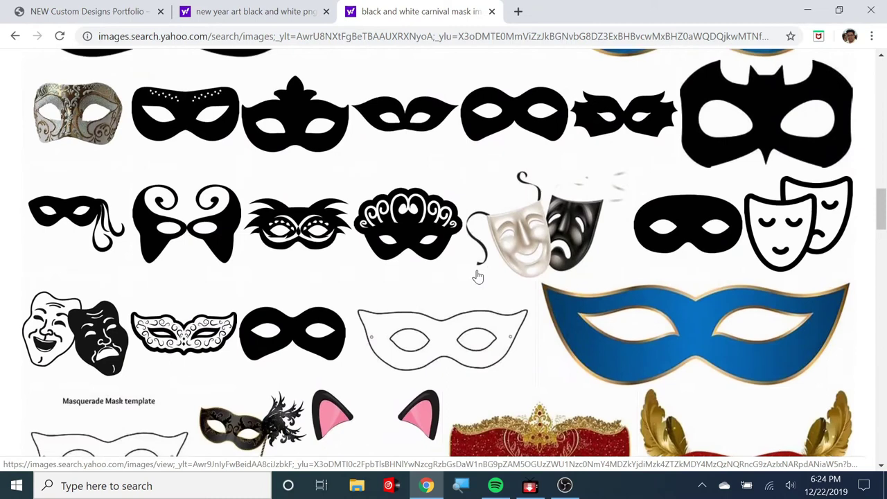
scroll(477, 276, up, 8)
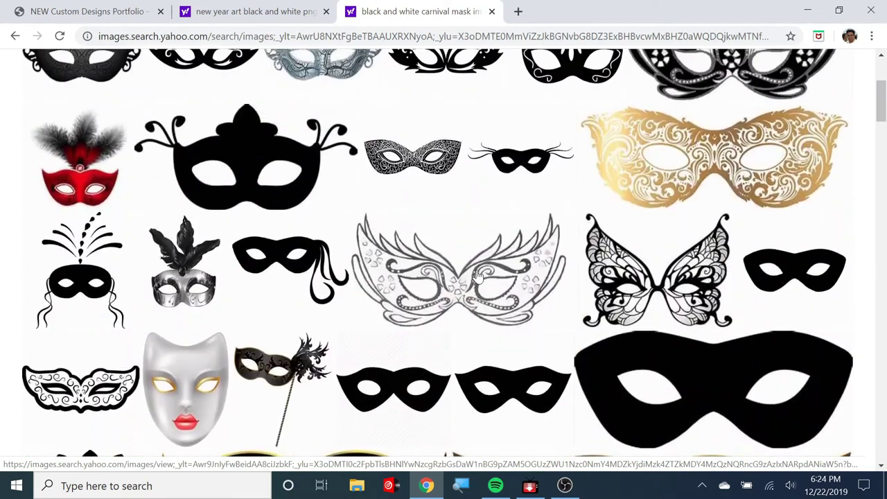
Return to Projectorgram's custom designs portfolio and examine its monogram and event gobo designs
click(113, 12)
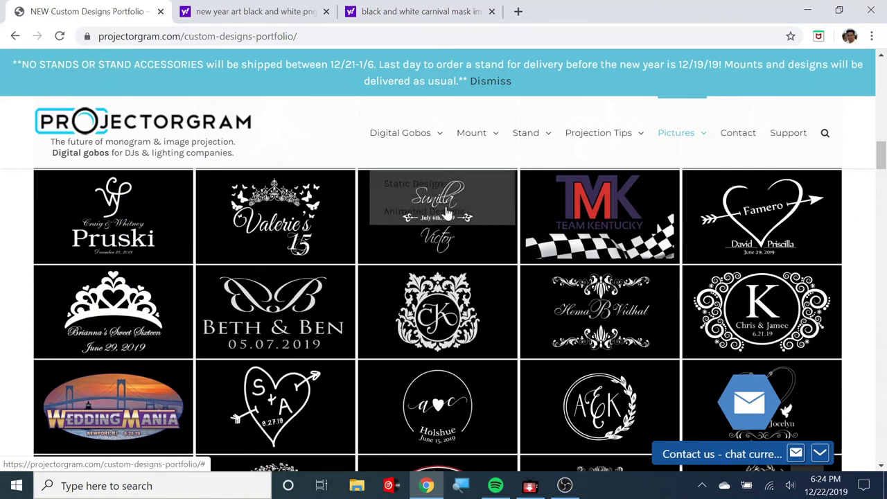
mouse_move(428, 181)
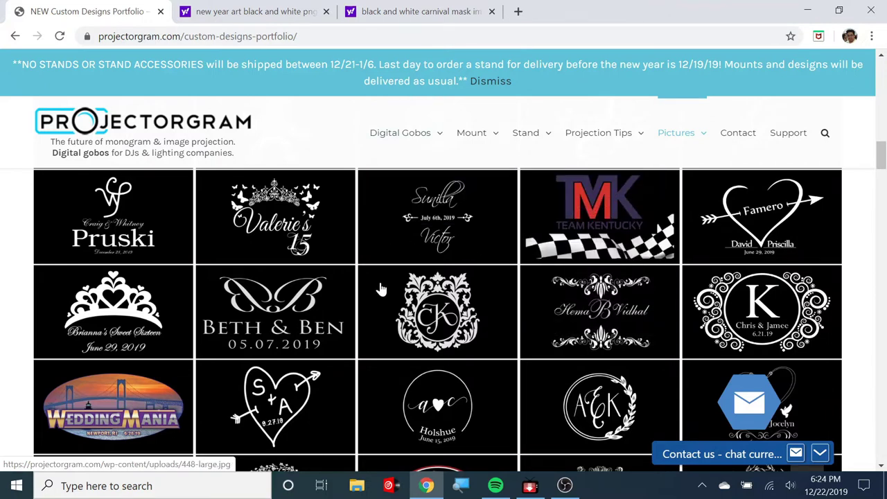
scroll(382, 289, down, 2)
scroll(485, 277, down, 1)
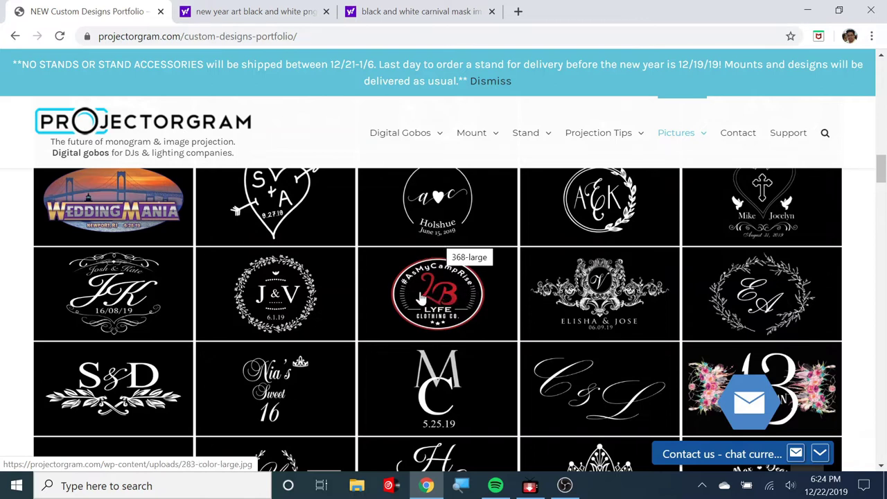
scroll(475, 294, down, 3)
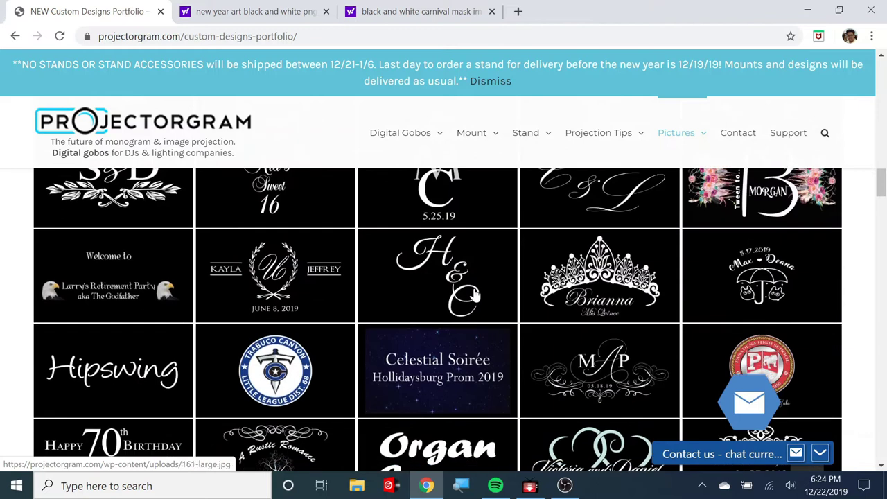
scroll(475, 295, down, 1)
scroll(478, 296, up, 1)
scroll(593, 280, down, 2)
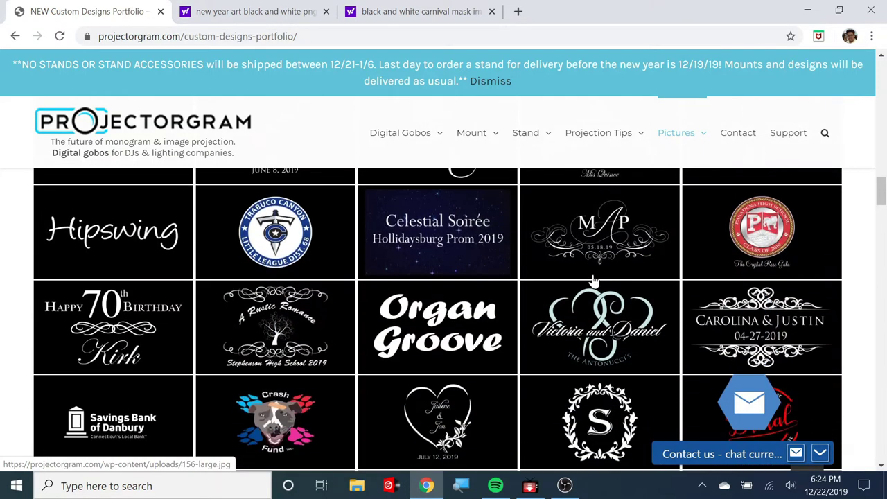
Continue through the portfolio to examine the masquerade mask and carnival designs among the custom gobos
scroll(593, 280, down, 1)
scroll(594, 279, down, 2)
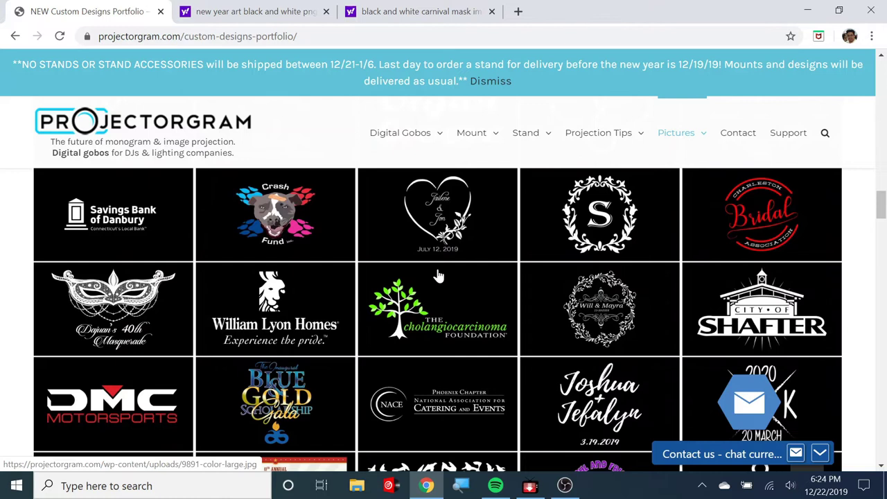
scroll(438, 275, up, 1)
scroll(438, 275, down, 4)
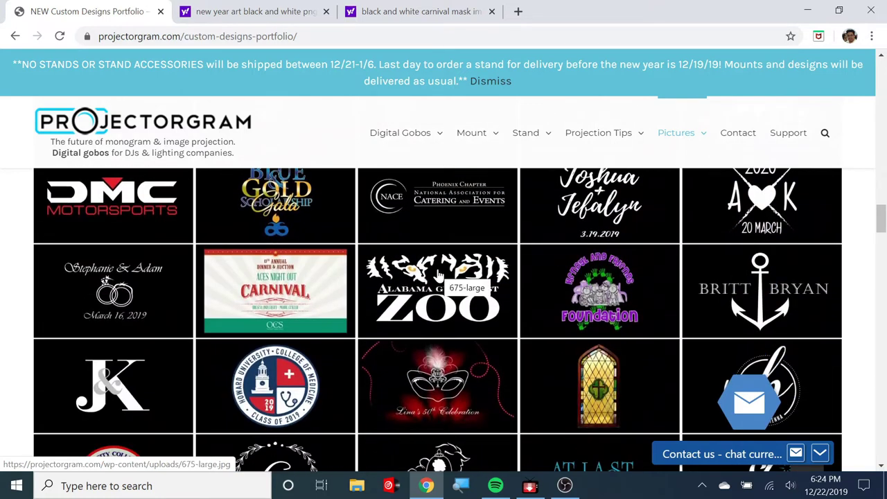
scroll(438, 275, down, 1)
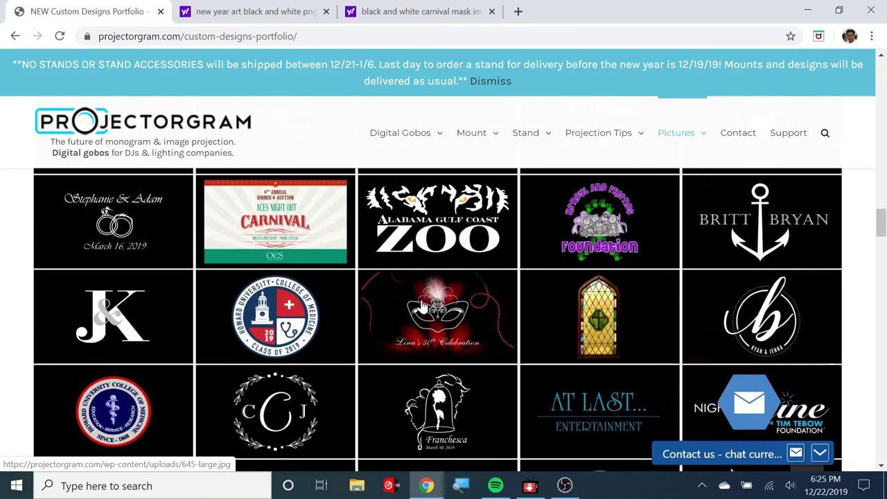
Examine further monogram, logo and event gobos in the custom designs portfolio, down to the crown birthday design
scroll(454, 287, down, 3)
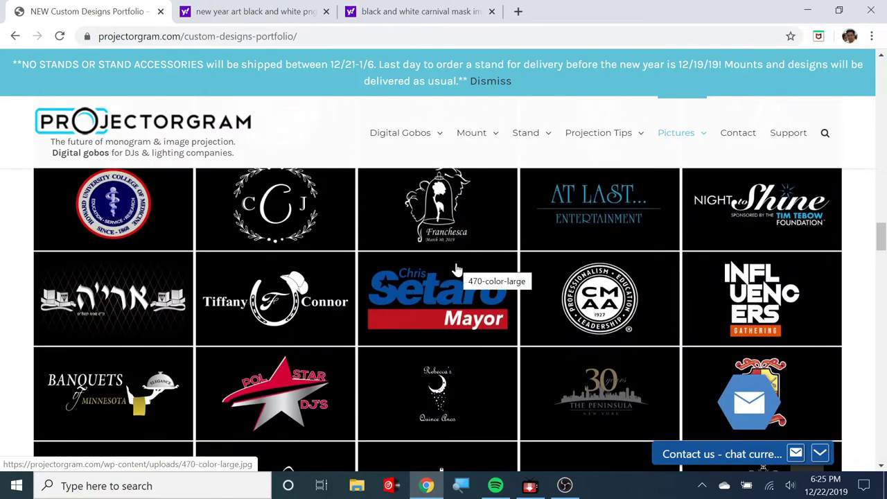
scroll(456, 268, down, 3)
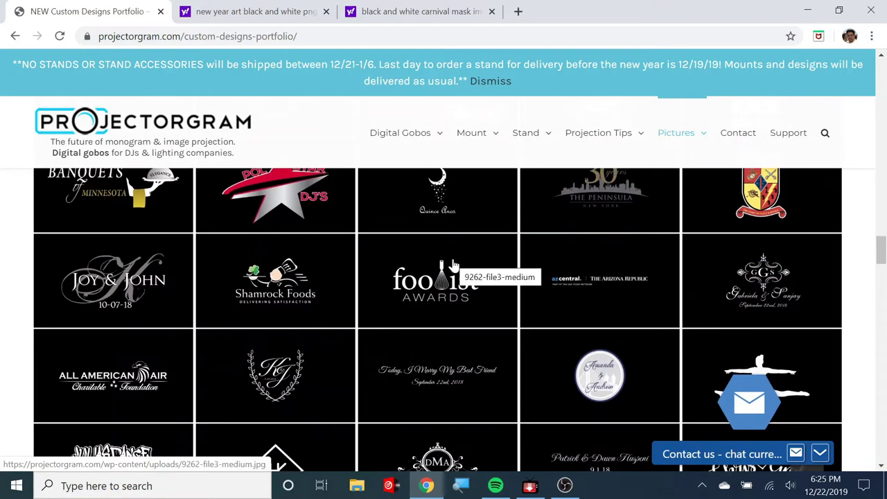
scroll(454, 265, down, 2)
scroll(441, 332, down, 2)
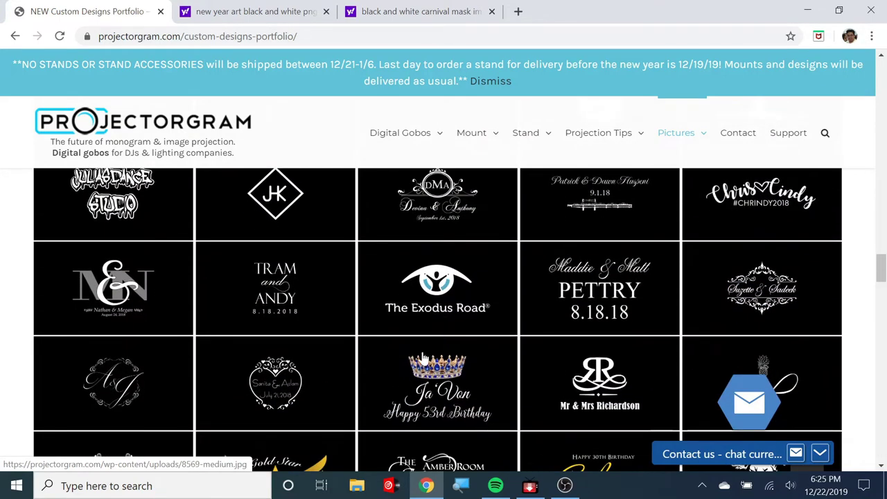
Return to the carnival mask results, preview the black-and-gold mask from pngarts.com, and skim the remaining images
click(385, 11)
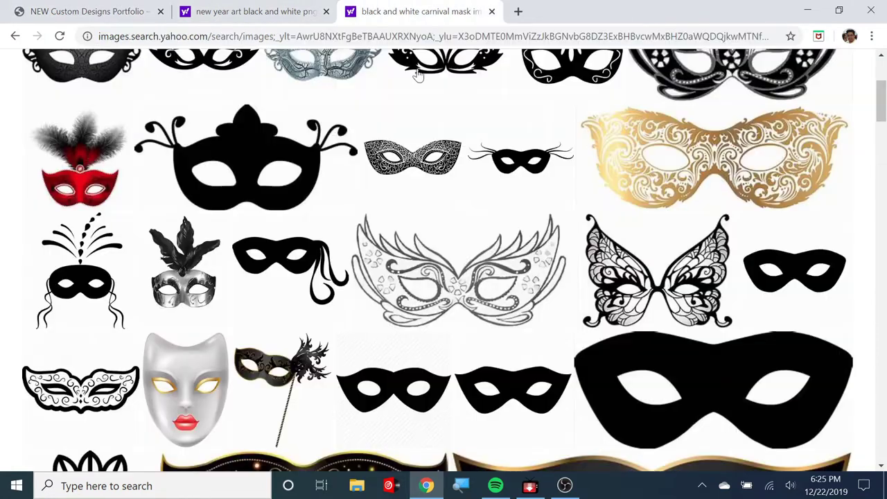
scroll(495, 284, down, 4)
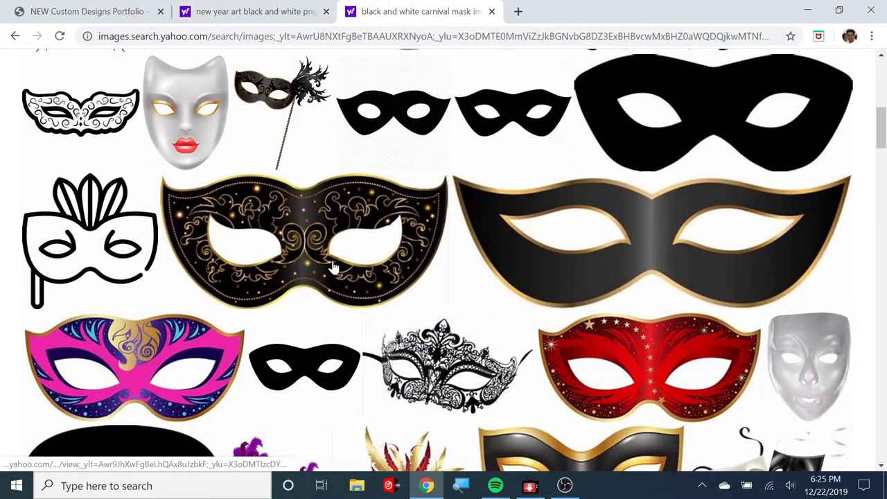
click(332, 262)
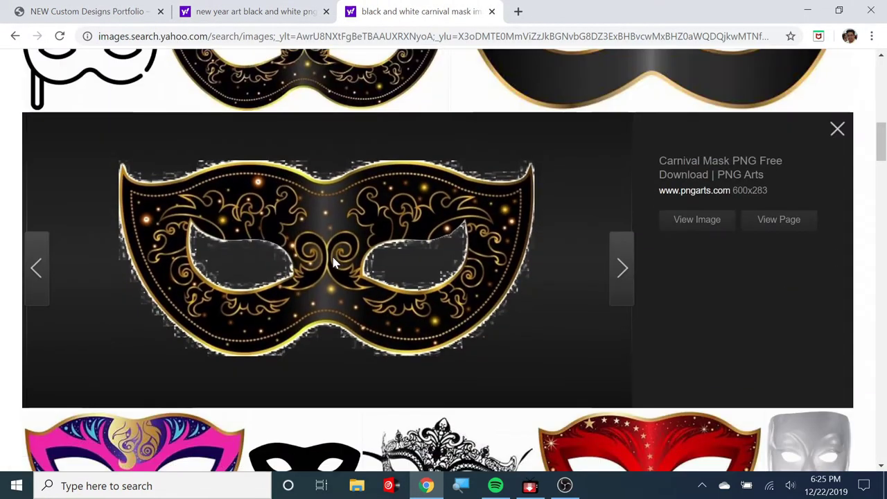
scroll(333, 261, down, 15)
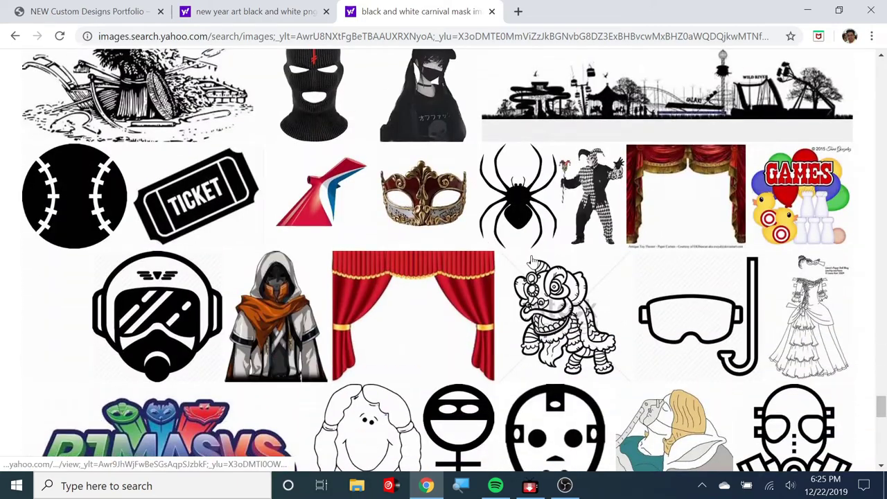
scroll(531, 261, down, 5)
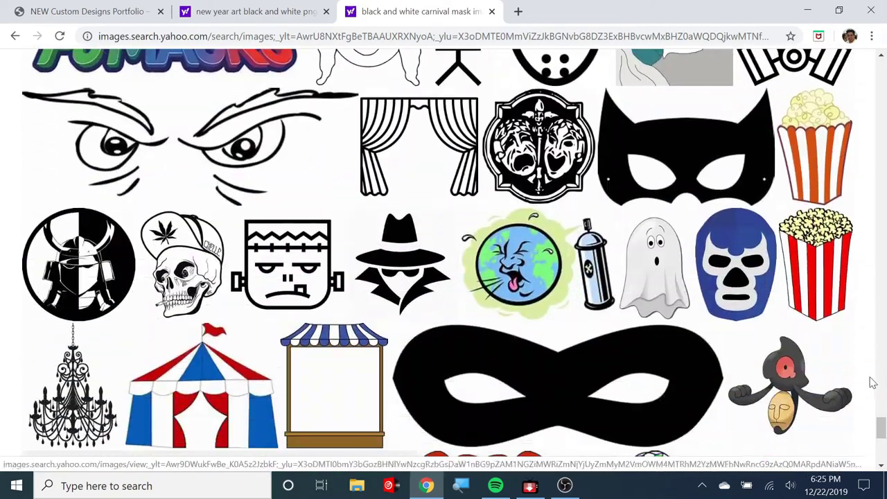
drag(872, 424, 861, 50)
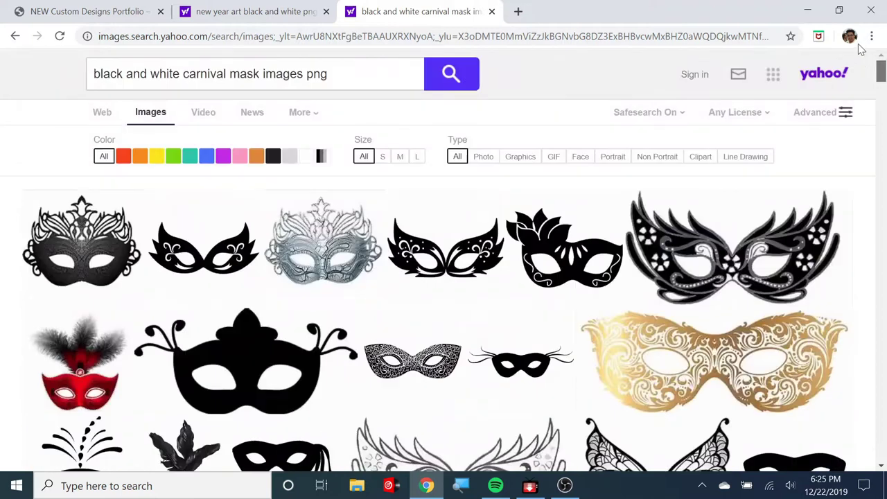
Save the gold filigree mask from the New Year image results to Downloads as a PNG named "Mask Image"
click(264, 12)
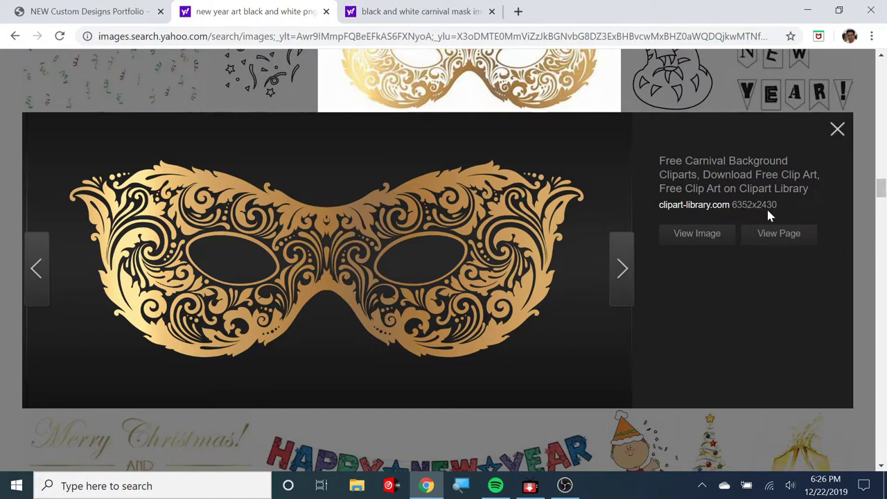
right_click(337, 240)
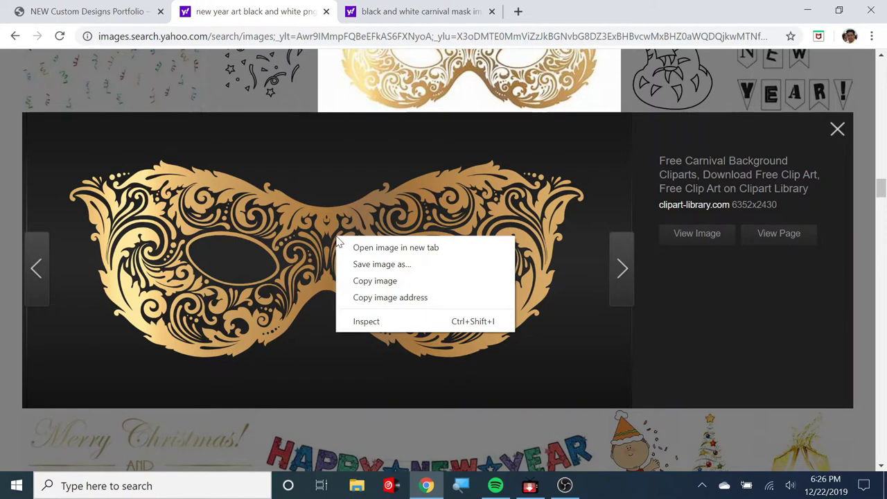
click(368, 261)
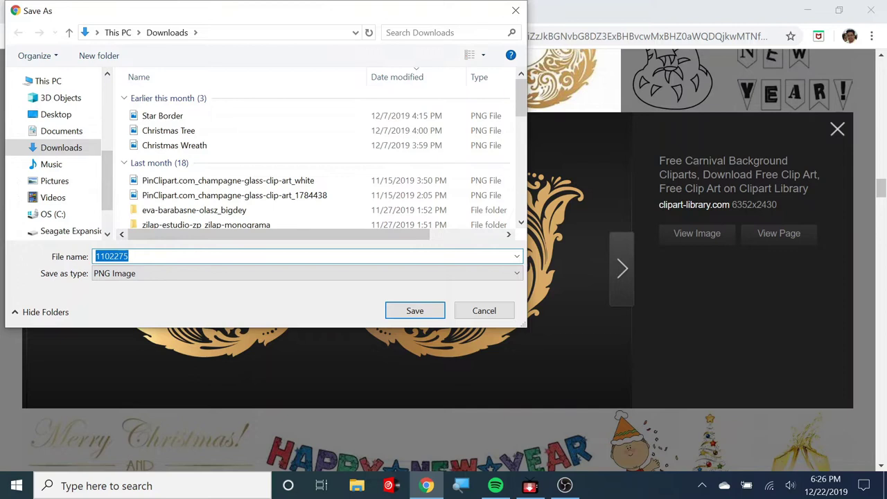
text(Mask Image)
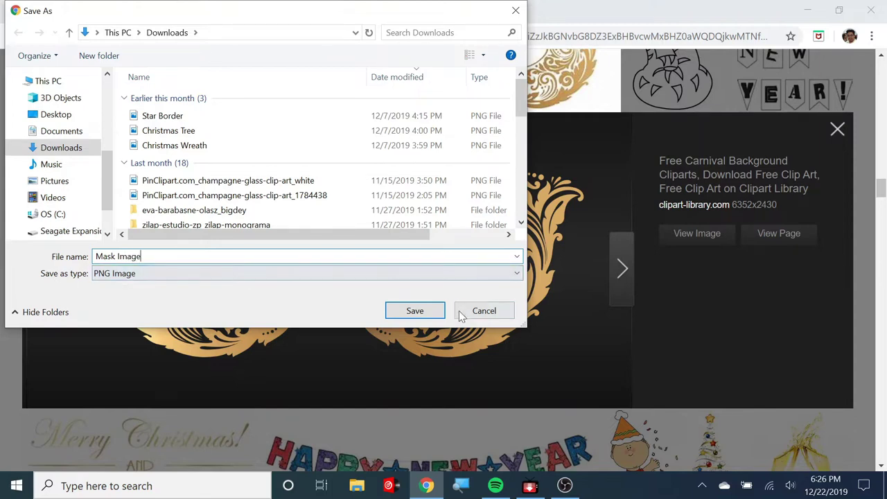
click(419, 312)
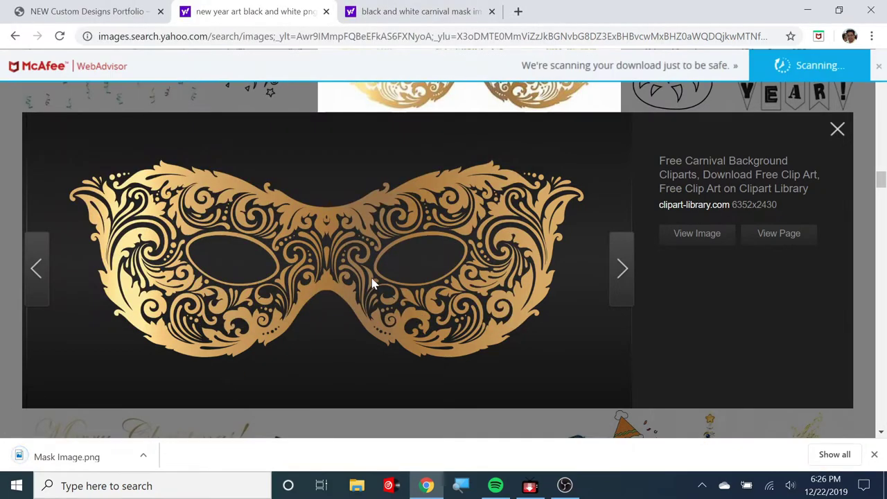
Replace "new year" with "champagne bottle" in the black-and-white art image search
scroll(372, 283, up, 10)
scroll(372, 283, up, 10)
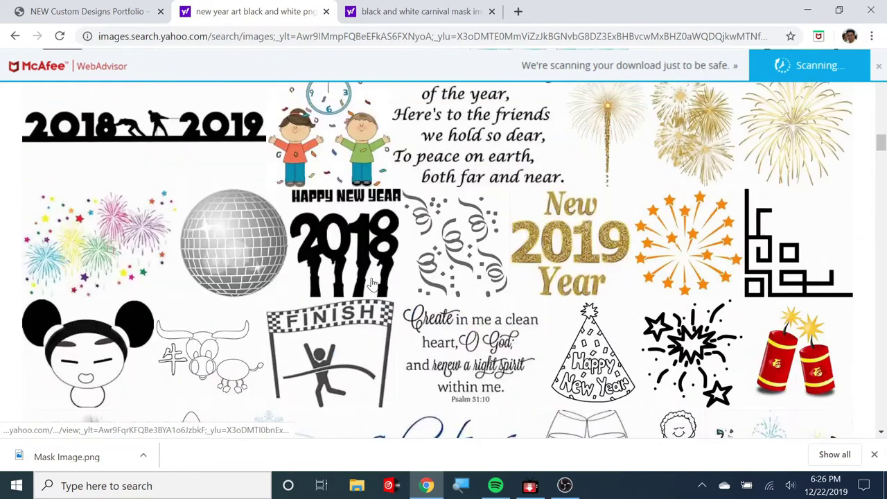
scroll(372, 284, down, 2)
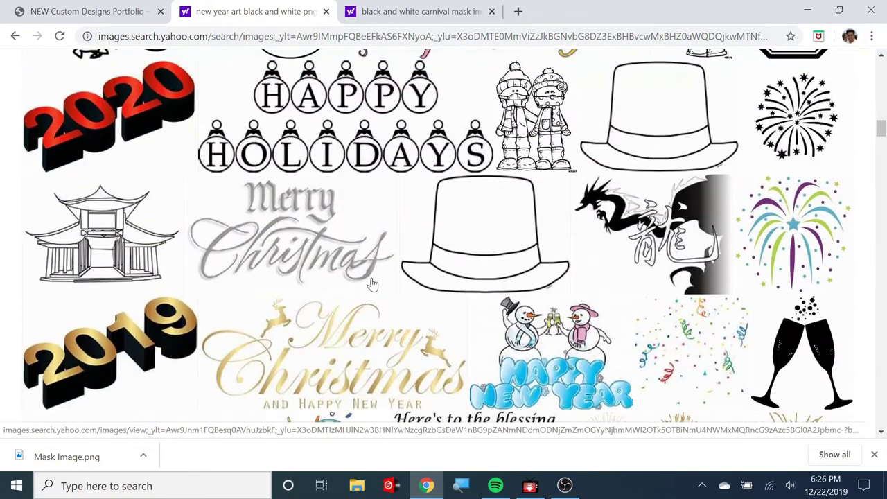
scroll(372, 283, up, 5)
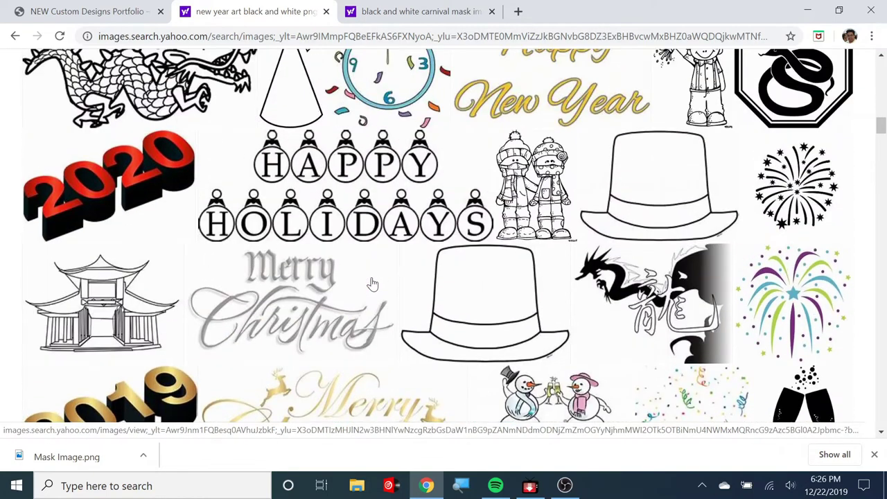
scroll(372, 283, up, 6)
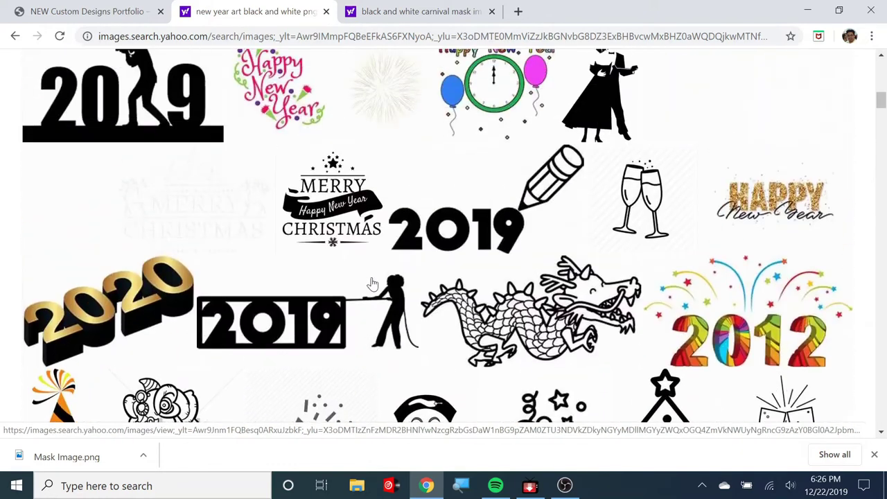
scroll(372, 284, up, 8)
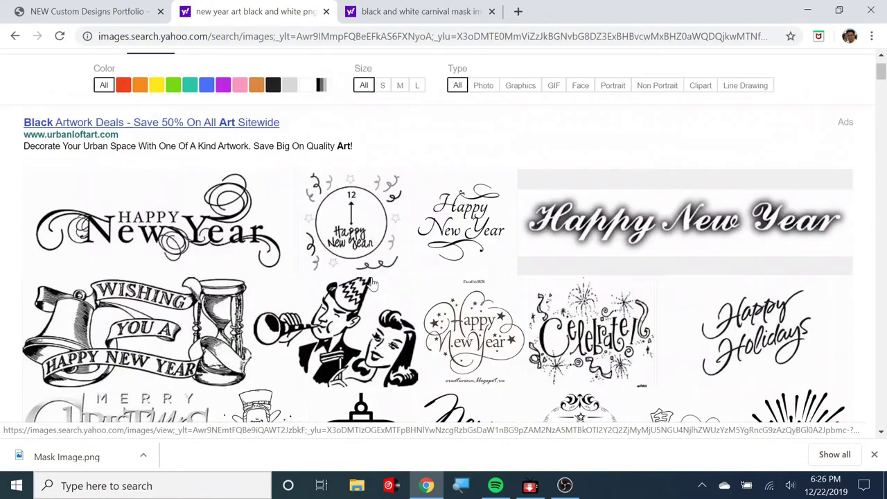
scroll(372, 283, up, 1)
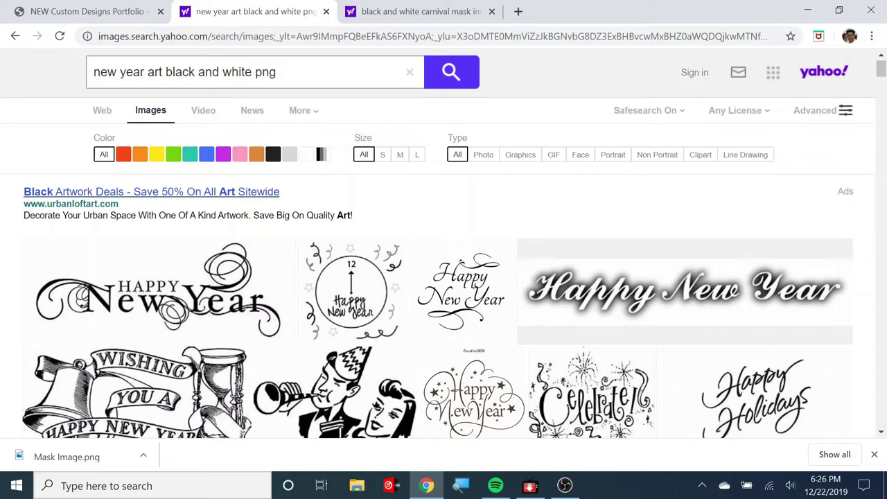
drag(94, 72, 147, 72)
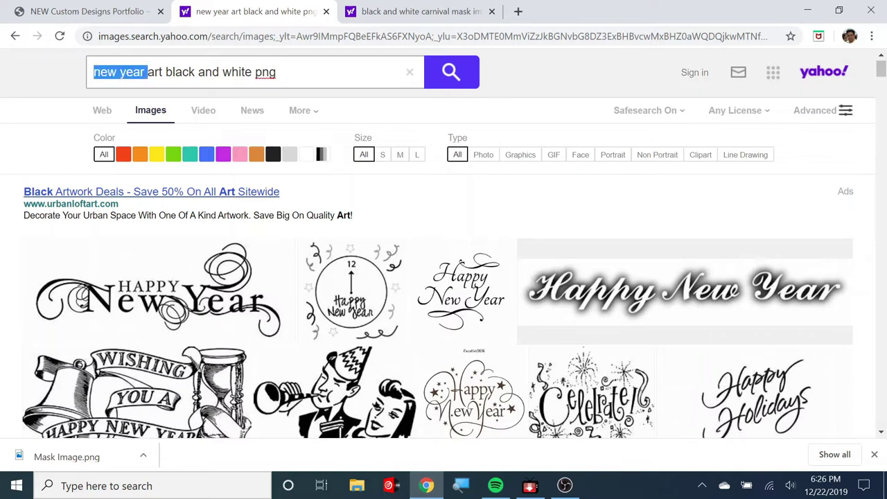
Look through the champagne bottle results and preview the photo of a bottle with its cork popping
scroll(430, 322, down, 5)
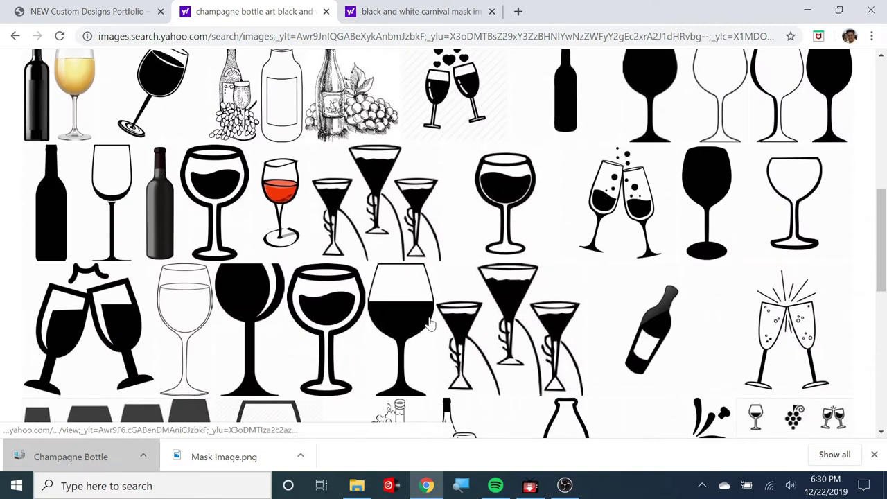
scroll(429, 323, down, 3)
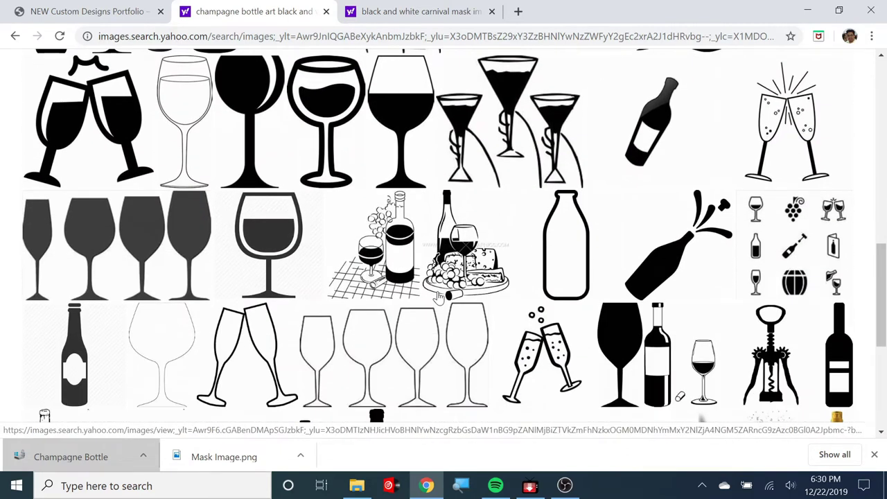
scroll(439, 294, down, 3)
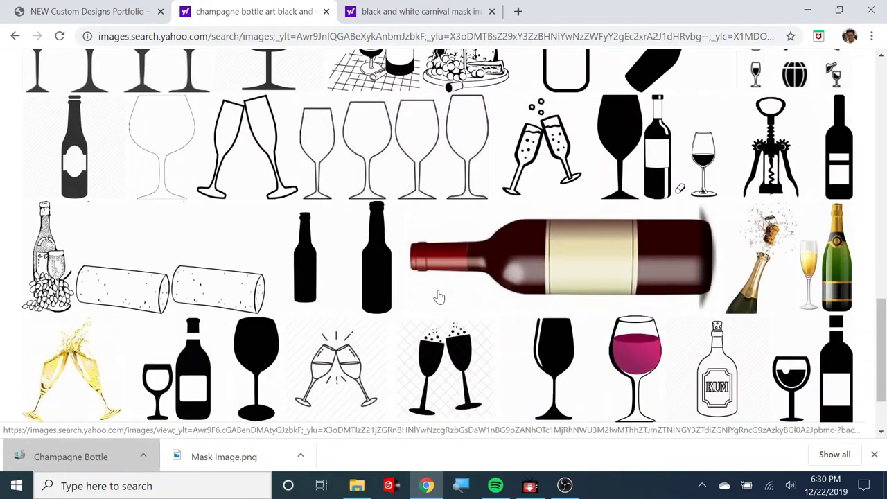
click(755, 290)
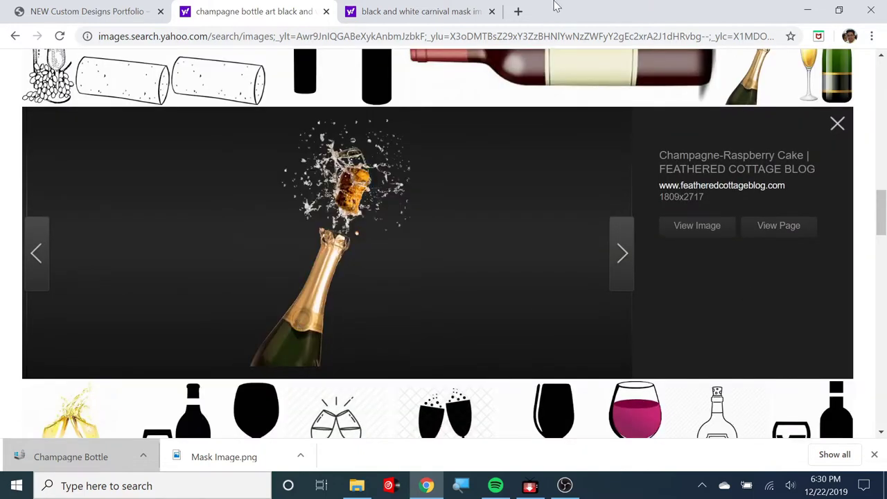
click(838, 123)
Browse further champagne results and open the preview of the bottle bursting with gold confetti from pngarts.com
scroll(494, 224, down, 3)
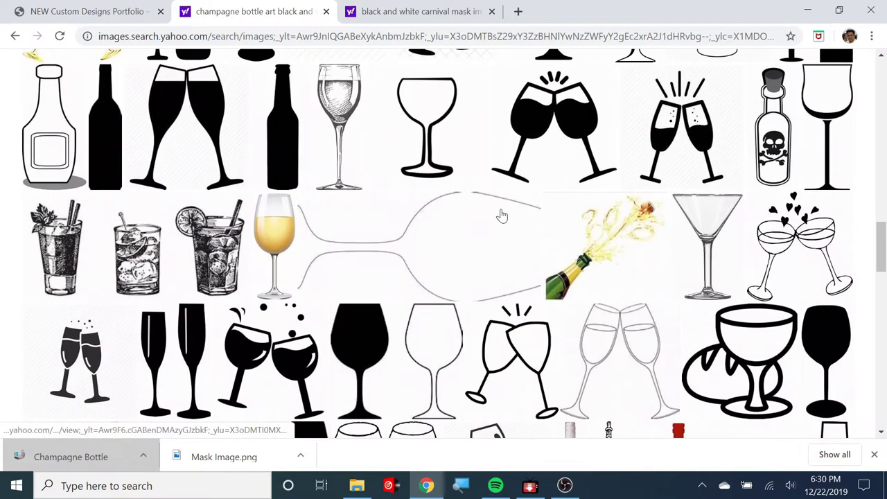
scroll(501, 216, down, 4)
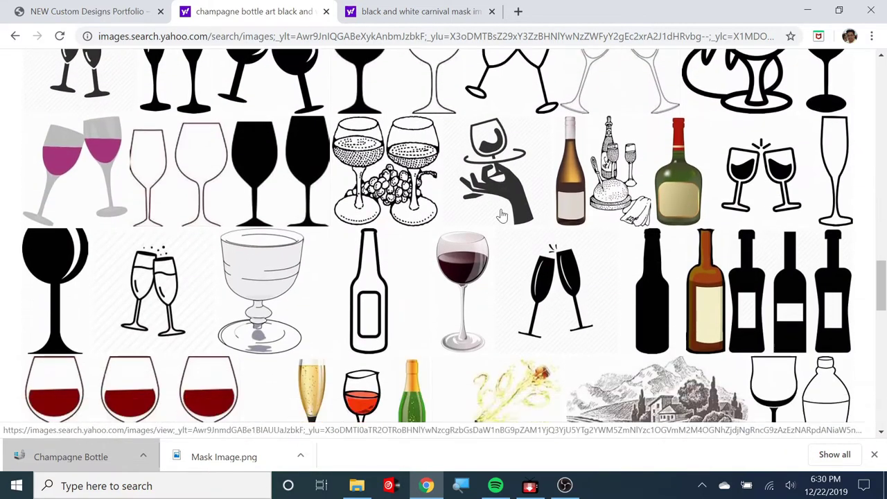
scroll(502, 216, down, 3)
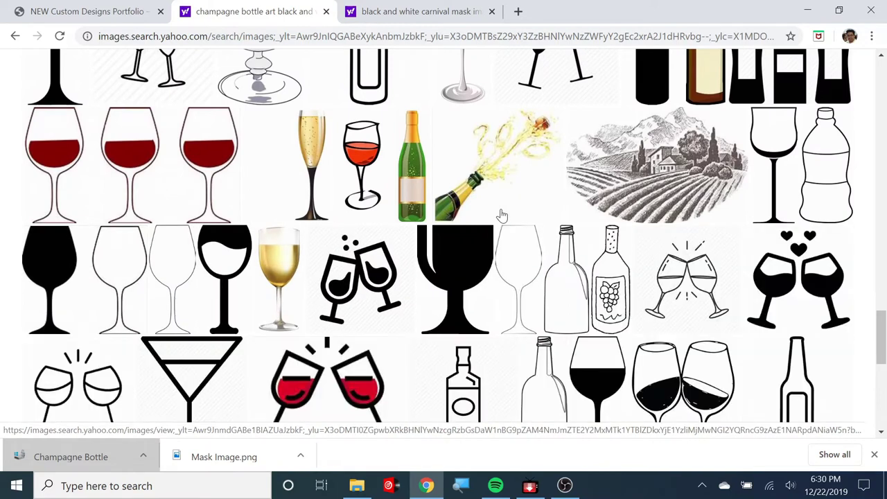
scroll(501, 216, down, 4)
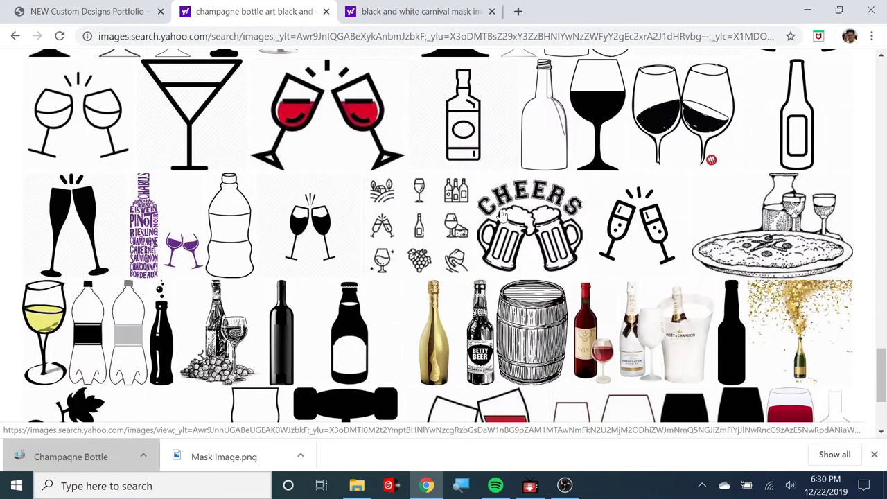
scroll(501, 216, down, 2)
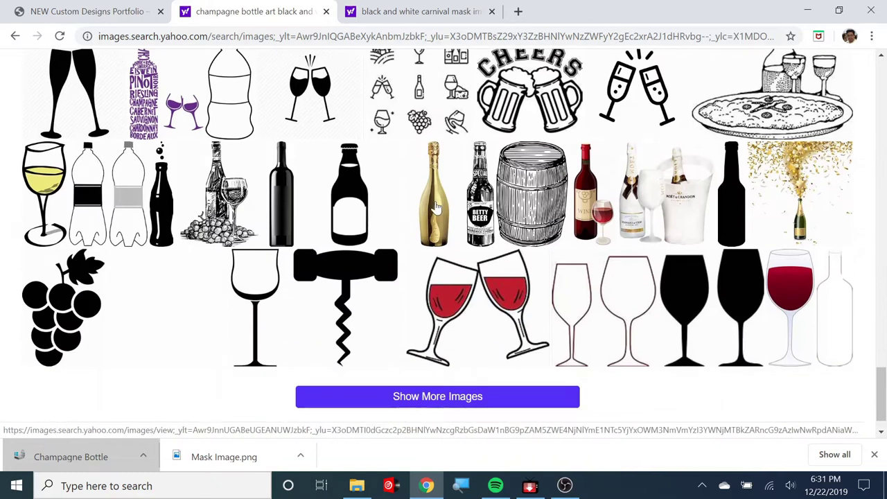
click(799, 193)
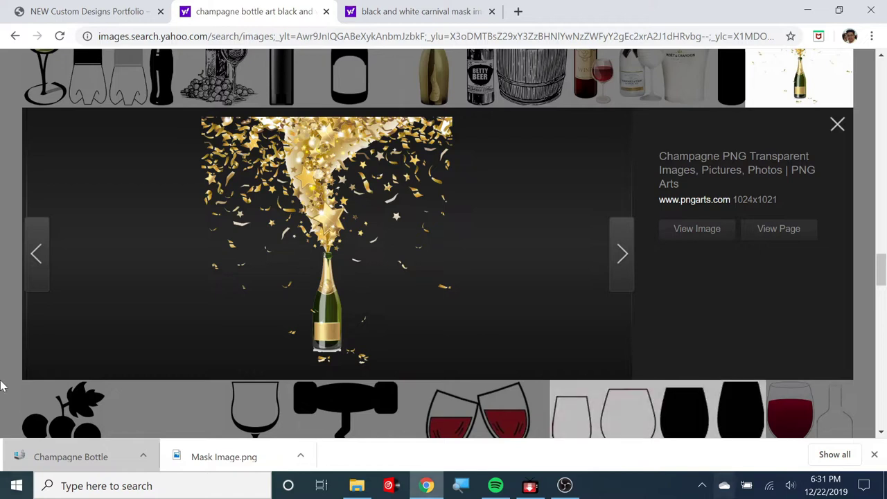
Save the previewed gold confetti bottle image to Downloads as a PNG named "Champagne Bottle"
right_click(309, 185)
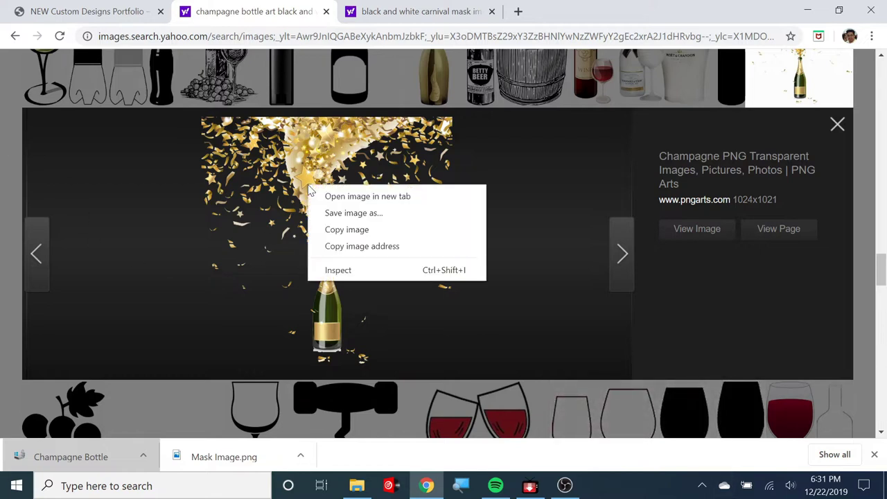
click(334, 215)
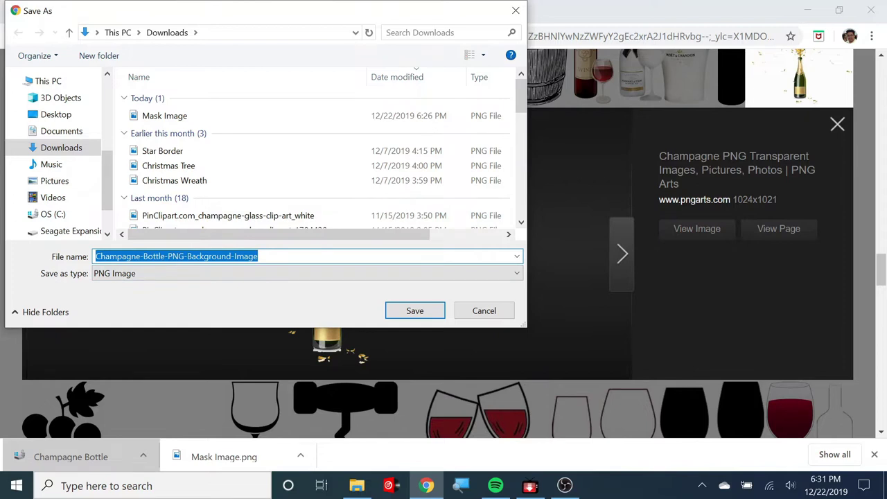
click(143, 257)
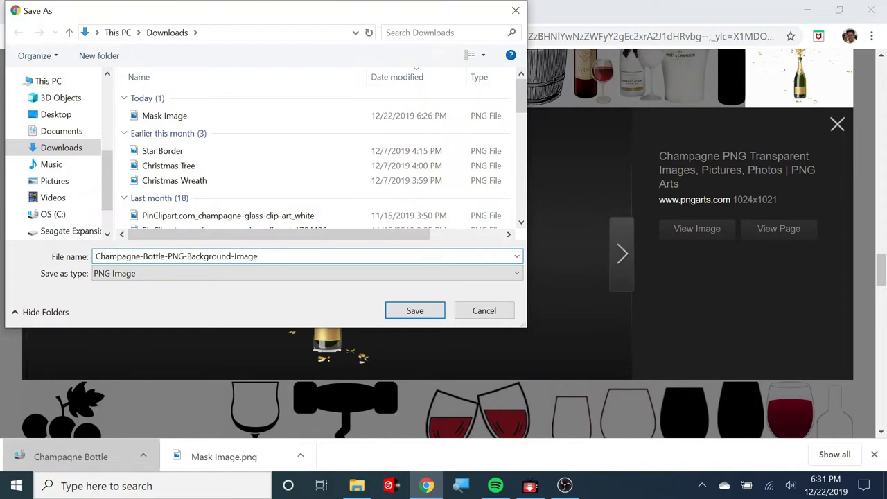
key(BackSpace)
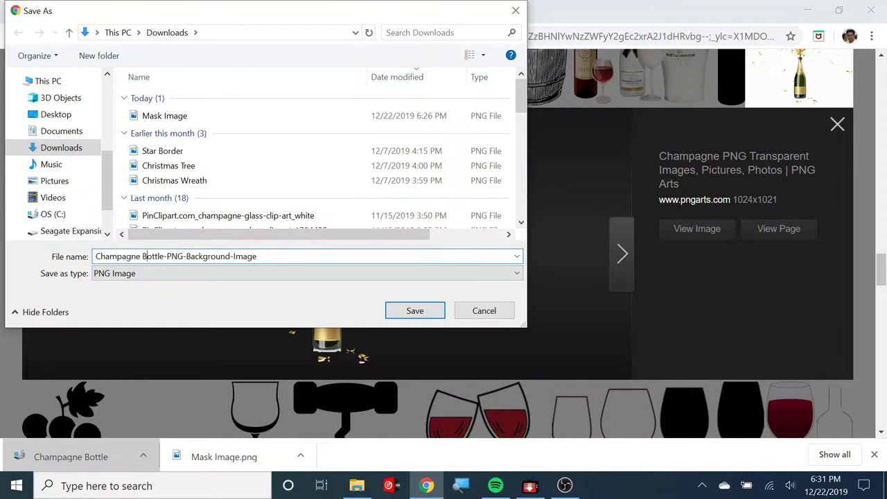
click(166, 256)
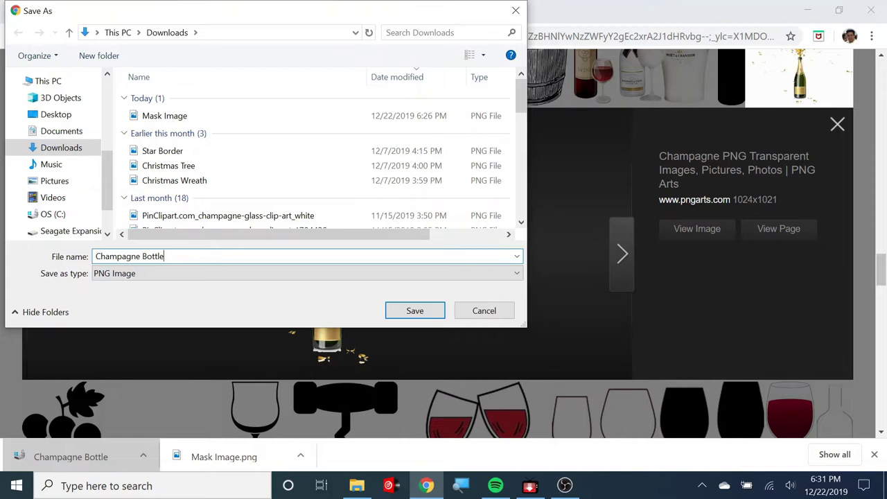
click(415, 311)
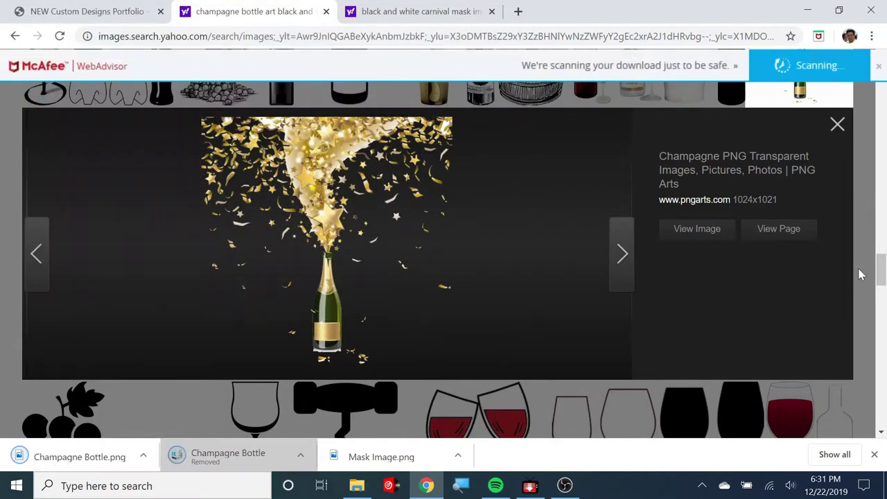
Open the confetti bottle's source page on pngarts.com and look through its collection of champagne PNG images
mouse_move(880, 257)
mouse_down()
mouse_move(883, 312)
mouse_move(882, 262)
mouse_up()
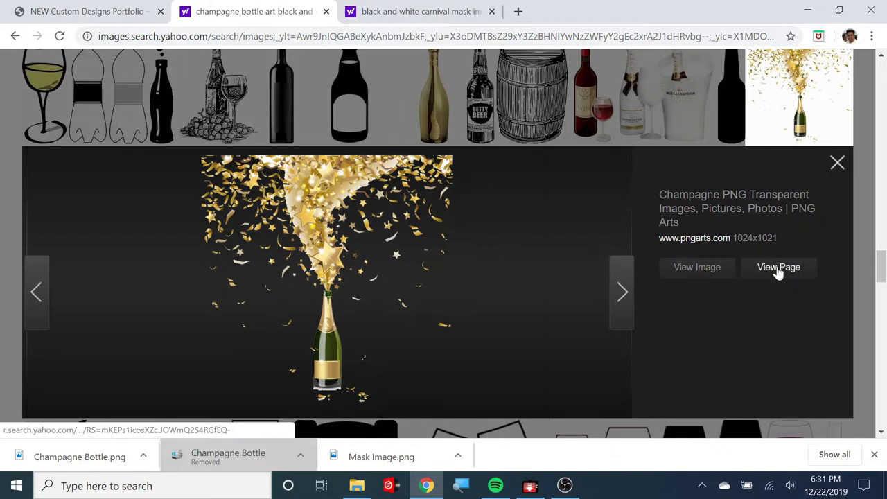
click(778, 267)
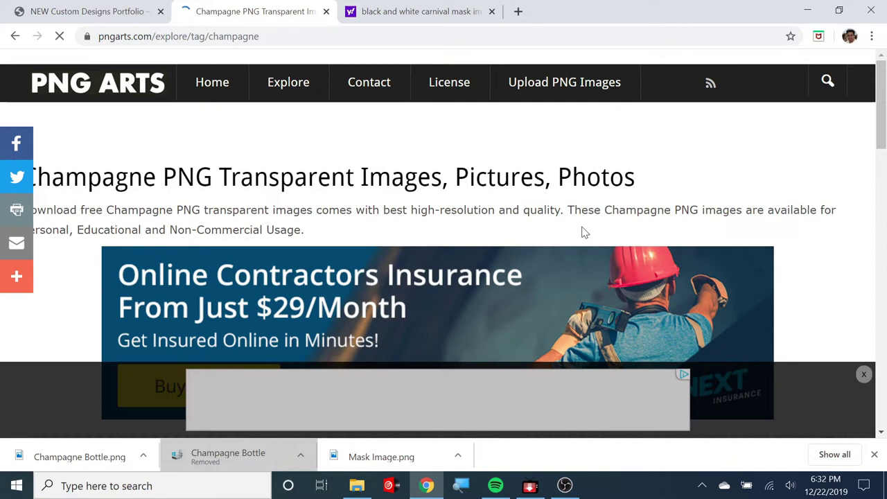
scroll(581, 232, down, 5)
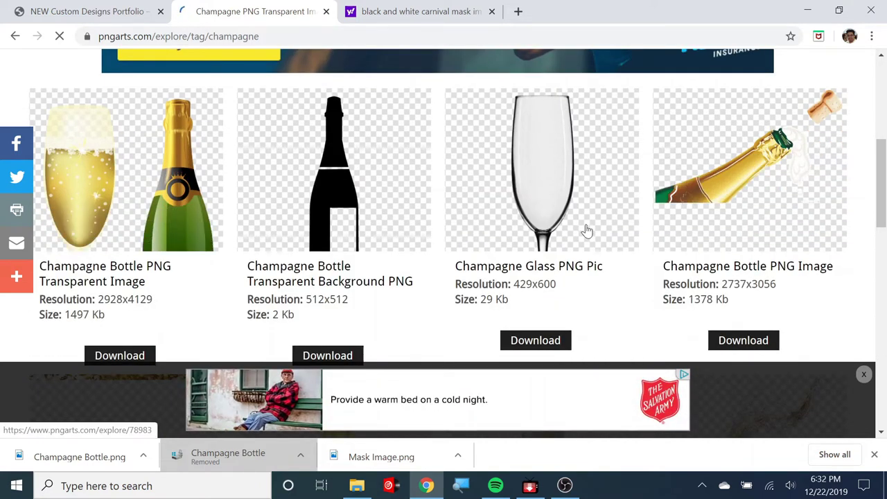
click(864, 375)
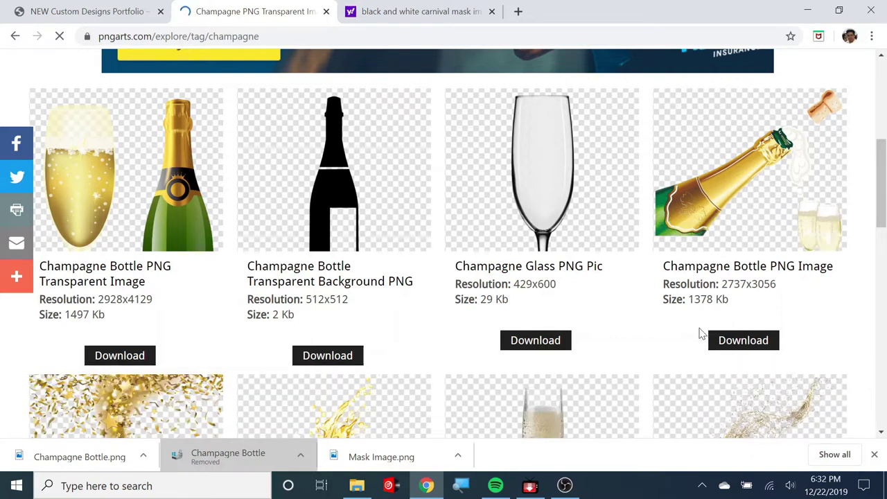
scroll(700, 334, down, 4)
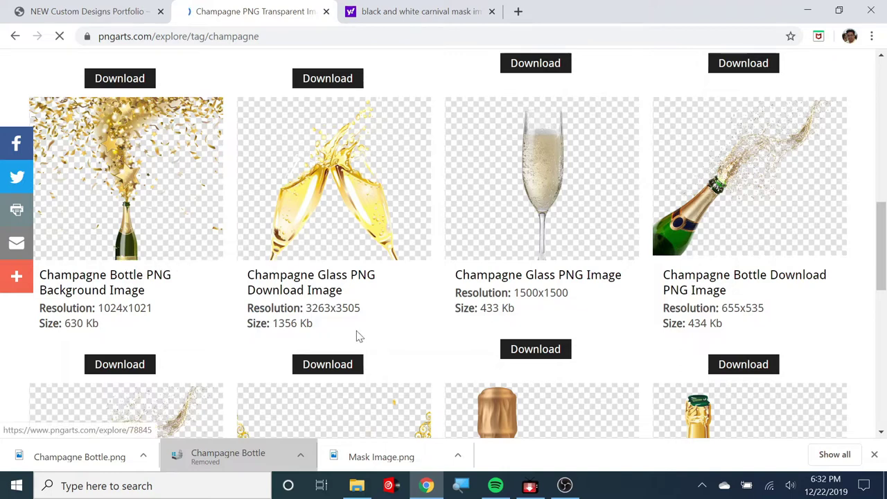
scroll(411, 225, down, 5)
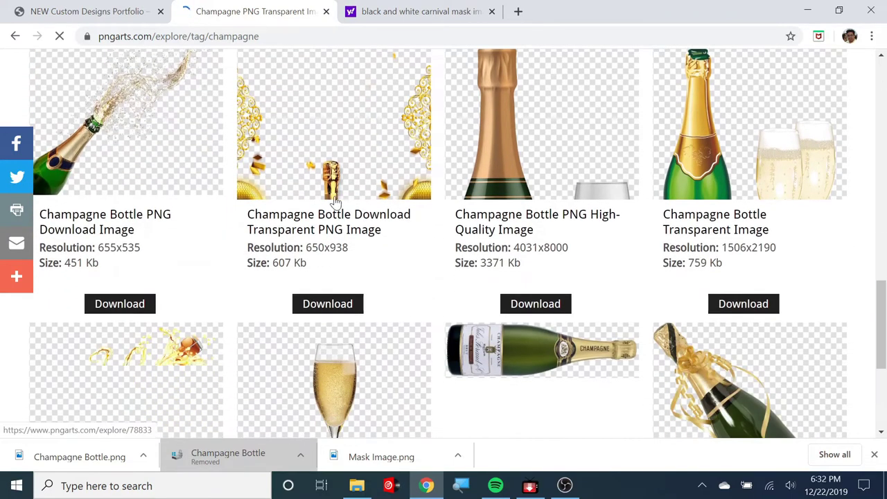
scroll(465, 180, down, 2)
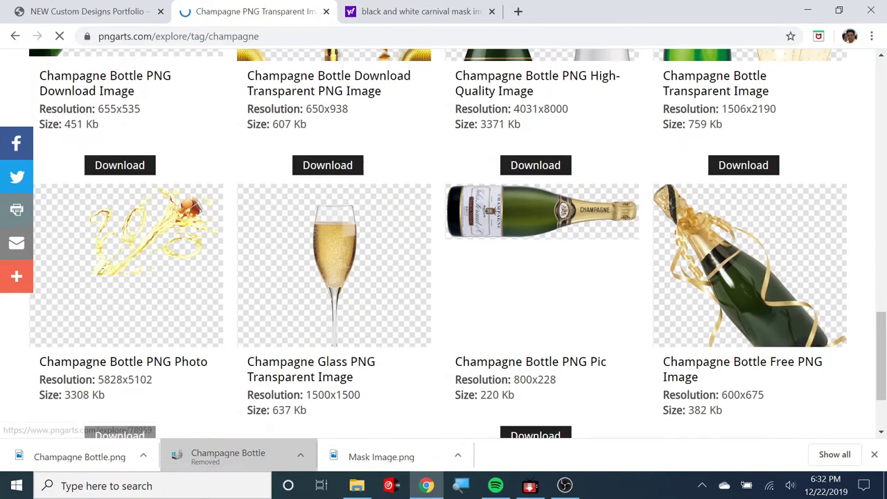
scroll(464, 180, down, 2)
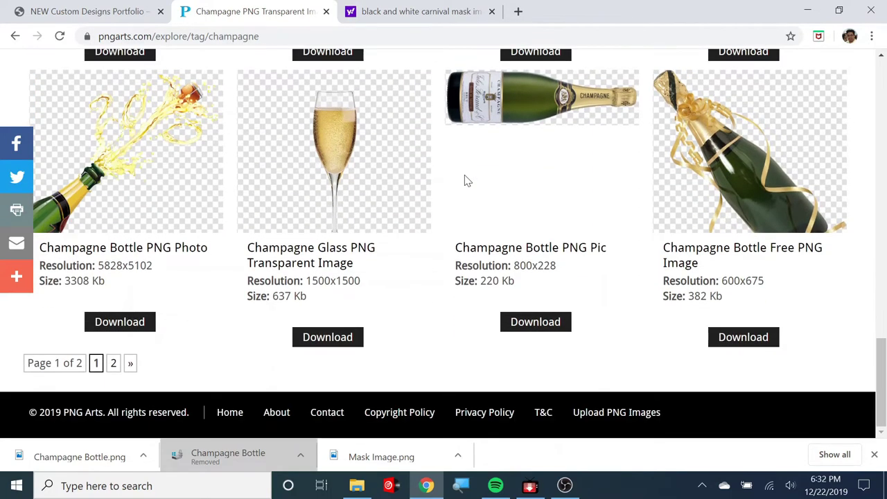
scroll(753, 189, up, 4)
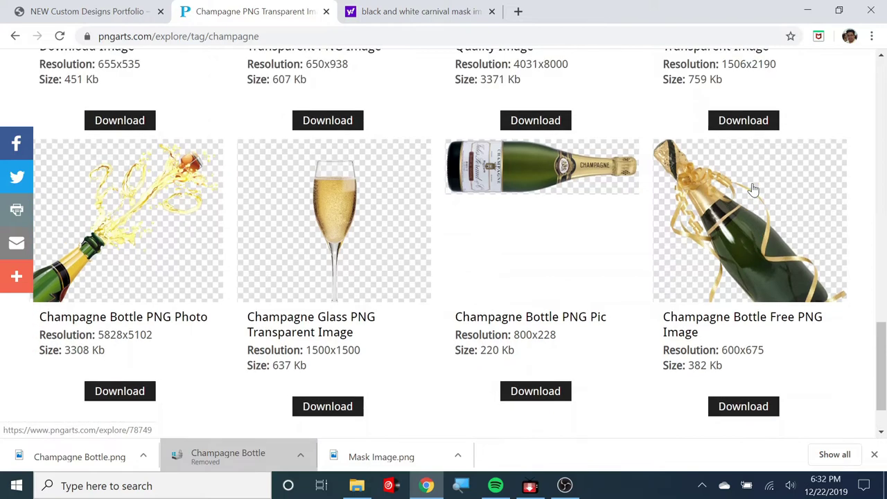
scroll(752, 188, up, 7)
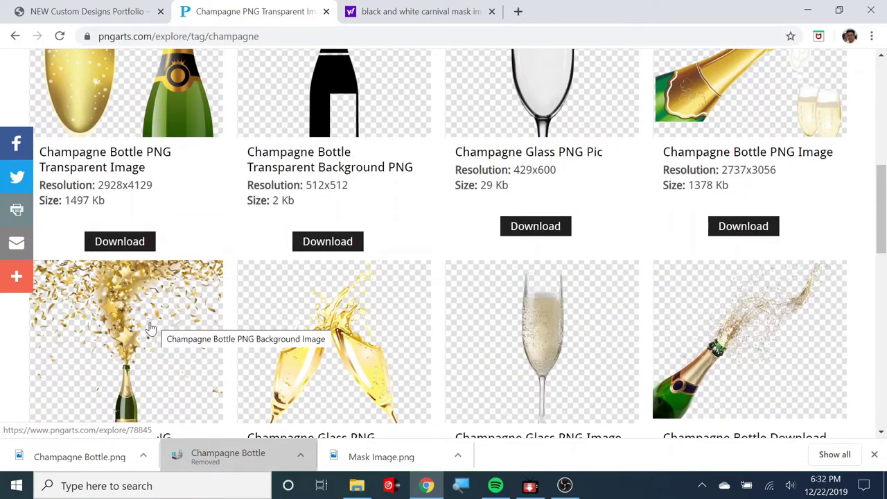
Open the "Champagne Bottle PNG Background Image" page with the gold confetti bottle and download its PNG file
scroll(158, 318, down, 3)
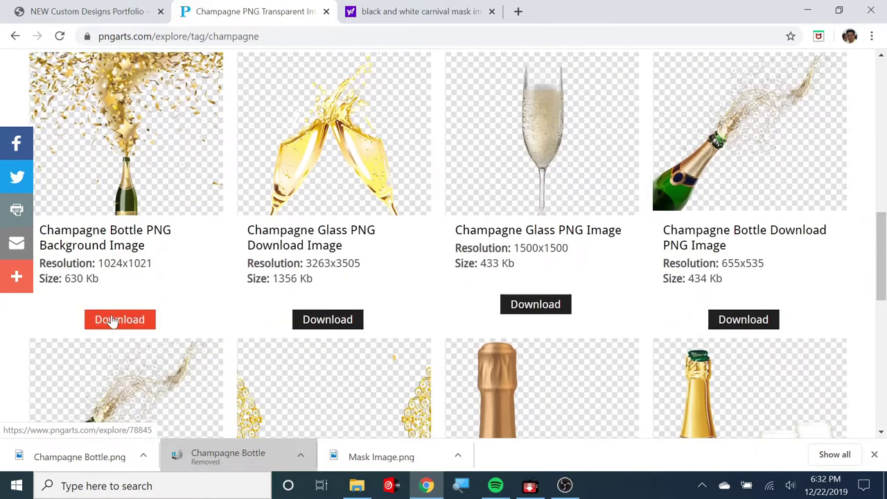
click(113, 321)
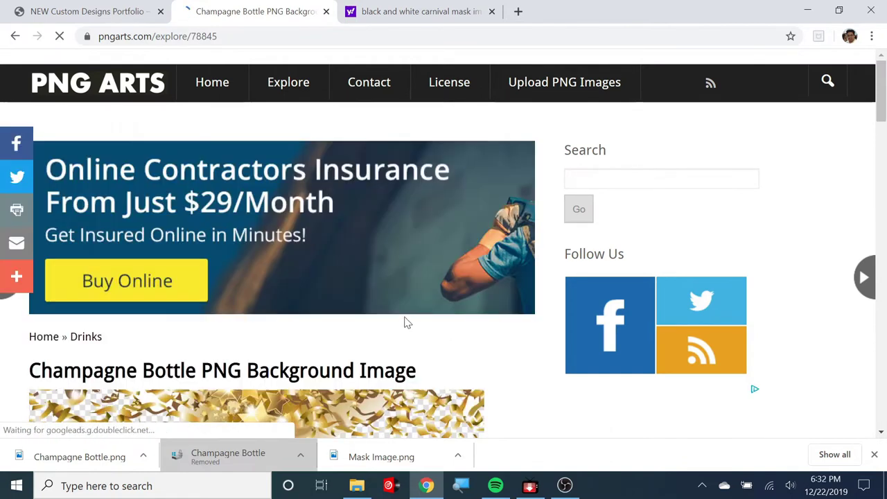
scroll(407, 322, down, 4)
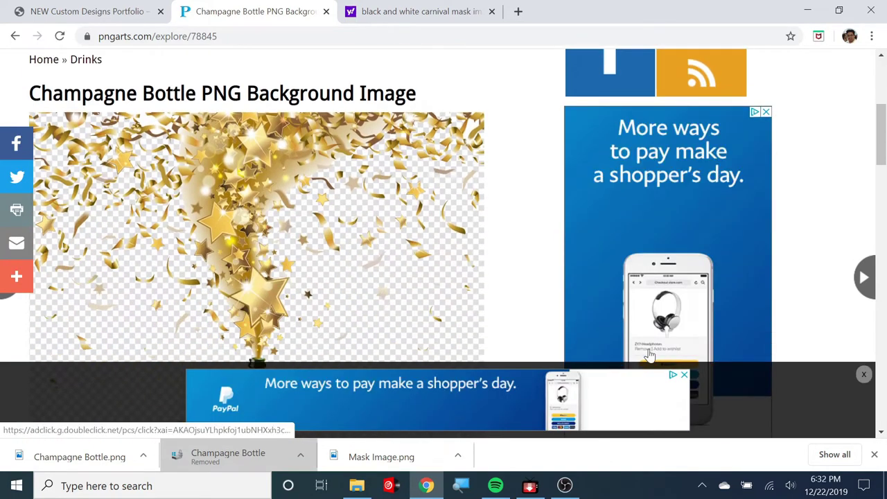
click(863, 374)
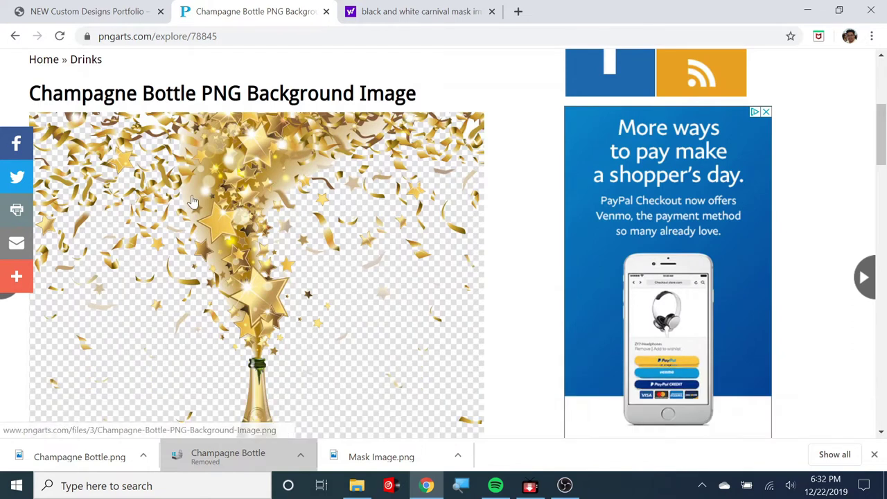
scroll(191, 198, down, 3)
scroll(191, 198, up, 3)
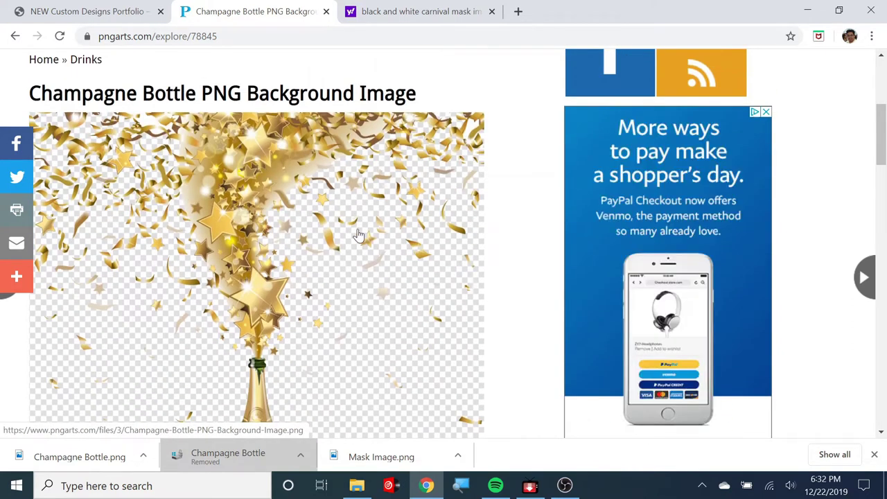
scroll(349, 230, down, 4)
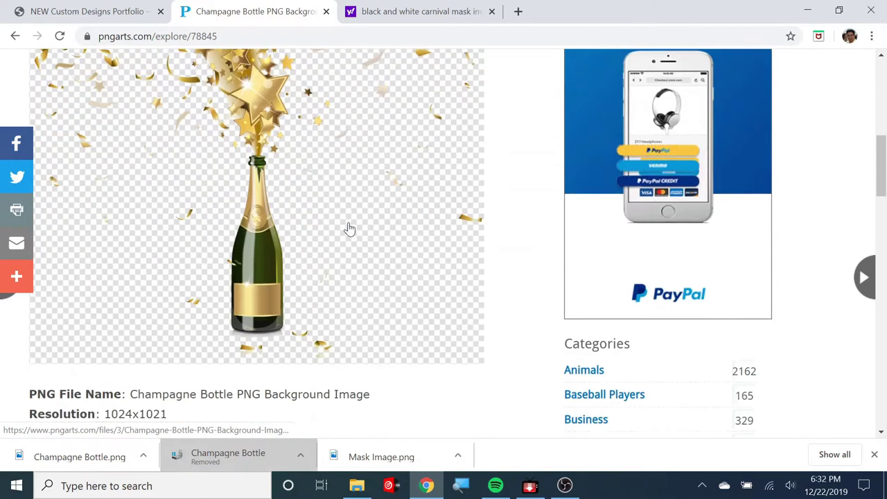
scroll(349, 229, down, 4)
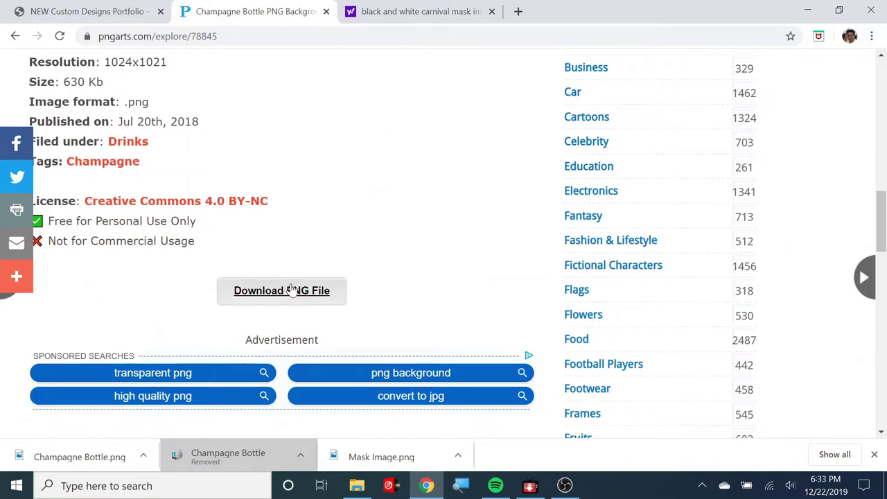
click(289, 291)
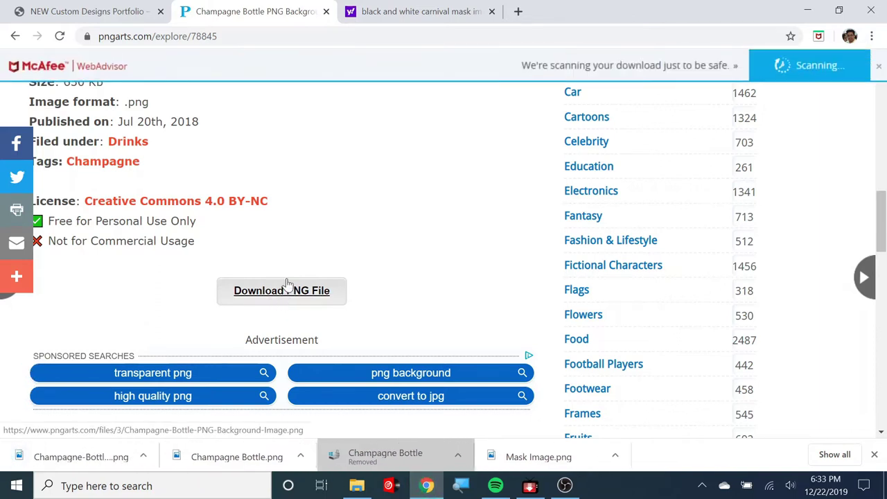
Return to the champagne collection and open the "Champagne Bottle Download Transparent PNG Image" page
scroll(383, 240, up, 10)
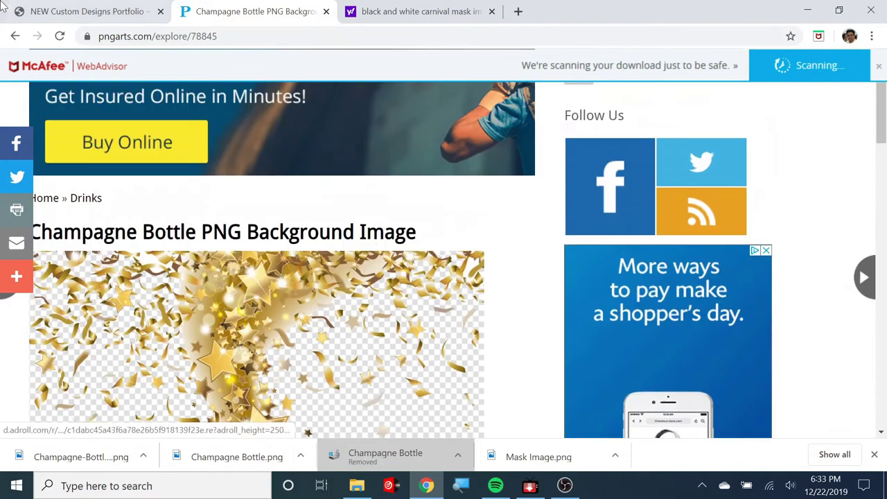
click(16, 38)
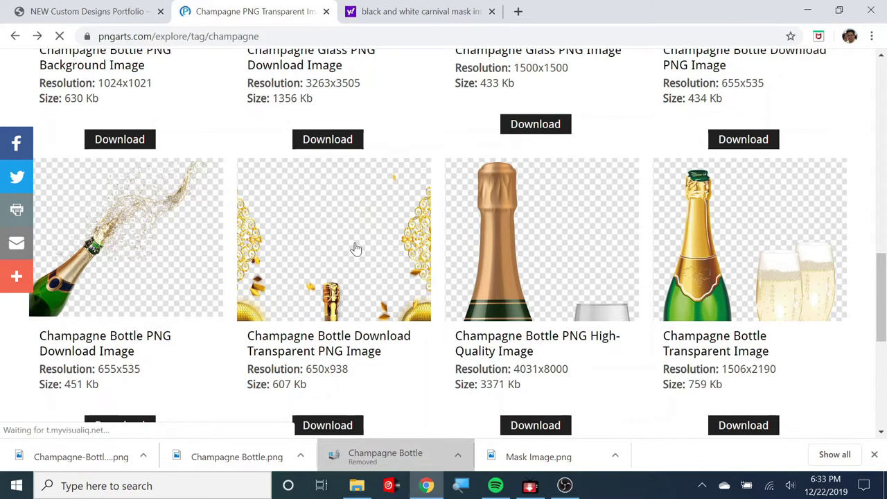
click(355, 248)
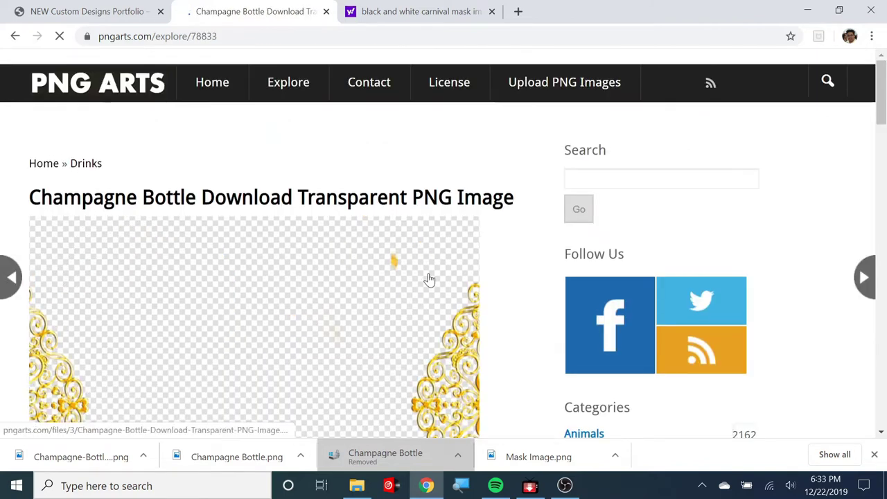
Examine the full gold champagne bottle artwork, including its crowns, speakers, disco balls and filigree, along with its file details
scroll(513, 301, down, 5)
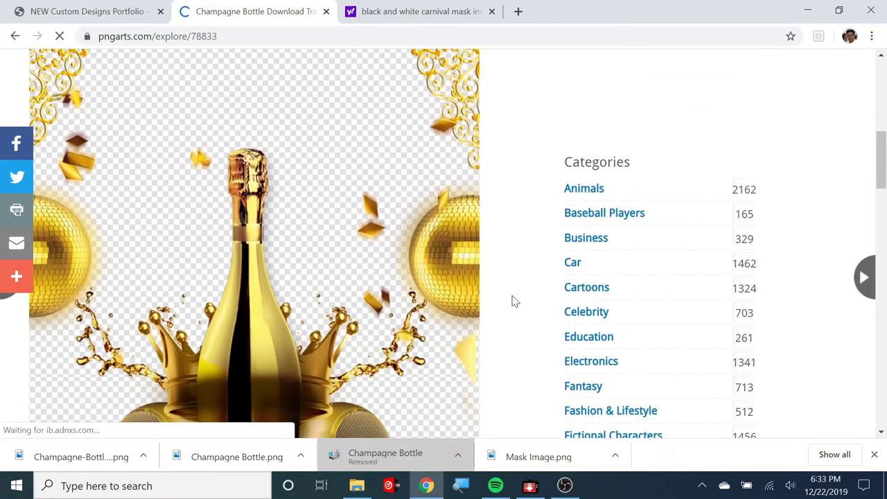
scroll(512, 300, down, 3)
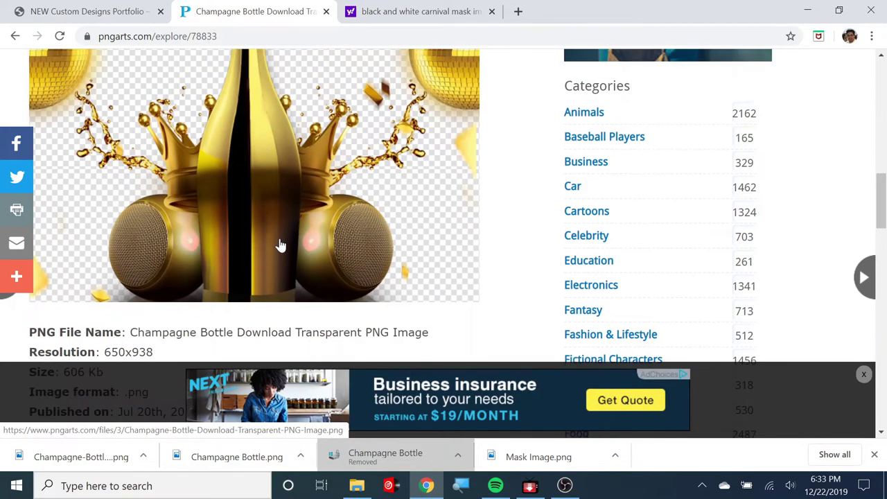
scroll(281, 245, up, 3)
scroll(280, 245, up, 2)
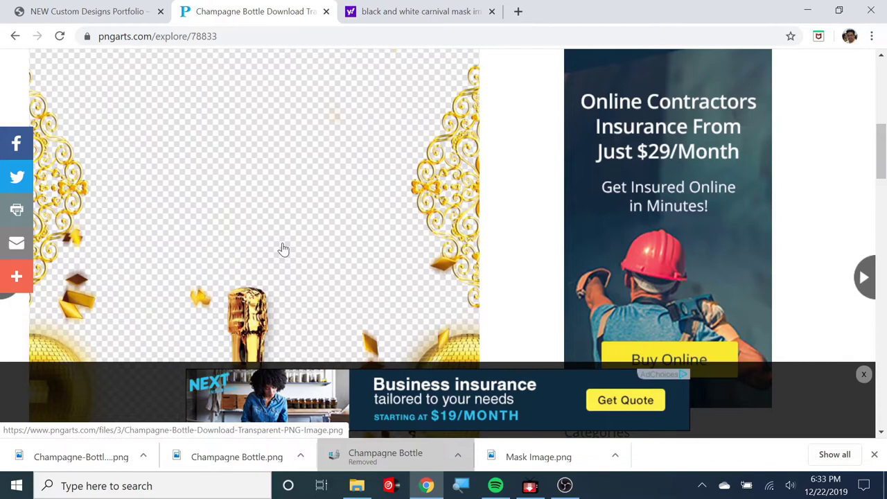
scroll(284, 249, down, 5)
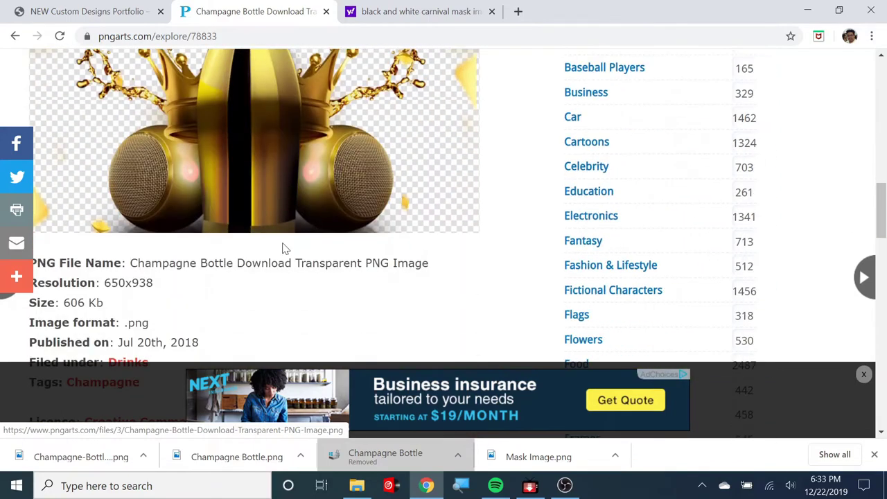
scroll(284, 249, up, 2)
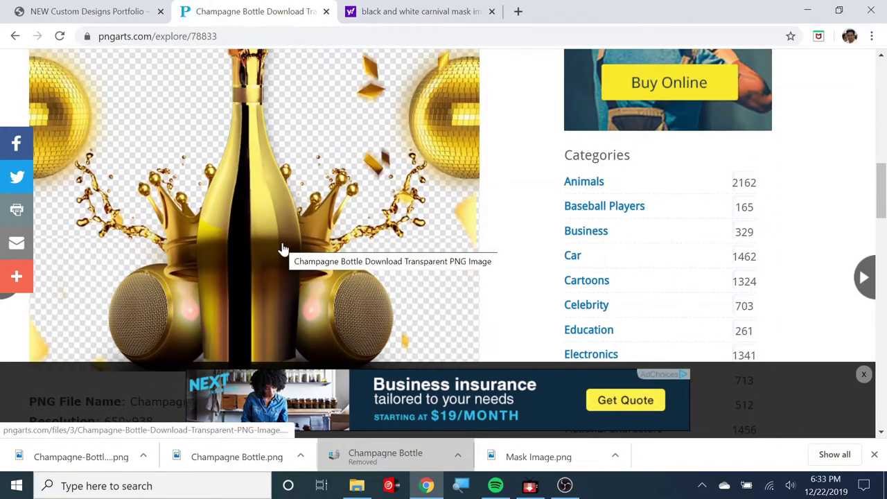
scroll(283, 248, up, 2)
scroll(287, 249, down, 2)
scroll(287, 248, up, 1)
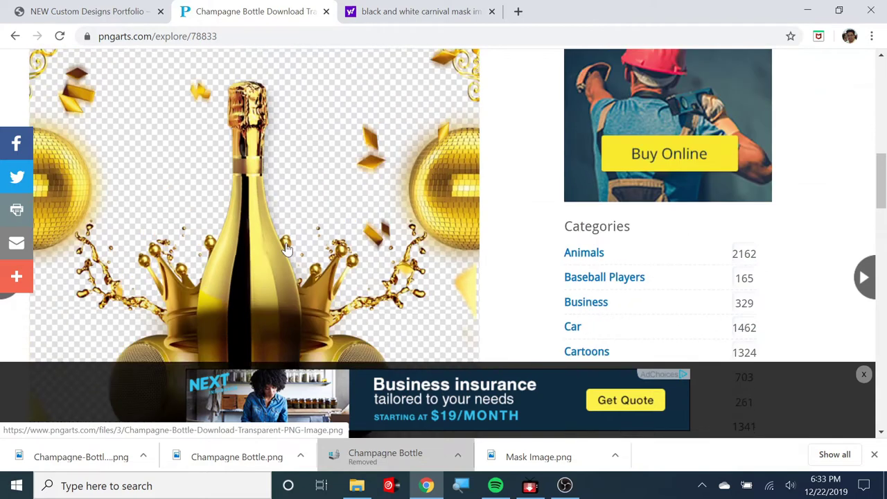
scroll(287, 250, up, 3)
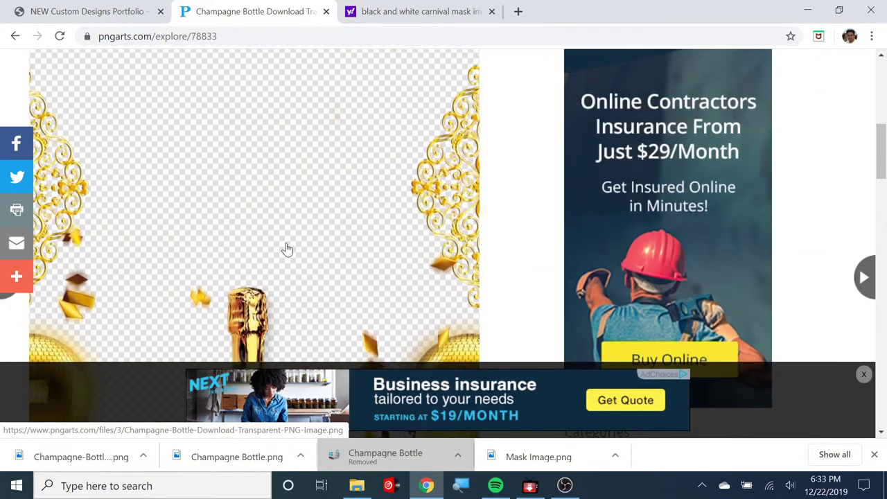
scroll(287, 250, down, 4)
scroll(287, 249, up, 4)
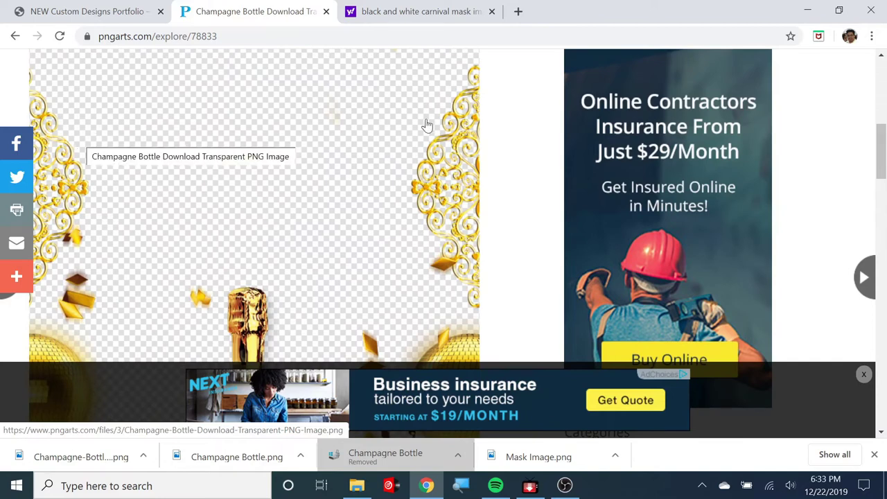
Download the PNG file of the "Champagne Bottle Download Transparent PNG Image" artwork
scroll(427, 125, down, 7)
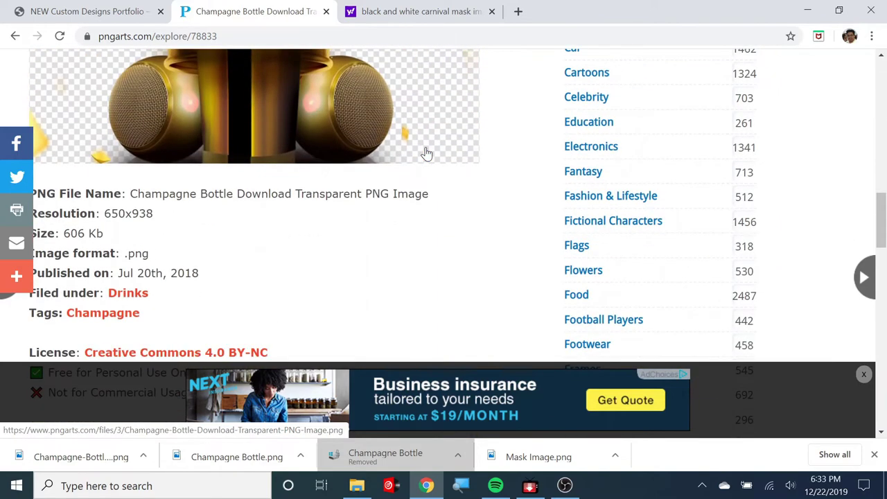
scroll(426, 153, up, 4)
scroll(426, 153, down, 5)
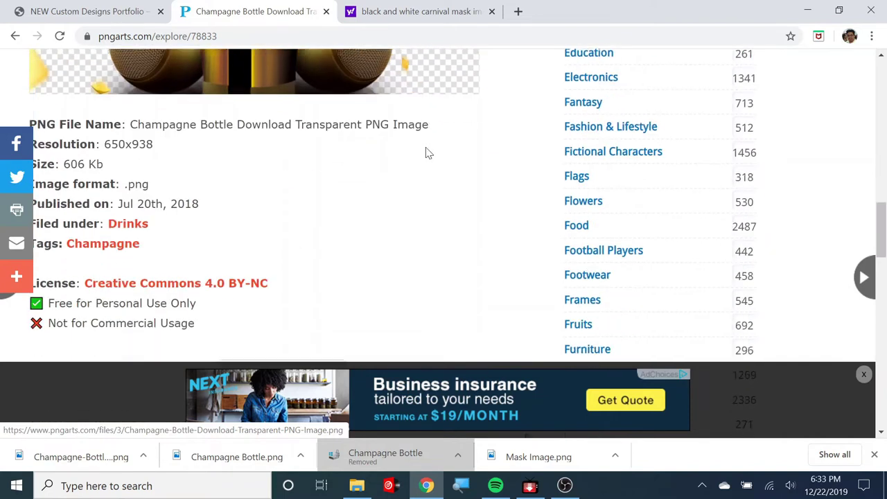
scroll(426, 153, down, 3)
click(282, 167)
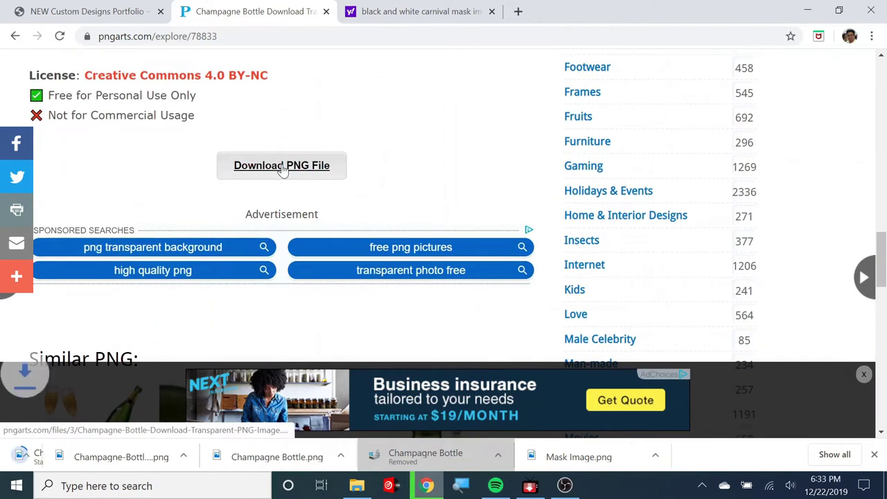
Return to the champagne collection, look through its remaining images and open the "Champagne Glass PNG Download Image" page
click(15, 34)
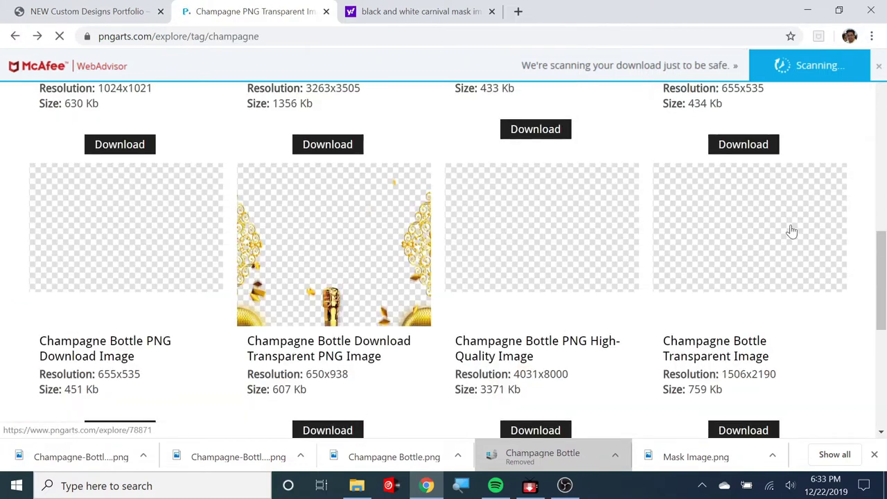
scroll(676, 243, down, 2)
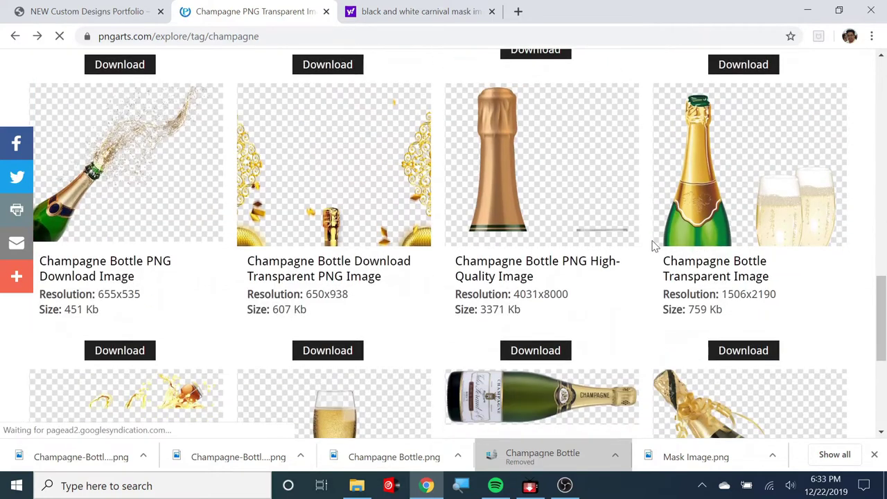
scroll(654, 246, down, 3)
scroll(654, 246, down, 1)
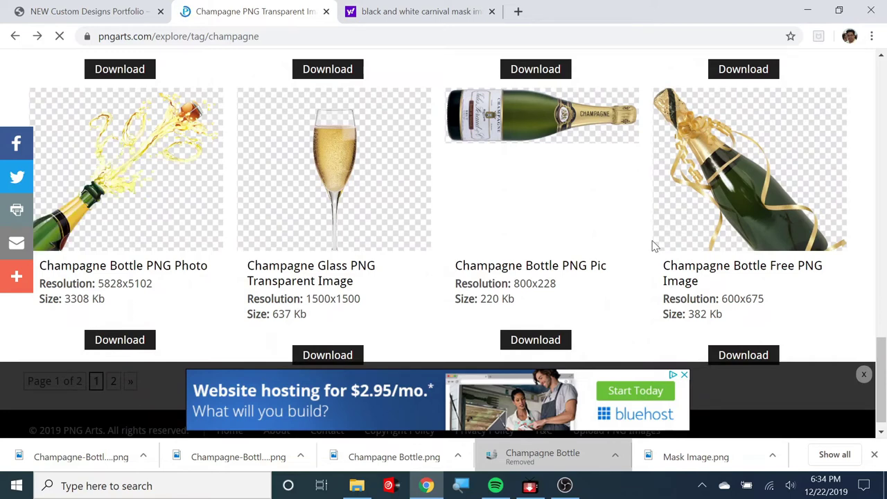
scroll(654, 246, down, 1)
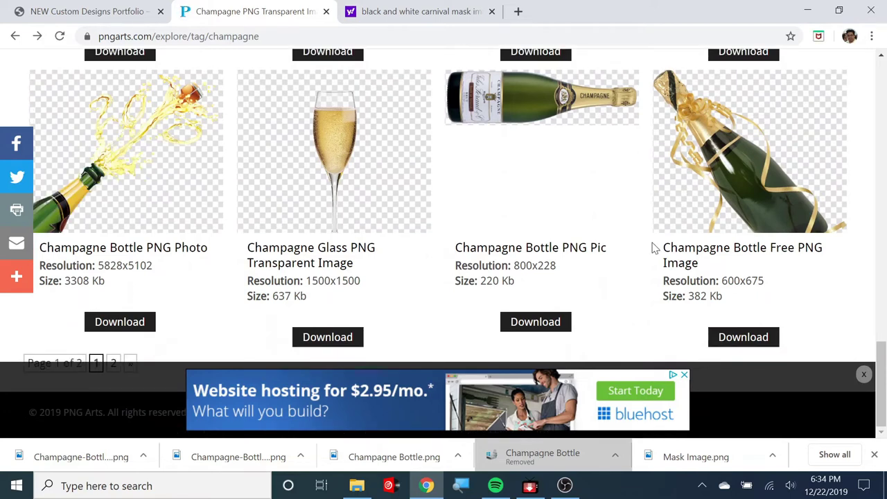
scroll(690, 249, up, 4)
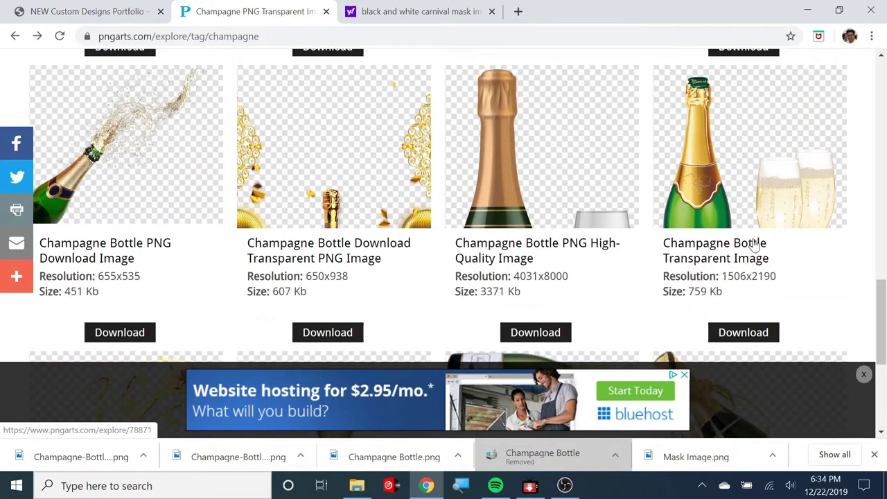
scroll(753, 244, up, 8)
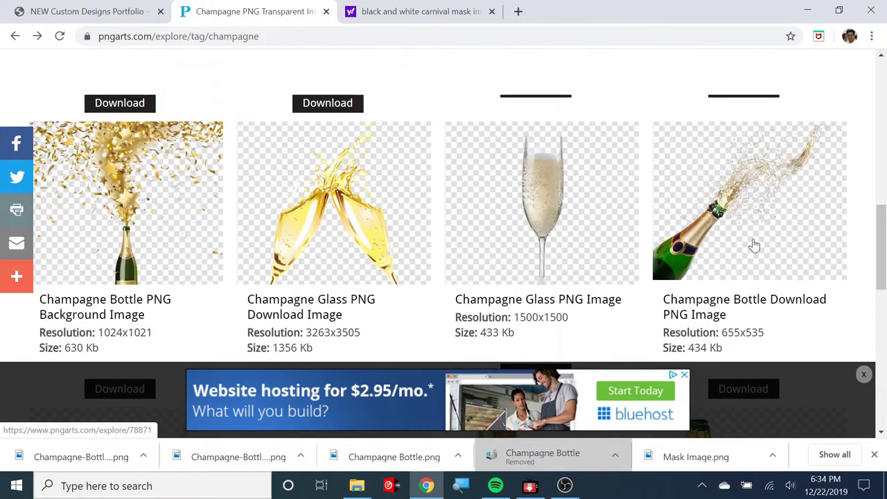
click(338, 194)
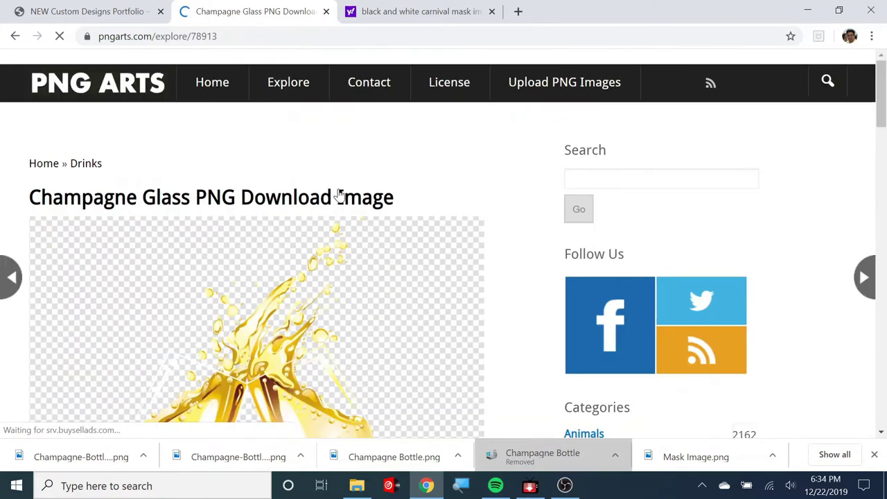
Look over the clinking champagne glasses artwork and its file details, and download its PNG file
scroll(339, 196, down, 4)
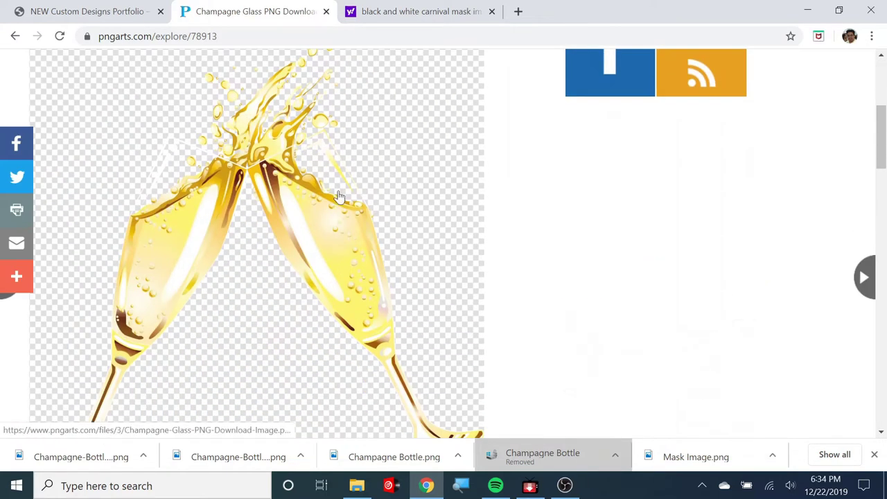
scroll(339, 196, down, 4)
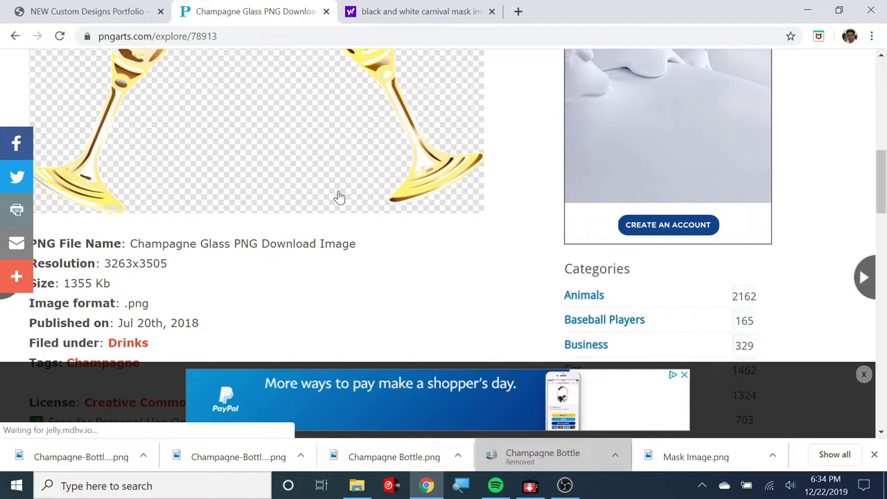
scroll(339, 196, up, 3)
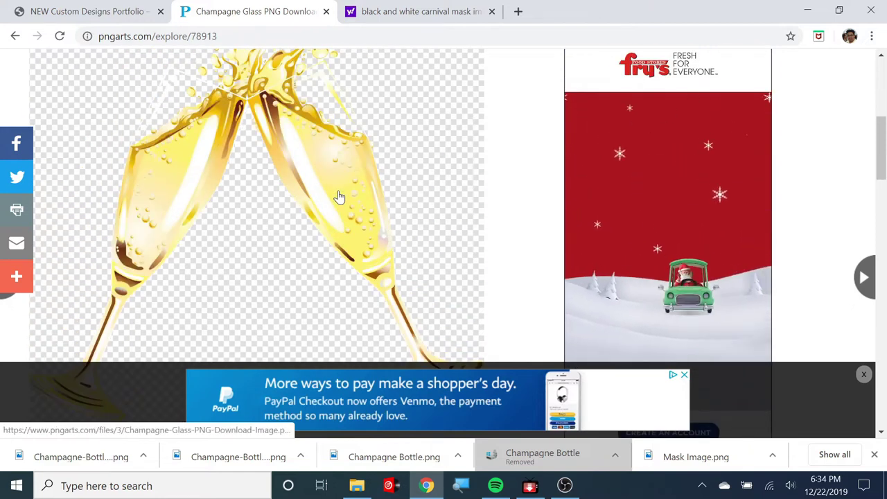
scroll(340, 196, up, 1)
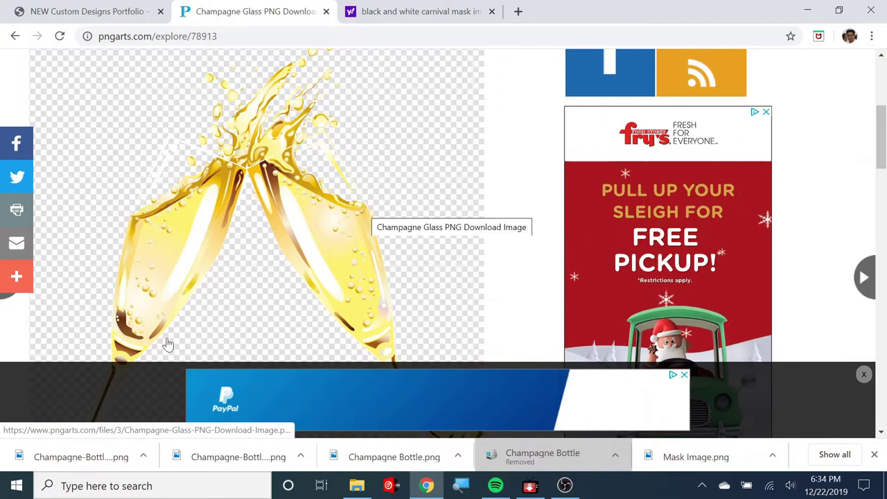
scroll(419, 237, down, 2)
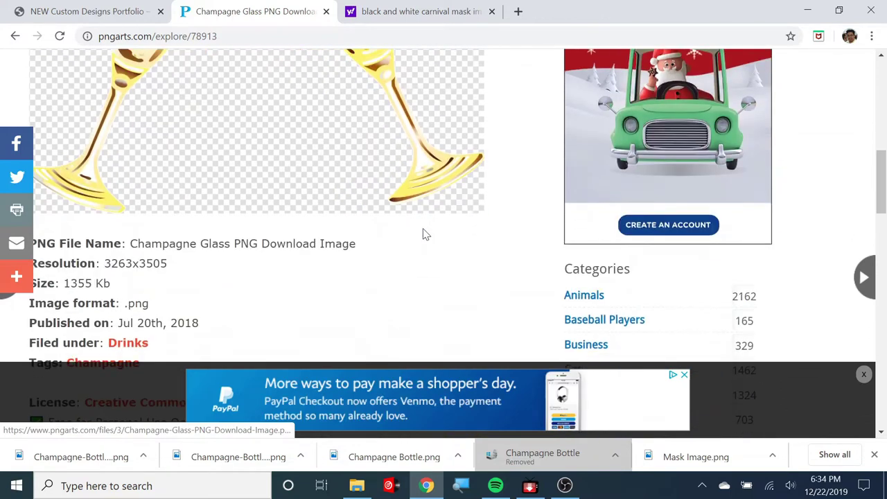
scroll(421, 233, up, 4)
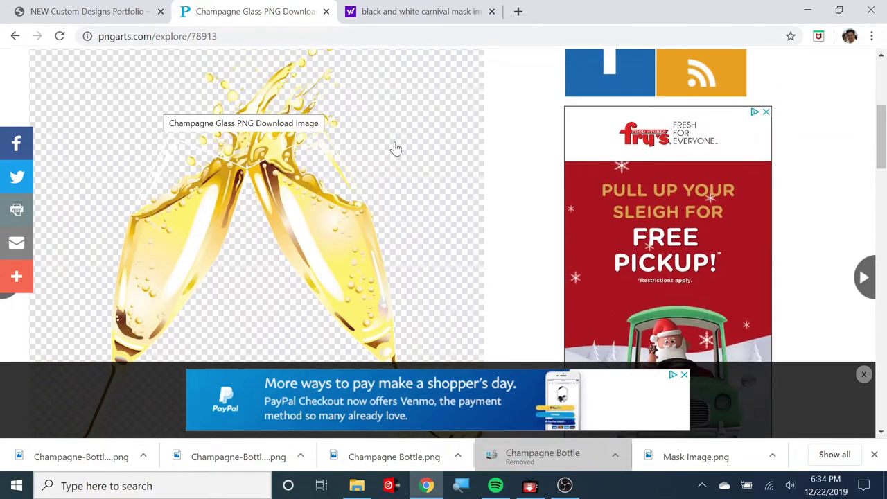
scroll(305, 222, down, 4)
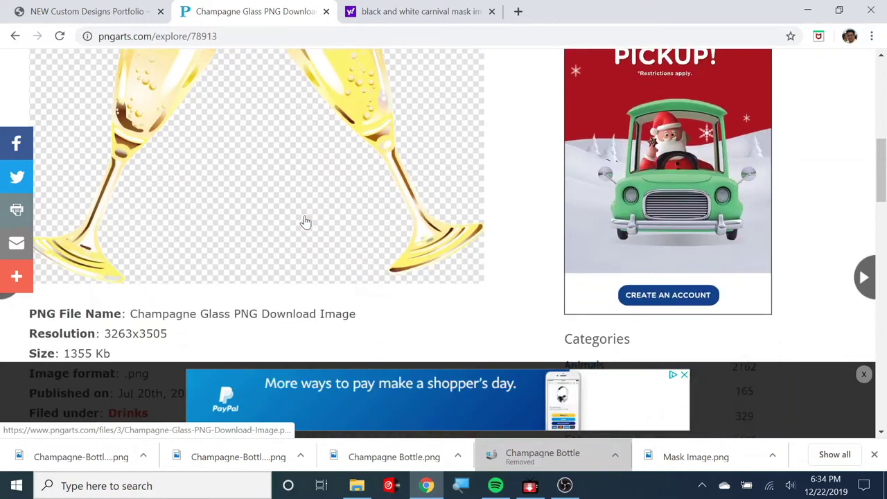
scroll(305, 221, down, 2)
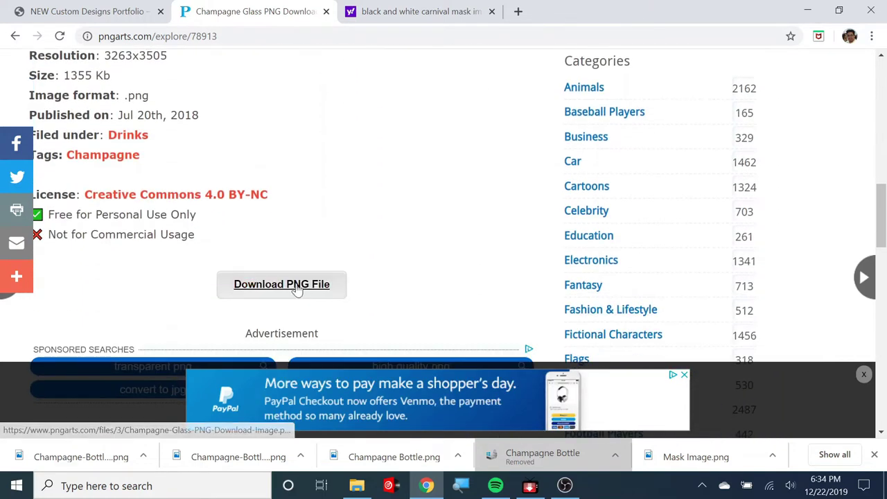
click(296, 287)
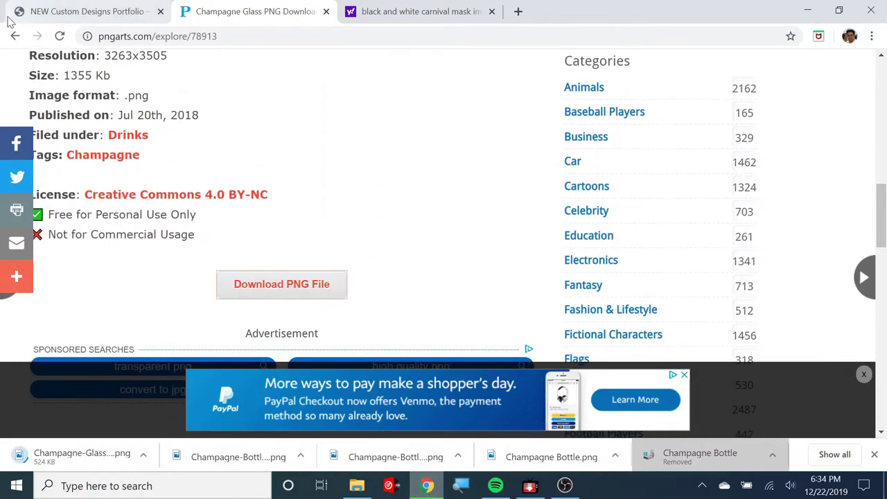
Return to the champagne collection, dismiss the banner ad covering the page numbers and go to page 2
click(15, 36)
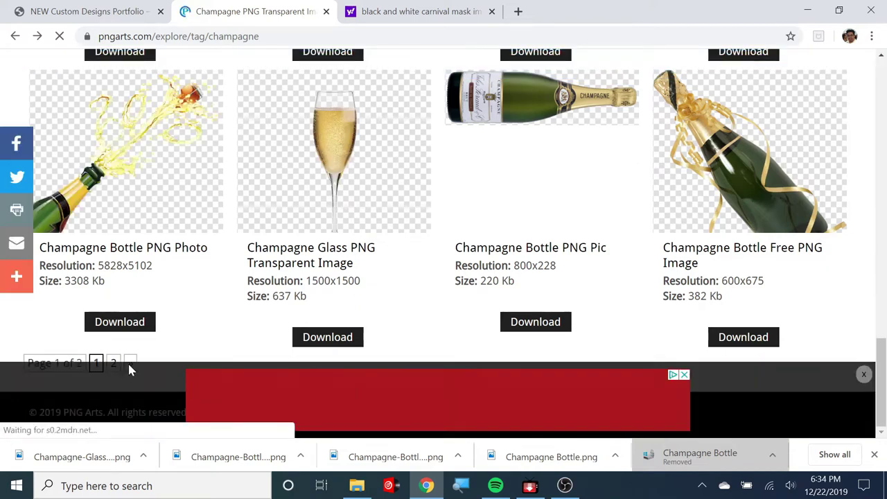
click(863, 374)
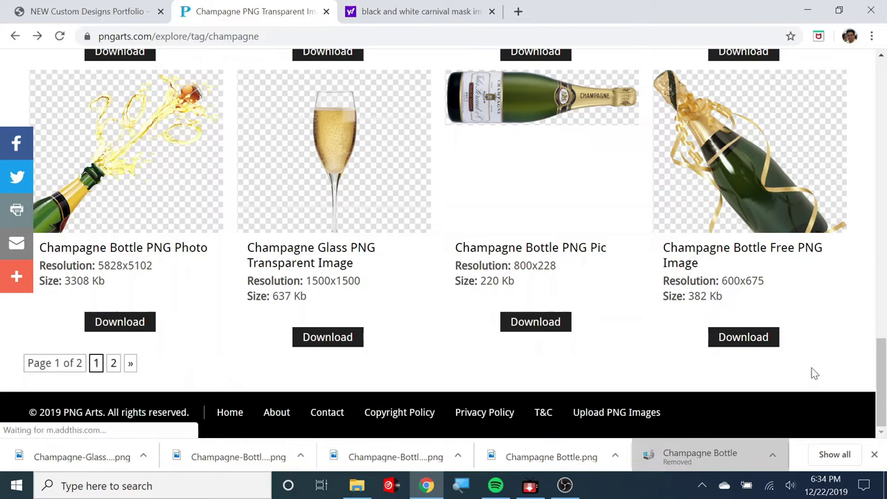
click(130, 365)
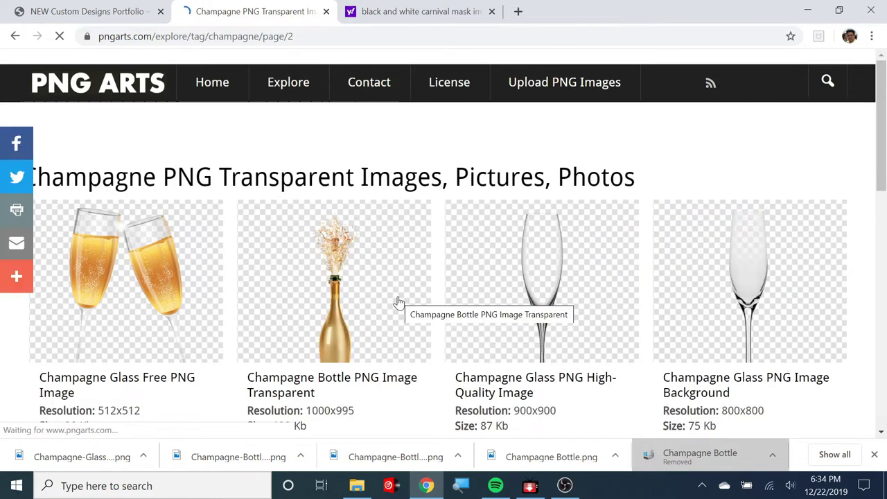
Look through page 2 of the champagne images and open "Champagne Glass PNG Photo" with the gold ribbons
scroll(619, 247, down, 5)
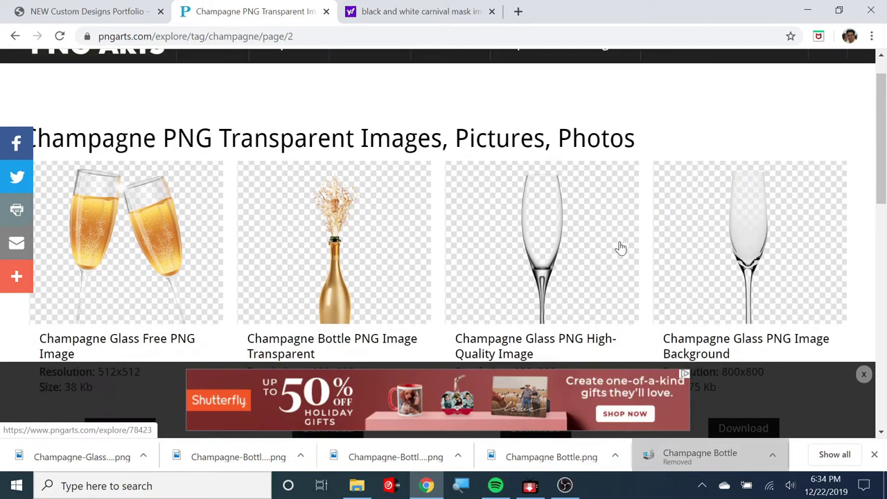
scroll(619, 248, down, 4)
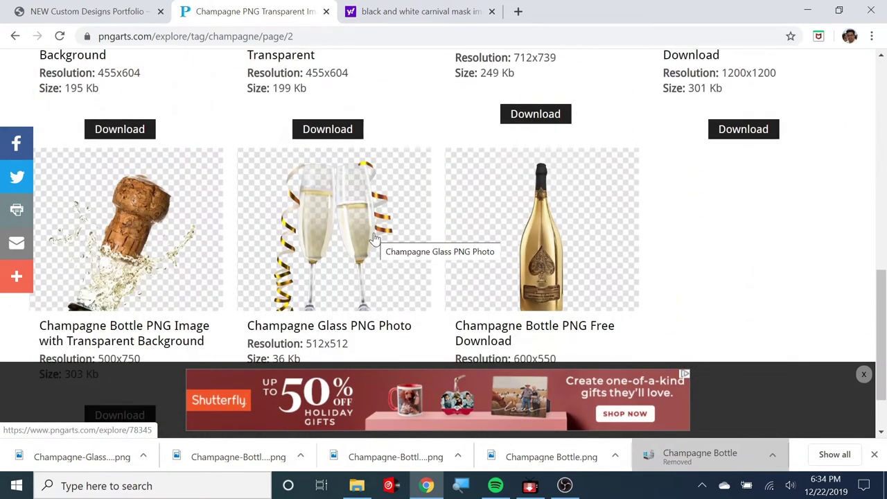
scroll(374, 237, down, 1)
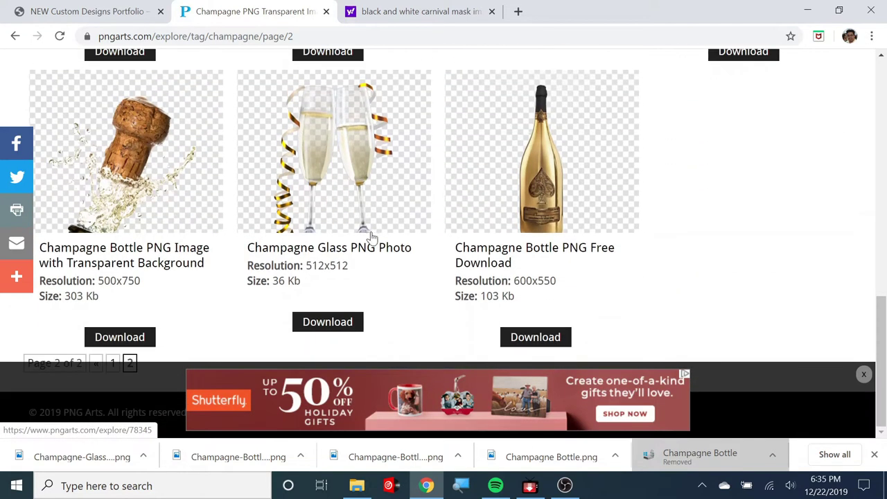
scroll(372, 237, up, 2)
scroll(368, 240, down, 1)
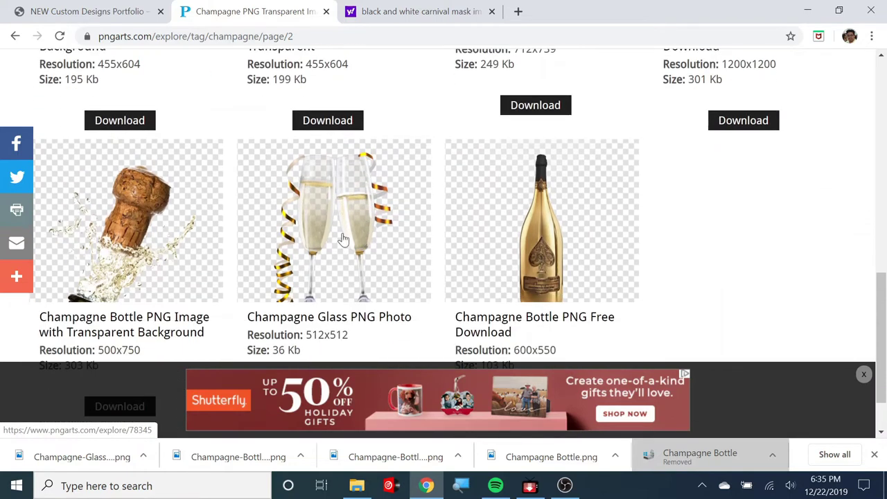
click(343, 239)
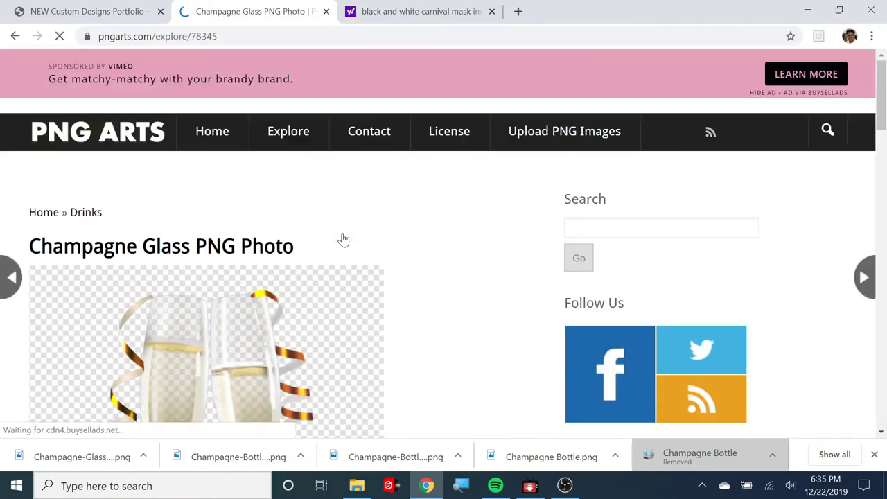
Check the ribboned champagne glasses artwork and its file details, and download its PNG file
scroll(343, 239, down, 5)
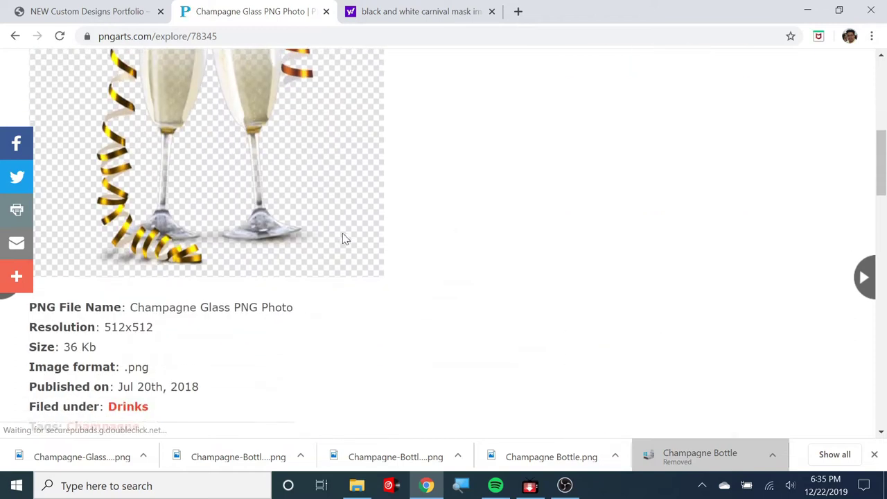
scroll(343, 239, up, 1)
scroll(343, 239, down, 3)
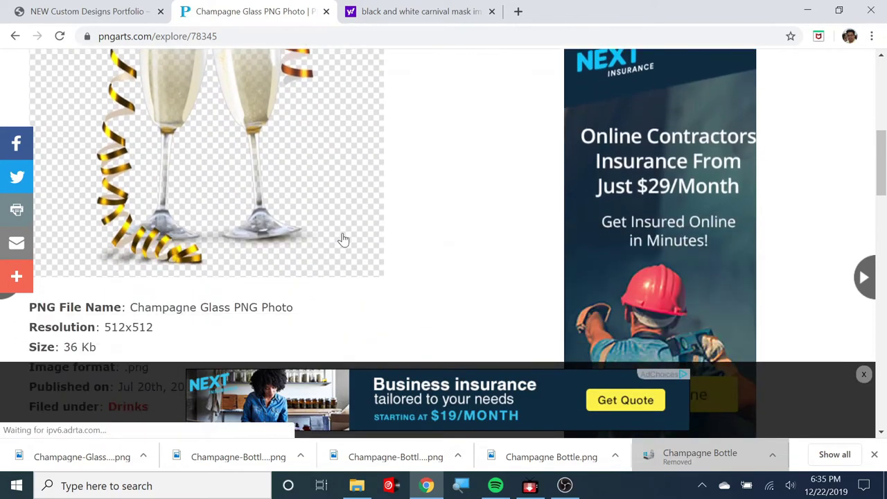
scroll(343, 239, down, 2)
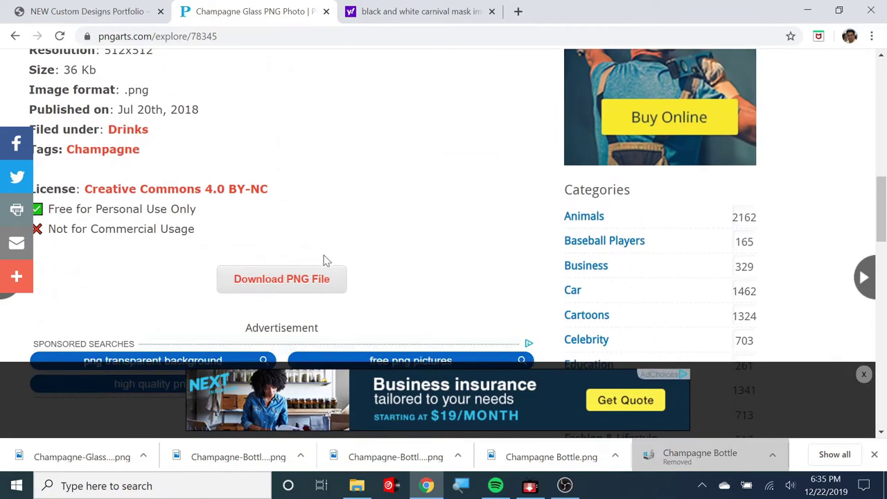
click(291, 279)
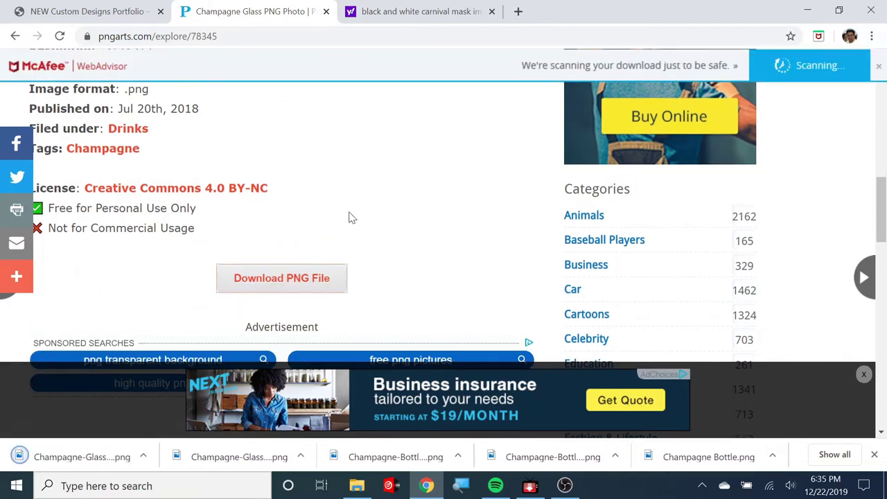
Find Holidays & Events in the champagne glass page's category list and open that category
scroll(349, 218, up, 2)
scroll(762, 212, down, 4)
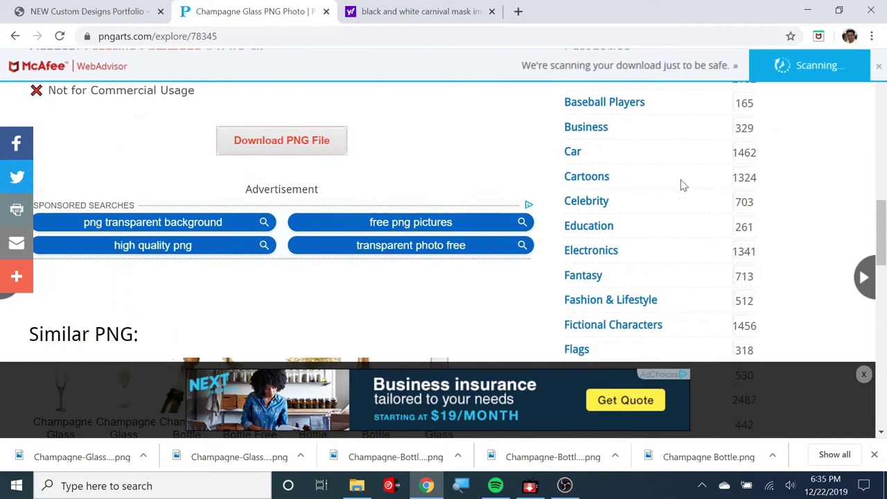
scroll(659, 264, down, 1)
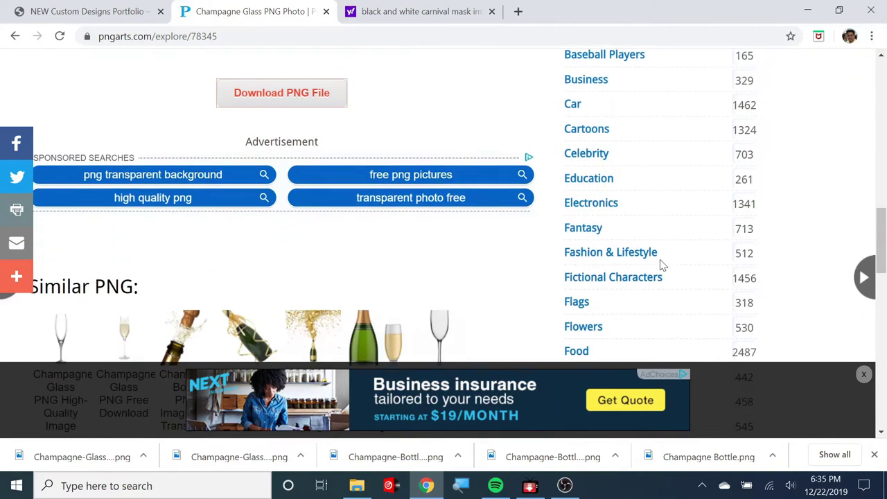
scroll(658, 267, down, 3)
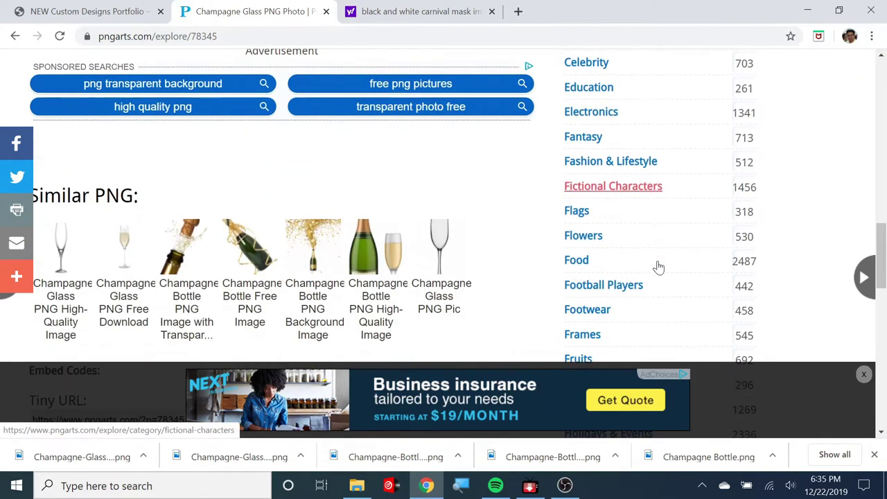
scroll(660, 268, down, 1)
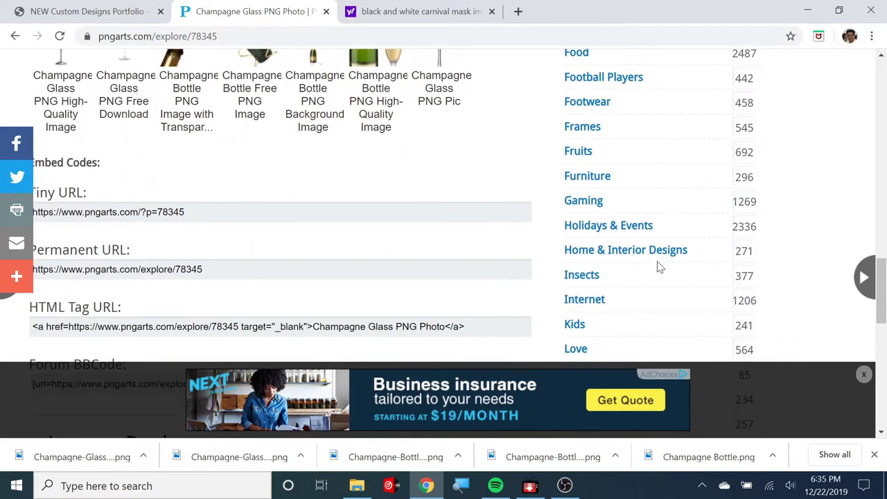
click(636, 234)
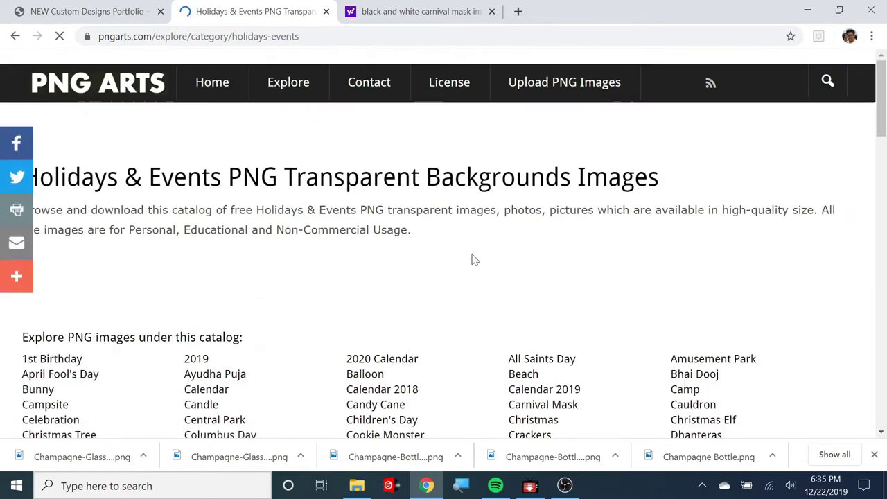
Look through the first page of the Holidays & Events catalog, including its topic list, for New Year artwork
scroll(471, 260, down, 5)
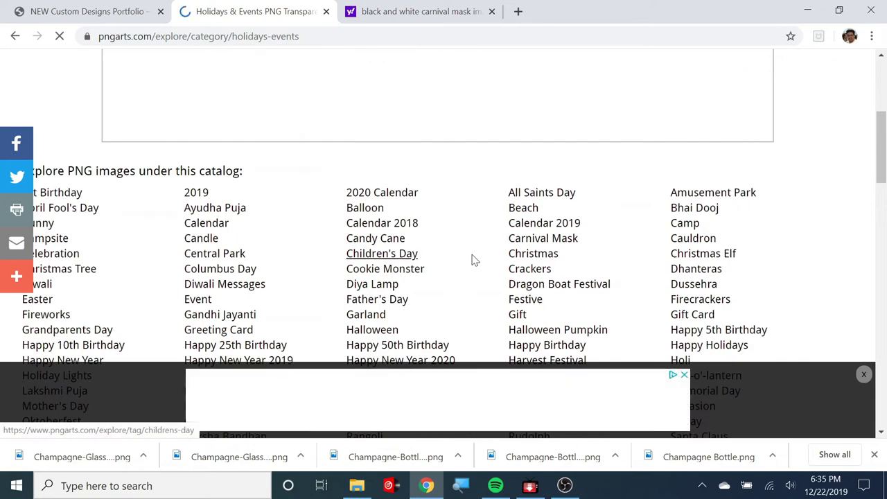
scroll(471, 261, down, 10)
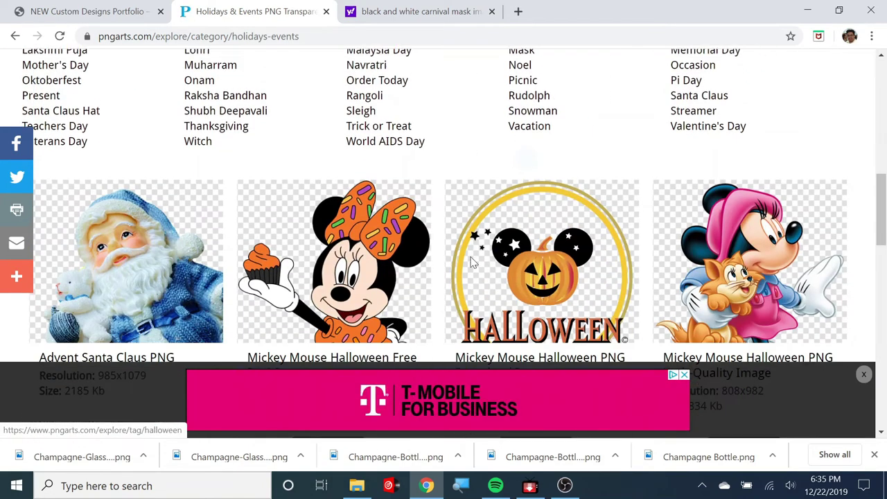
scroll(471, 263, down, 3)
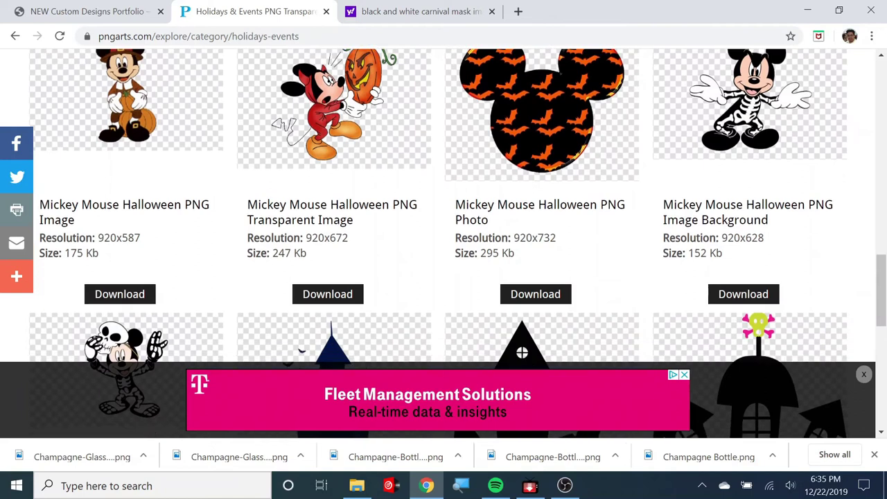
scroll(471, 263, down, 3)
scroll(471, 264, down, 3)
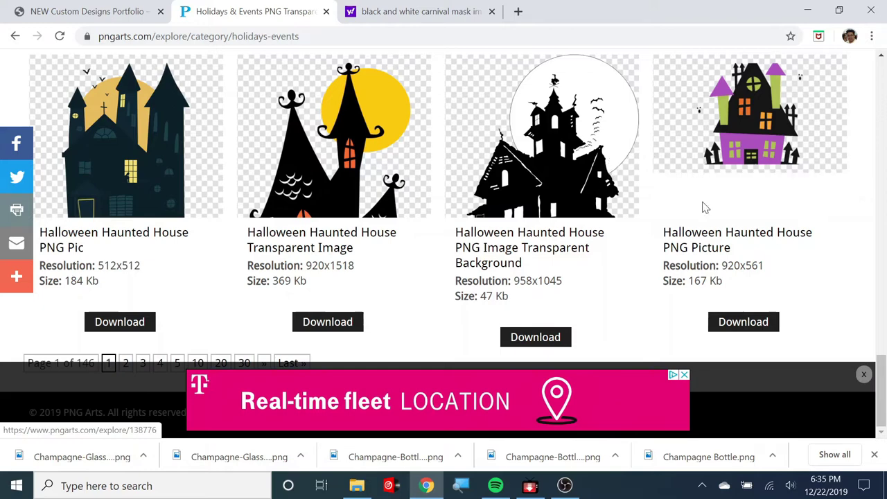
scroll(613, 212, up, 15)
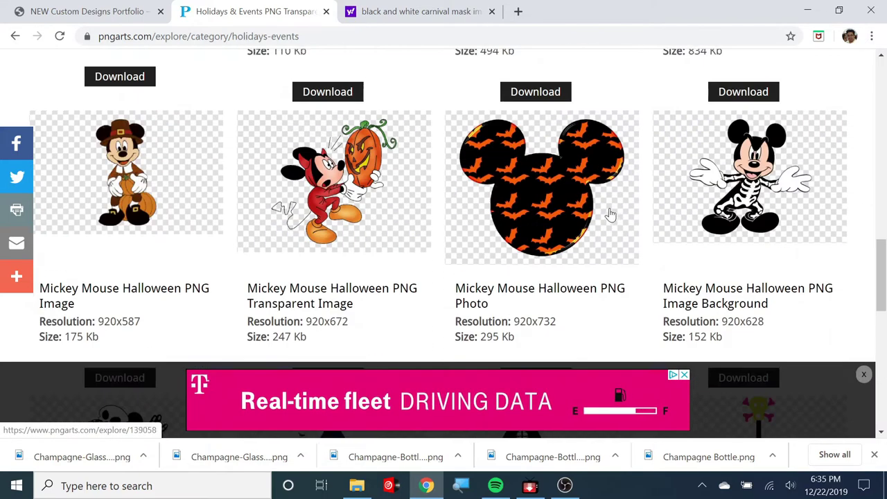
scroll(610, 214, up, 5)
scroll(612, 216, down, 5)
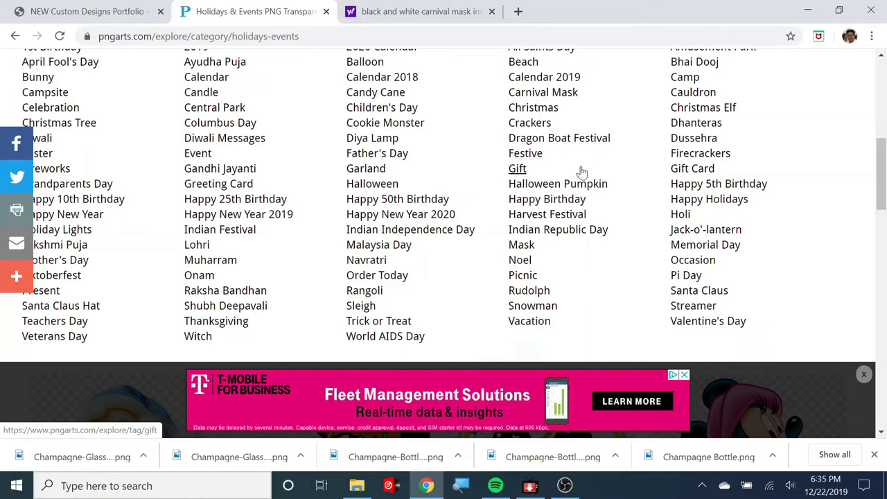
scroll(581, 175, up, 3)
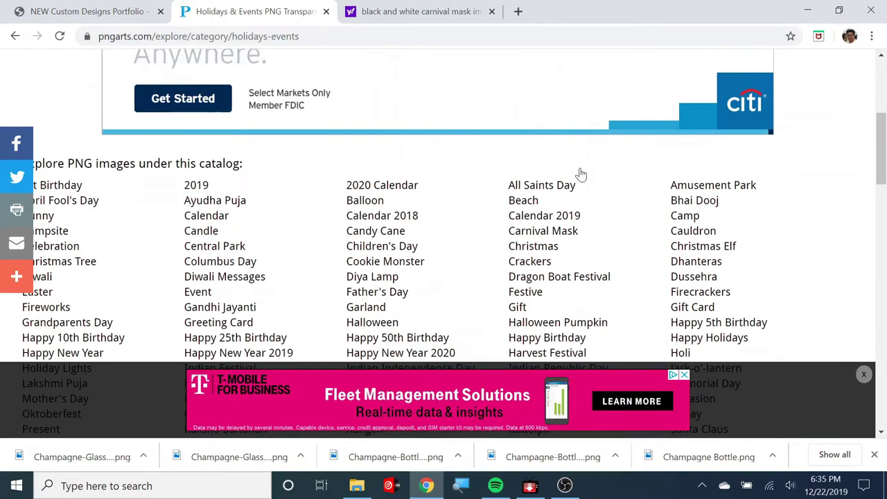
scroll(581, 175, down, 1)
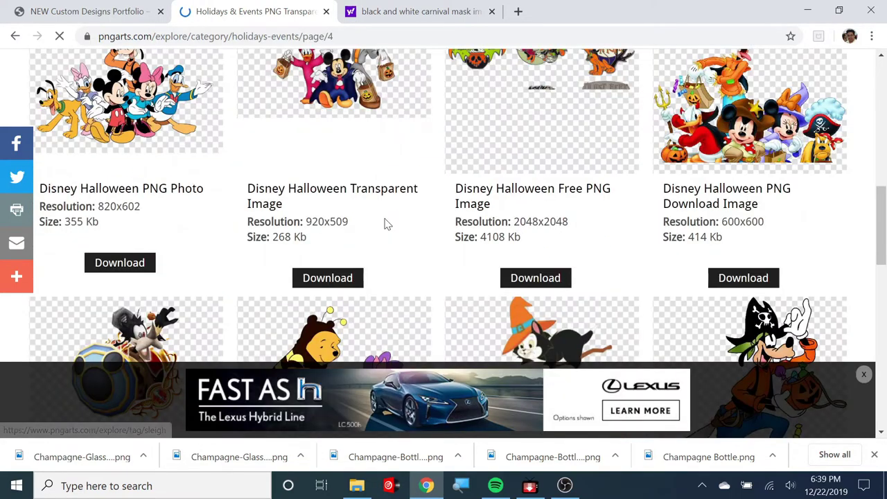
Look through page 4 of the Holidays & Events images and examine the Happy New Year 2020 lettering designs
scroll(386, 224, down, 5)
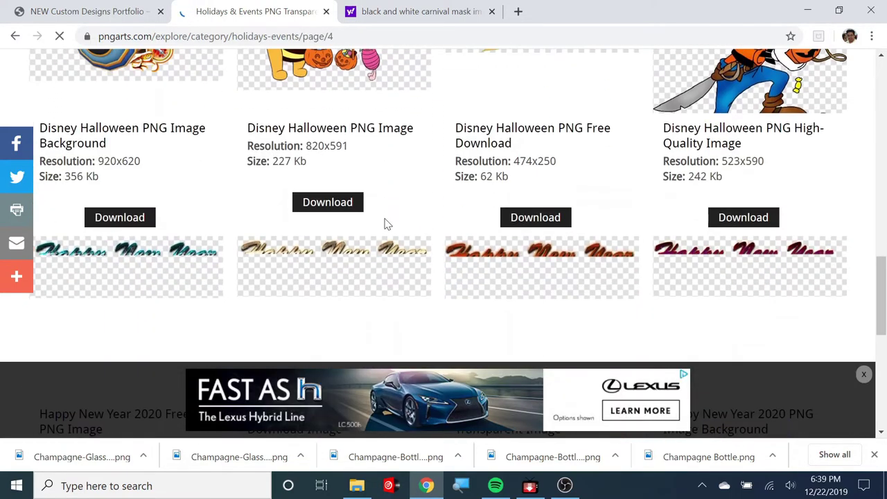
scroll(387, 224, up, 1)
scroll(387, 222, down, 5)
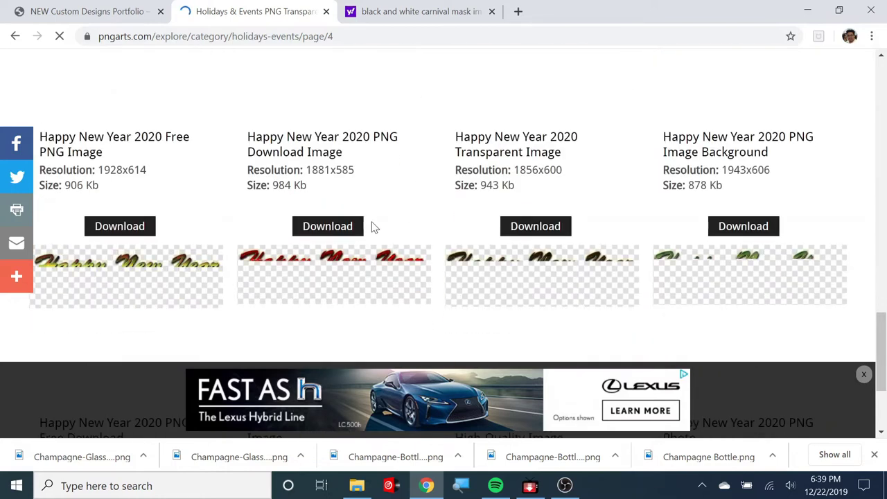
scroll(409, 148, up, 4)
scroll(409, 151, up, 2)
scroll(409, 151, down, 9)
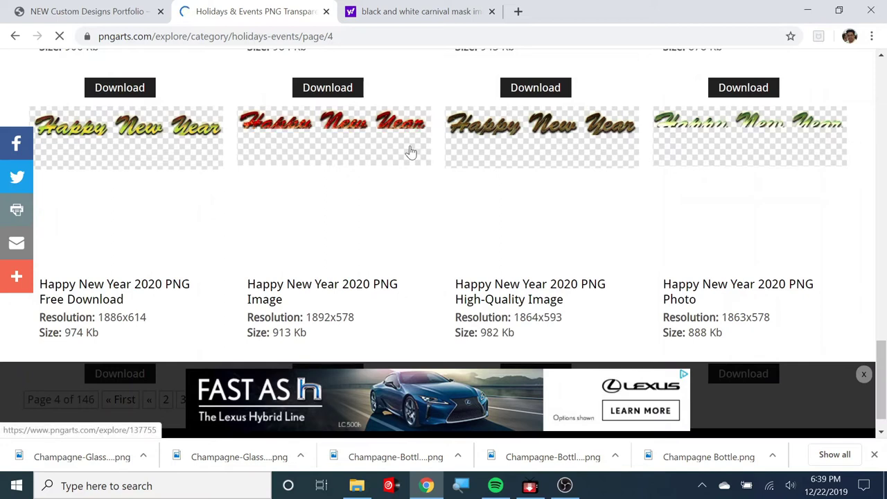
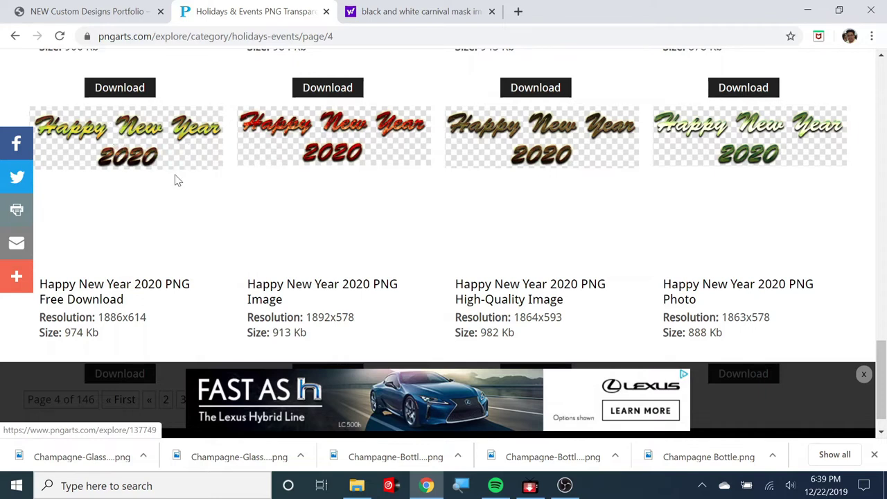
Dismiss the banner ad covering the page numbers, then go to page 5 of the holiday images and look it over
scroll(208, 157, down, 1)
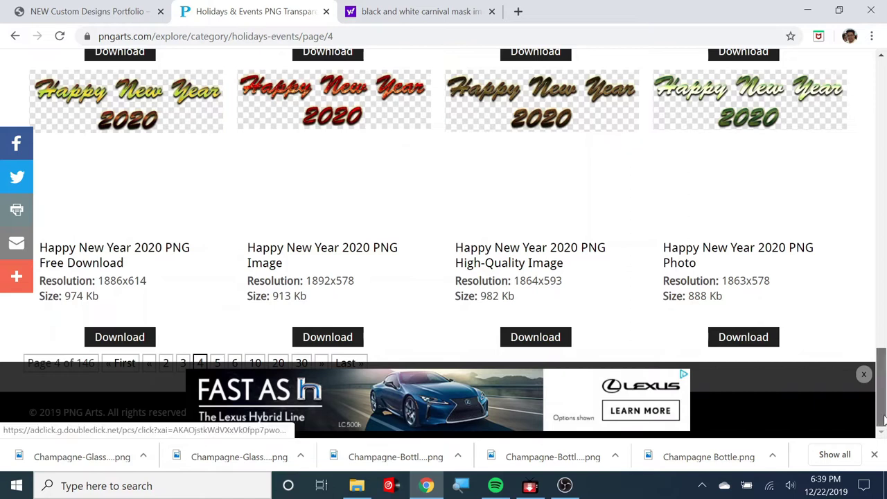
click(862, 375)
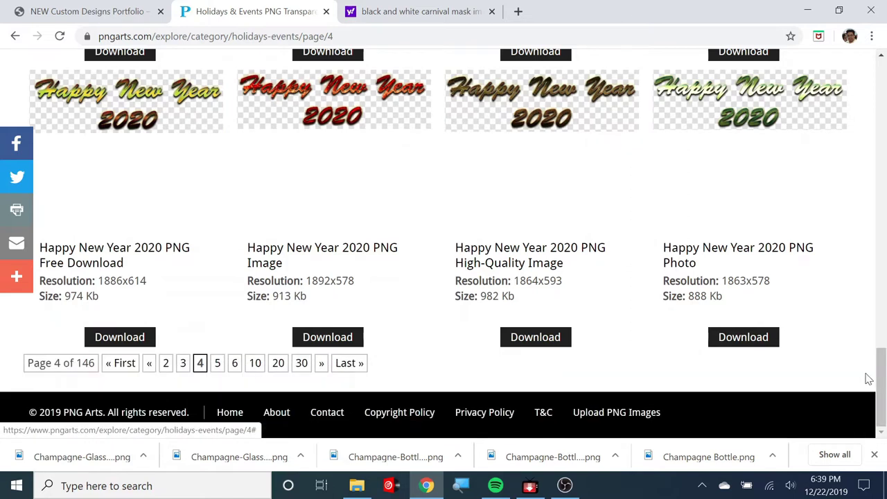
click(216, 364)
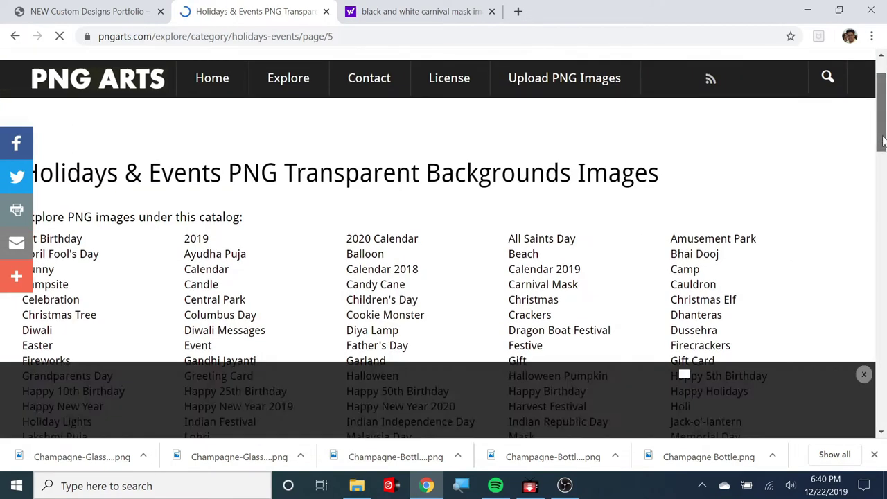
drag(879, 119, 882, 168)
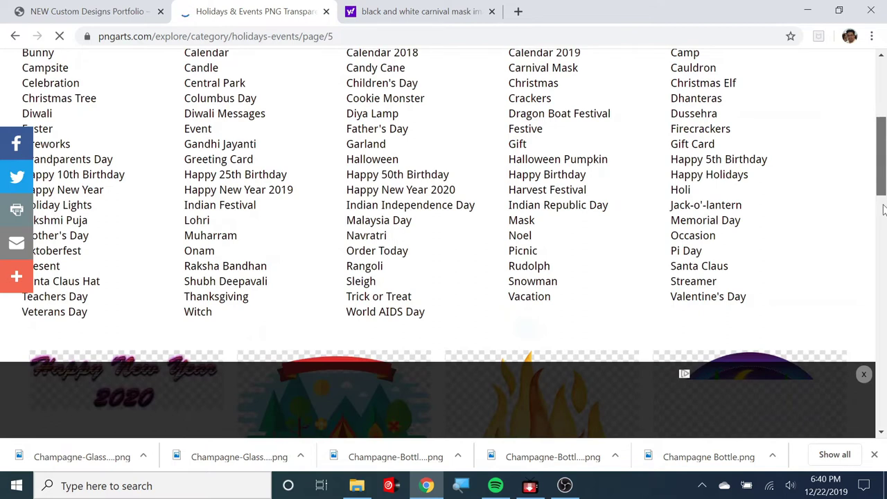
scroll(883, 209, down, 3)
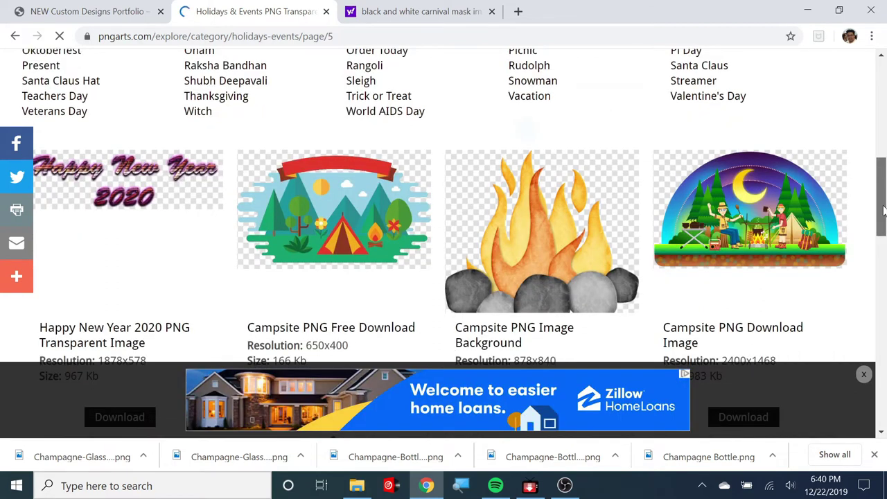
drag(883, 209, 879, 77)
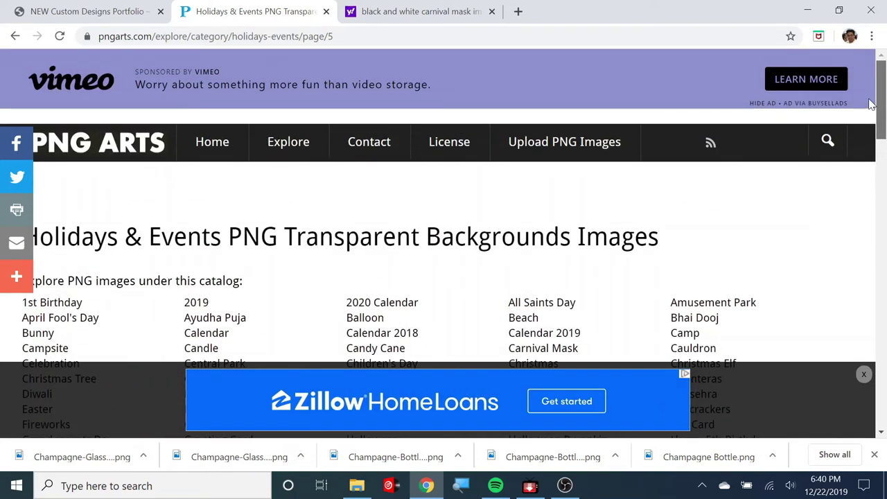
Search the web for "fonts free" in a new tab and open the 1001 Free Fonts website
click(516, 11)
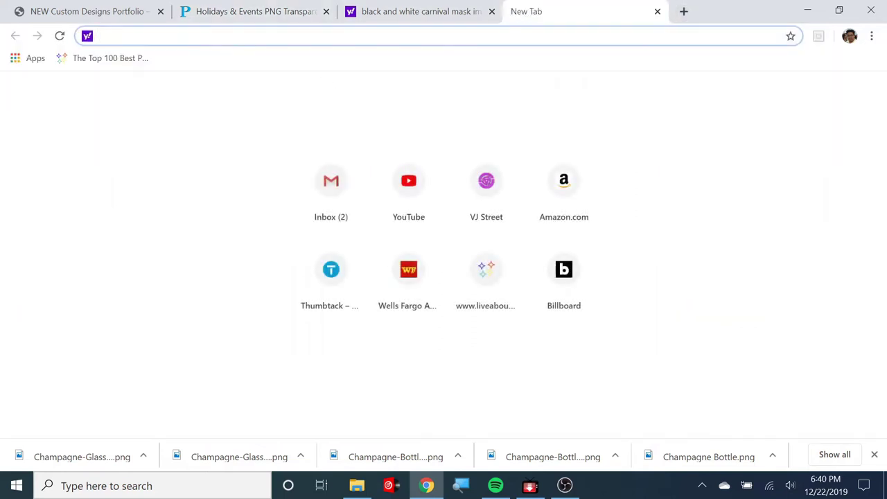
text(fonts)
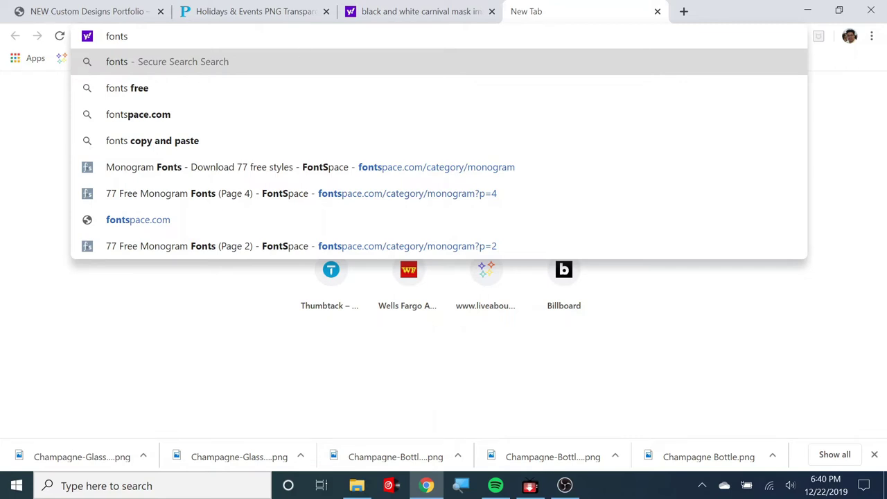
click(131, 88)
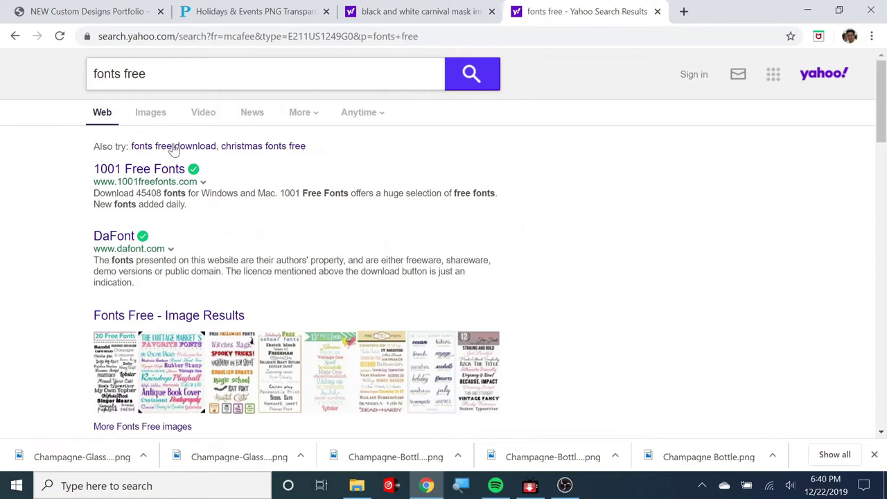
click(163, 174)
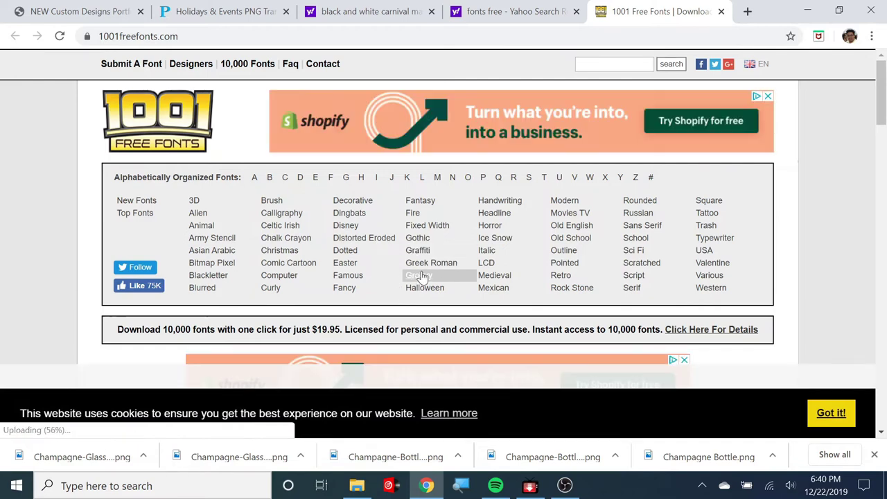
Browse the Fancy fonts category and download the Alice And The Wicked Monster font
click(349, 291)
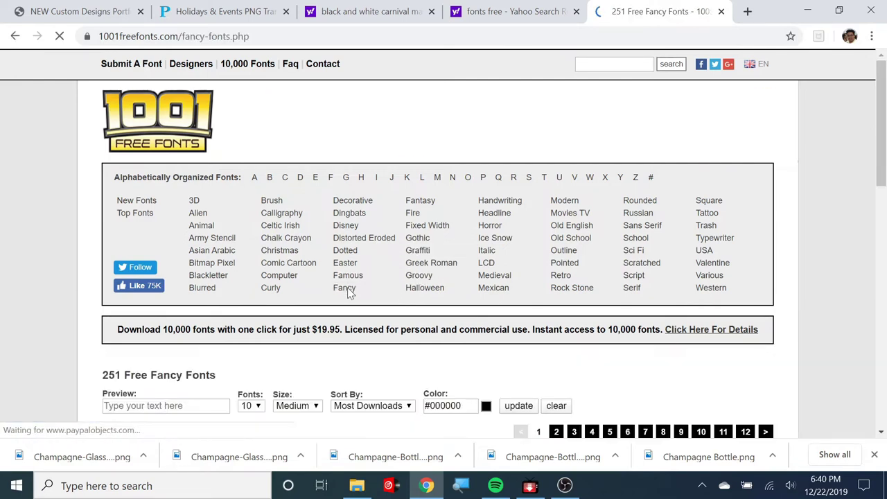
scroll(656, 219, down, 4)
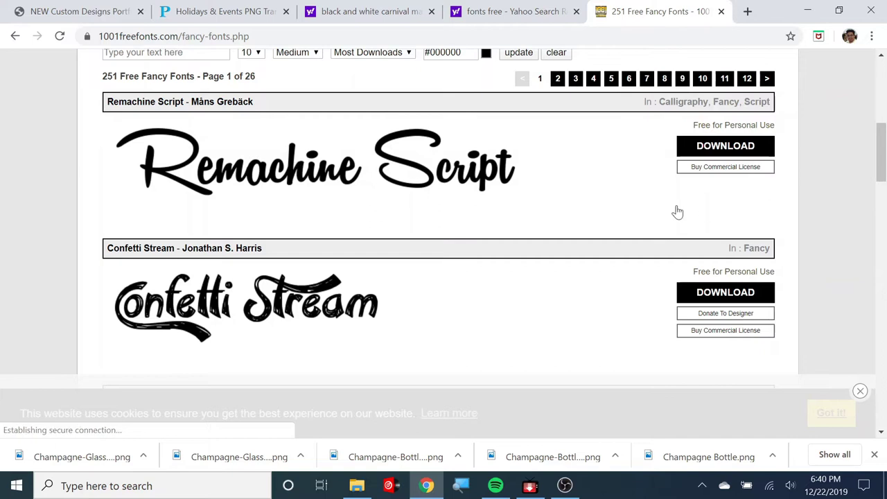
scroll(586, 202, down, 1)
scroll(585, 201, down, 6)
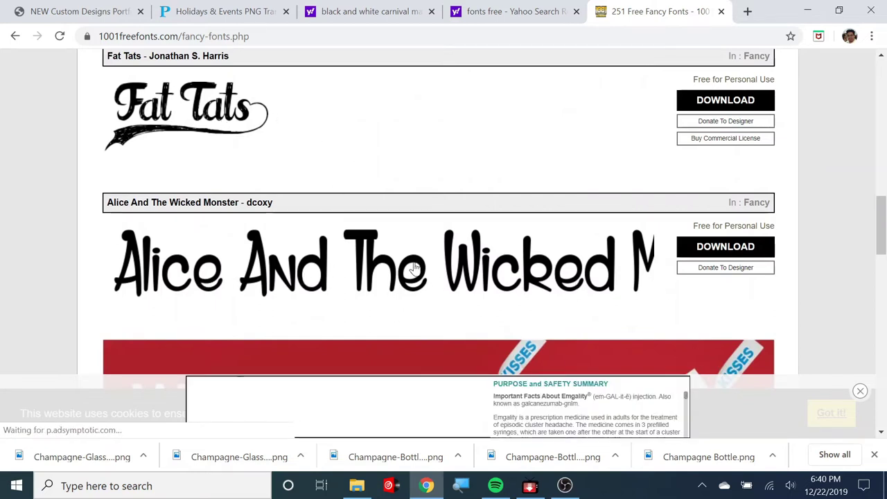
scroll(397, 270, down, 2)
scroll(397, 270, down, 3)
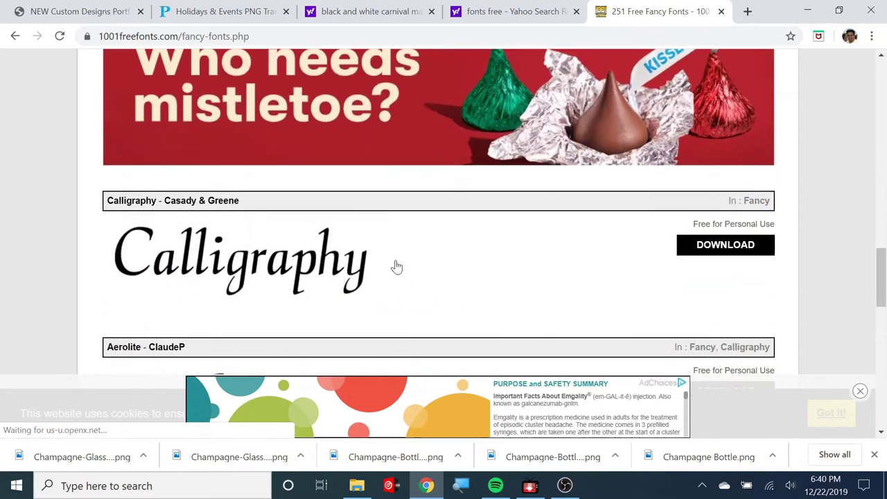
scroll(397, 267, up, 3)
click(709, 112)
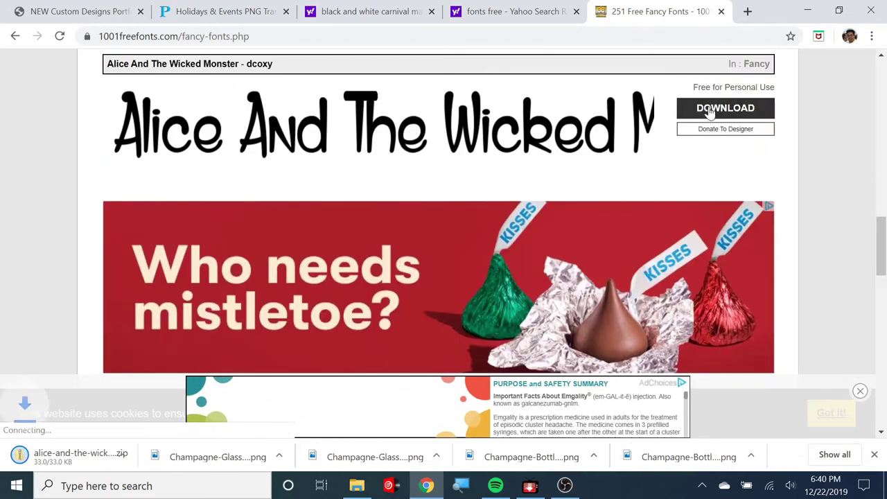
Browse further down the first page of fancy fonts and download the Amperzand font
scroll(290, 277, down, 6)
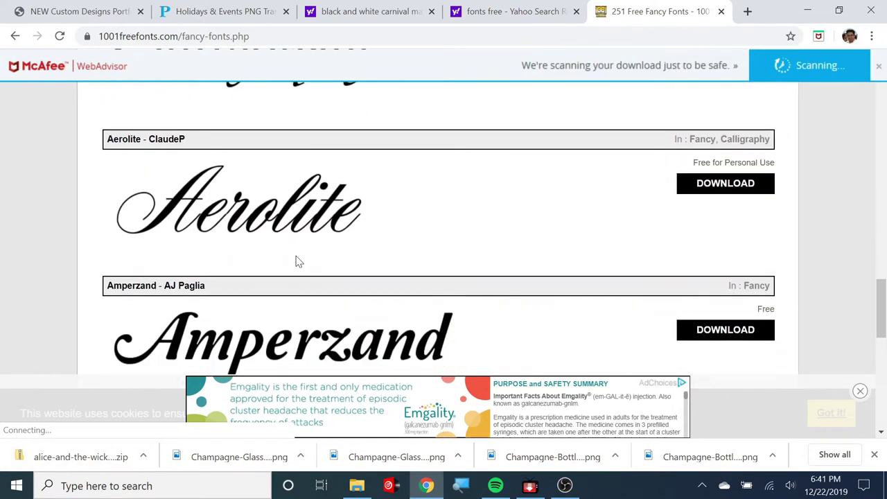
scroll(342, 242, down, 1)
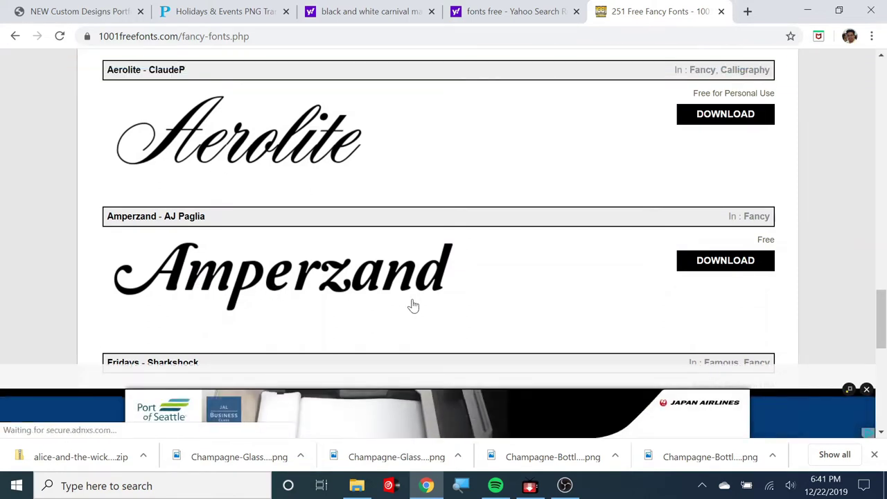
scroll(412, 304, down, 1)
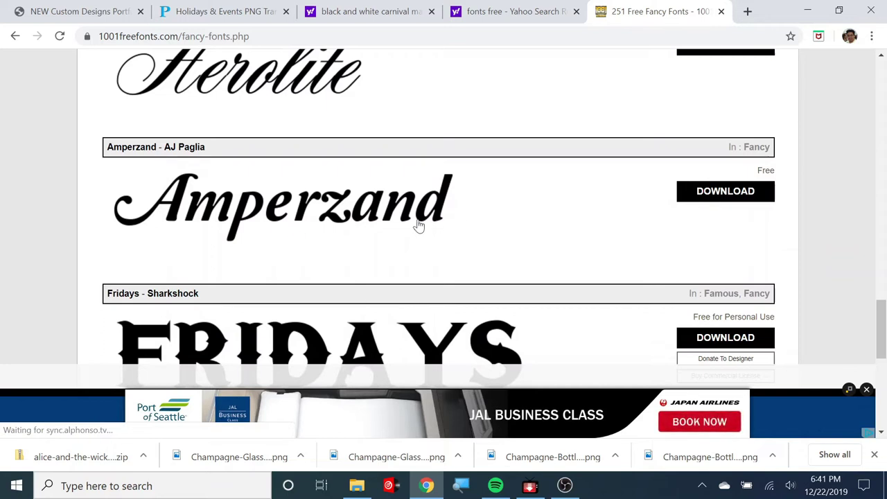
click(696, 194)
Look over the rest of the first page, go to page 2 of the fancy fonts and download Agatha Needs Flesh
scroll(321, 245, down, 1)
scroll(322, 242, down, 3)
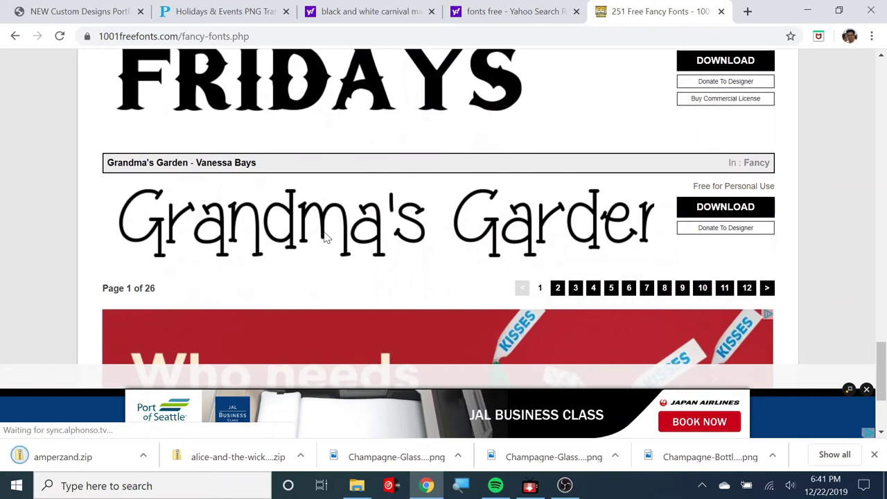
scroll(347, 215, up, 1)
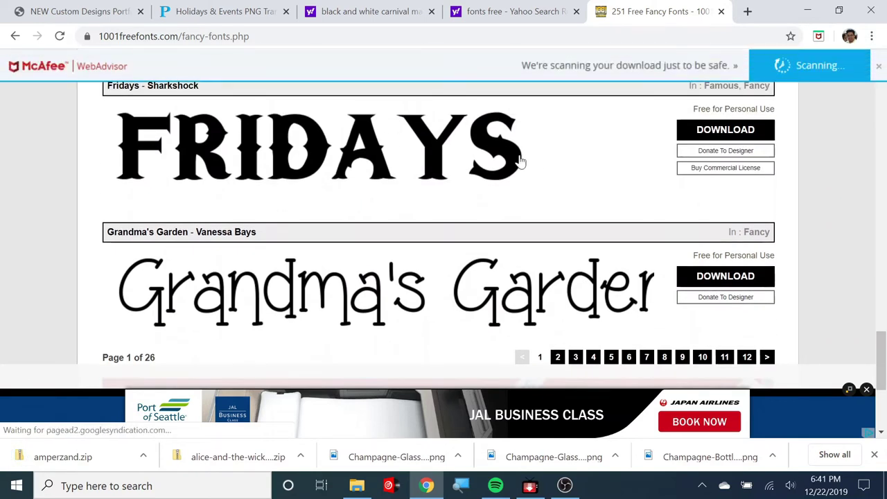
scroll(495, 171, down, 3)
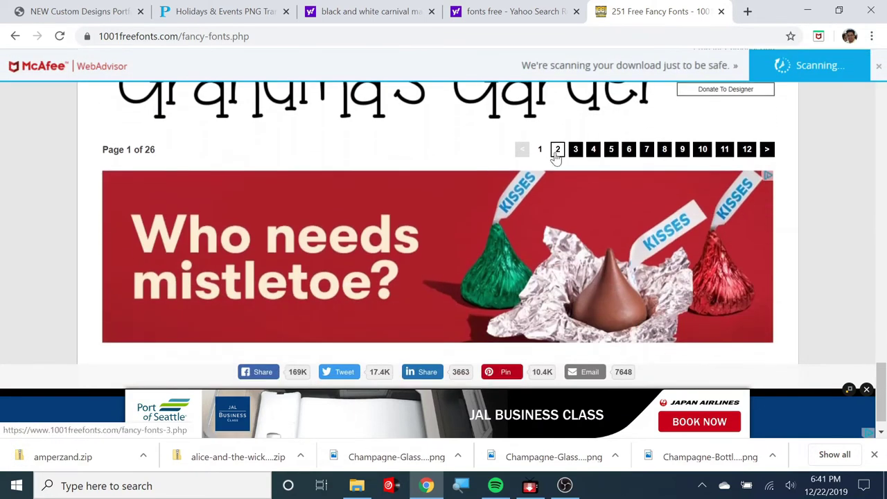
click(557, 151)
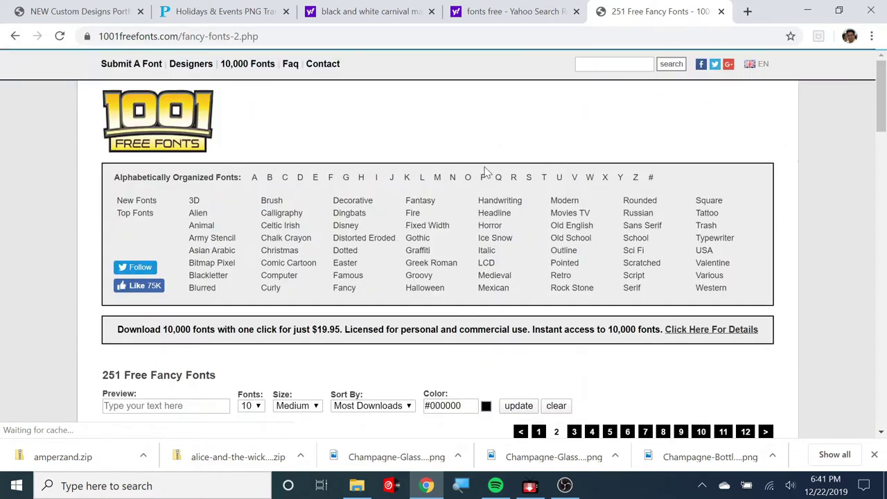
scroll(485, 171, down, 2)
scroll(485, 171, down, 3)
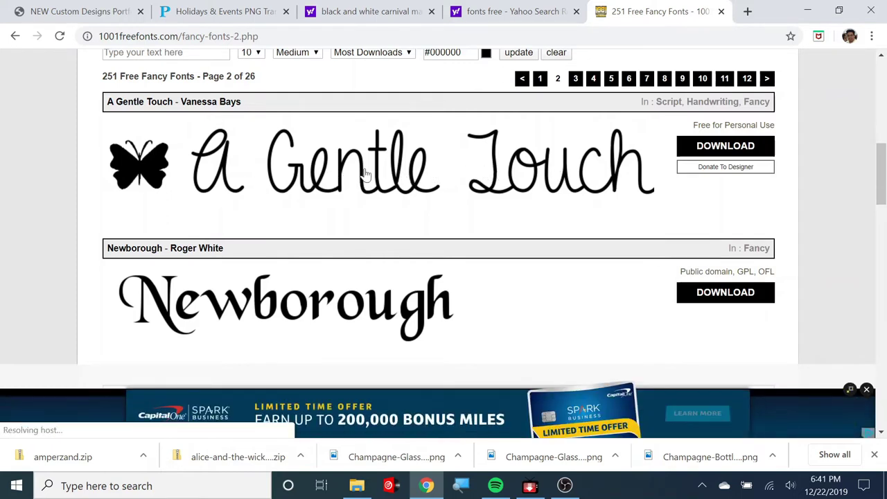
scroll(493, 177, down, 4)
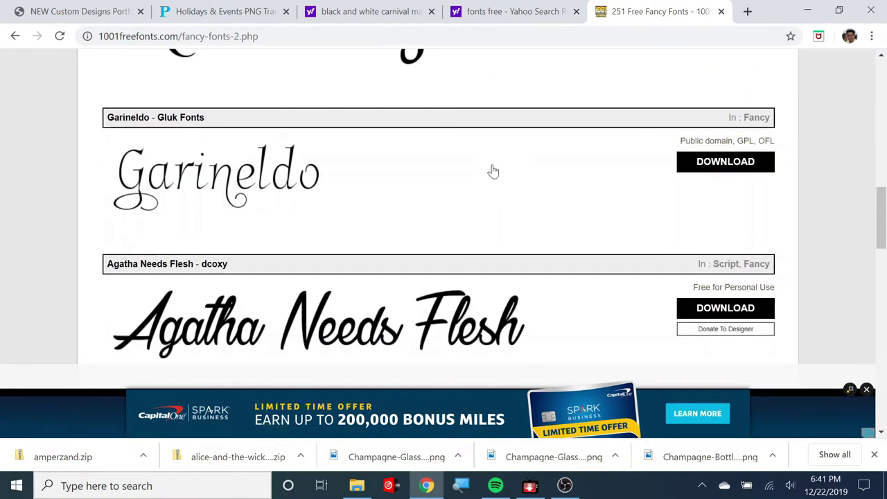
scroll(492, 175, down, 2)
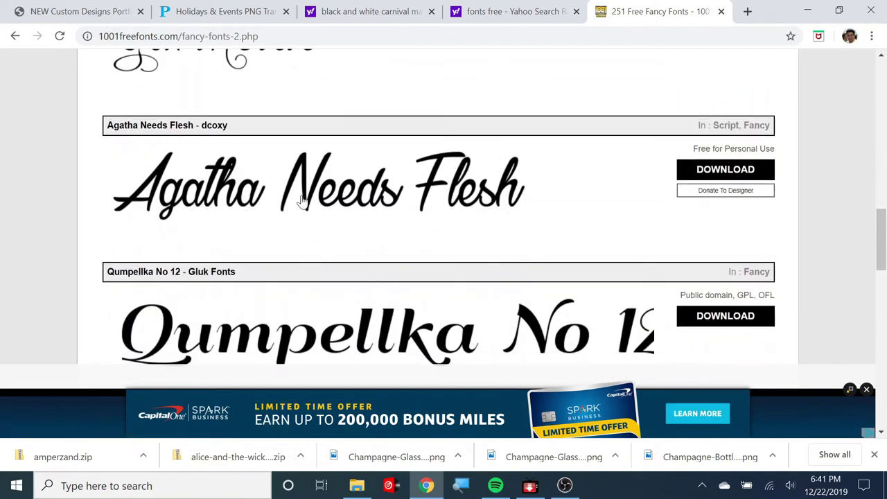
click(689, 171)
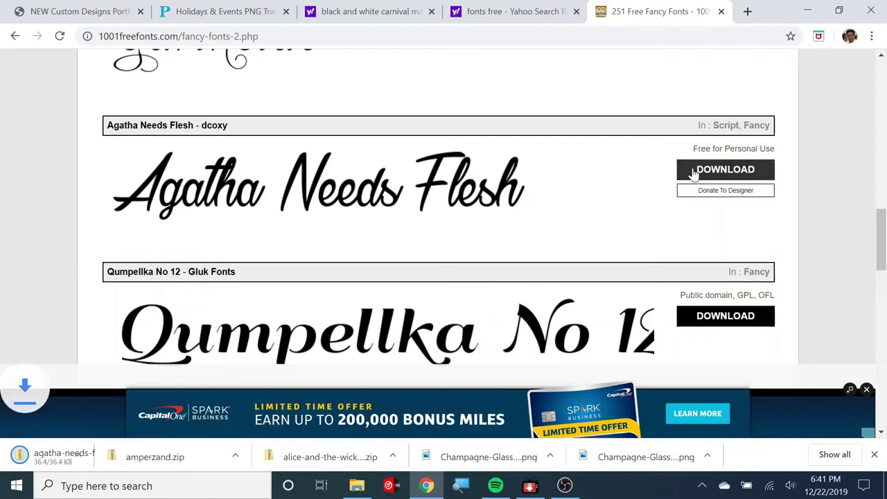
Browse the remaining fancy fonts, go to page 12 and download the Arturo and Sugar And Vinegar fonts
scroll(385, 201, down, 6)
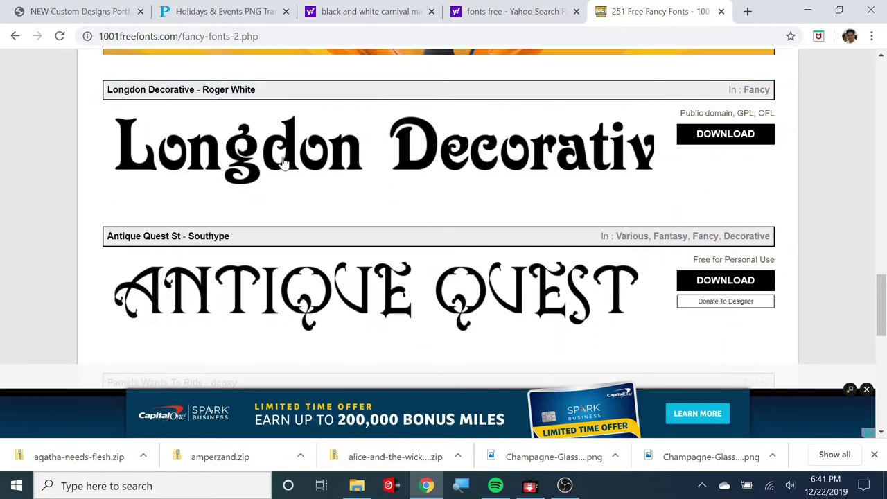
scroll(311, 151, down, 3)
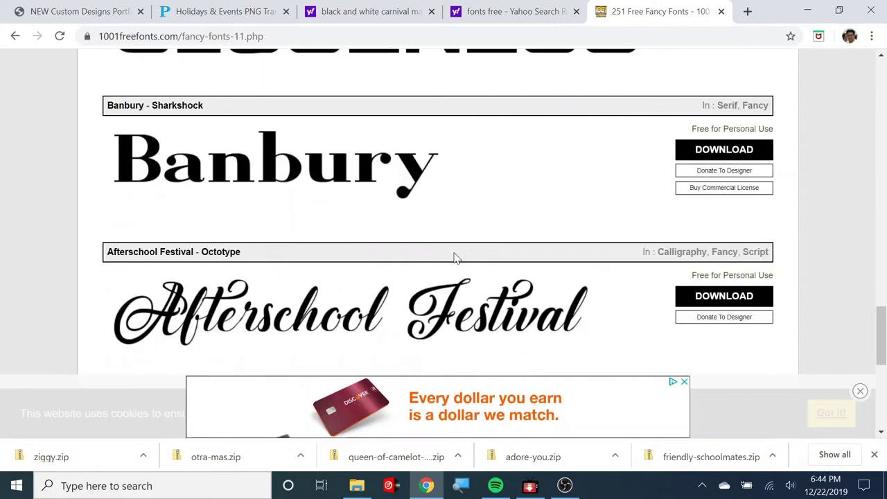
scroll(454, 257, down, 1)
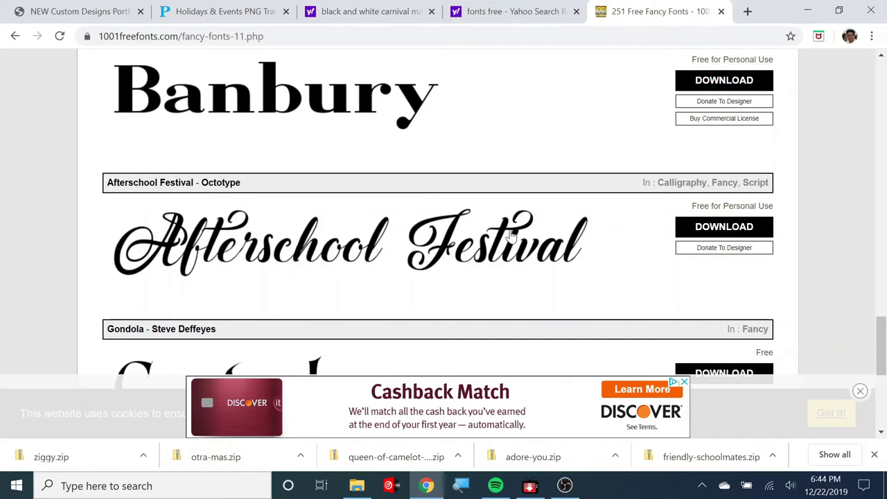
scroll(511, 235, down, 5)
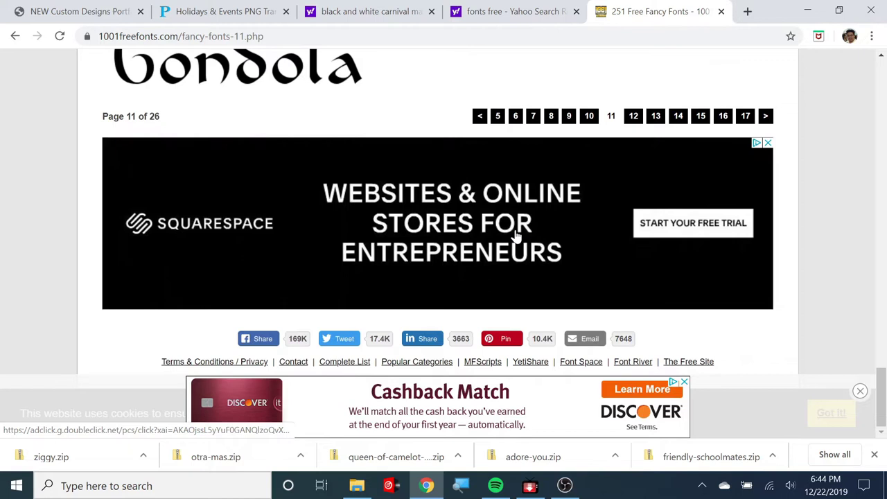
click(638, 119)
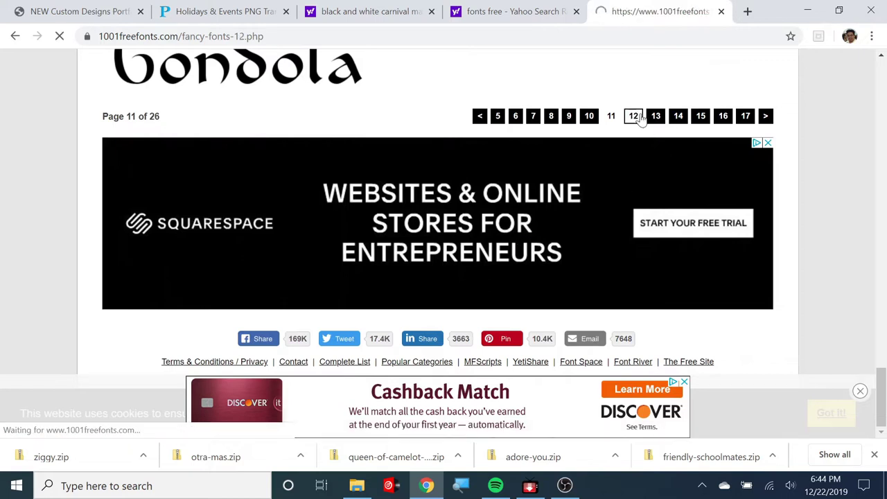
scroll(208, 276, down, 8)
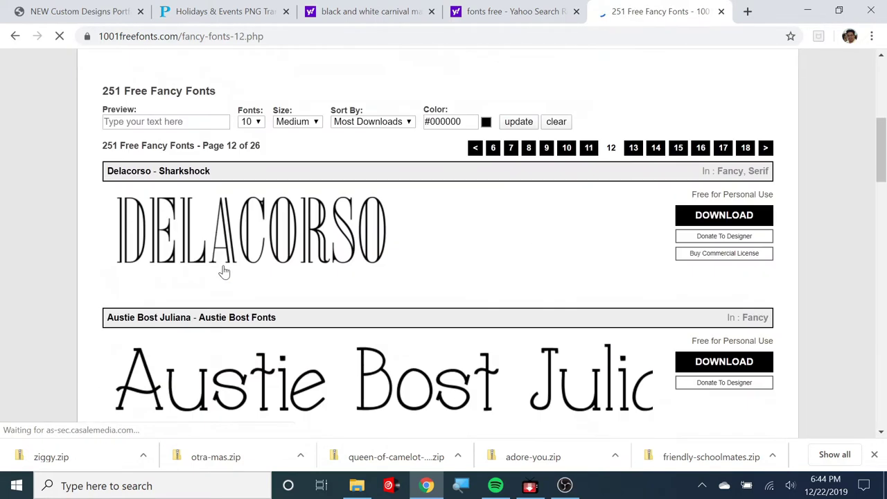
scroll(223, 271, down, 4)
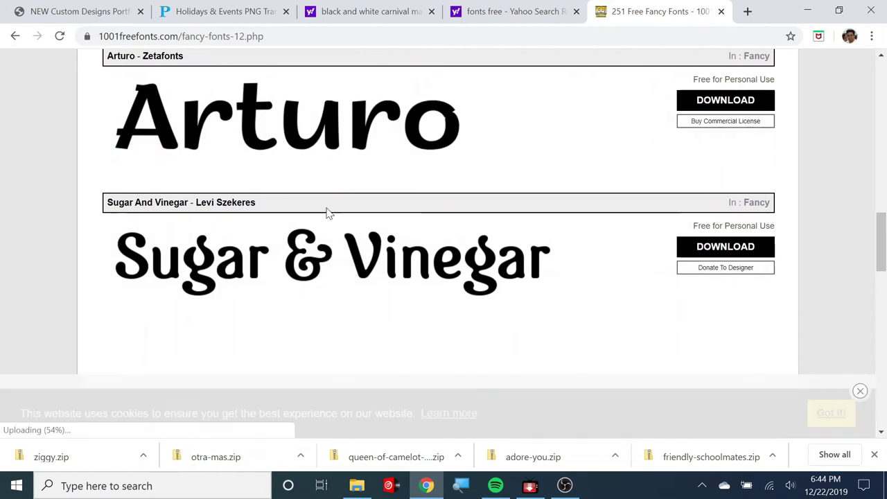
click(706, 103)
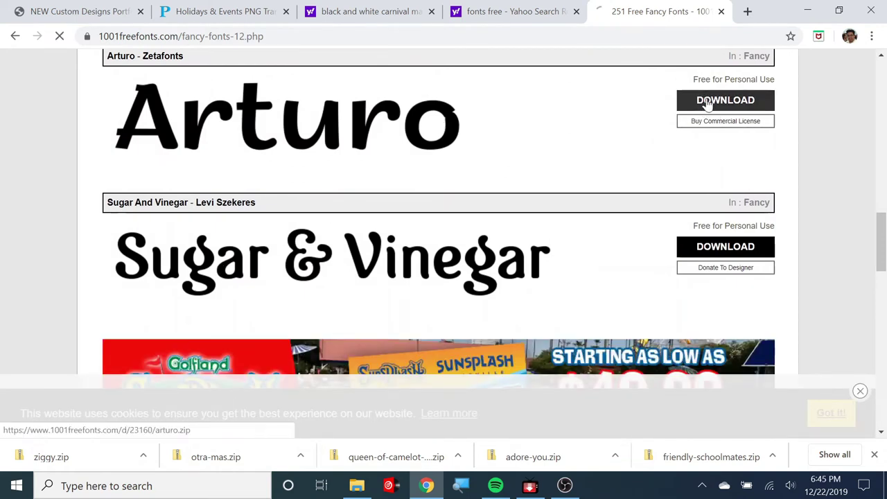
click(702, 255)
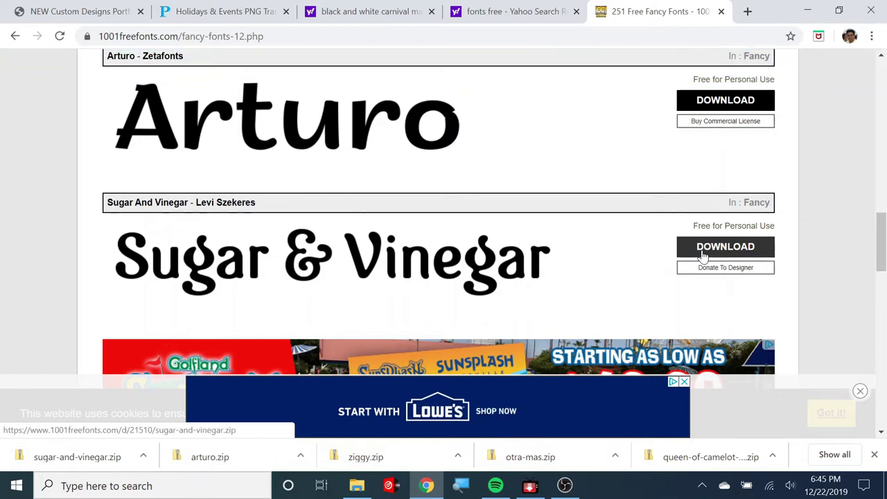
Show the downloaded sugar-and-vinegar.zip in its folder and extract it to a sugar-and-vinegar folder in Downloads
click(144, 459)
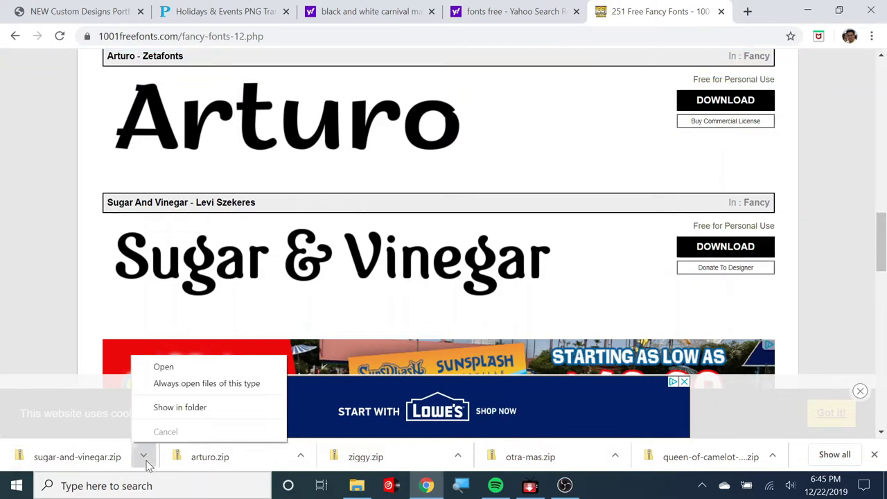
click(180, 407)
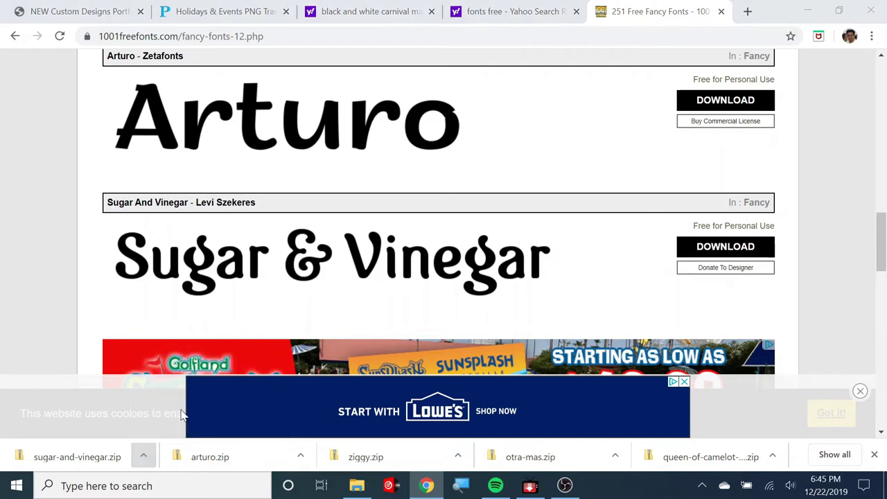
click(726, 63)
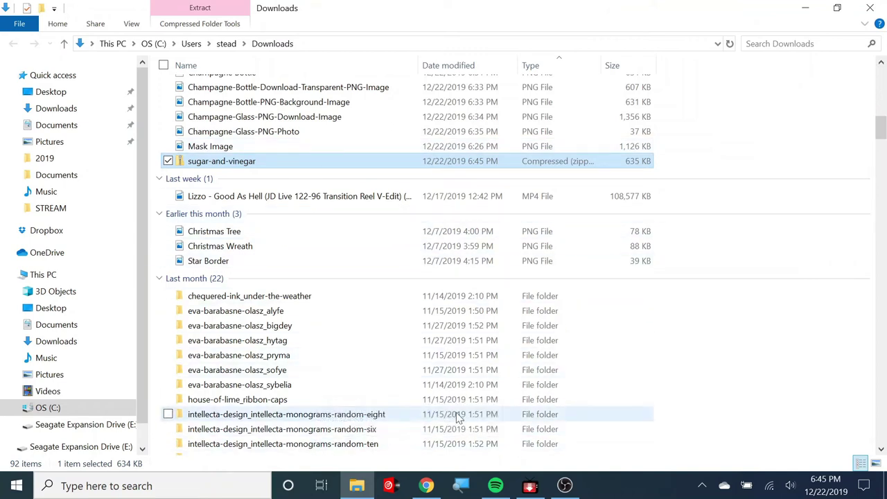
scroll(425, 183, up, 4)
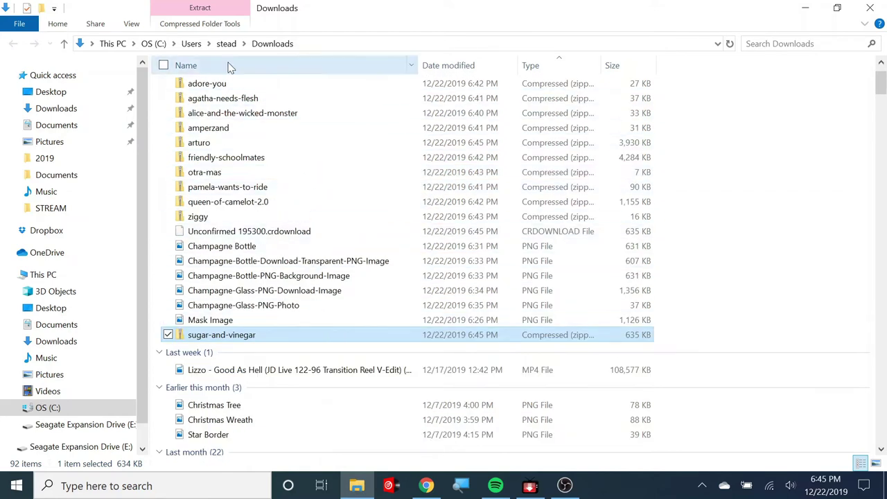
right_click(242, 343)
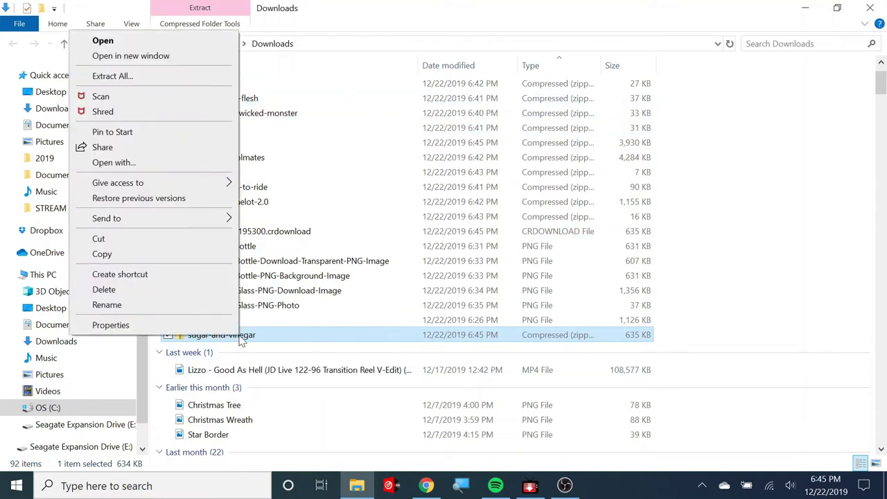
click(148, 78)
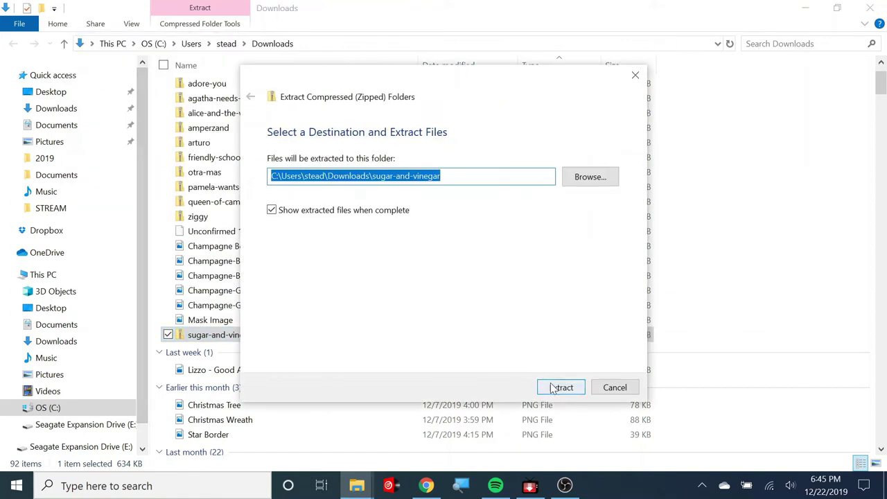
click(561, 388)
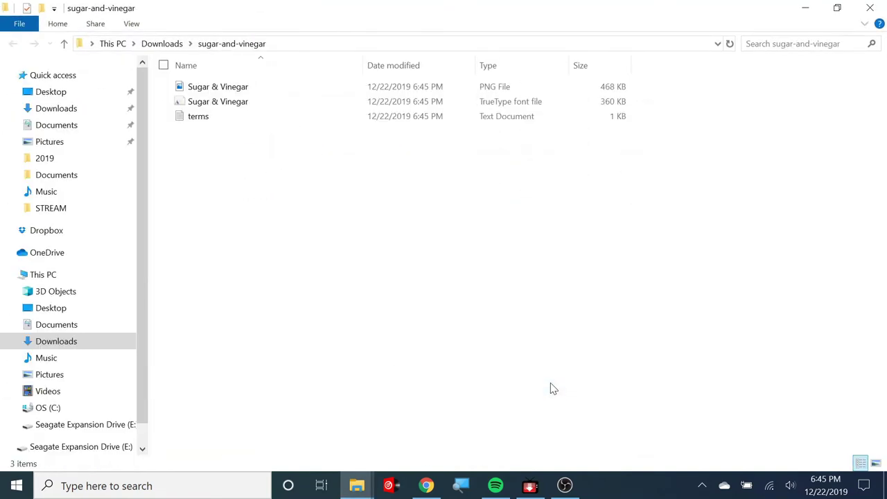
click(242, 90)
right_click(242, 90)
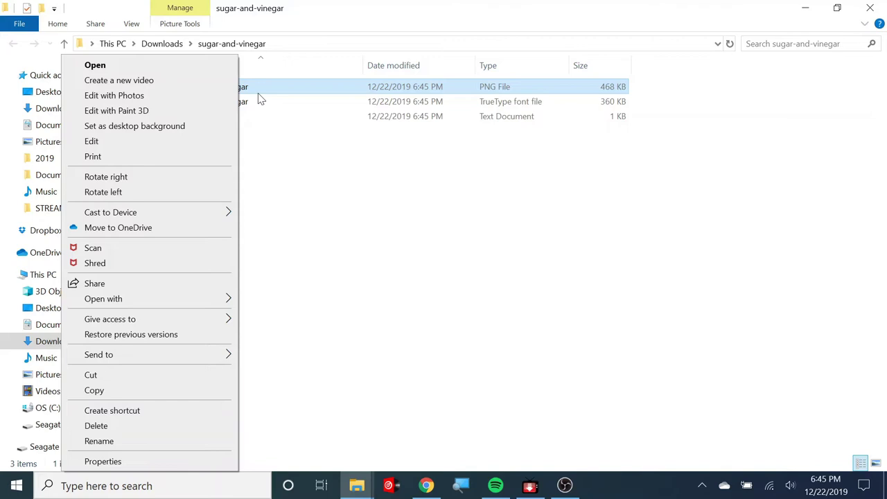
click(360, 162)
click(235, 93)
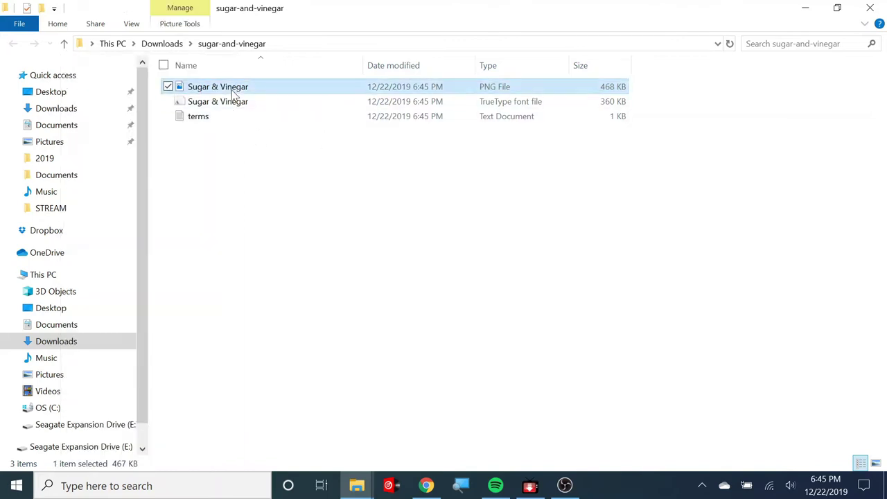
Install the Sugar & Vinegar TrueType font and close the extracted folder's window
click(229, 107)
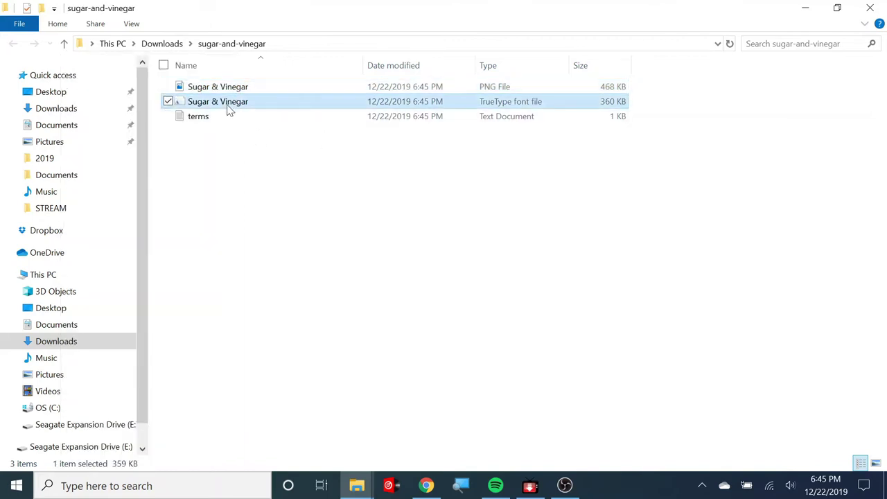
right_click(229, 111)
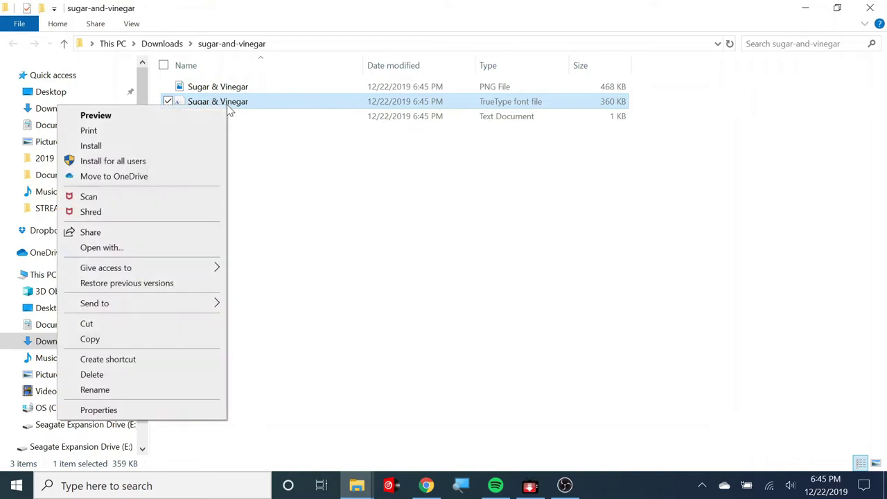
click(98, 147)
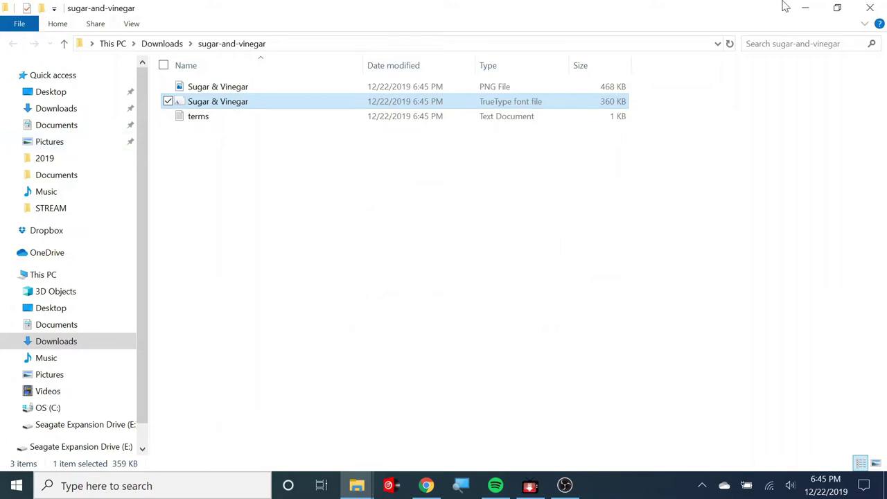
click(874, 8)
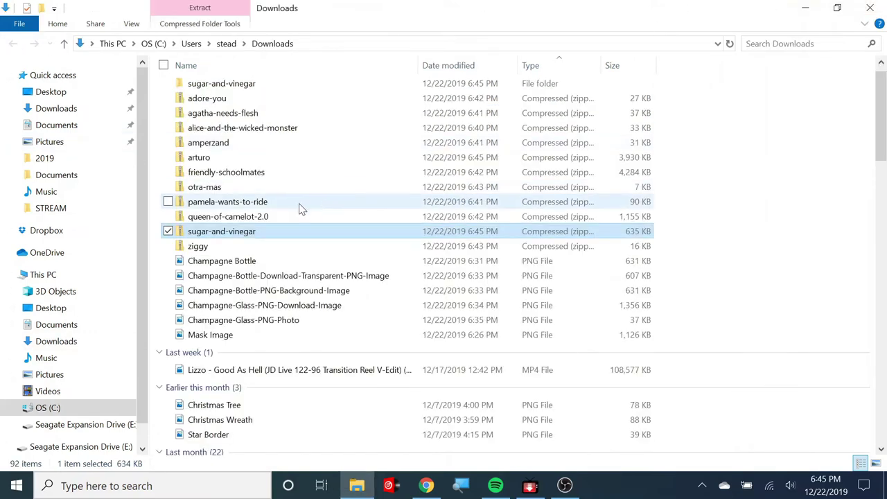
click(245, 218)
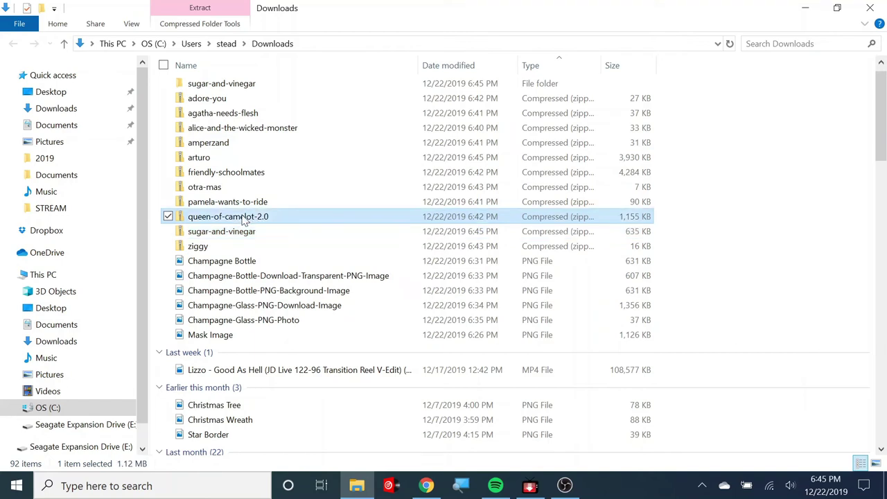
click(200, 251)
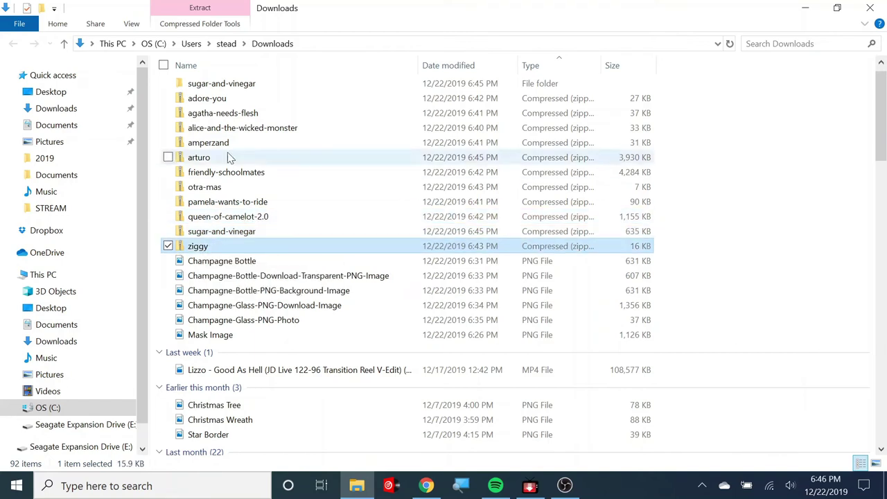
Select all font archives from adore-you to ziggy and extract friendly-schoolmates to its own folder in Downloads
right_click(197, 251)
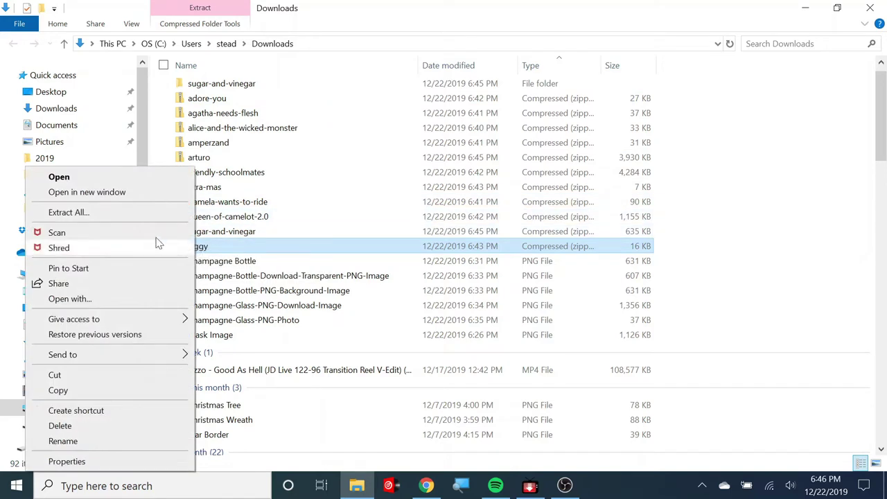
click(223, 102)
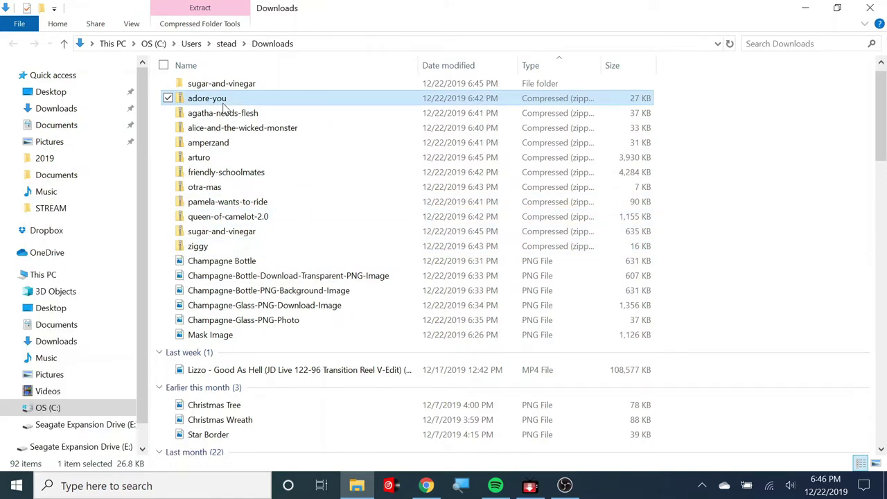
shift+click(200, 247)
right_click(215, 173)
click(93, 214)
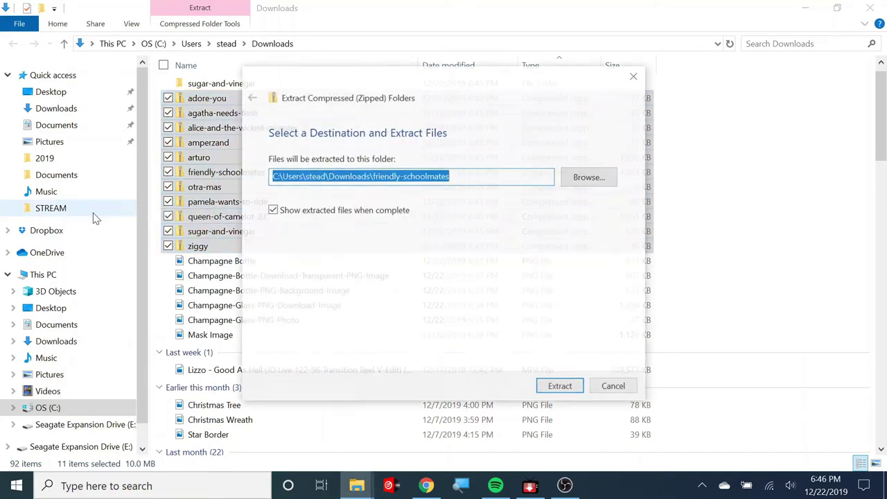
click(575, 387)
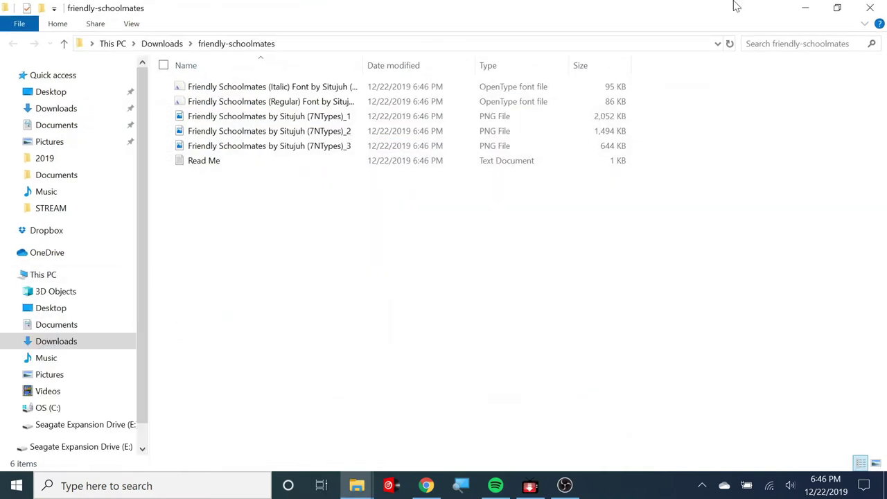
Install the Italic and Regular Friendly Schoolmates OpenType fonts and close the extracted folder's window
right_click(211, 89)
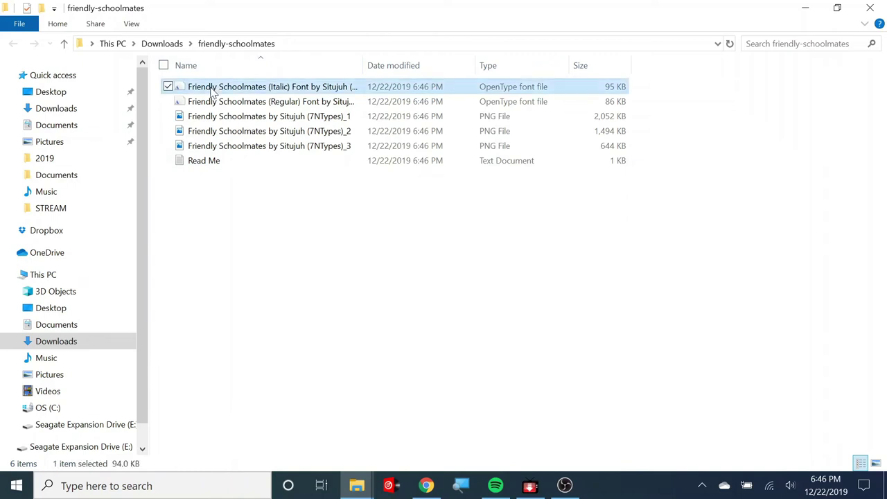
click(114, 125)
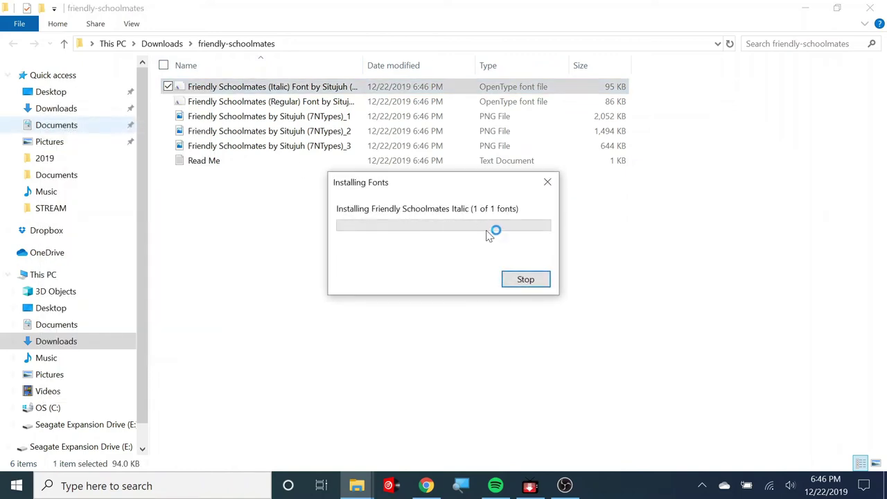
click(211, 102)
right_click(212, 102)
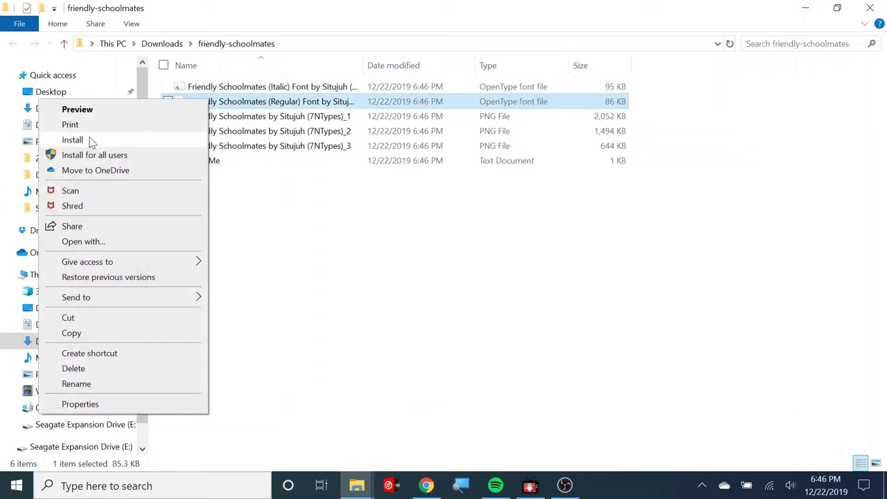
click(92, 140)
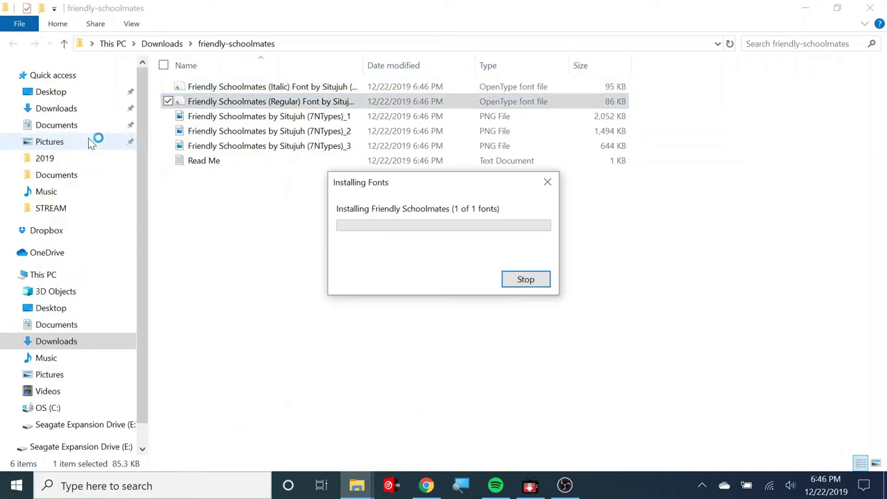
click(884, 8)
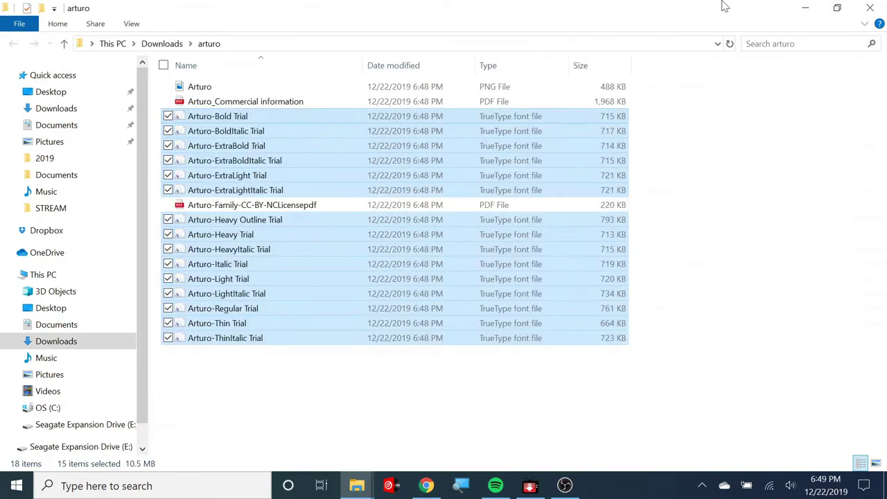
Close the arturo folder's window and extract the amperzand archive to an amperzand folder in Downloads
click(870, 8)
click(213, 232)
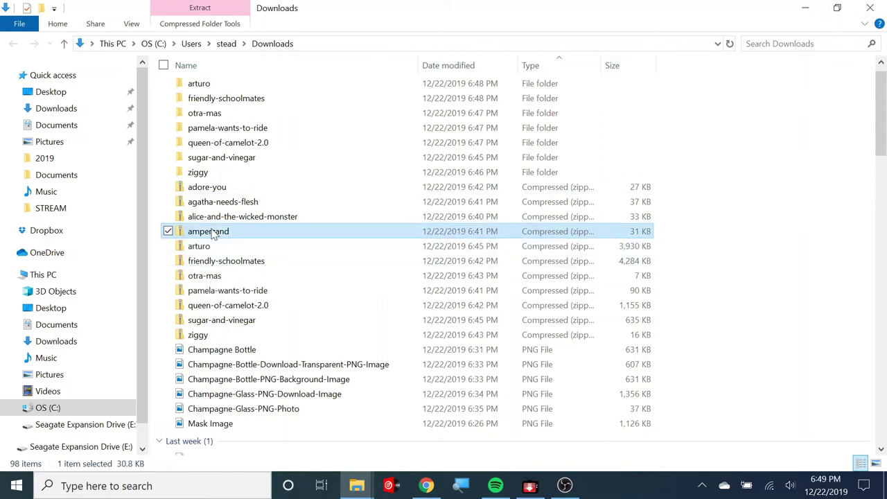
right_click(214, 232)
click(119, 212)
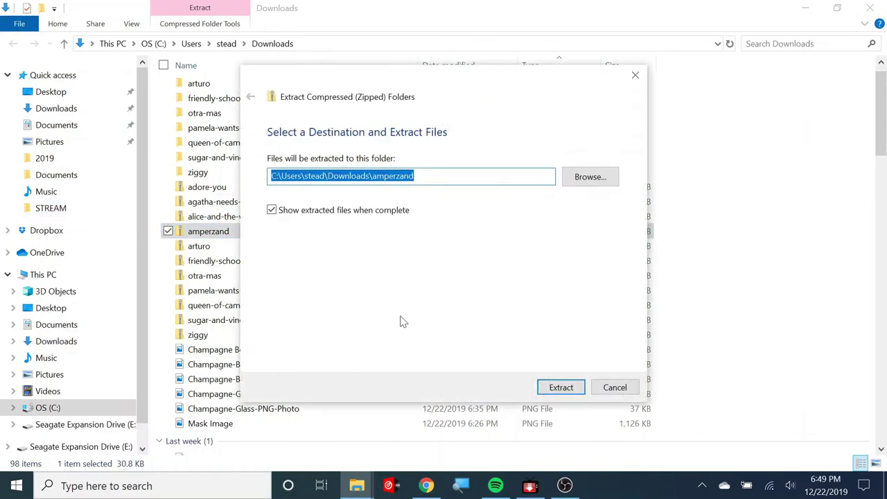
click(559, 387)
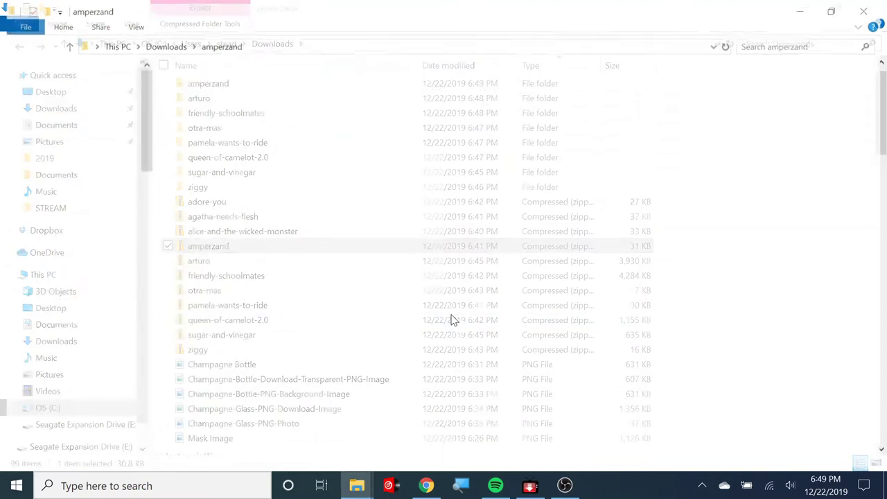
Install the Amperzand TrueType font and dismiss the extracted folder's window
click(203, 102)
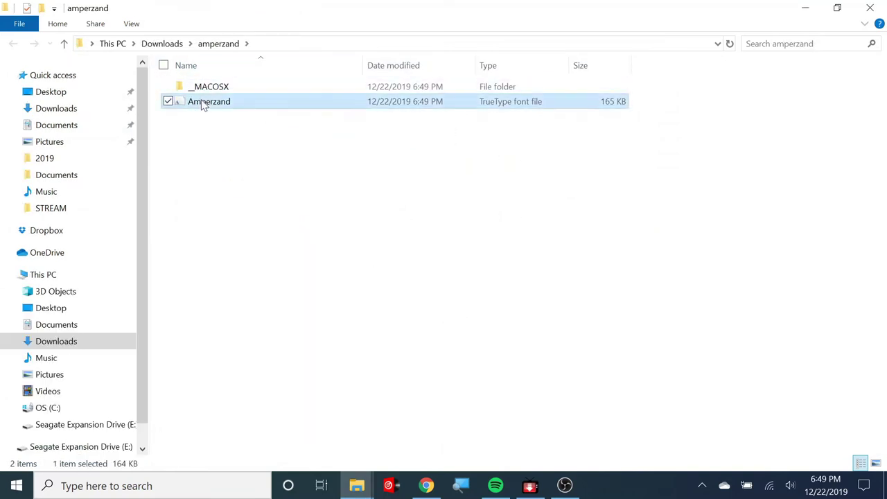
right_click(204, 102)
click(106, 156)
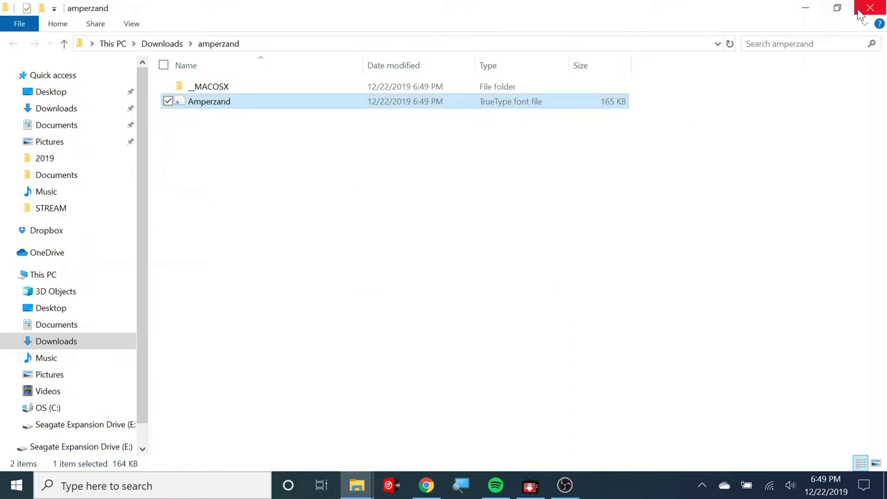
click(805, 9)
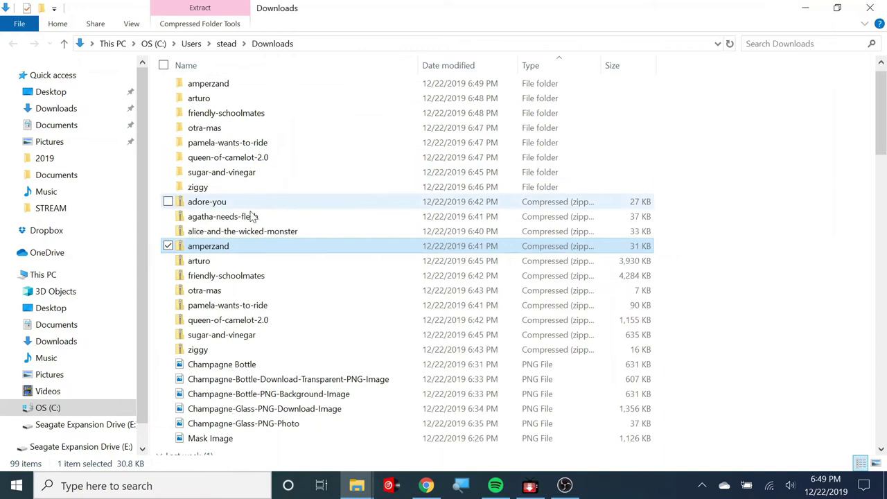
Extract the alice-and-the-wicked-monster archive to a folder of the same name in Downloads
click(223, 231)
right_click(223, 231)
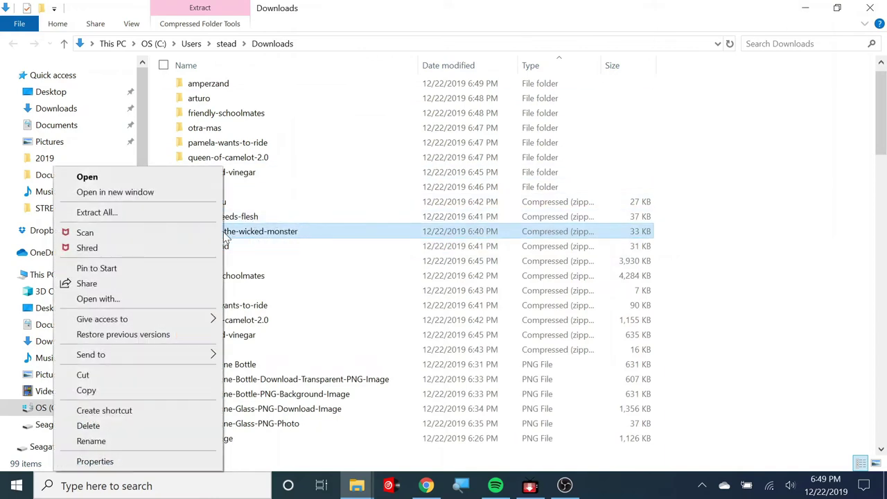
click(123, 213)
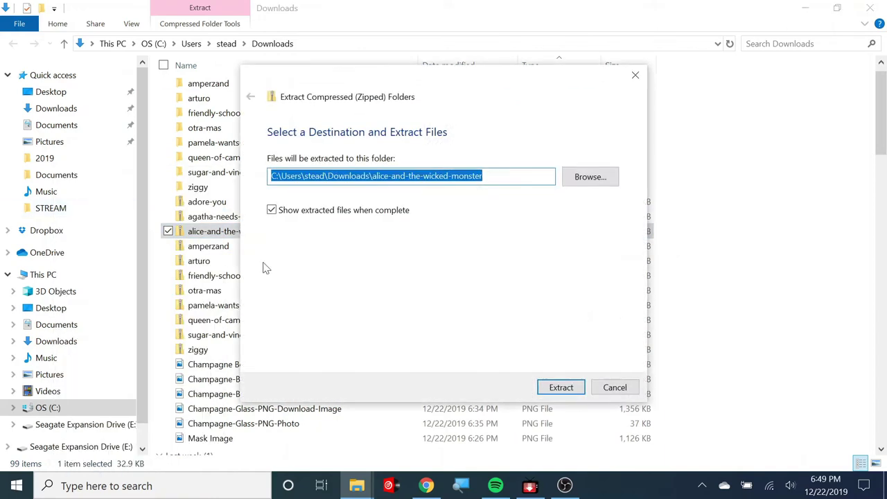
click(560, 387)
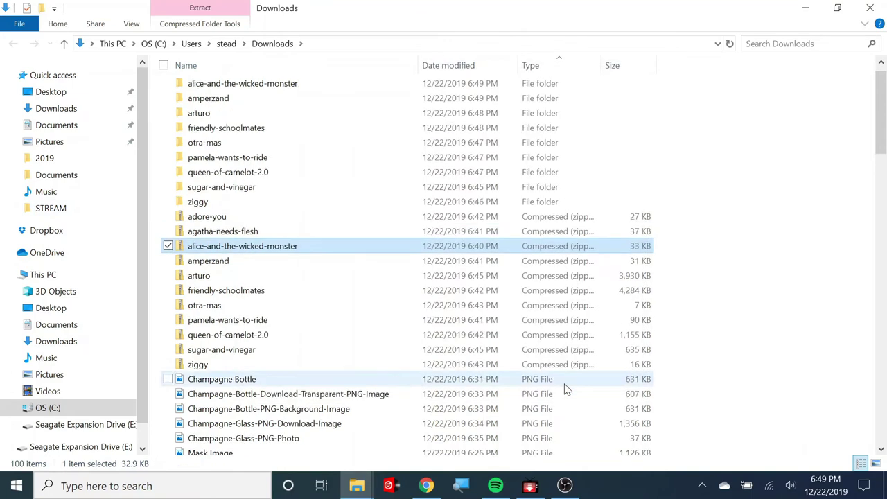
Install the Alice and the Wicked Monster TrueType font and close the extracted folder's window
click(281, 88)
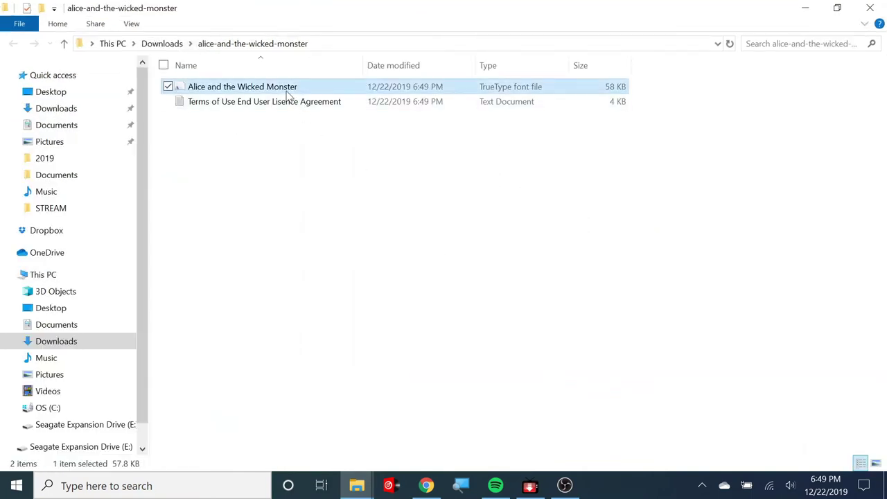
right_click(284, 88)
click(172, 147)
click(869, 10)
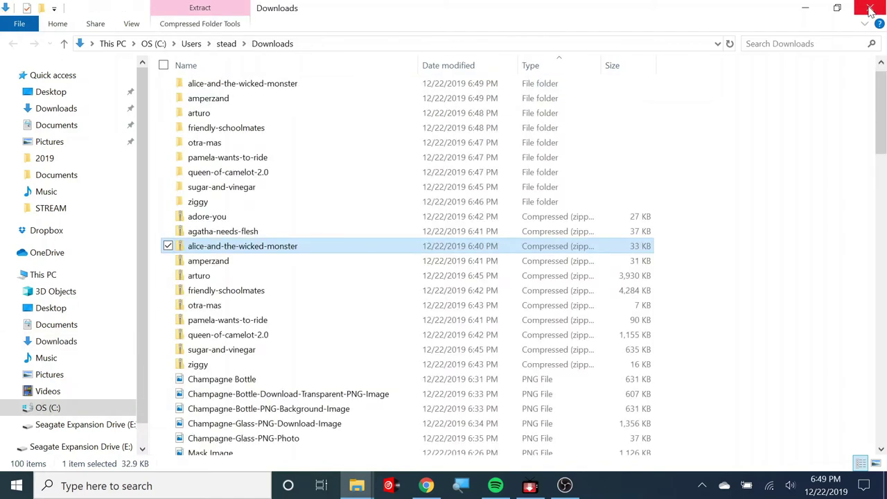
Extract the agatha-needs-flesh archive in Downloads and close the adore-you folder's window
click(205, 235)
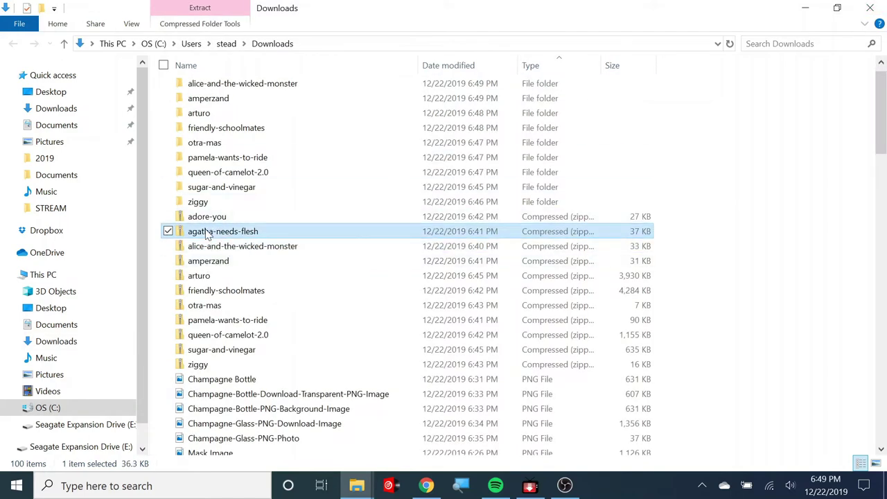
right_click(206, 236)
click(131, 213)
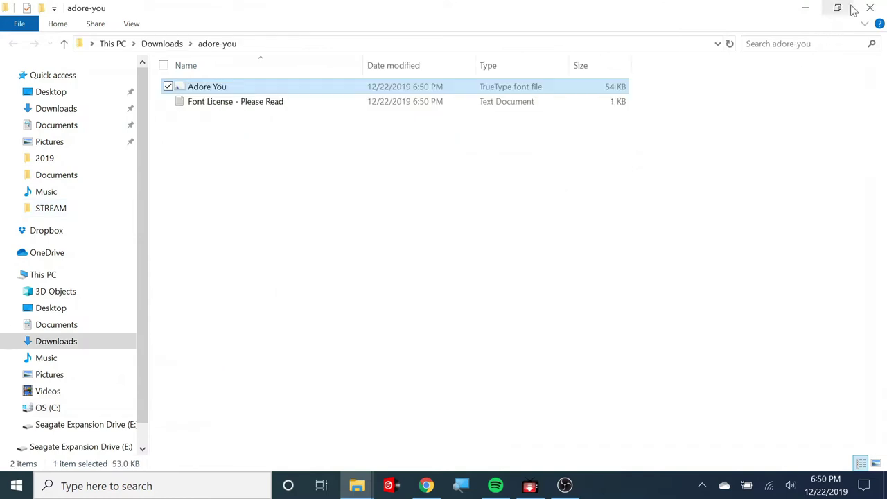
click(869, 9)
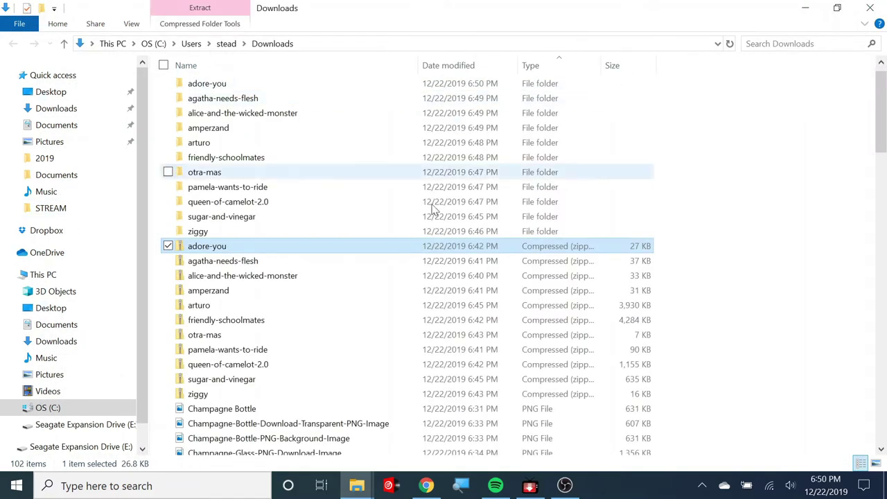
Delete all the compressed font archives from adore-you to ziggy in Downloads, keeping the extracted folders
click(215, 230)
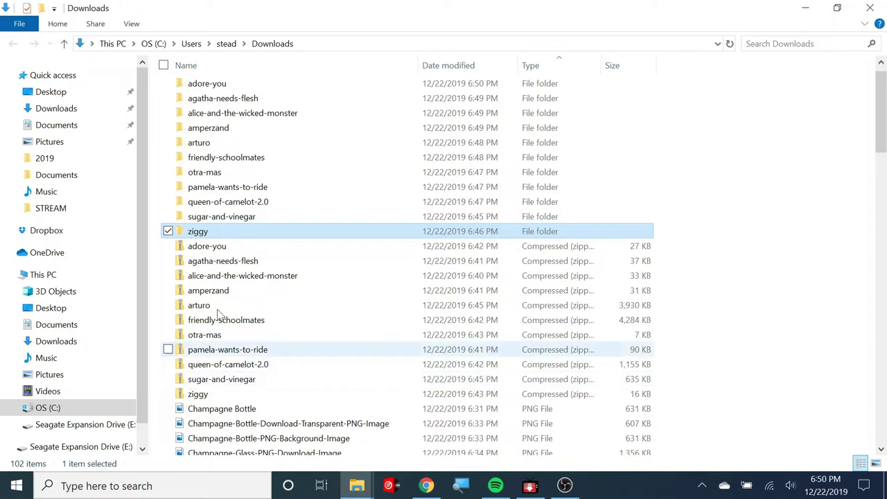
click(216, 248)
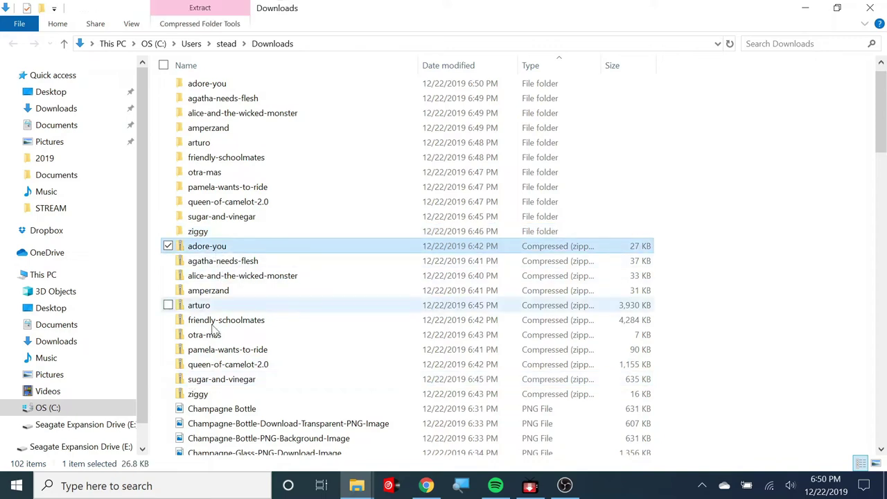
shift+click(199, 395)
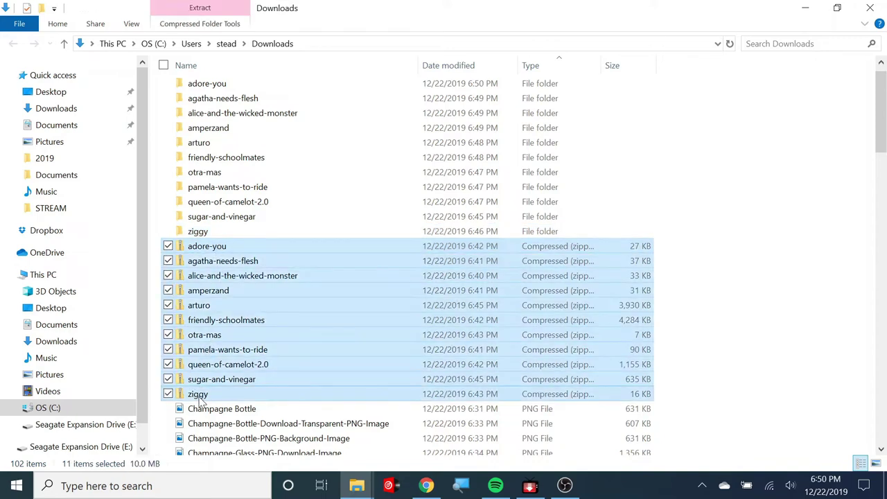
key(Delete)
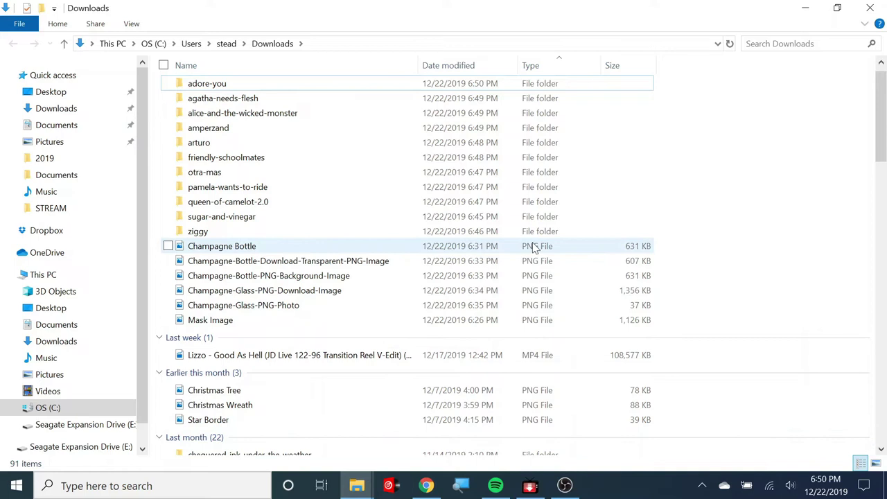
Preview the three downloaded champagne bottle PNG images one after another, closing each preview
double_click(234, 247)
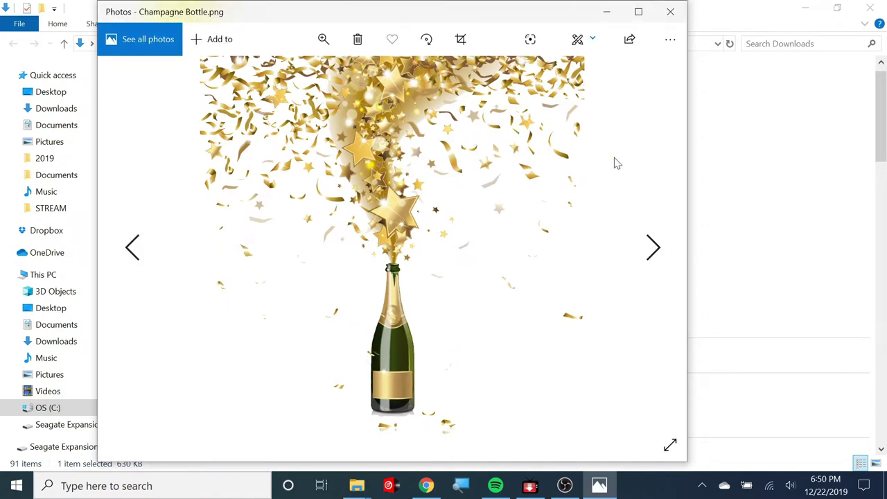
click(669, 12)
double_click(252, 263)
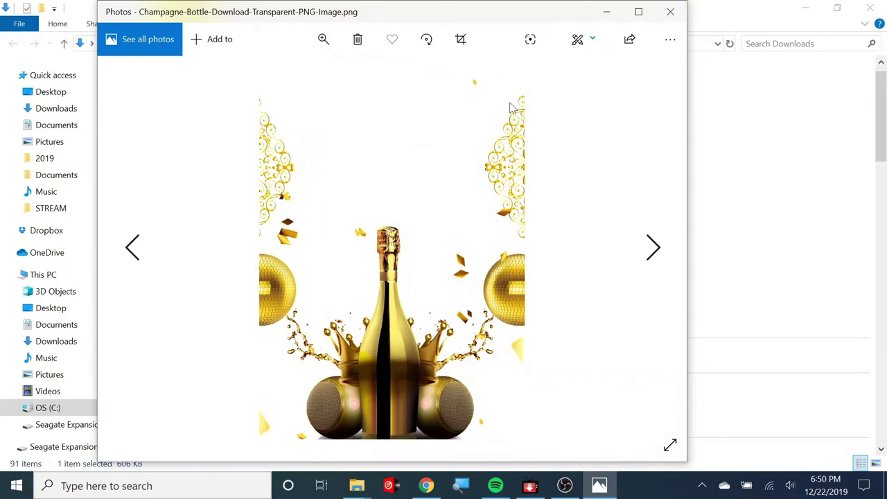
click(669, 11)
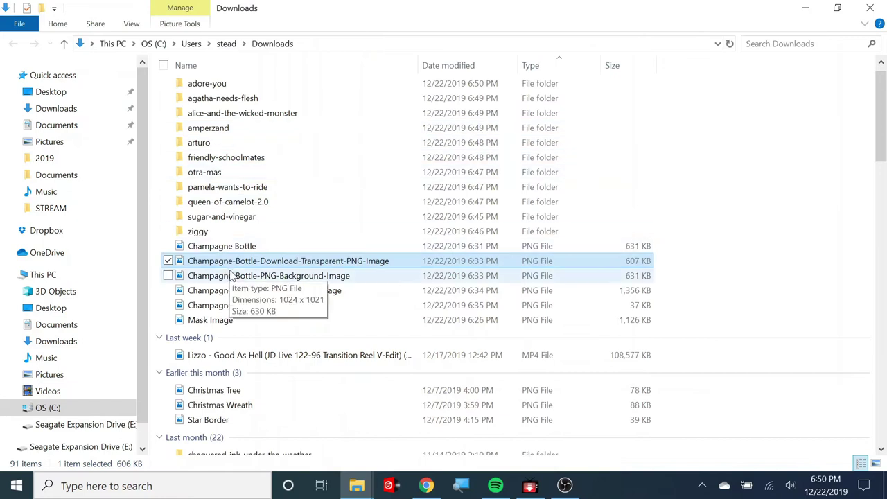
double_click(231, 276)
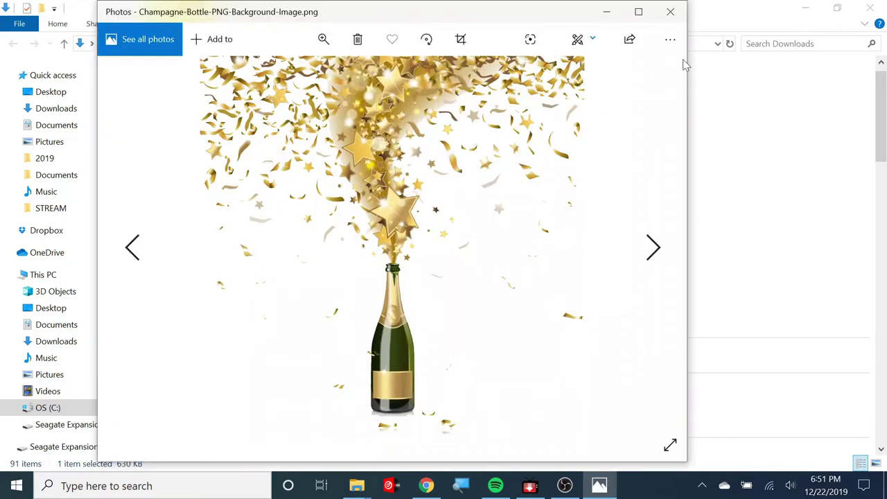
click(677, 12)
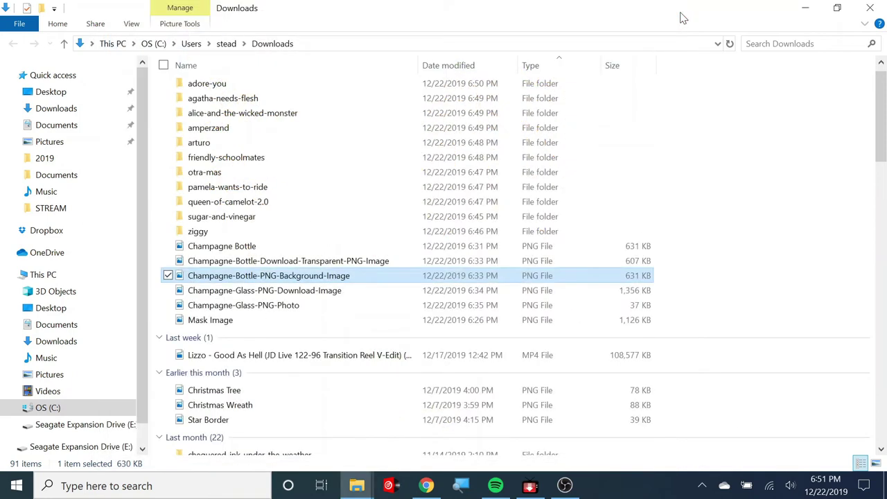
Preview the Champagne-Glass-PNG-Photo and Champagne-Glass-PNG-Download-Image files
double_click(262, 305)
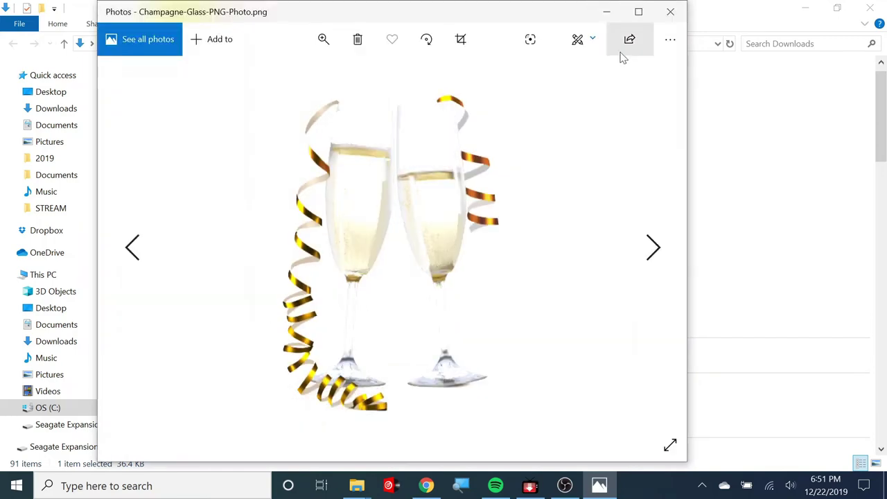
click(670, 12)
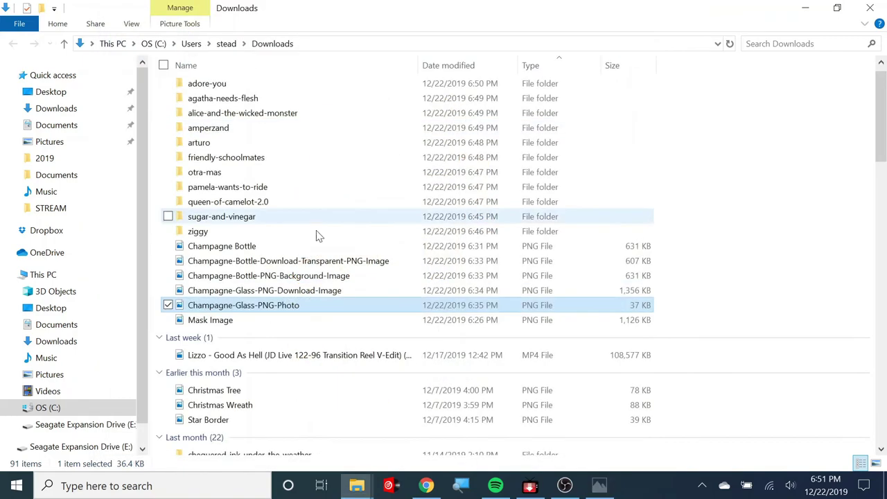
double_click(262, 292)
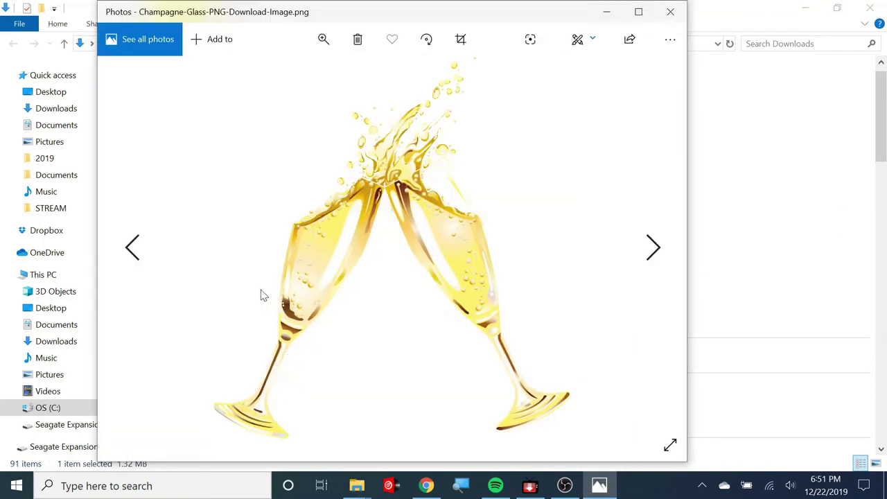
Preview the Champagne-Bottle-PNG-Background-Image and Champagne-Bottle-Download-Transparent-PNG-Image files, closing each preview
click(669, 12)
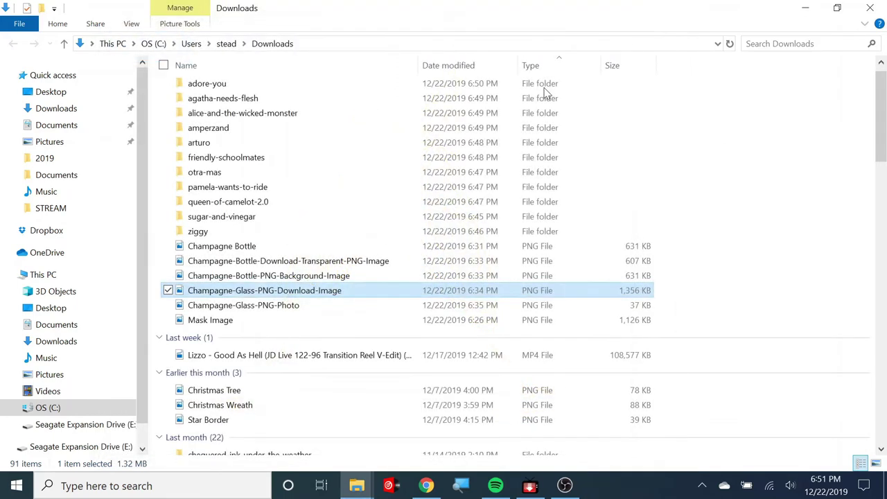
double_click(248, 275)
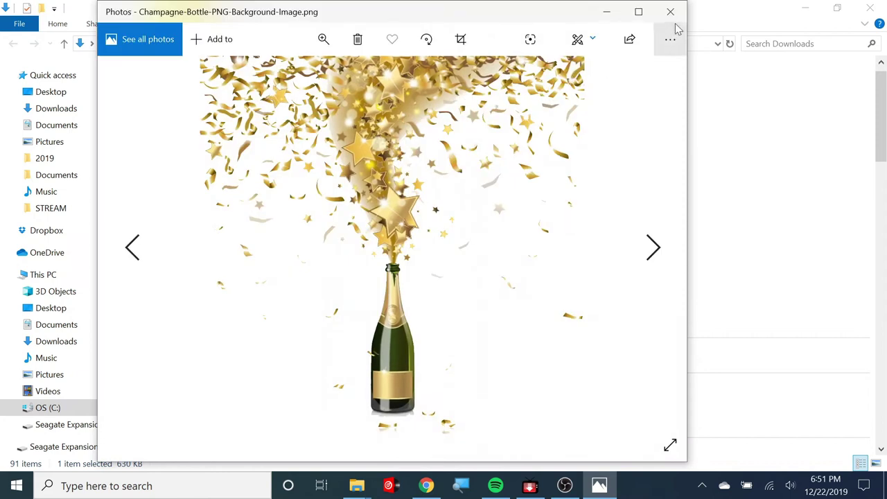
click(670, 12)
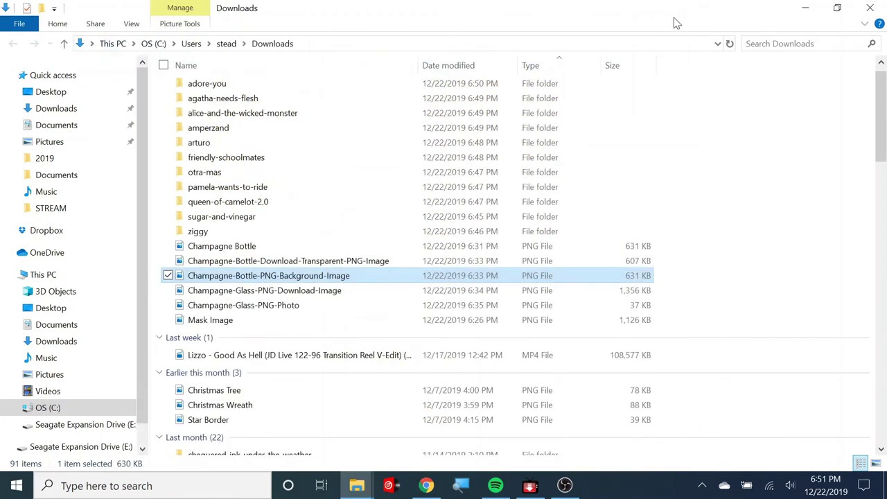
click(354, 263)
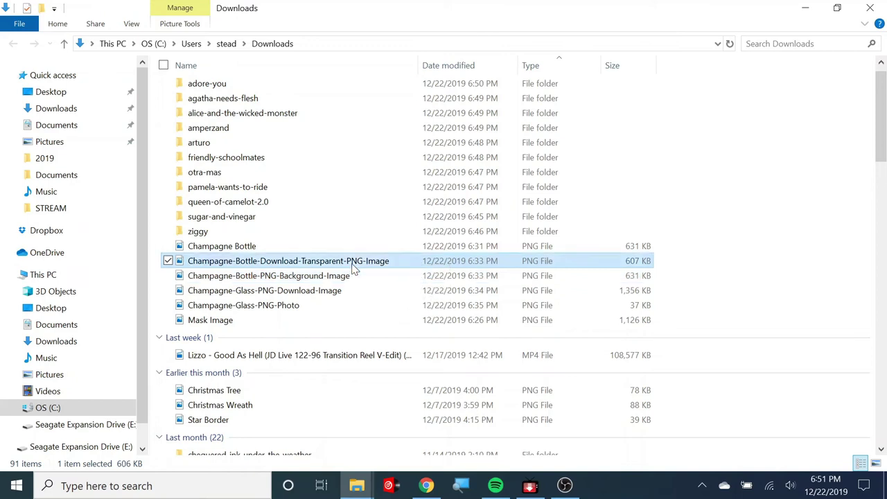
double_click(352, 263)
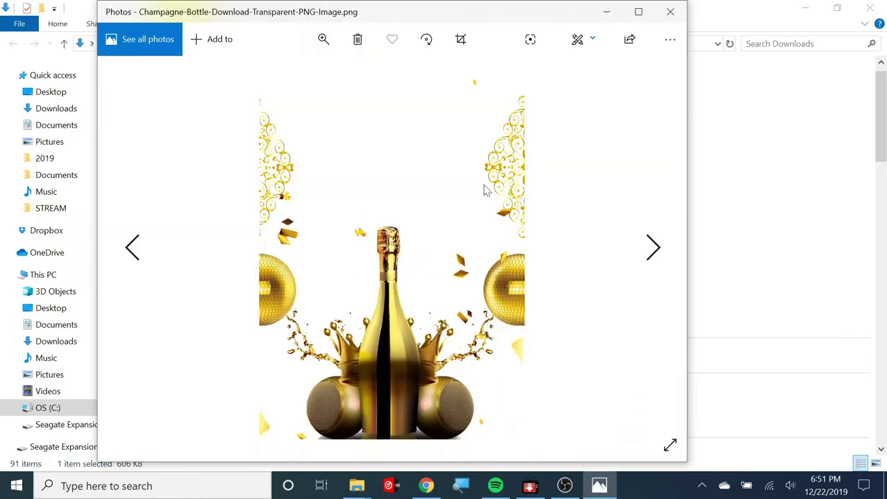
click(670, 11)
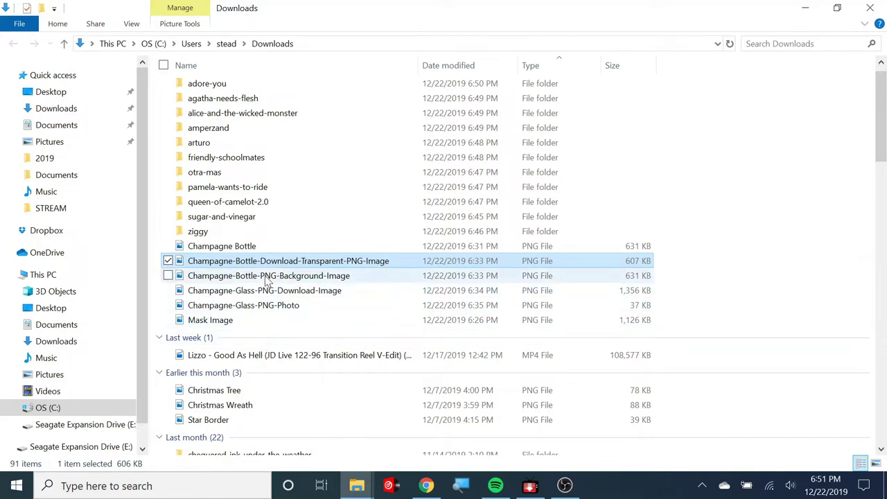
Delete the Champagne Bottle PNG from Downloads and empty the Recycle Bin from the desktop
click(264, 249)
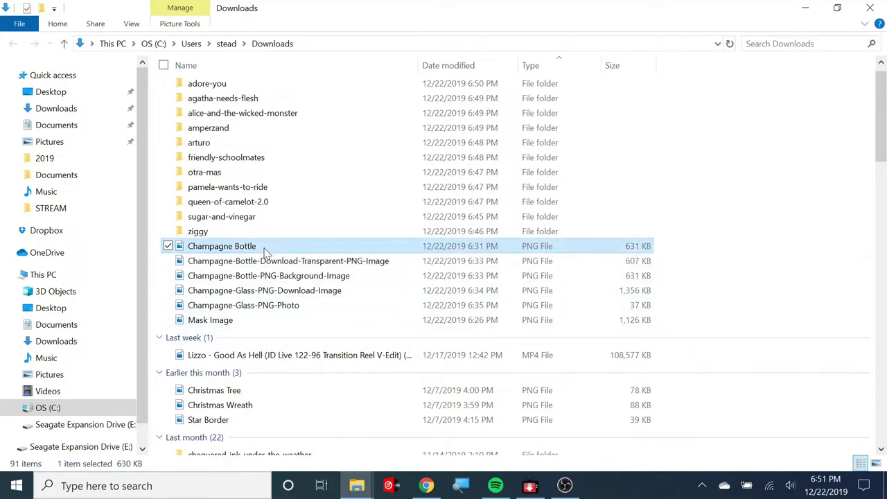
key(Delete)
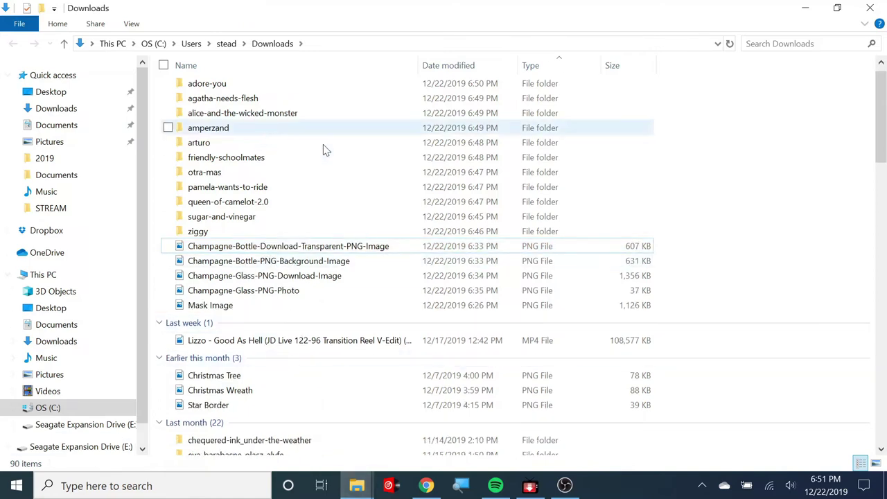
click(805, 8)
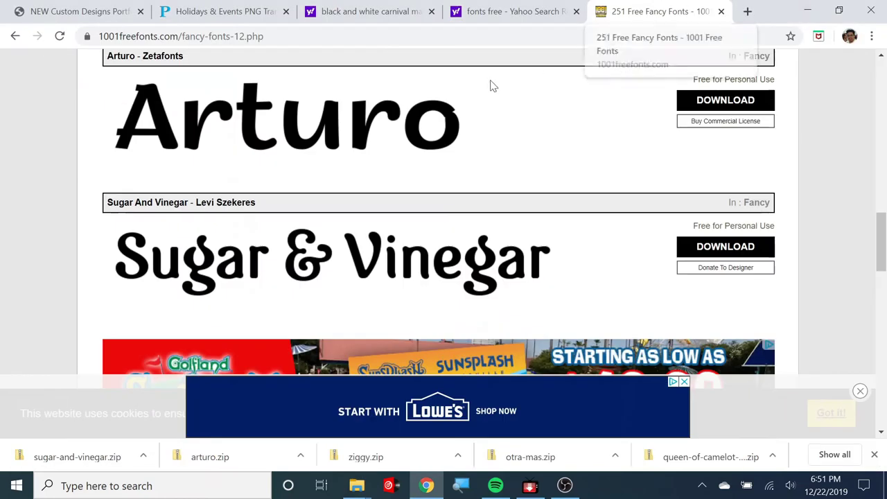
click(807, 11)
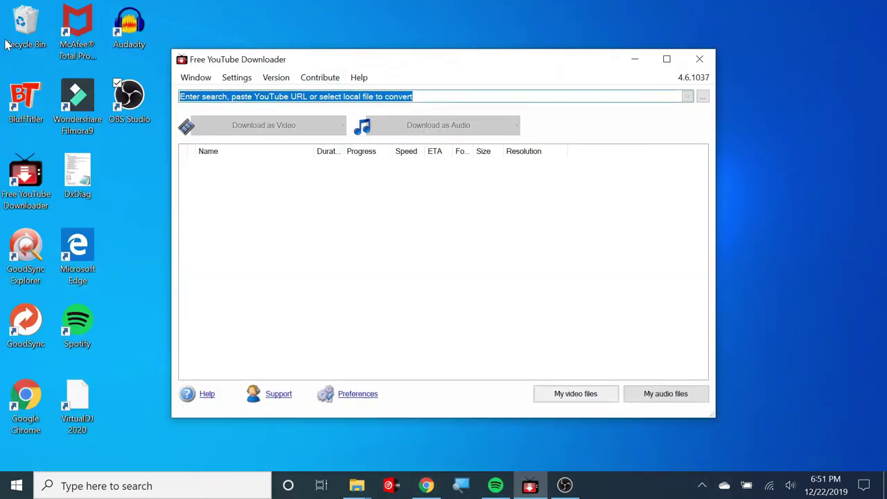
right_click(24, 20)
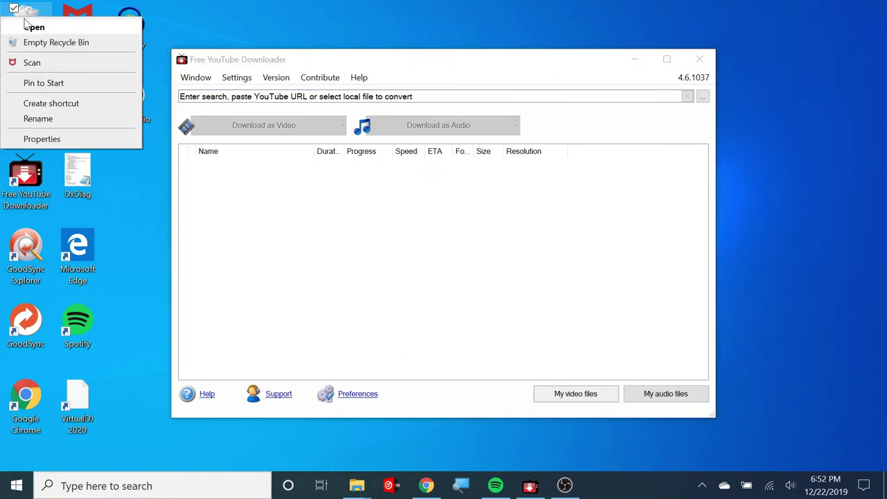
click(31, 42)
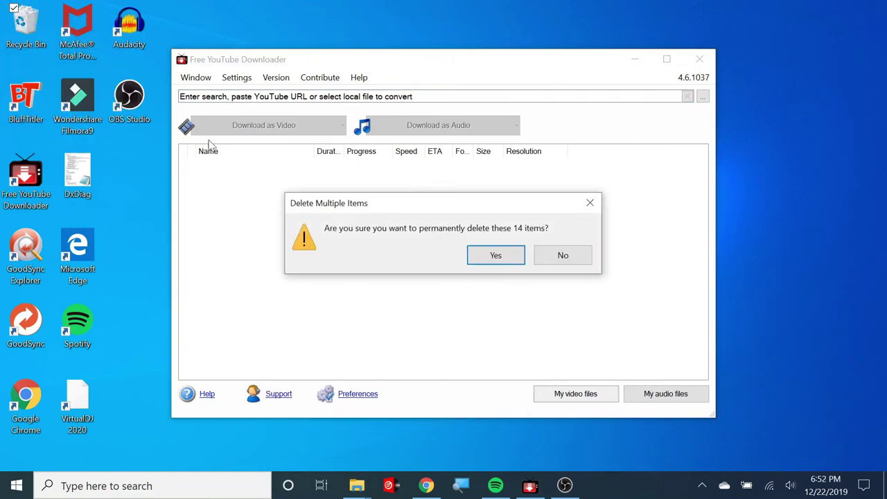
click(493, 256)
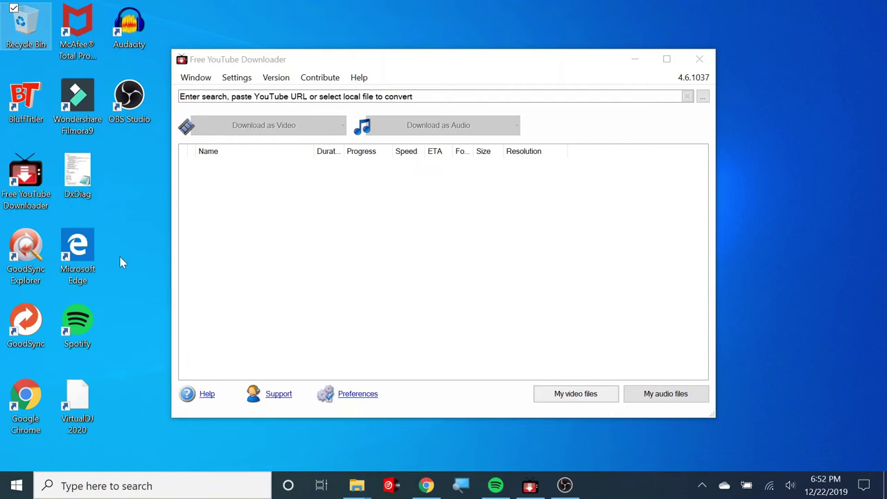
Open BluffTitler from the desktop and start a new show
double_click(31, 90)
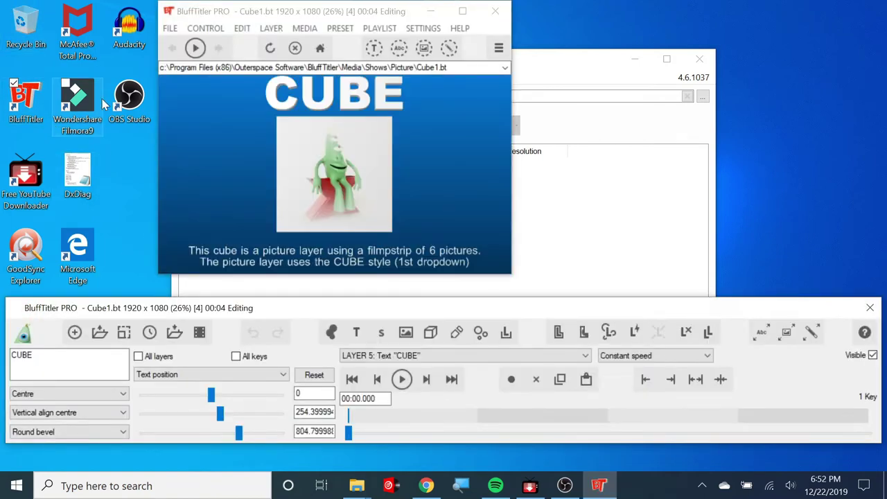
click(170, 28)
click(188, 45)
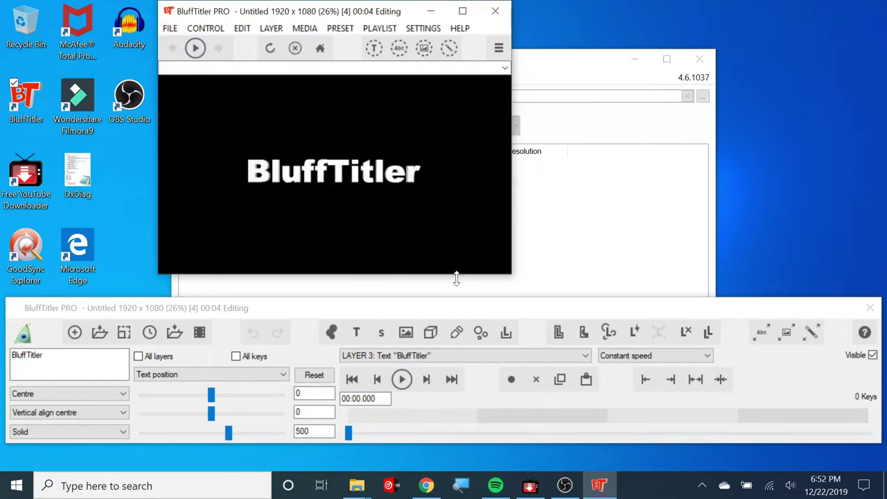
Exit Free YouTube Downloader, shutting it down completely
click(572, 143)
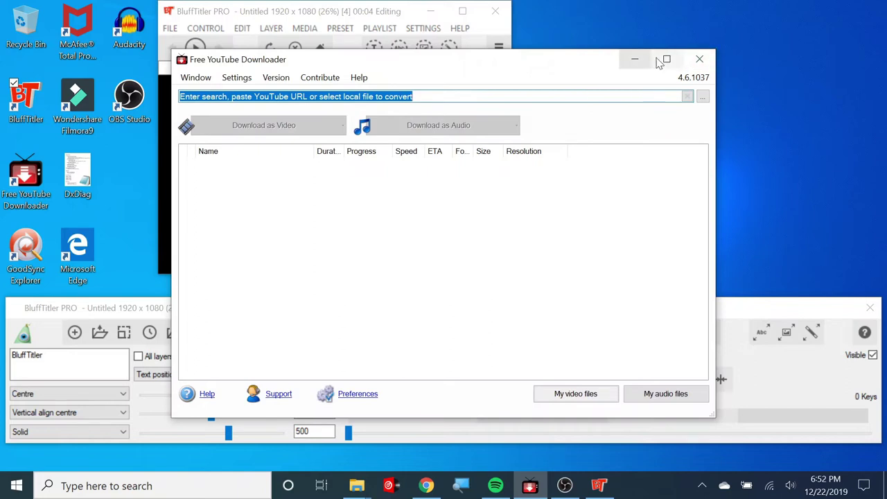
click(701, 61)
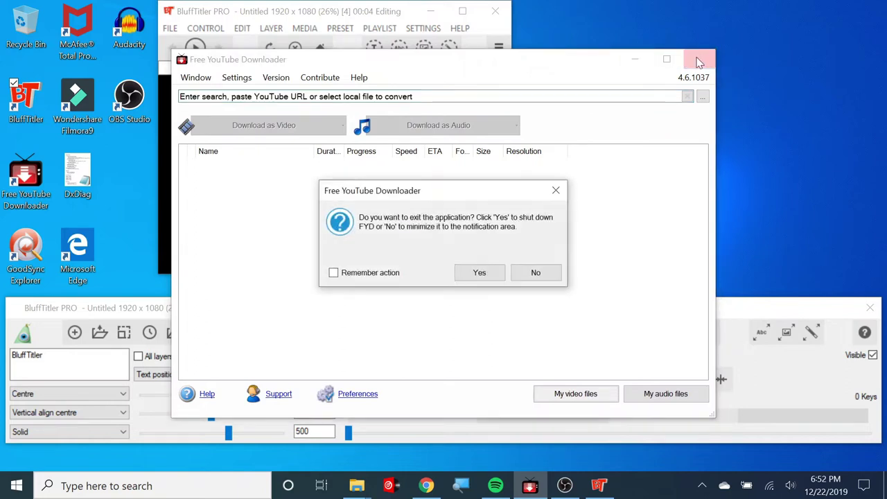
click(482, 275)
Close the agatha-needs-flesh, amperzand, otra-mas, pamela-wants-to-ride, queen-of-camelot-2.0 and ziggy folder windows, keeping Downloads open
click(356, 486)
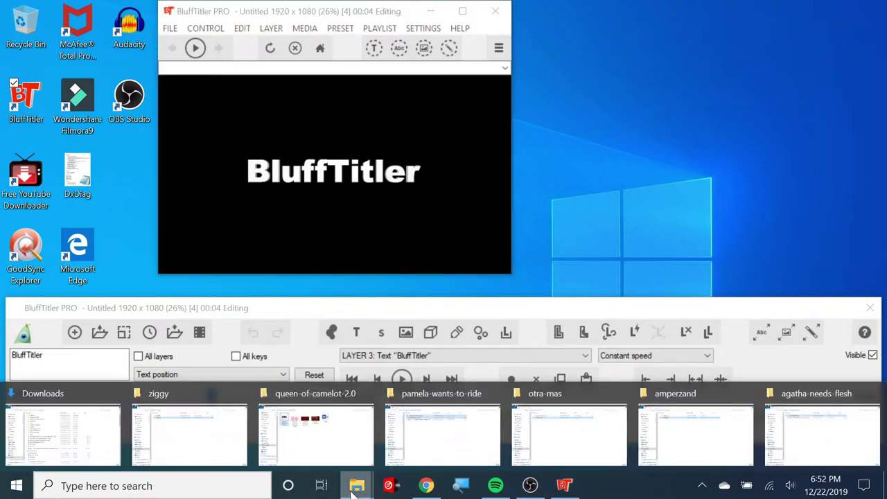
right_click(357, 488)
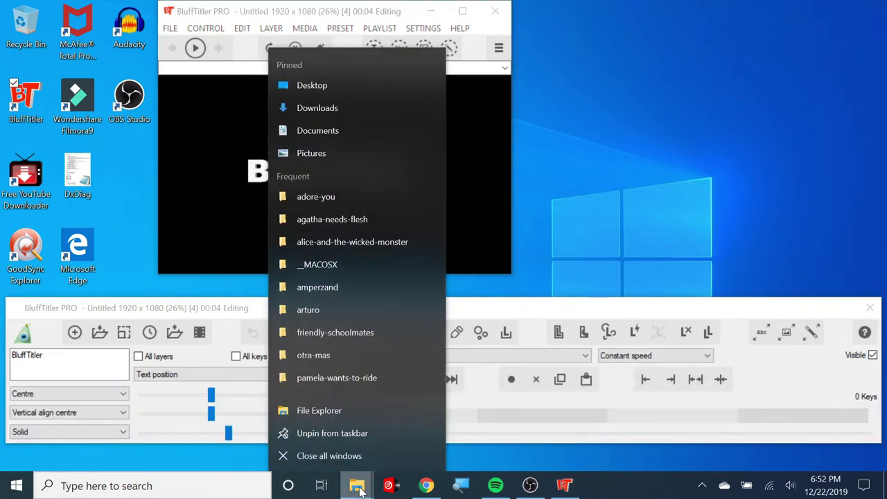
click(357, 488)
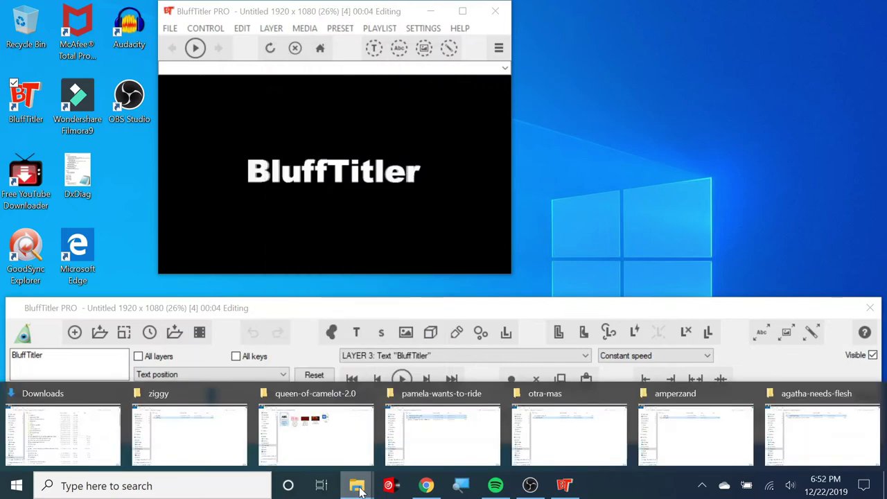
click(875, 393)
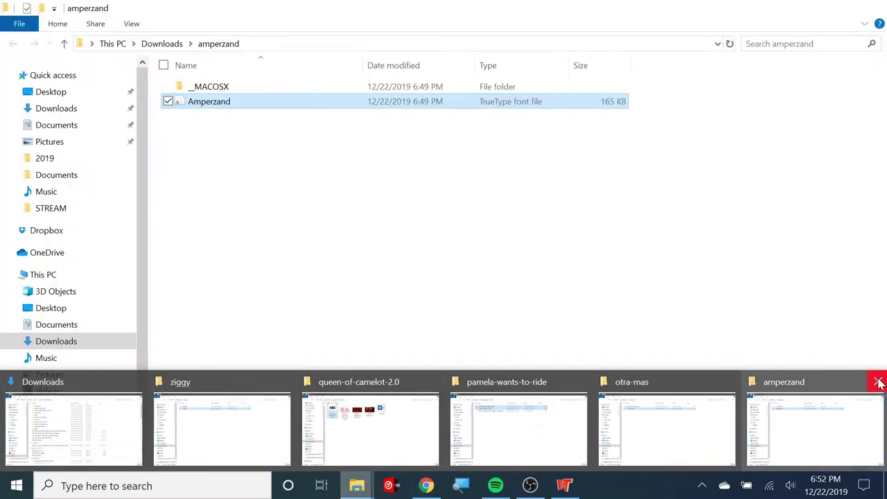
click(873, 379)
click(730, 382)
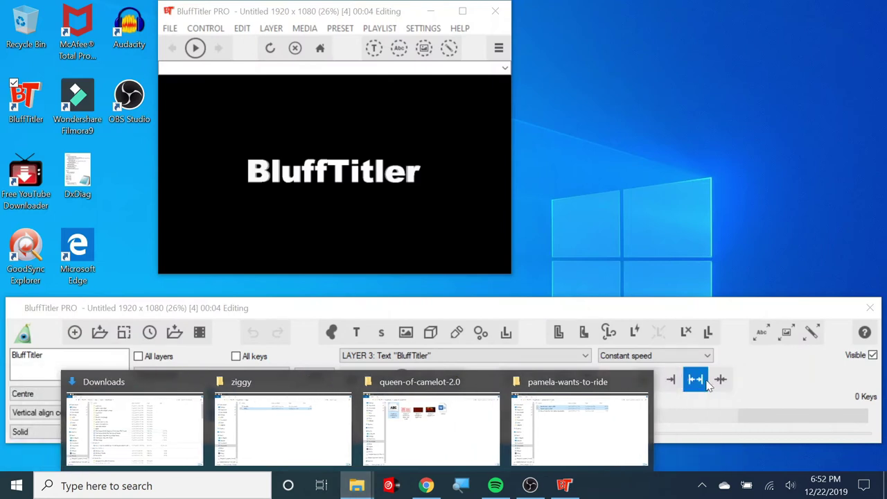
click(643, 380)
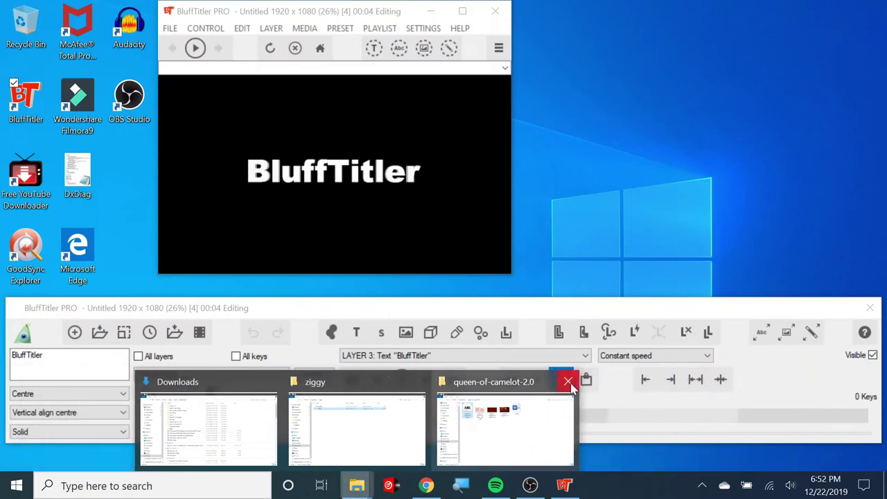
click(570, 380)
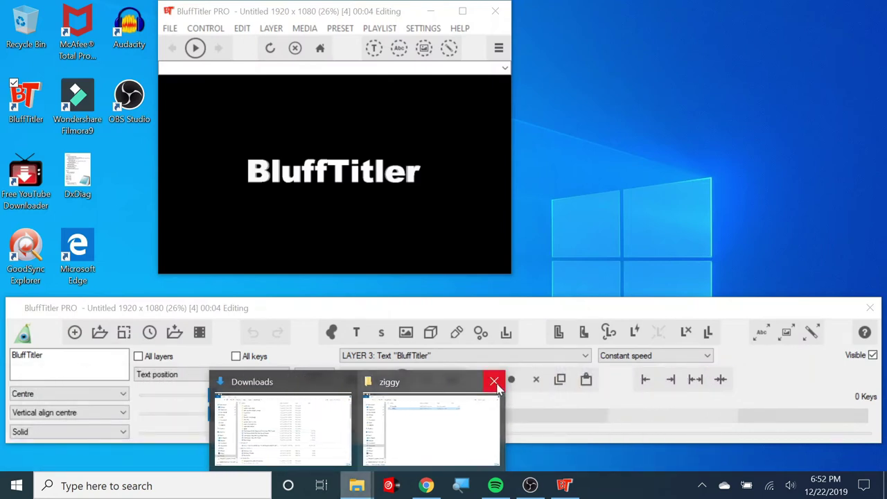
click(491, 381)
Try to bring Champagne-Bottle-PNG-Background-Image from a resized Downloads window into the BluffTitler show by dropping it on the preview
click(381, 381)
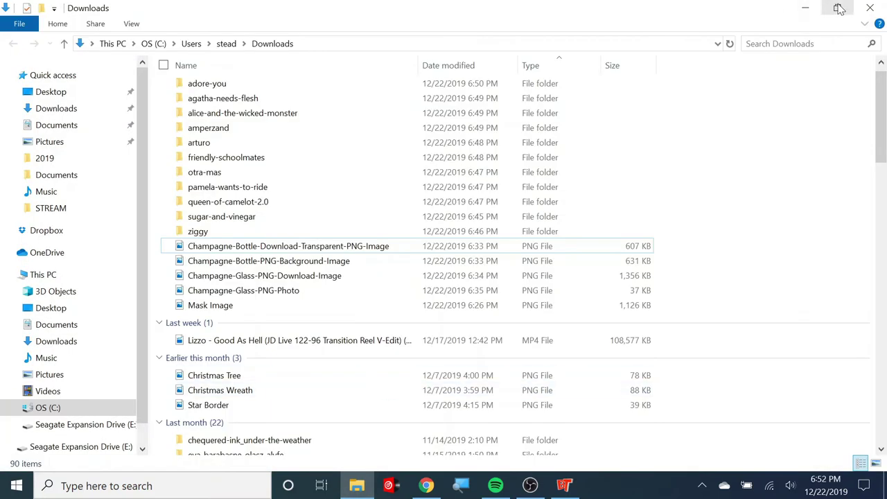
click(836, 8)
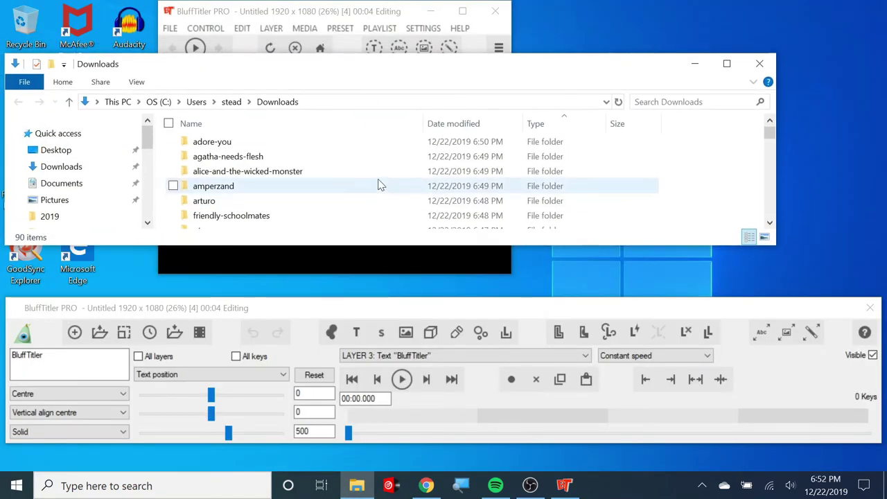
scroll(376, 184, down, 10)
scroll(379, 182, up, 1)
scroll(380, 181, up, 1)
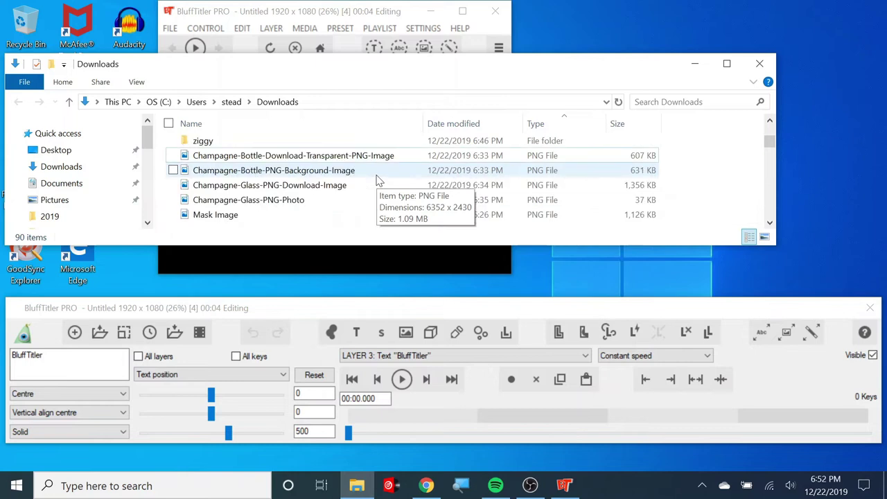
drag(367, 68, 610, 49)
click(562, 153)
drag(562, 153, 201, 175)
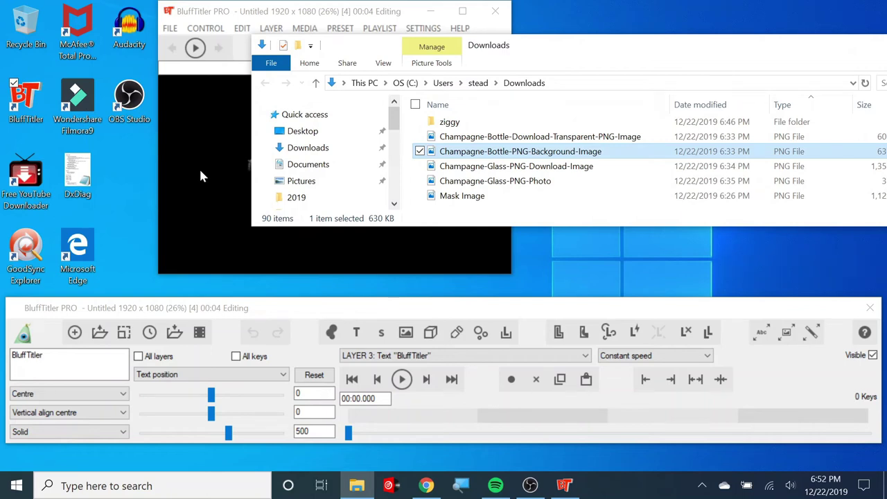
drag(604, 52, 441, 262)
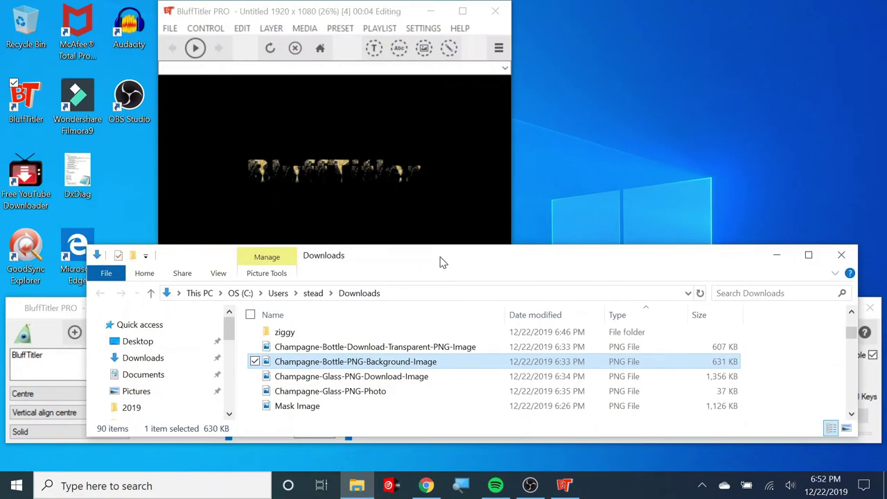
click(323, 175)
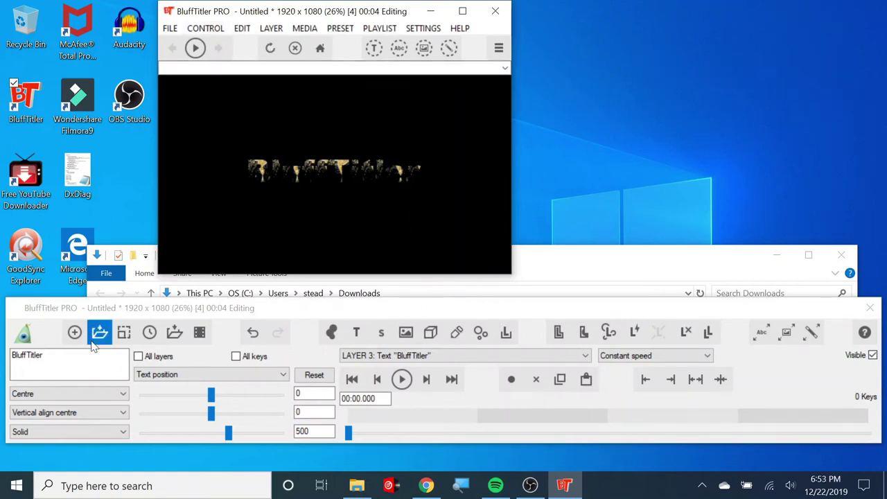
Start a fresh show, discarding the changes to the current one
click(172, 29)
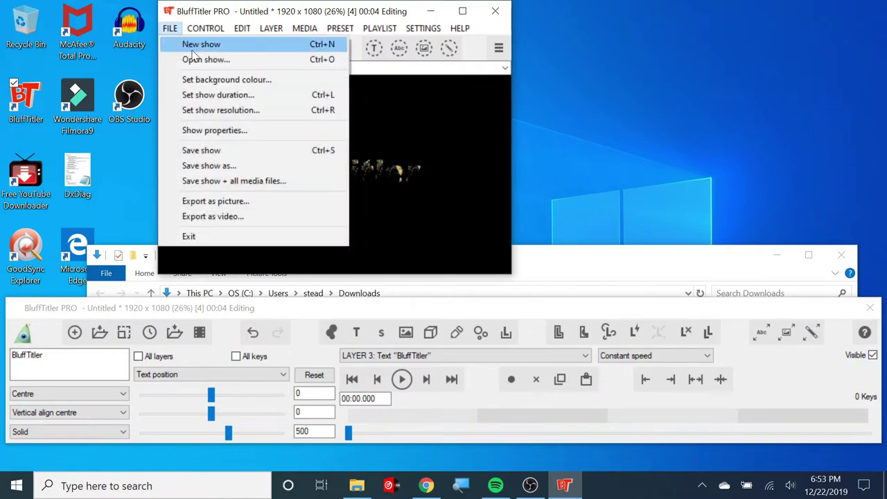
click(196, 42)
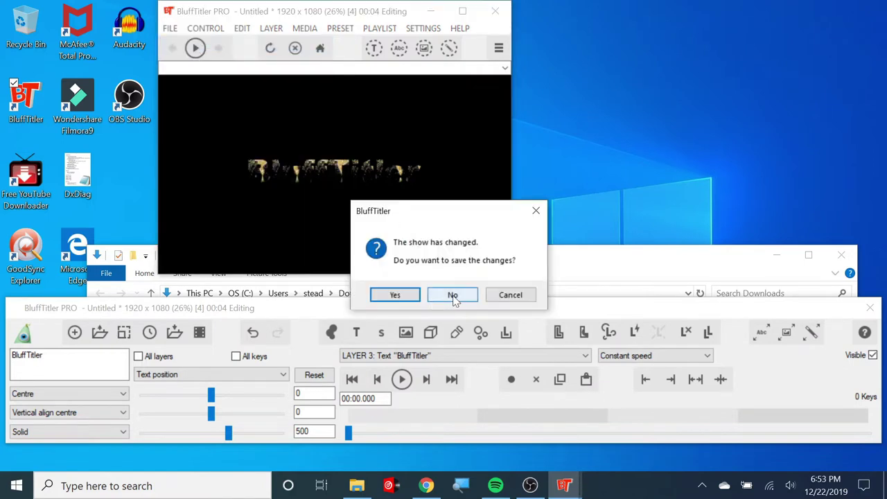
click(452, 295)
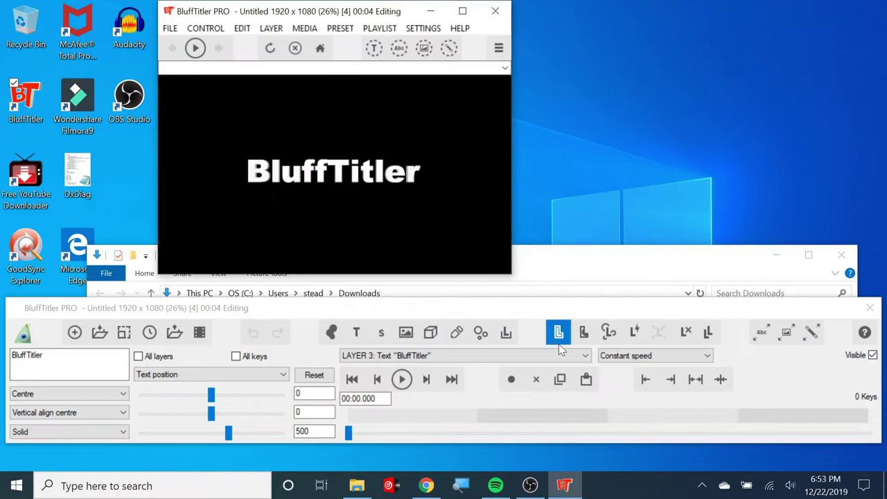
Add Champagne-Bottle-PNG-Background-Image from the Downloads folder to the show as a new picture layer
click(407, 335)
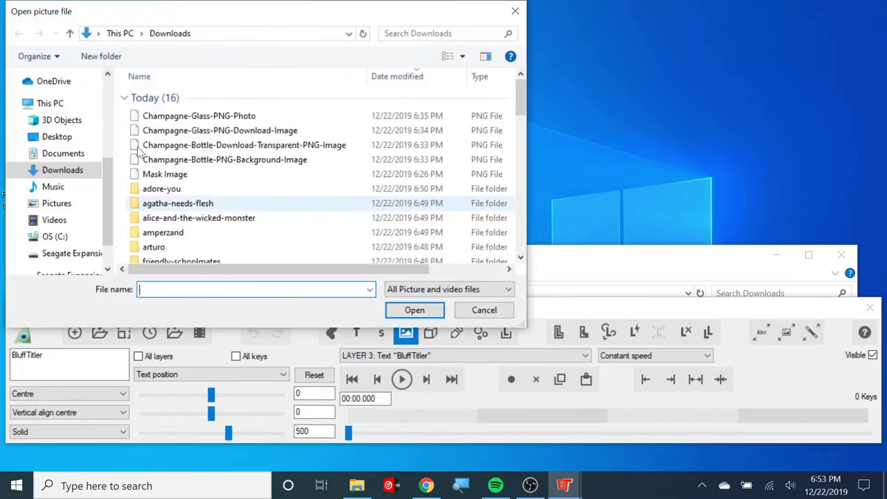
click(234, 118)
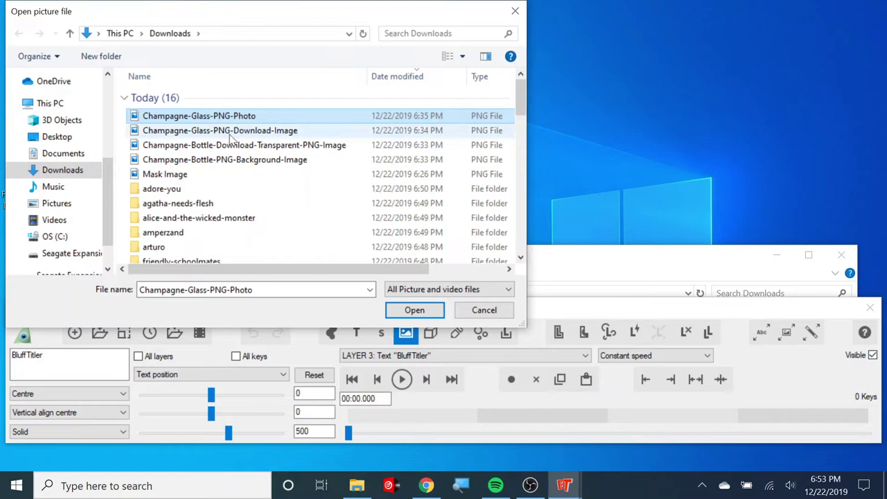
click(231, 163)
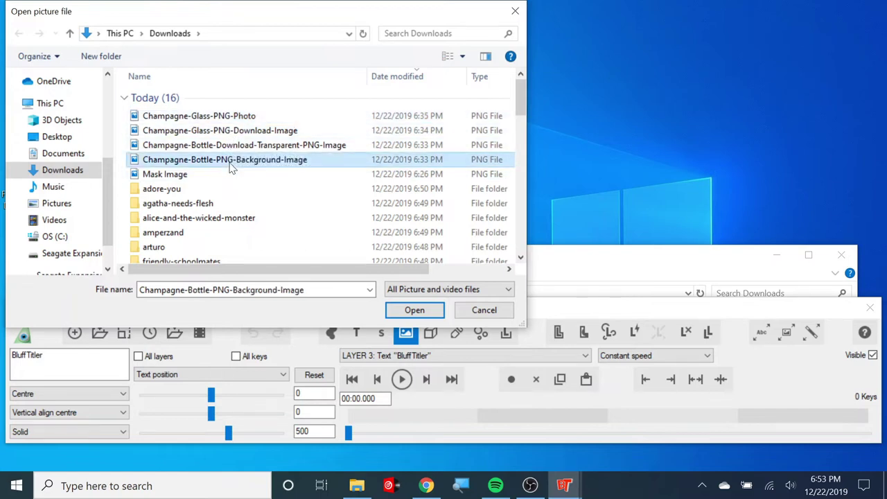
click(421, 311)
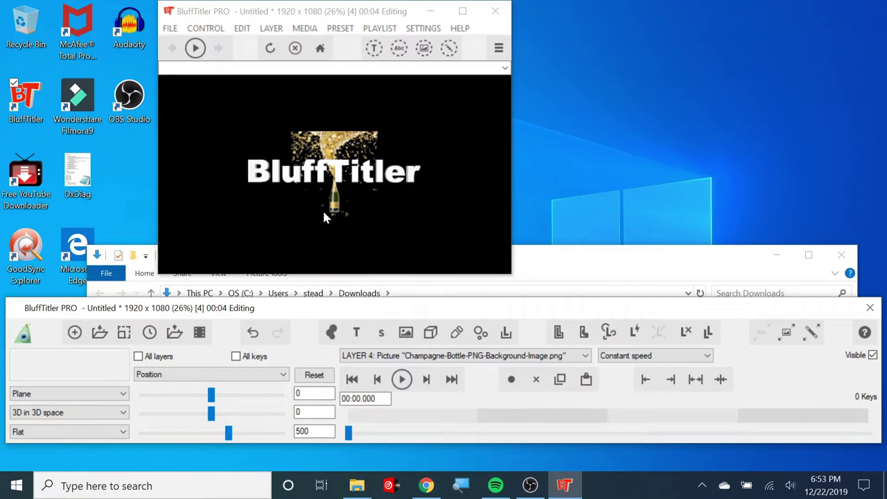
Enlarge the champagne bottle picture layer to a size of about 3.07 horizontally and 2.34 vertically
click(280, 374)
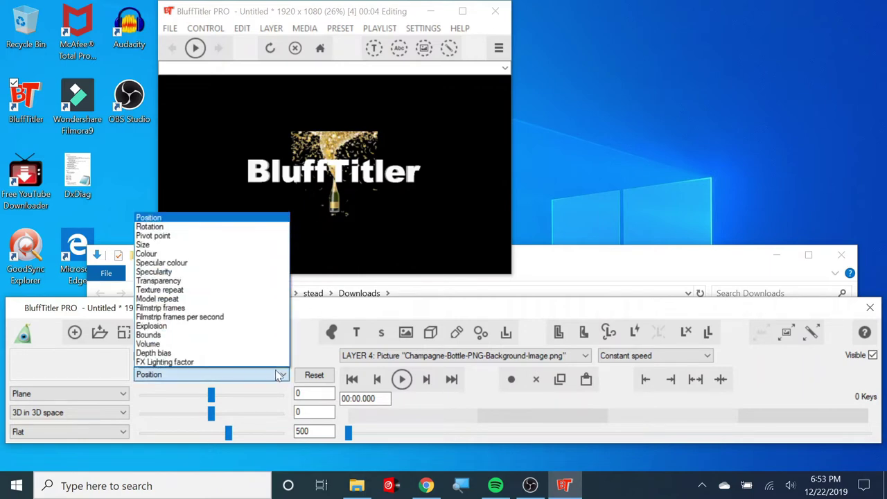
click(208, 245)
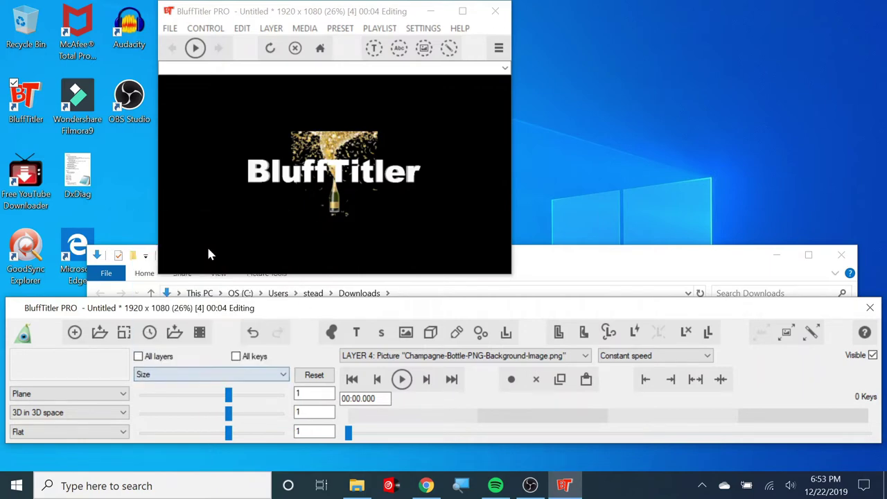
drag(229, 394, 250, 408)
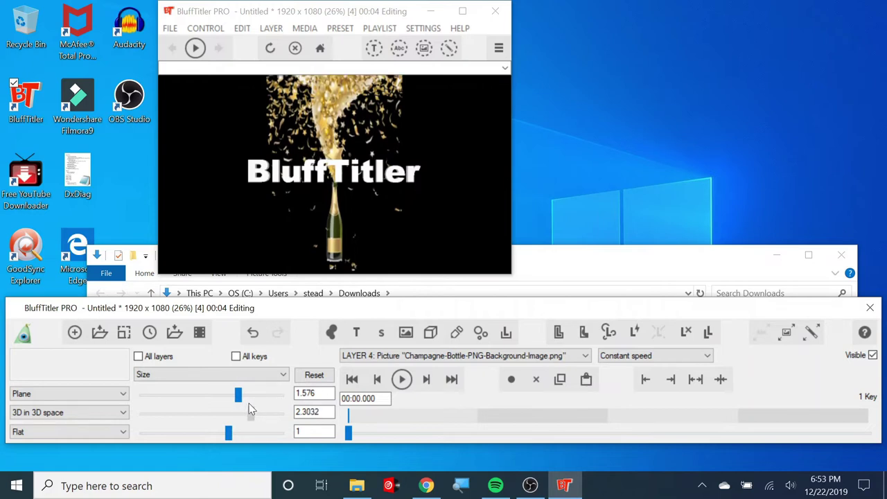
drag(248, 404, 269, 392)
drag(269, 392, 267, 392)
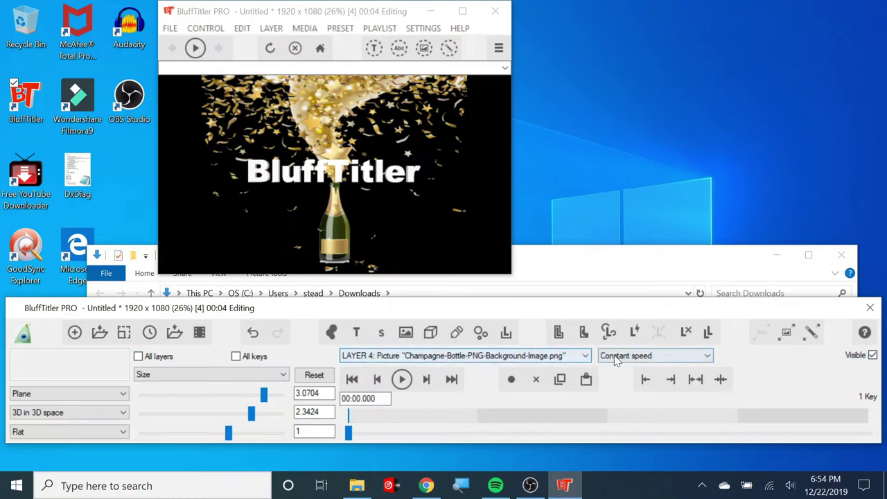
Delete the existing champagne bottle picture layer and add Champagne-Bottle-PNG-Background-Image from Downloads as a fresh picture layer
click(685, 334)
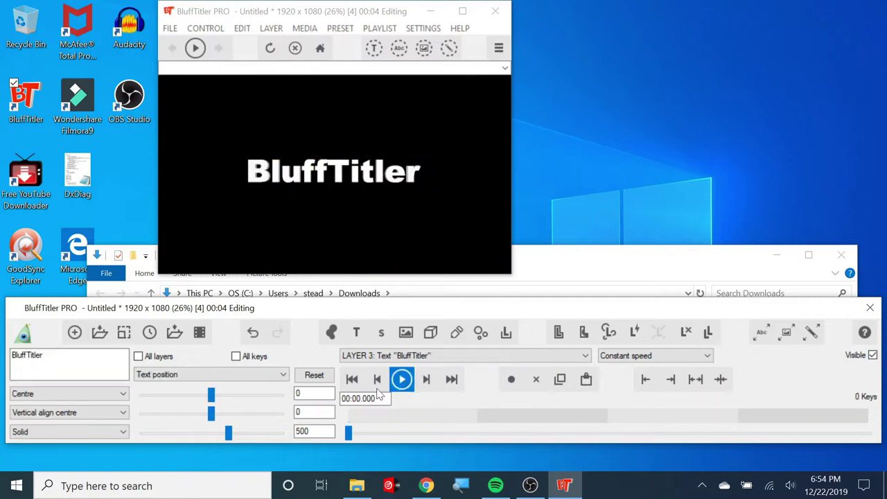
click(407, 332)
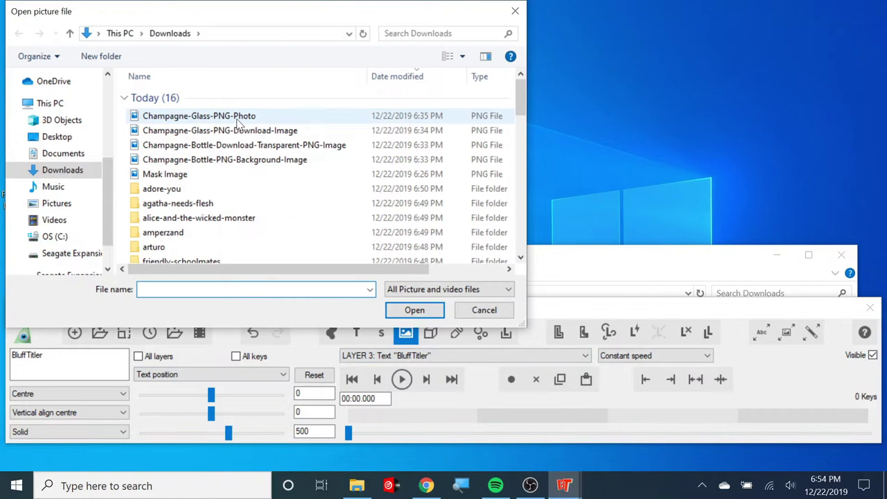
click(246, 161)
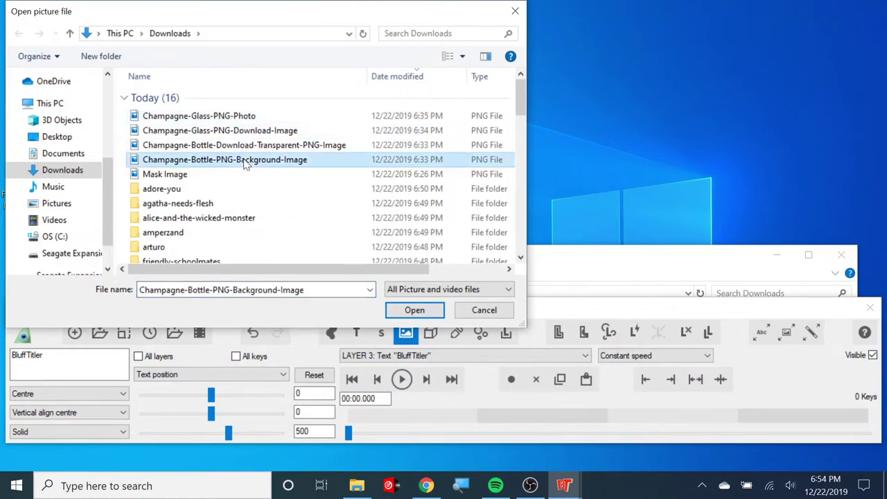
click(402, 312)
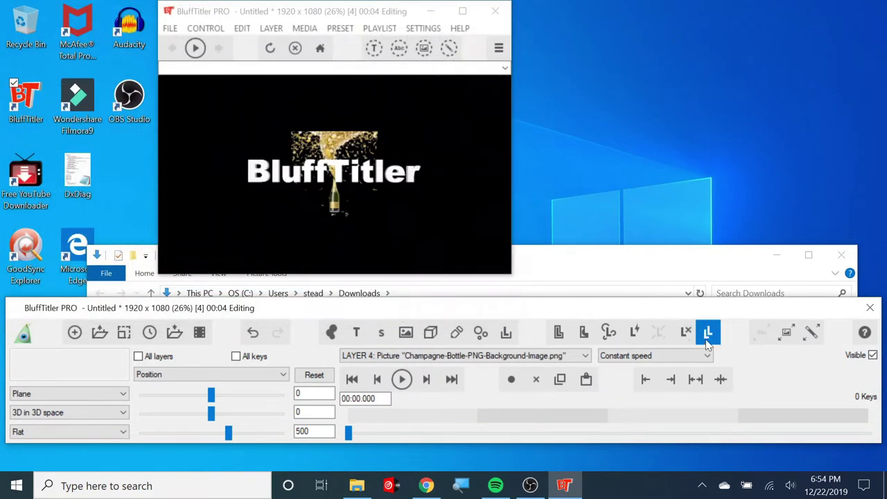
Replace the champagne bottle layer with a new picture layer using Champagne-Bottle-Download-Transparent-PNG-Image
click(685, 335)
click(407, 342)
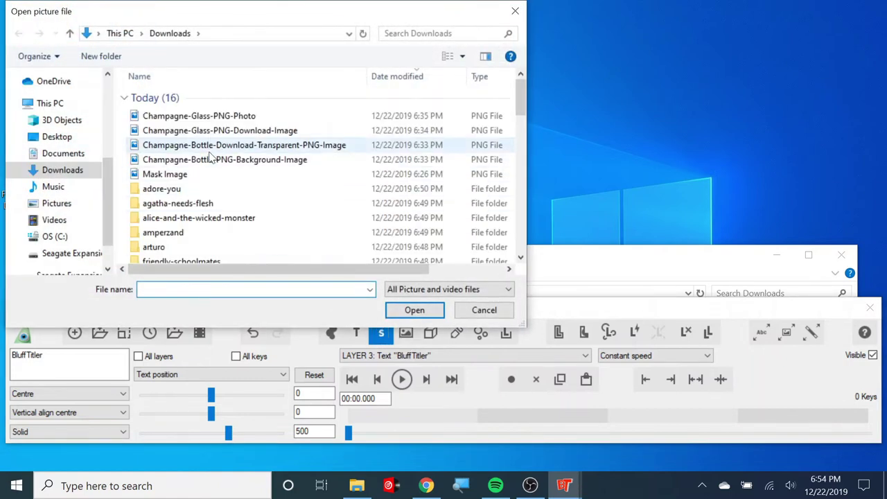
click(213, 148)
click(407, 310)
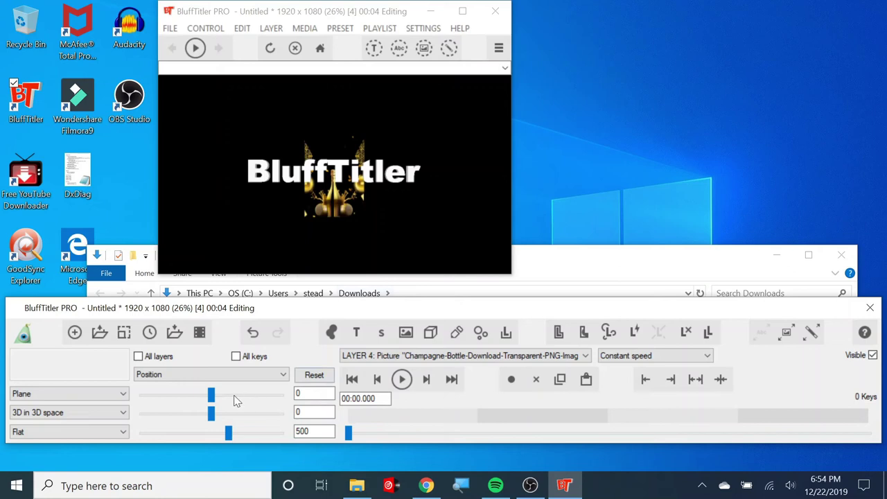
Enlarge the double-bottle picture to a size of about 2.26 horizontally and 2.30 vertically
click(277, 375)
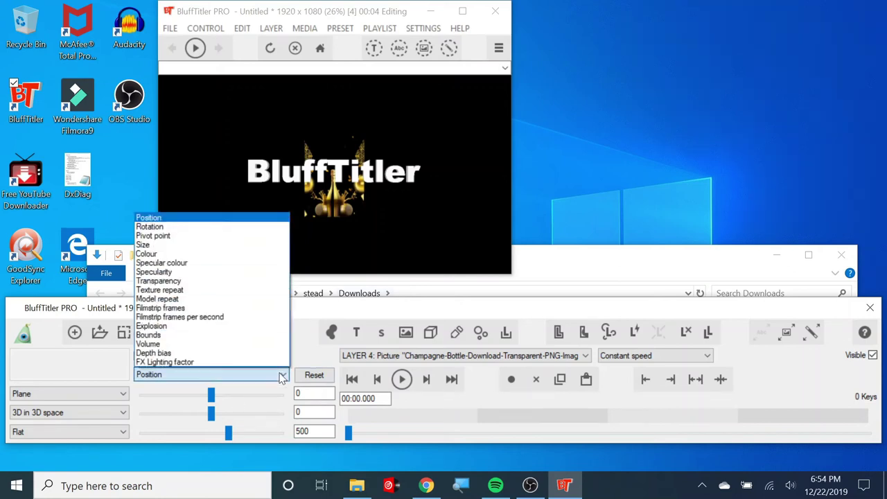
click(172, 245)
drag(227, 413, 311, 395)
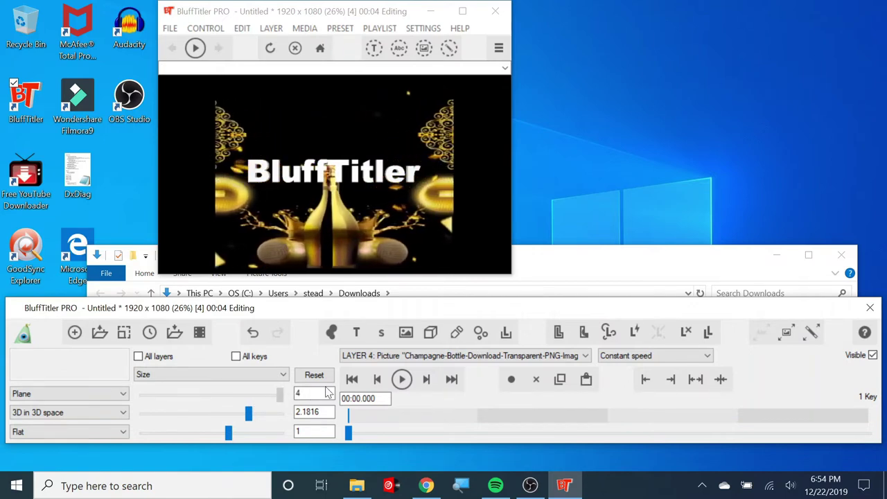
drag(254, 415, 246, 370)
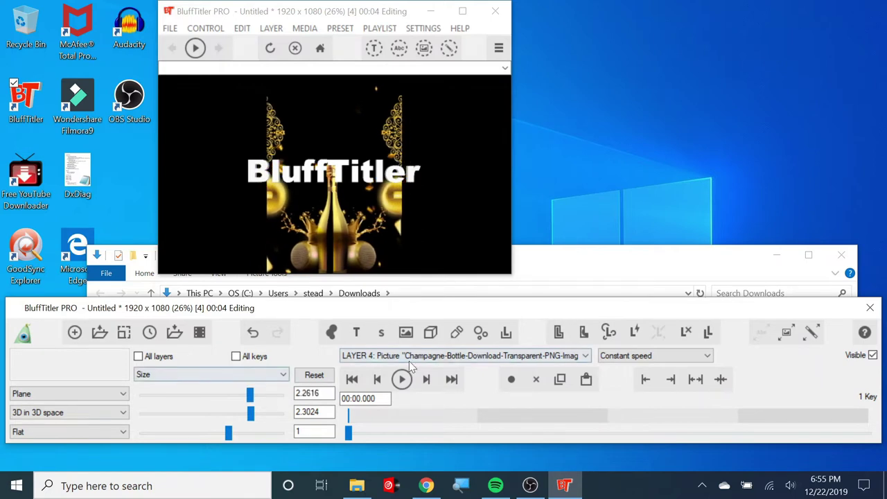
Delete the current champagne bottle picture layer and add Champagne-Glass-PNG-Photo from Downloads as a new picture layer
click(683, 334)
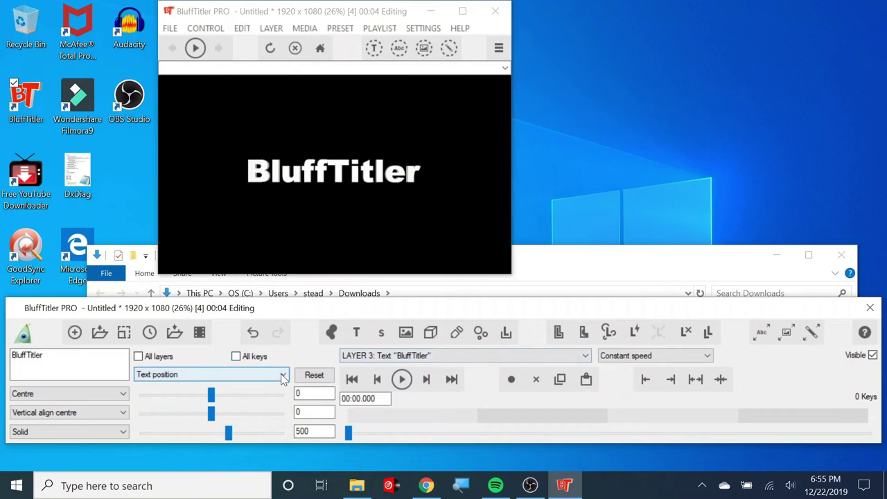
click(406, 334)
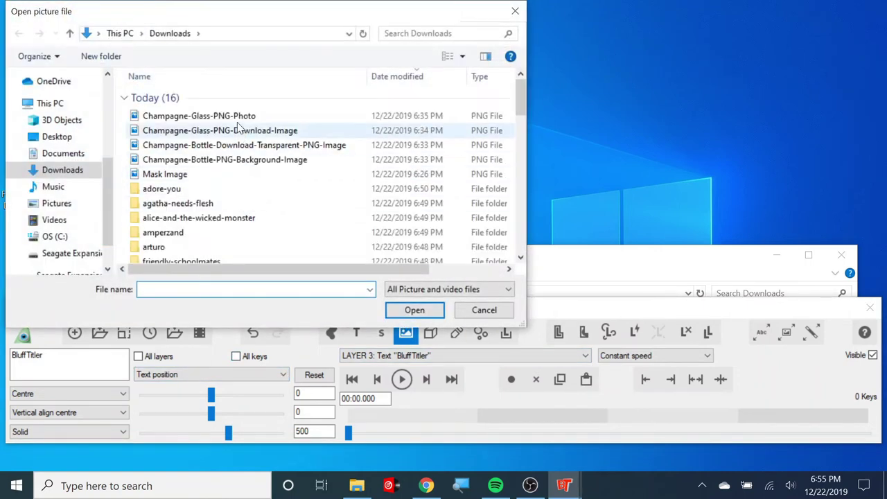
click(325, 115)
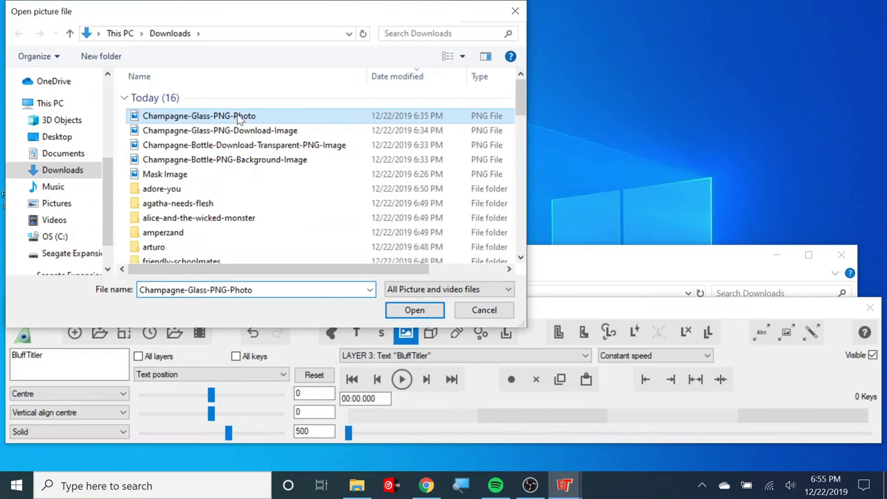
click(414, 310)
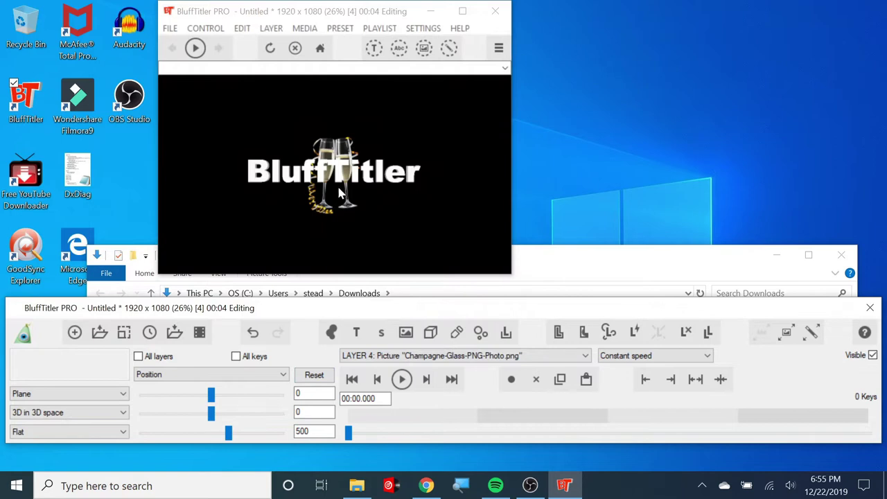
Move the champagne glasses picture to the lower right of the frame, at about X 339.2 and Y -138.4
click(273, 375)
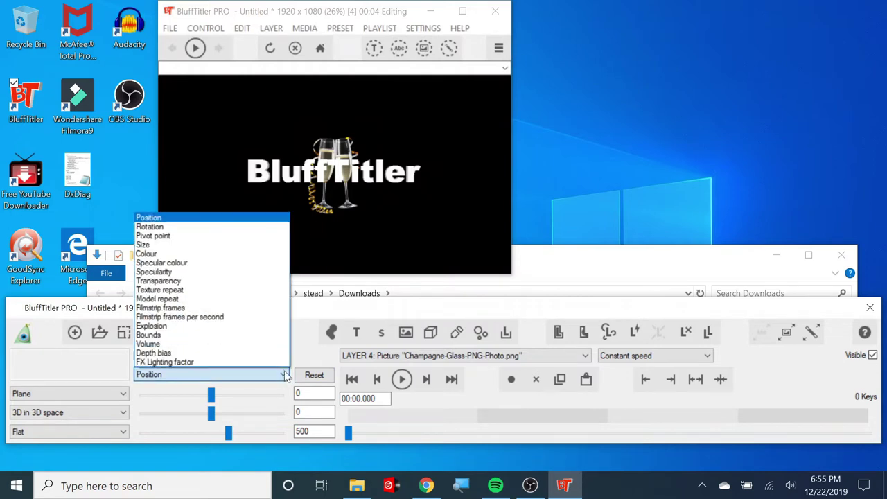
click(348, 202)
drag(348, 201, 456, 238)
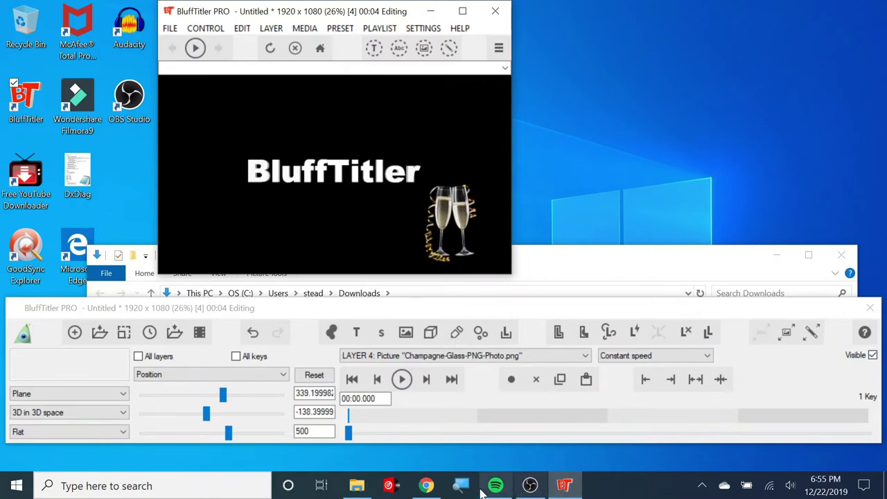
Switch to Chrome, bring up the PNG Arts Holidays & Events page and open the site search
click(426, 485)
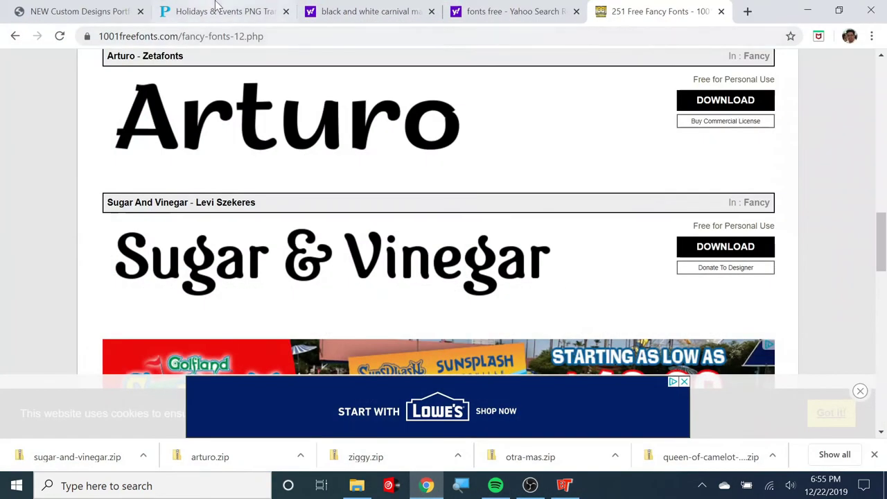
click(234, 11)
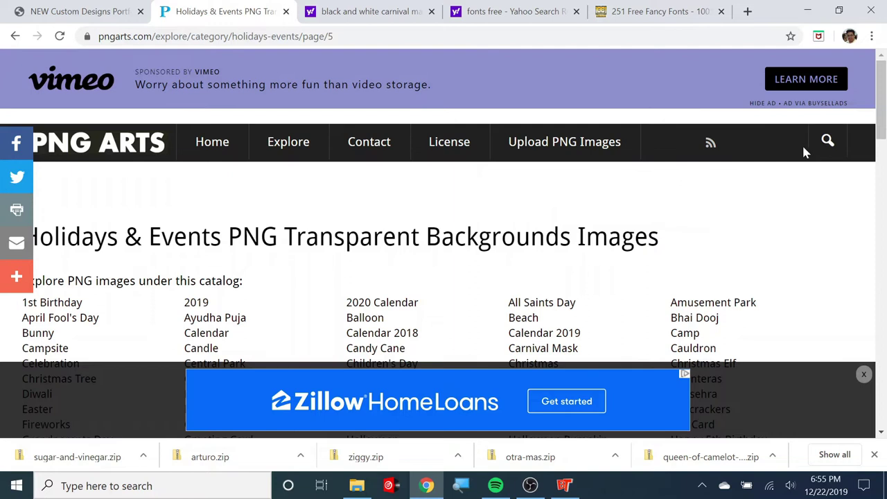
click(827, 141)
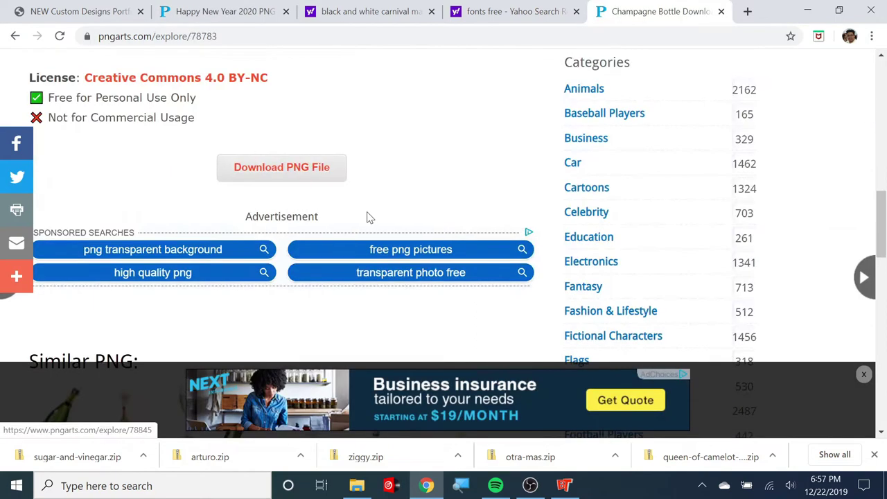
Examine the champagne bottle images, including Champagne Bottle PNG Image with Transparent Background, and their similar PNGs for a suitable picture
scroll(367, 214, up, 10)
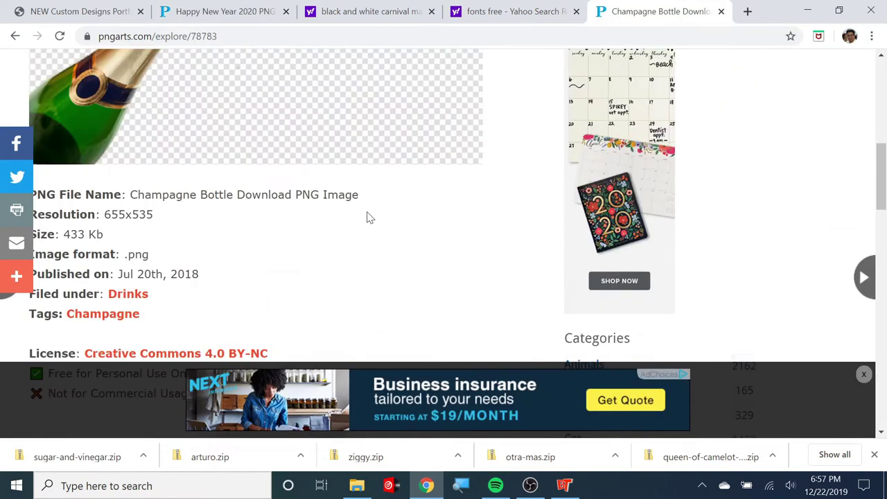
scroll(366, 213, down, 4)
scroll(367, 219, down, 10)
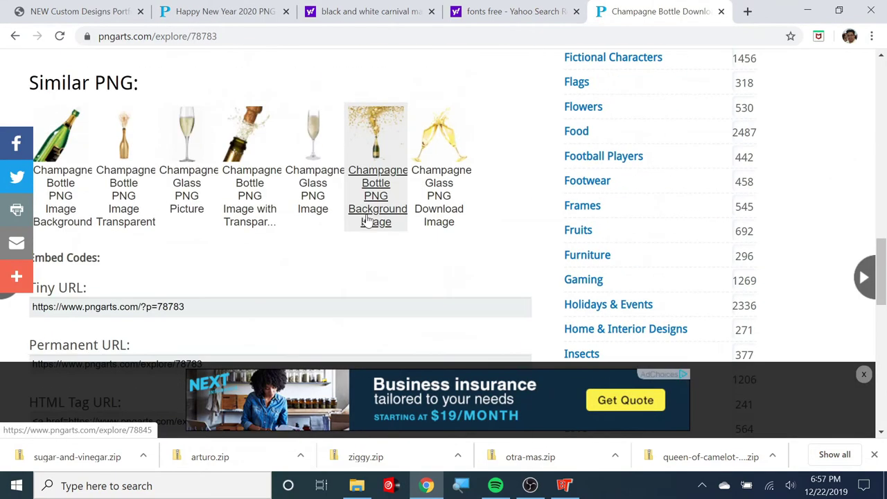
click(249, 178)
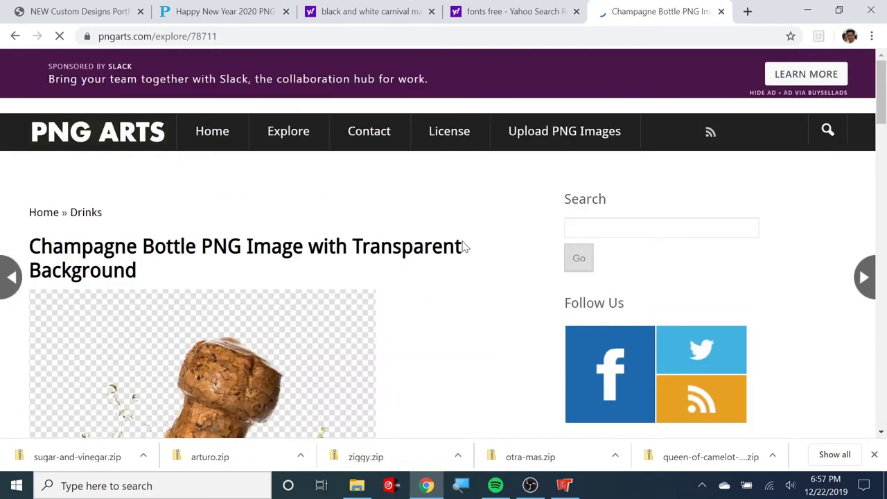
scroll(464, 245, down, 4)
scroll(466, 244, down, 5)
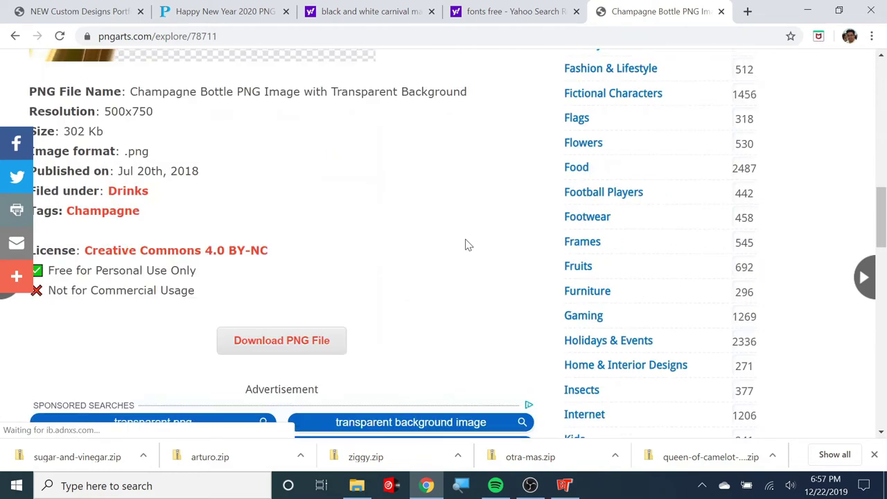
scroll(468, 246, down, 4)
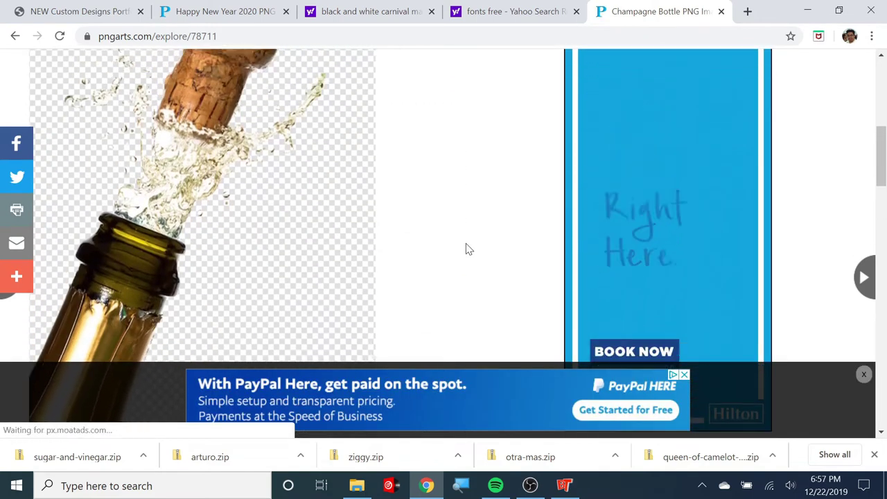
scroll(469, 249, down, 4)
scroll(466, 252, down, 7)
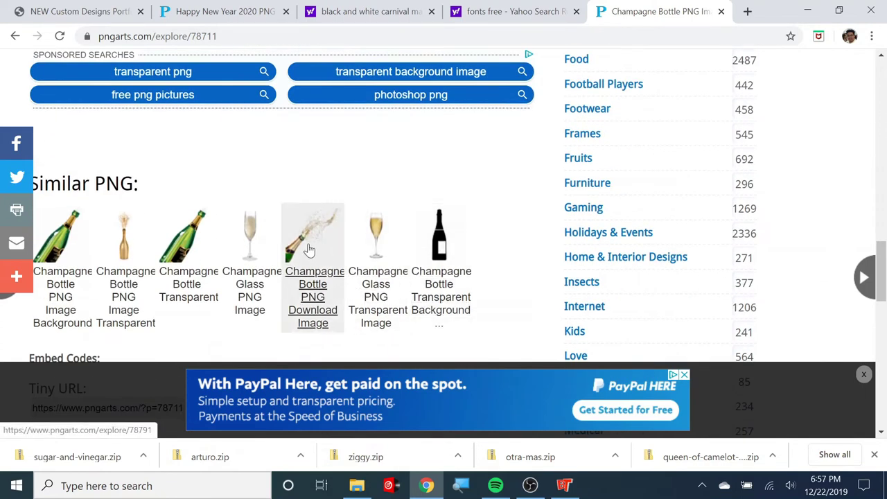
Open the similar image Champagne Bottle PNG Image Transparent and download its PNG file
click(122, 255)
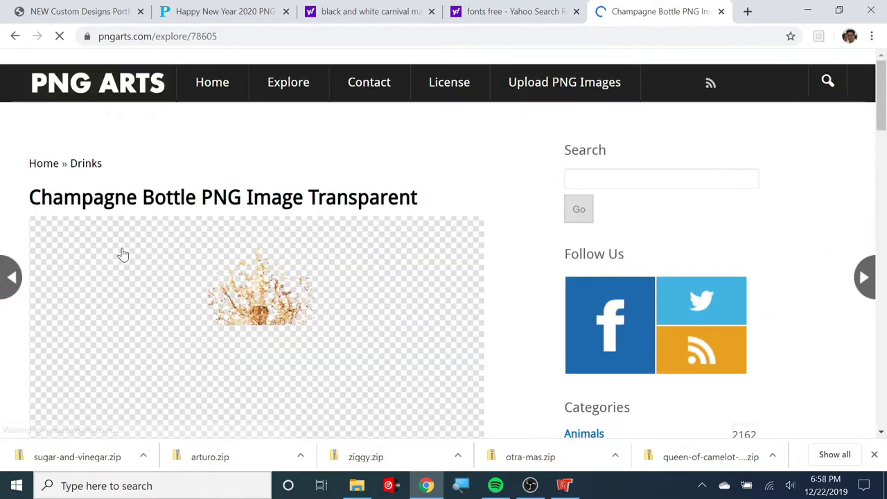
scroll(423, 245, down, 5)
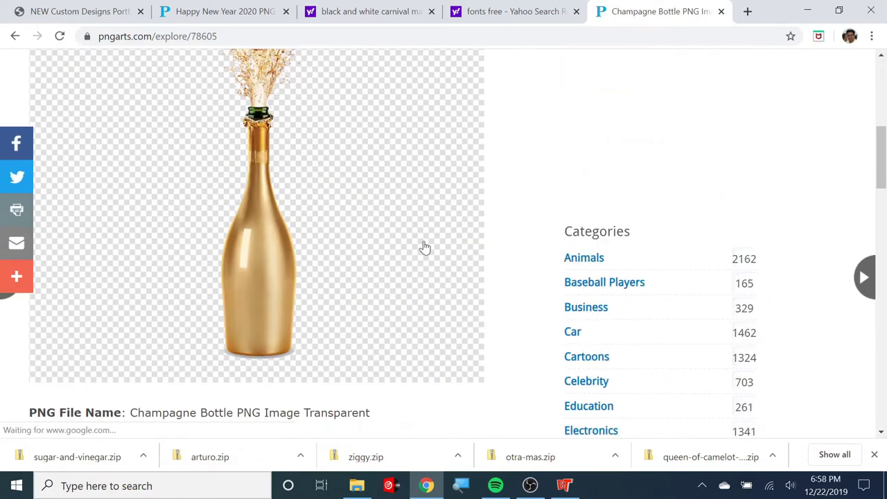
scroll(422, 248, down, 4)
scroll(344, 284, down, 4)
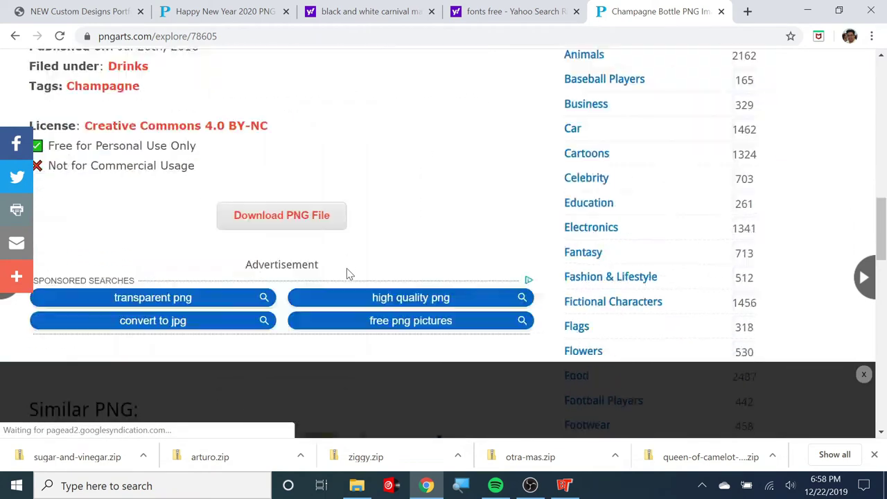
click(290, 109)
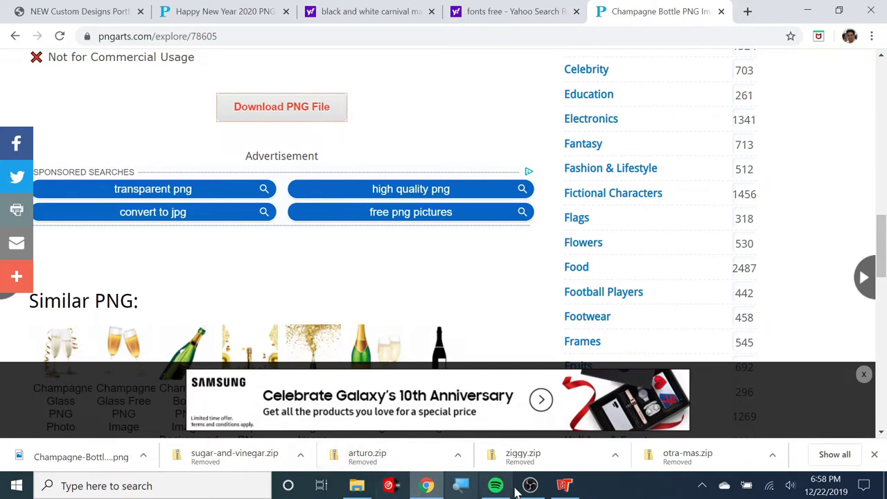
Switch back to BluffTitler and add the downloaded Champagne-Bottle-PNG-Image-Transparent as a new picture layer
click(565, 485)
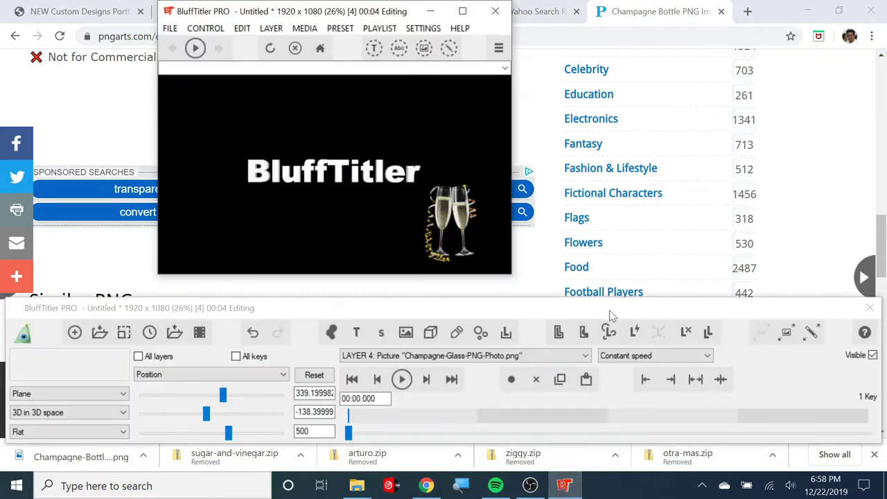
click(405, 332)
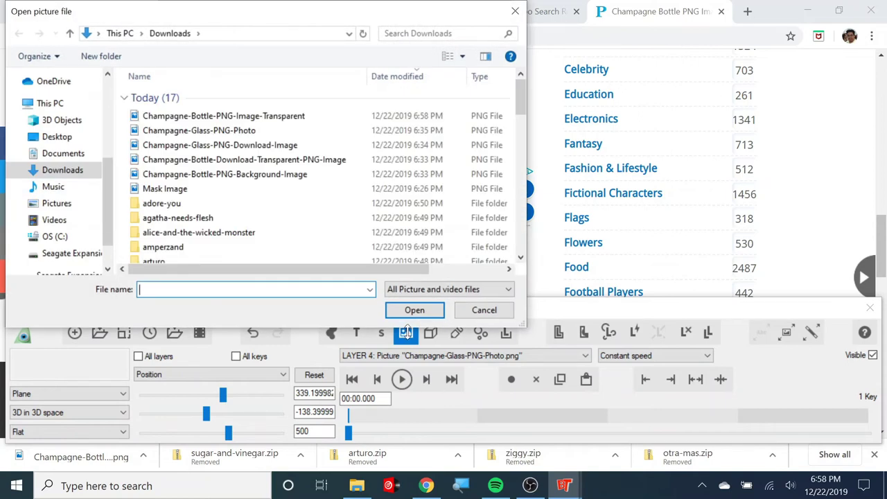
click(215, 117)
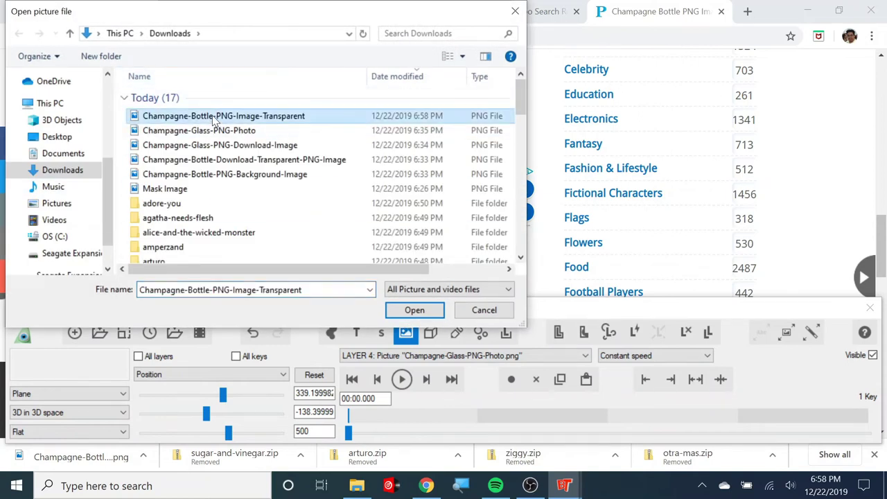
click(410, 311)
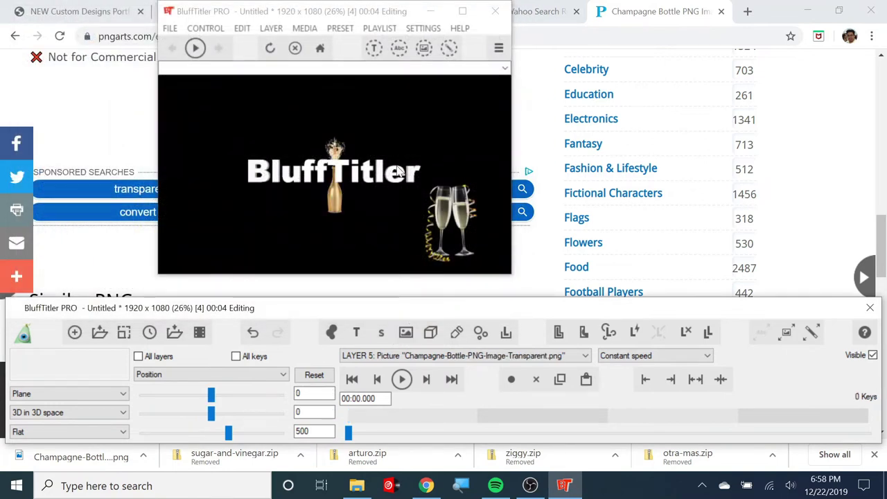
Enlarge the gold champagne bottle picture to a size of about 2.46 both horizontally and vertically
click(208, 374)
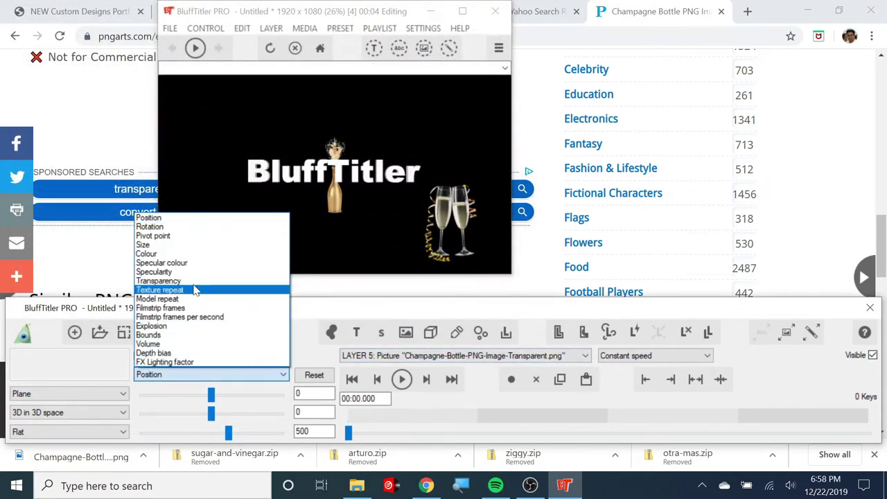
click(179, 245)
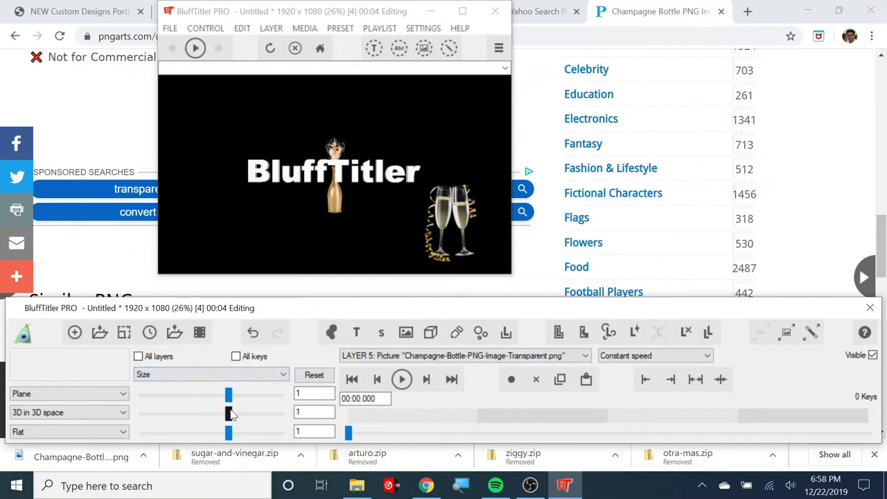
drag(232, 414, 253, 397)
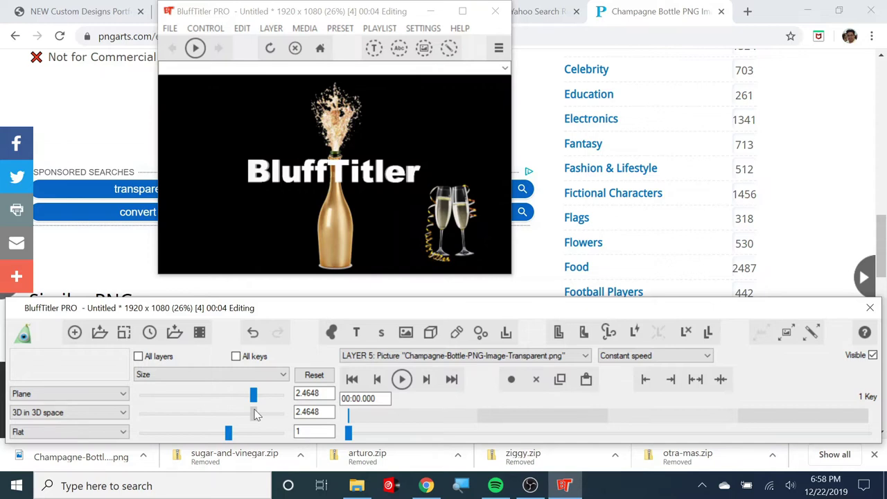
Tilt the champagne bottle picture by setting only its third rotation value to about -29
click(283, 375)
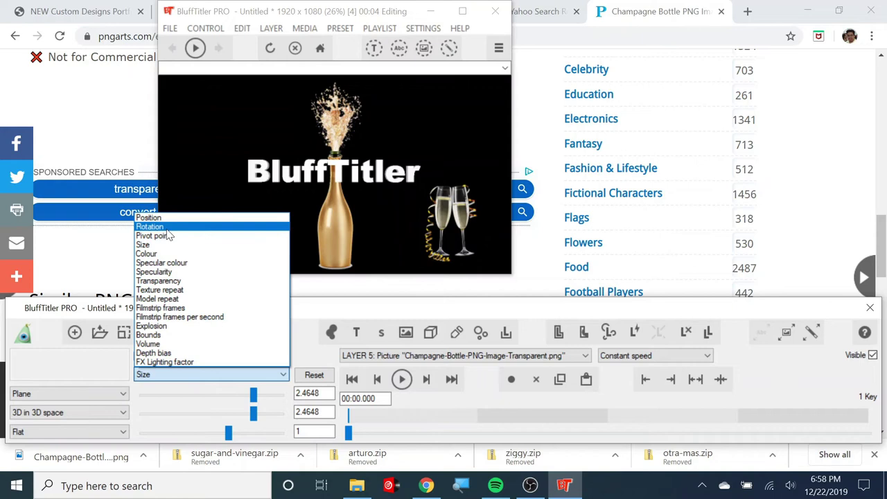
click(167, 226)
drag(214, 401, 218, 419)
click(313, 377)
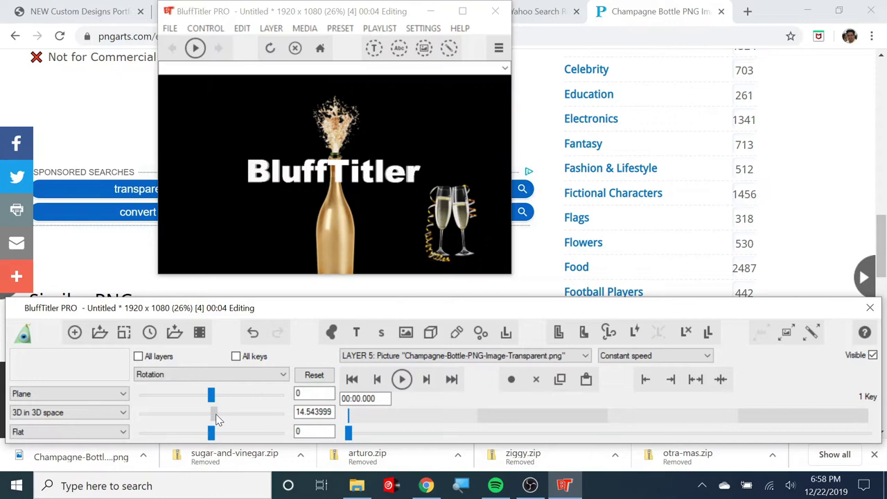
click(315, 377)
drag(213, 437, 206, 437)
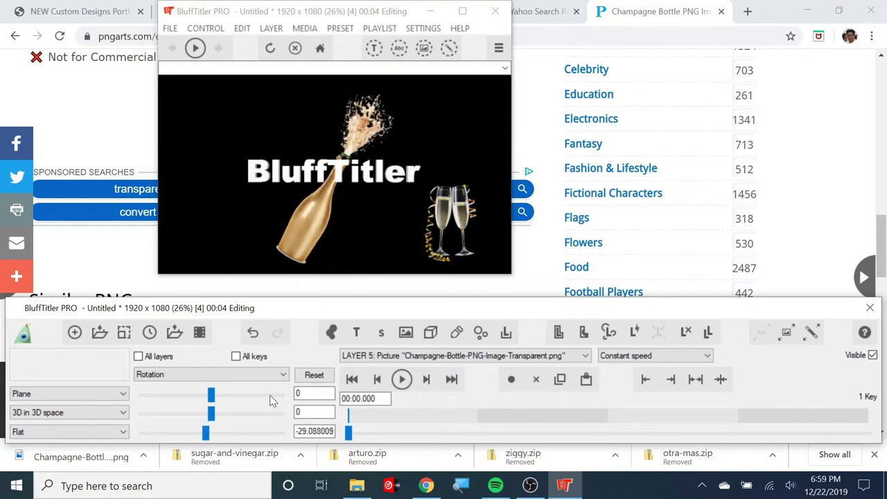
Move the champagne bottle picture to the left side of the scene, at about -323 horizontally and -8 vertically
click(278, 374)
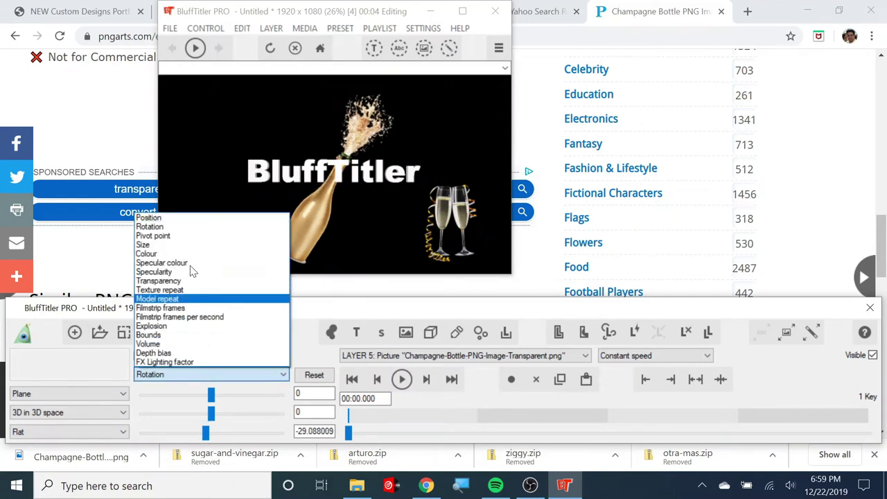
click(184, 217)
mouse_move(302, 222)
mouse_down()
mouse_move(223, 227)
mouse_move(232, 235)
mouse_move(247, 227)
mouse_move(185, 230)
mouse_move(201, 225)
mouse_move(173, 233)
mouse_move(205, 234)
mouse_move(179, 240)
mouse_up()
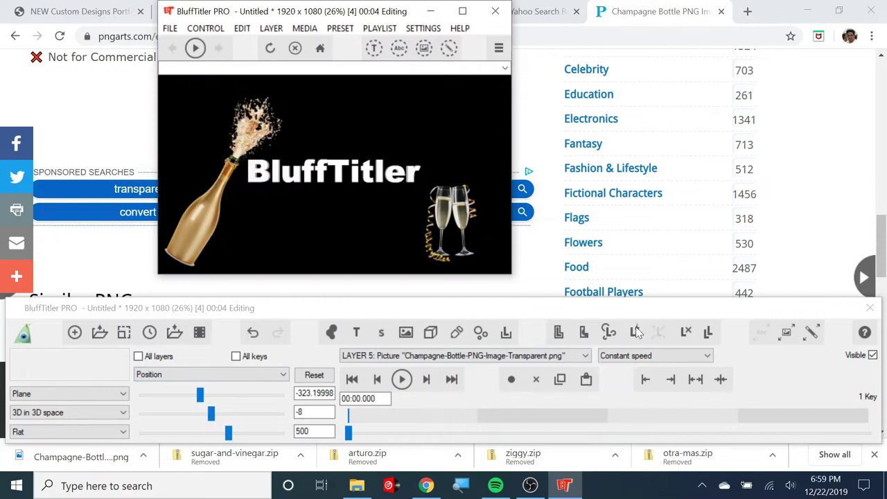
Replace the wording of the BluffTitler text layer with 2020
click(586, 356)
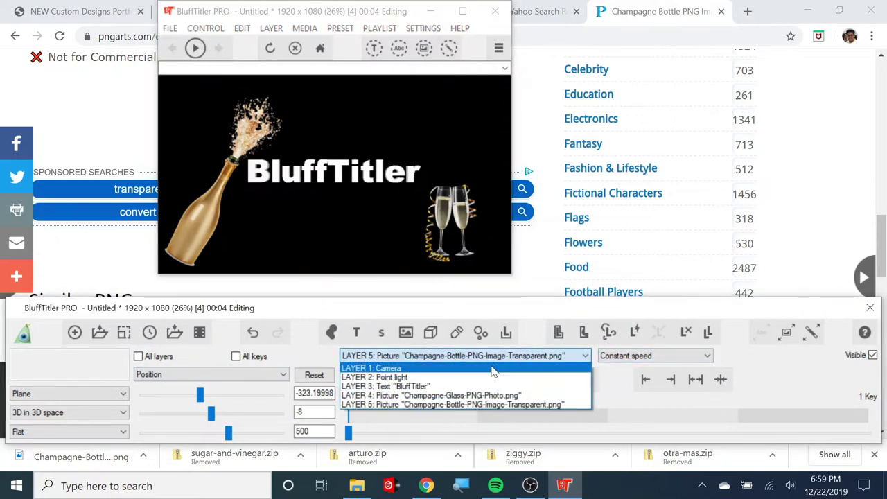
click(462, 386)
drag(44, 355, 10, 353)
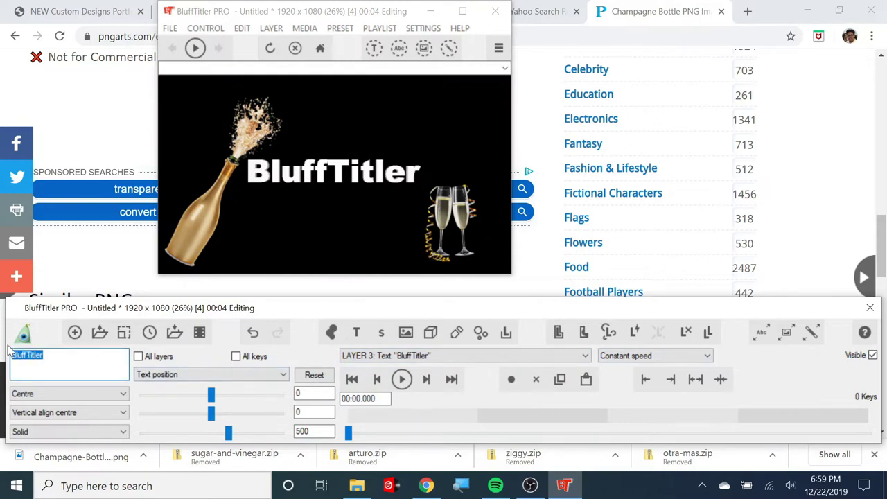
text(2010)
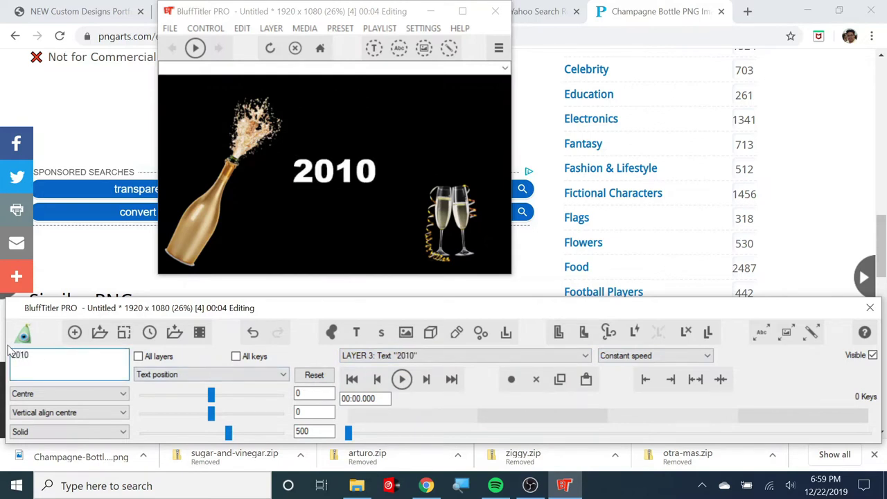
key(BackSpace)
key(BackSpace)
text(20)
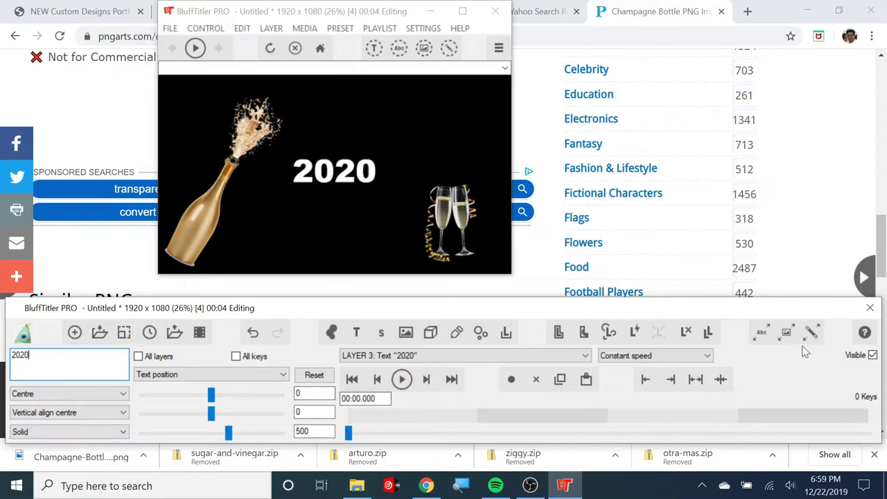
Try the Arturo Trial font on the 2020 text layer
click(760, 334)
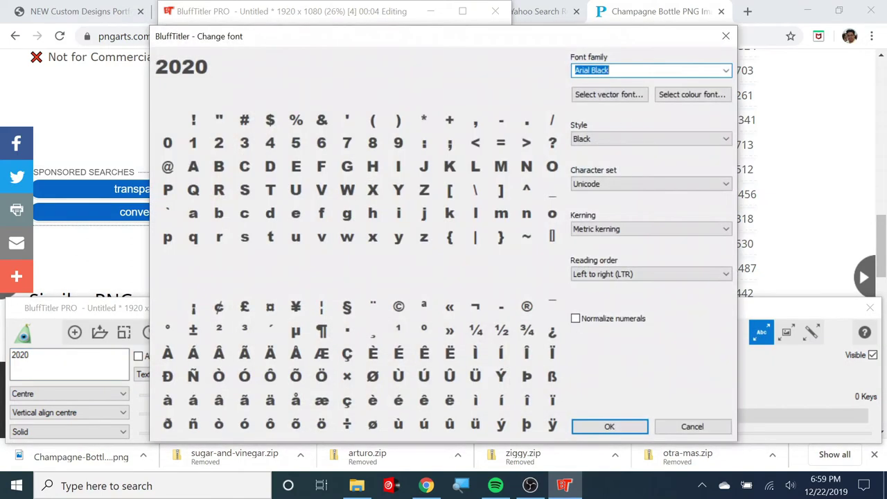
click(725, 71)
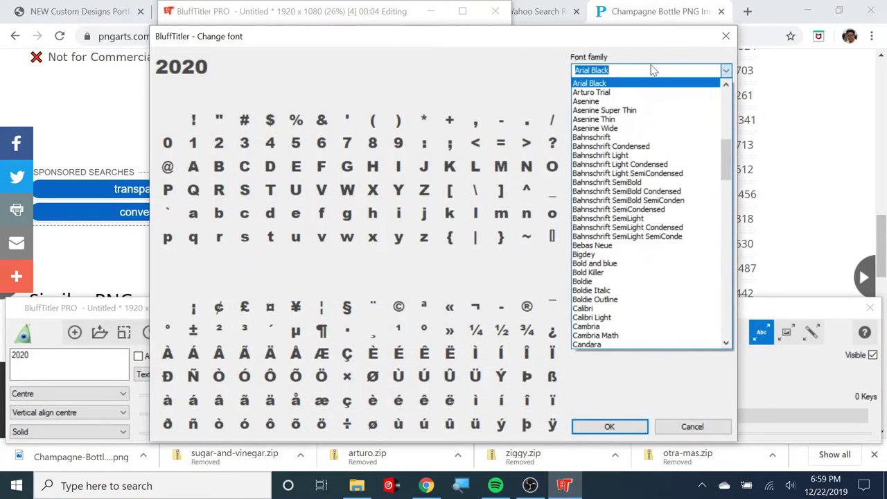
click(631, 83)
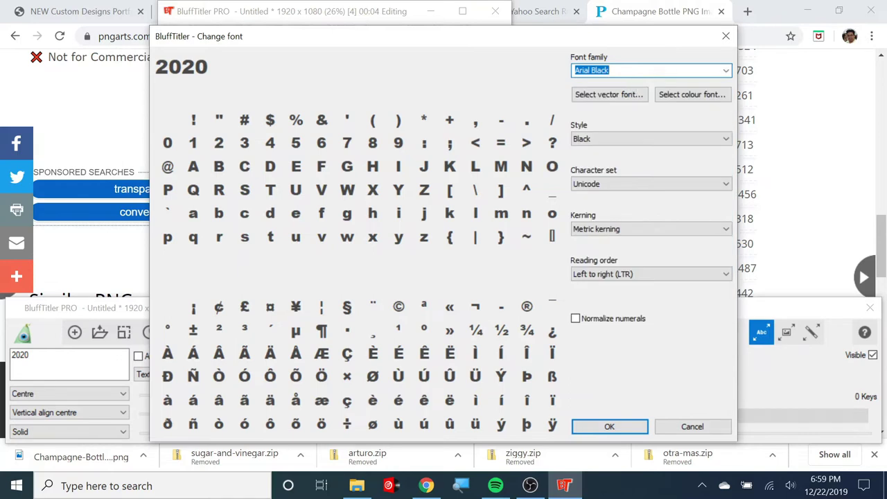
click(725, 70)
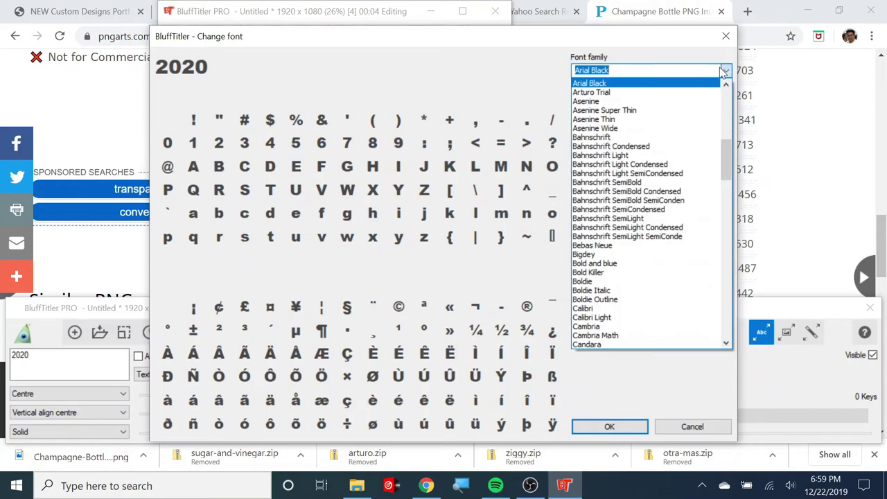
click(685, 93)
key(Down)
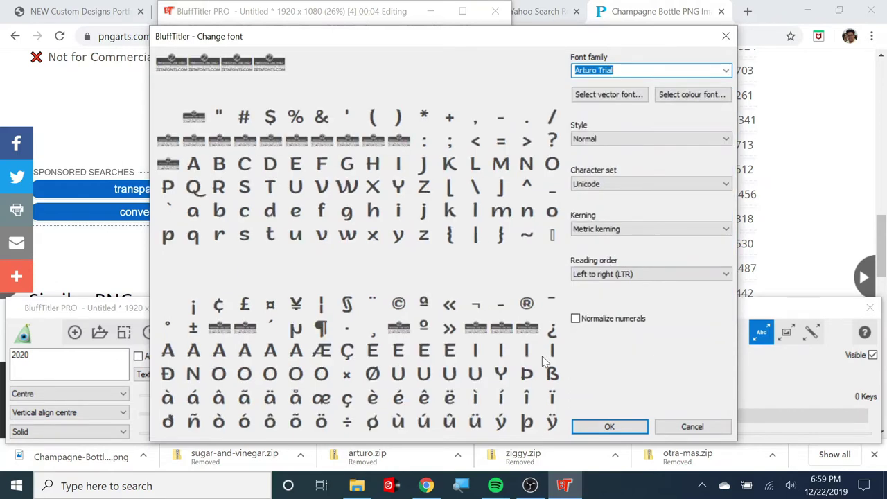
click(594, 430)
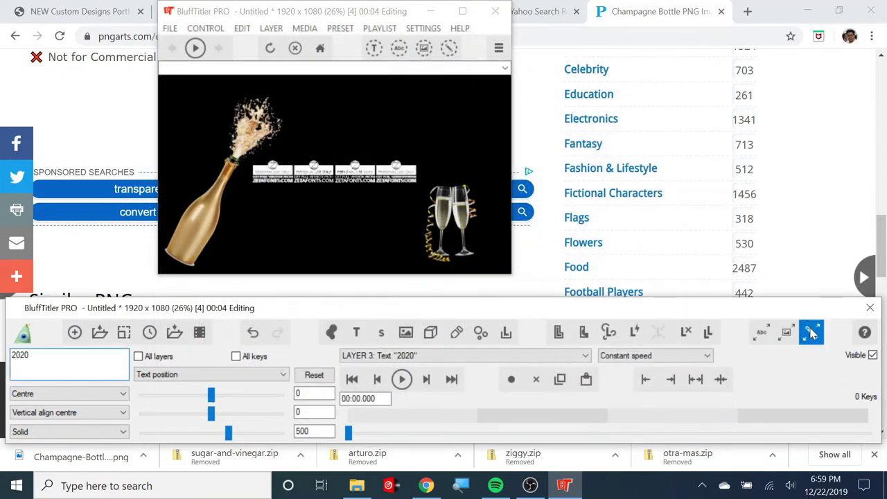
Preview the installed font families on the 2020 text and apply the Gabrielle font
click(760, 335)
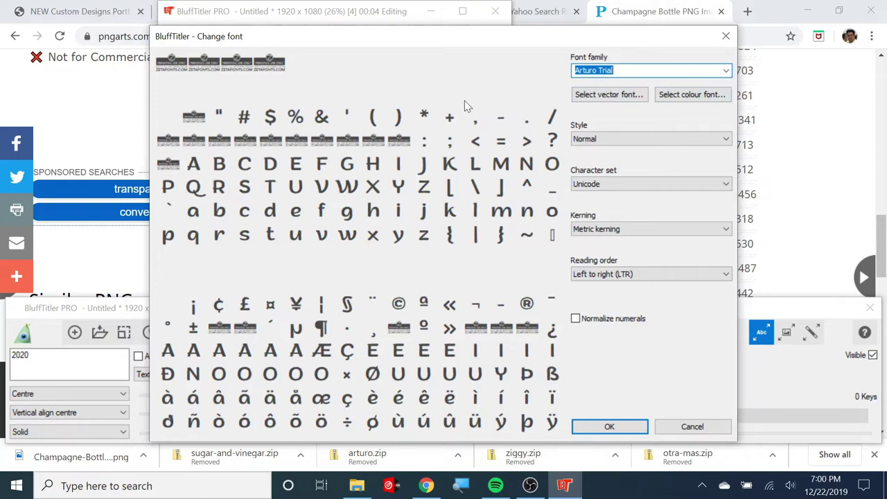
key(Down)
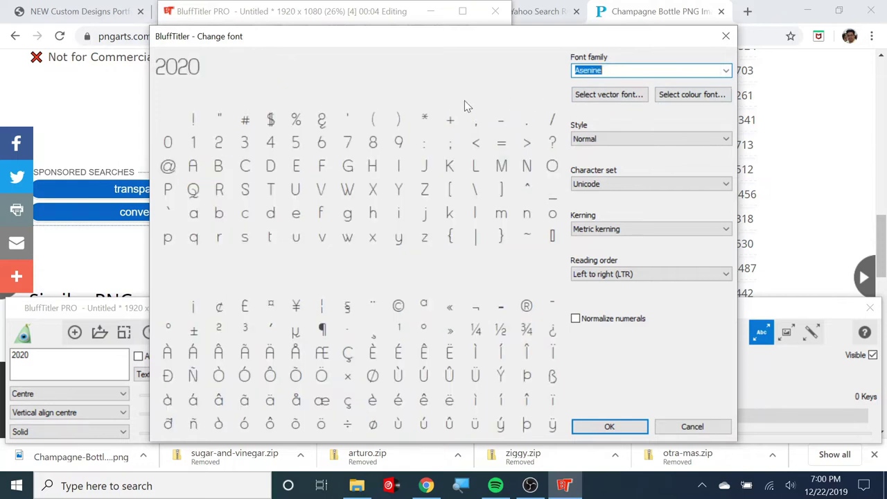
key(Down)
key(Down)
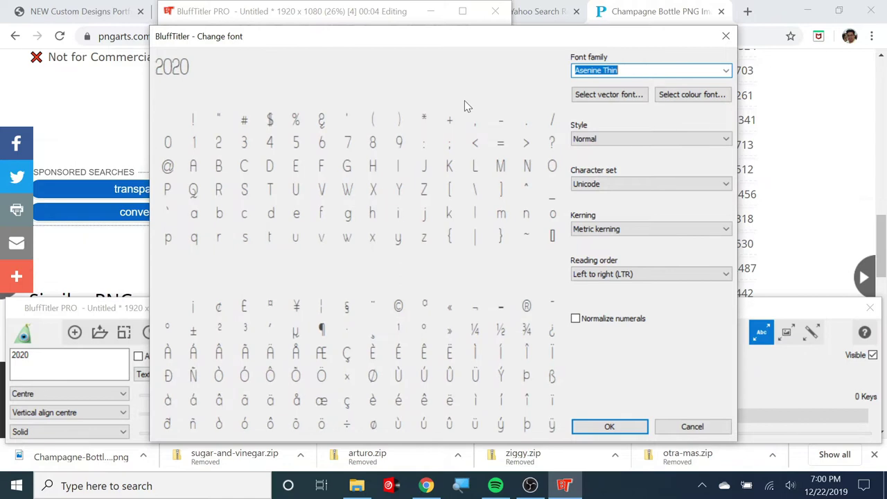
key(Down)
key(Down)
key(Down)
key(Down)
key(Down)
key(Down)
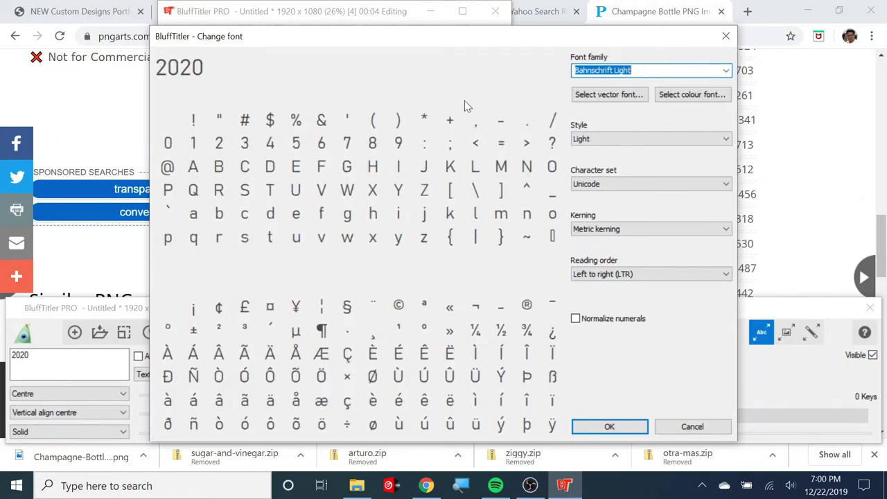
key(Down)
key(Down)
key(Down)
key(Down)
key(Down)
key(Down)
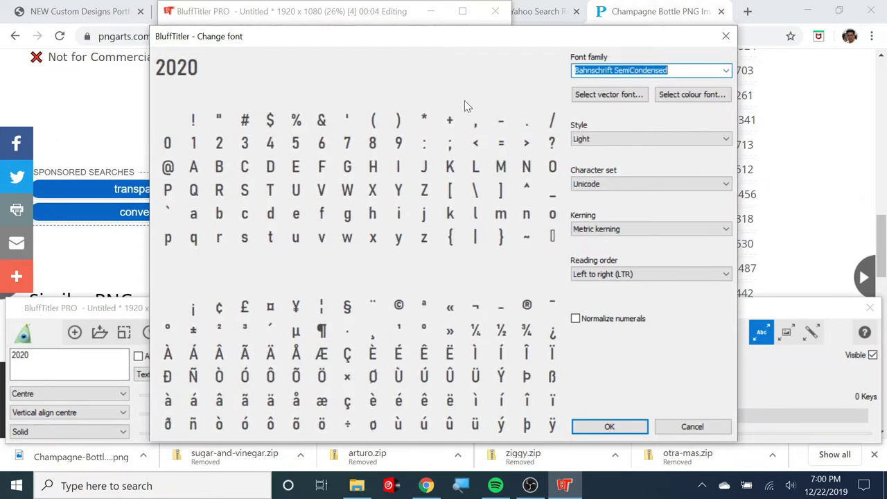
key(Down)
key(Down)
key(Down)
key(Down)
key(Down)
key(Down)
key(Down)
key(Down)
key(Down)
key(Down)
key(Down)
key(Down)
key(Down)
key(Down)
key(Down)
key(Down)
key(Down)
key(Down)
key(Down)
key(Down)
key(Down)
key(Down)
key(Down)
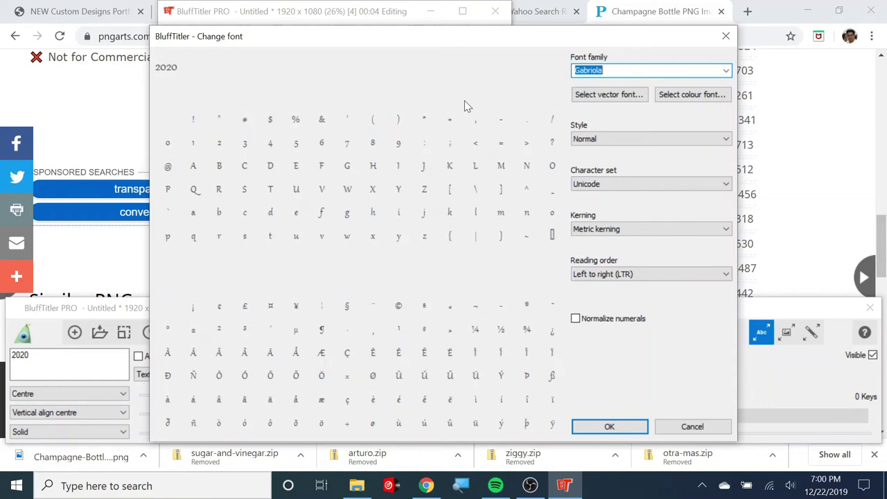
key(Down)
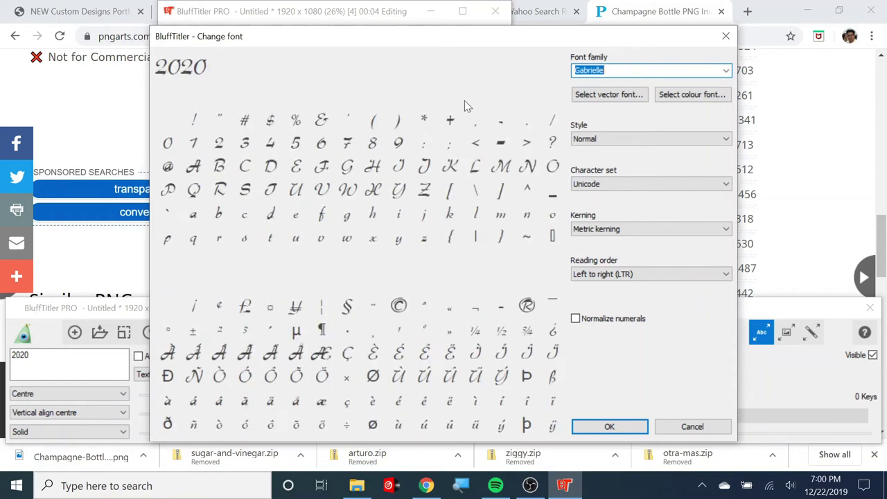
click(589, 429)
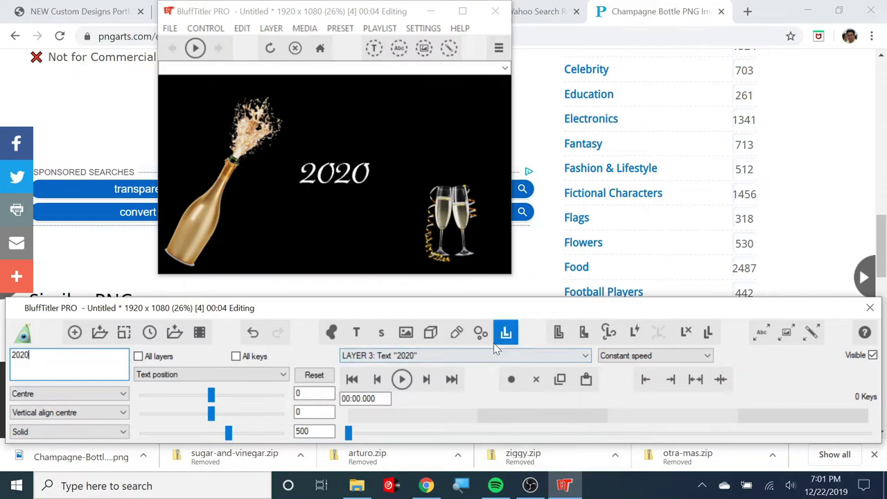
Add a text layer reading Desert Harbor and place it above 2020, at about 41 horizontally and 145 vertically
click(356, 333)
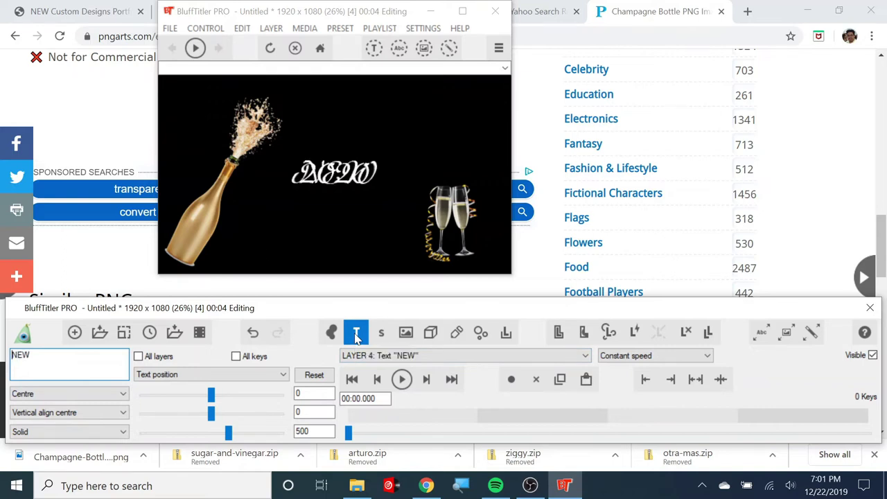
drag(30, 354, 3, 345)
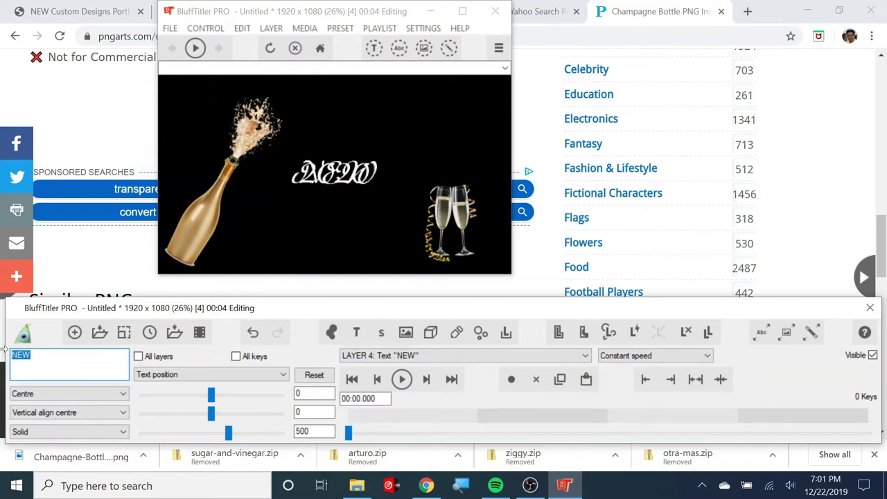
text(De)
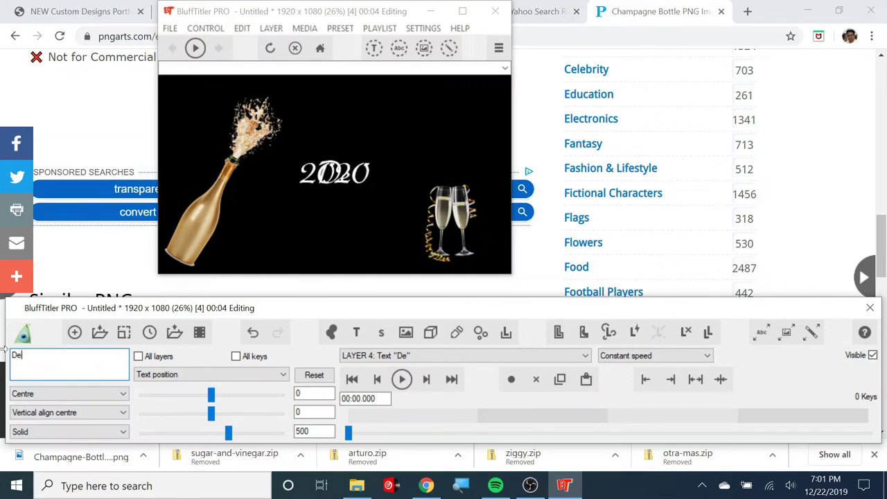
text(sert)
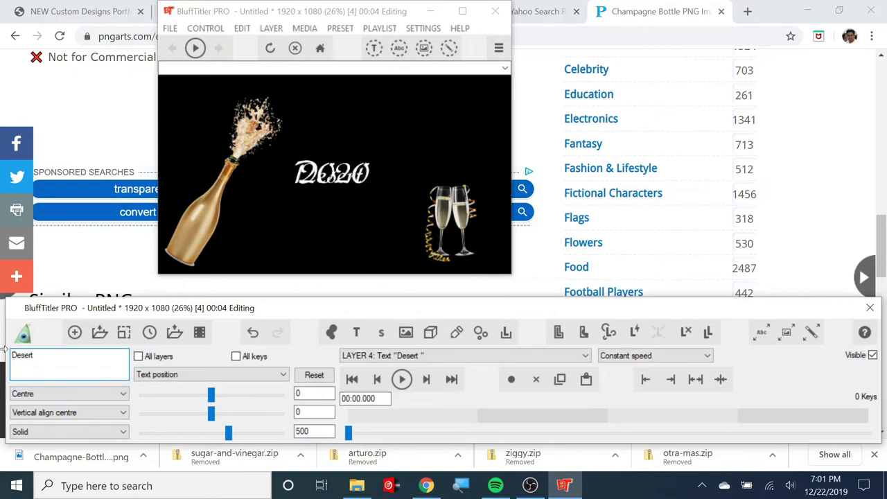
text( Ha)
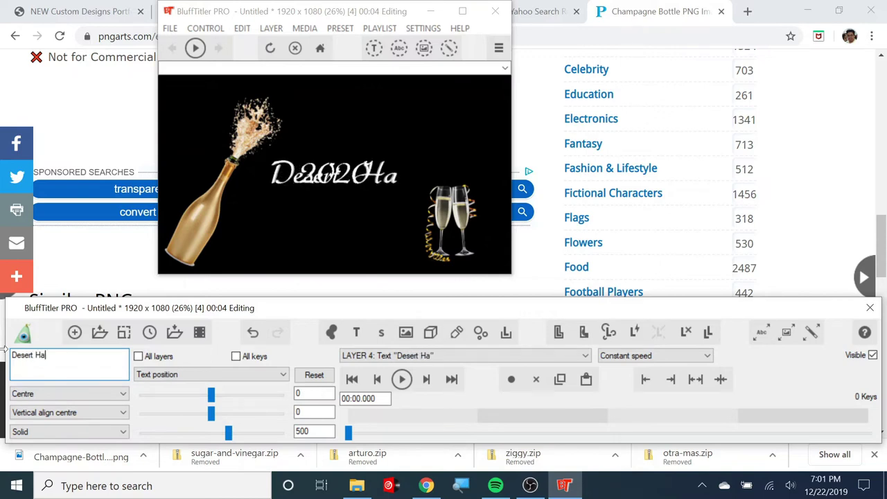
text(rbor)
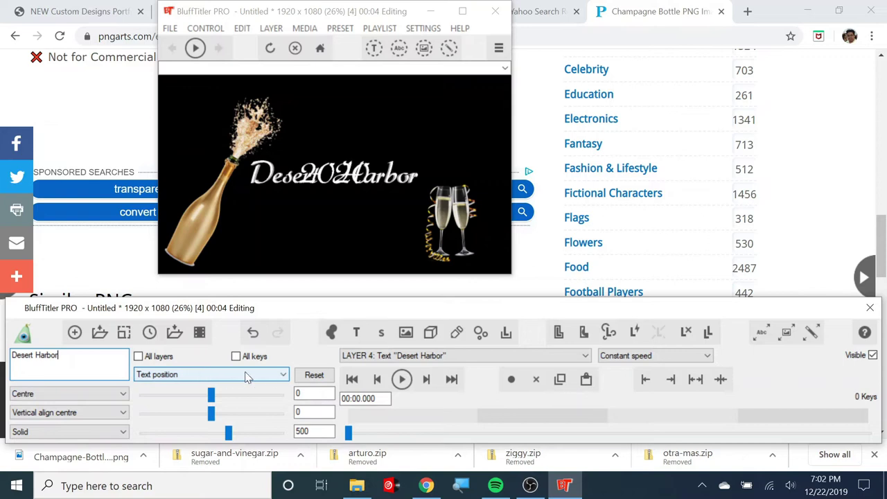
drag(293, 182, 328, 128)
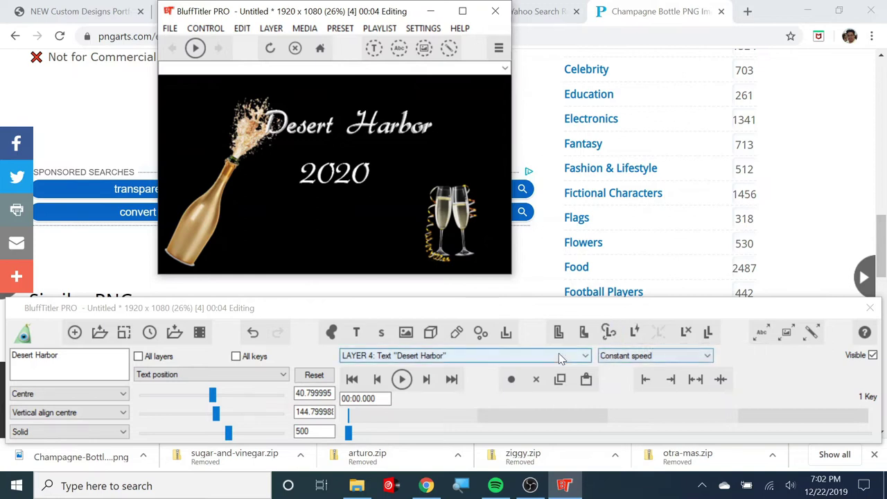
Add another text layer reading New Year and place it below Desert Harbor, at about 8 horizontally and 32 vertically
click(357, 333)
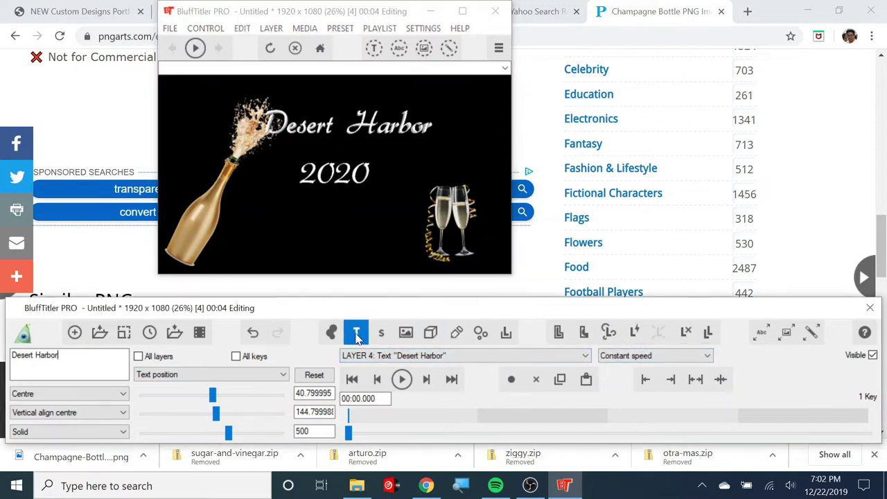
text(NEW)
key(ctrl+a)
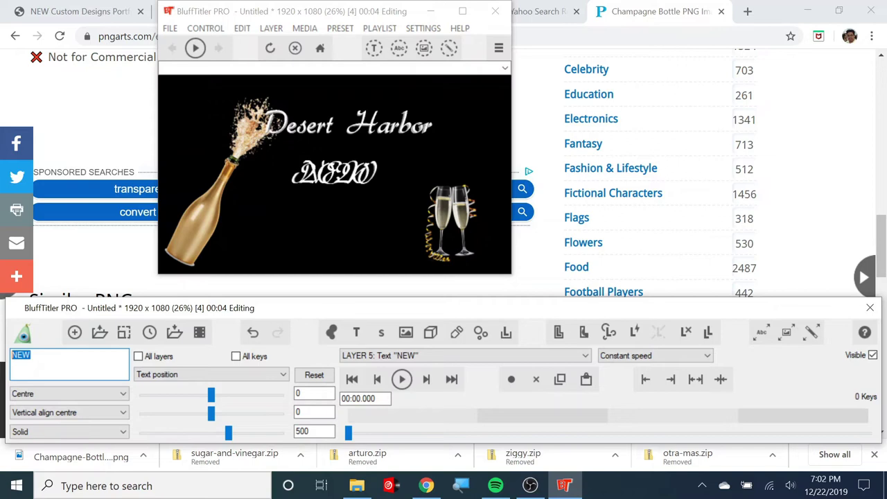
key(End)
key(BackSpace)
key(BackSpace)
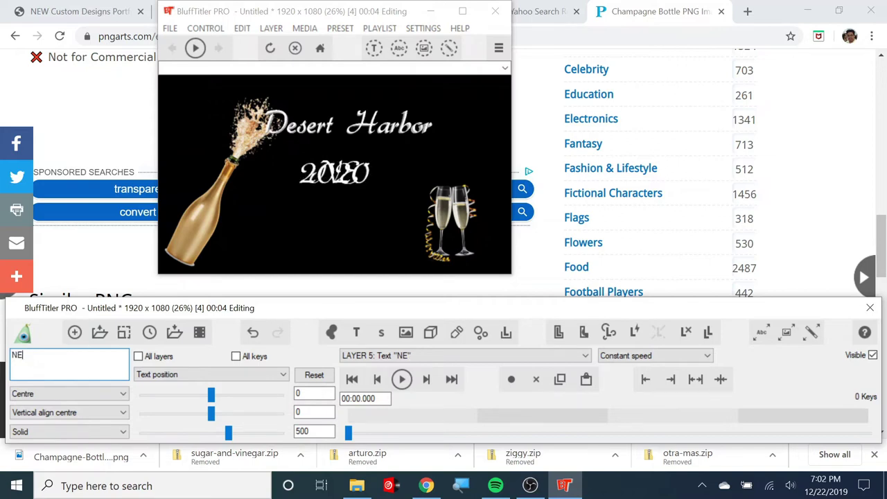
text(ew Year)
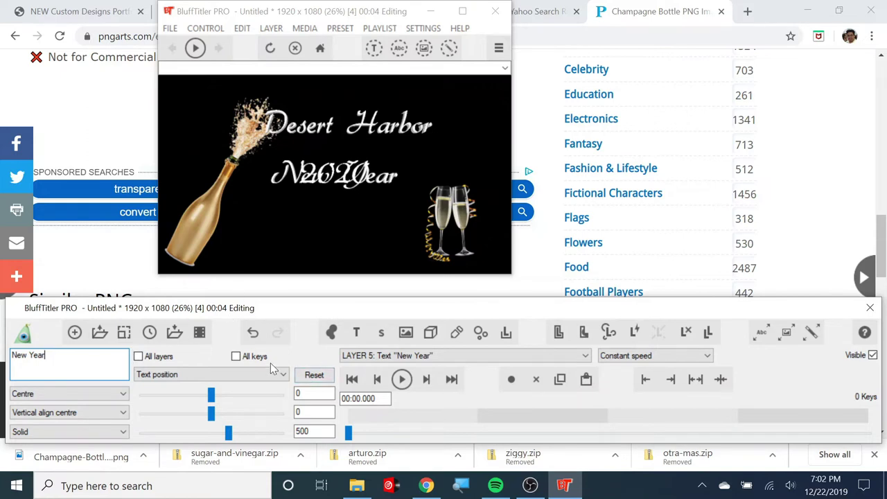
drag(350, 181, 358, 153)
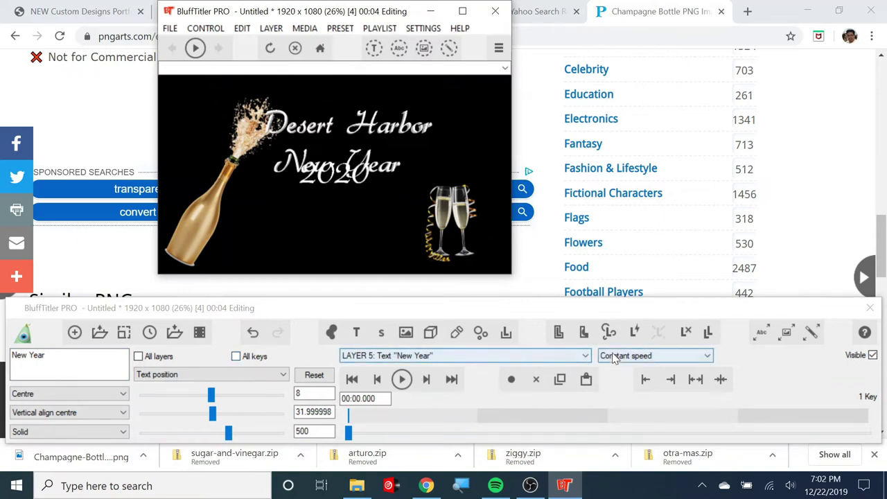
Move the 2020 text layer below New Year, at 0 horizontally and about -191 vertically
click(585, 356)
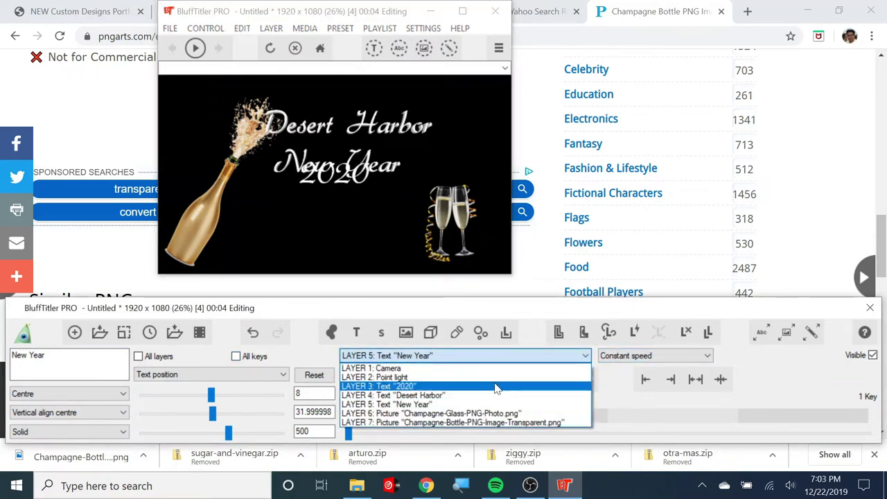
click(492, 385)
drag(328, 187, 328, 229)
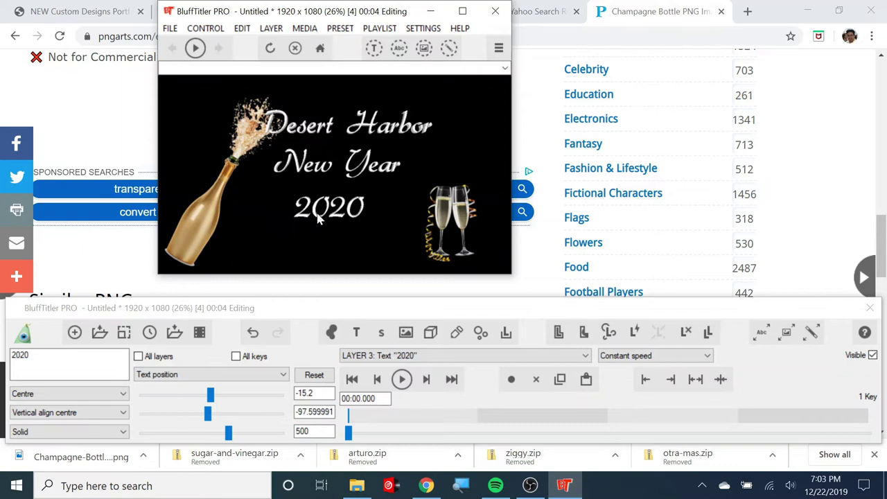
drag(322, 213, 338, 252)
click(326, 393)
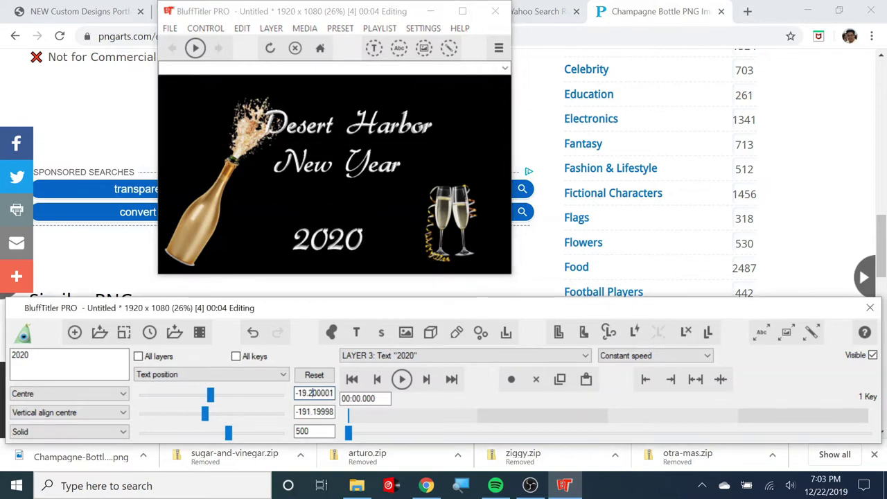
text(-0)
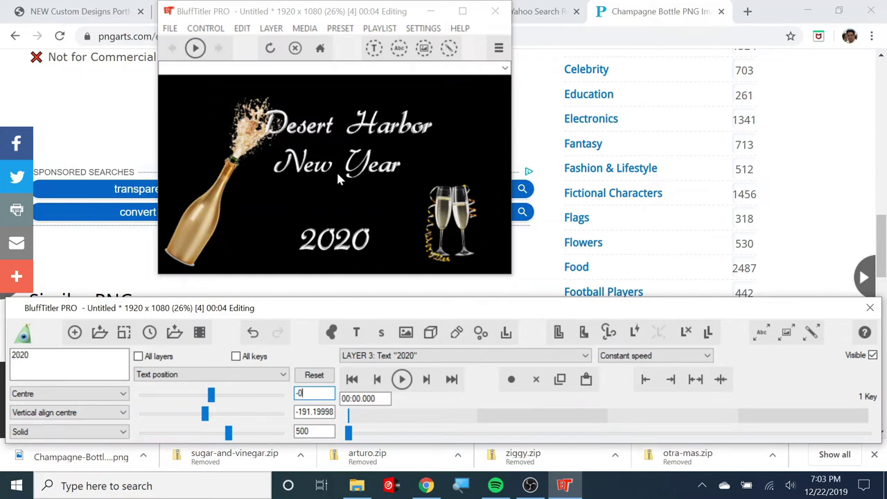
Move the New Year text layer down to just above 2020, at 0 horizontally and about -69 vertically
click(506, 356)
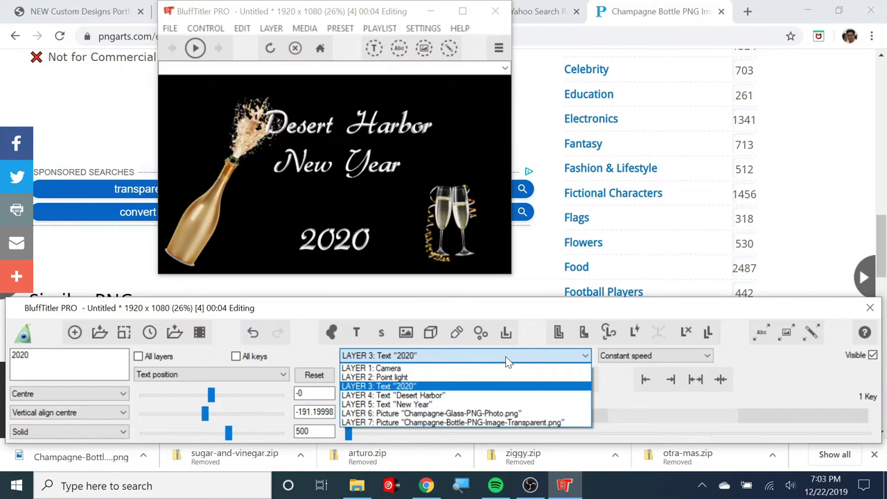
click(440, 403)
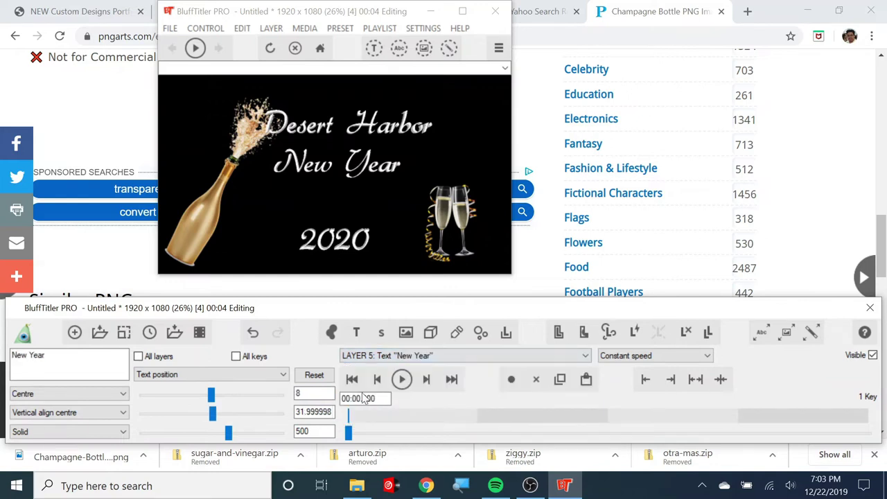
drag(331, 158, 335, 203)
double_click(311, 392)
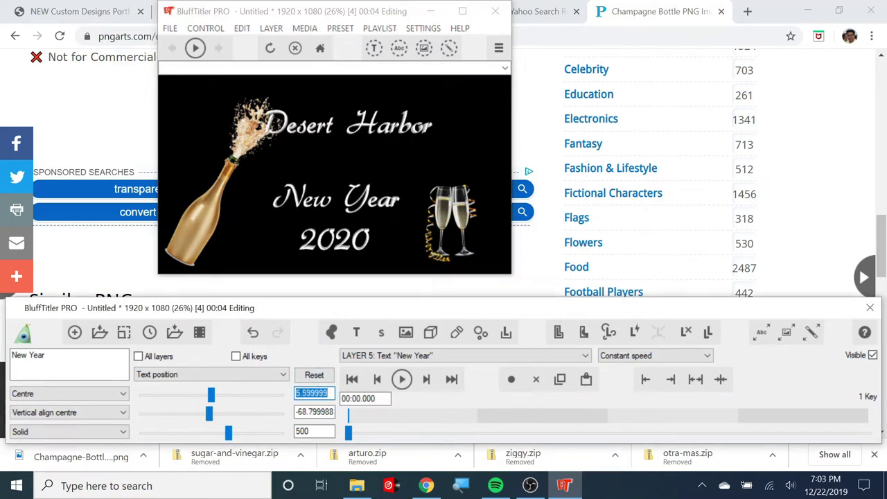
text(0)
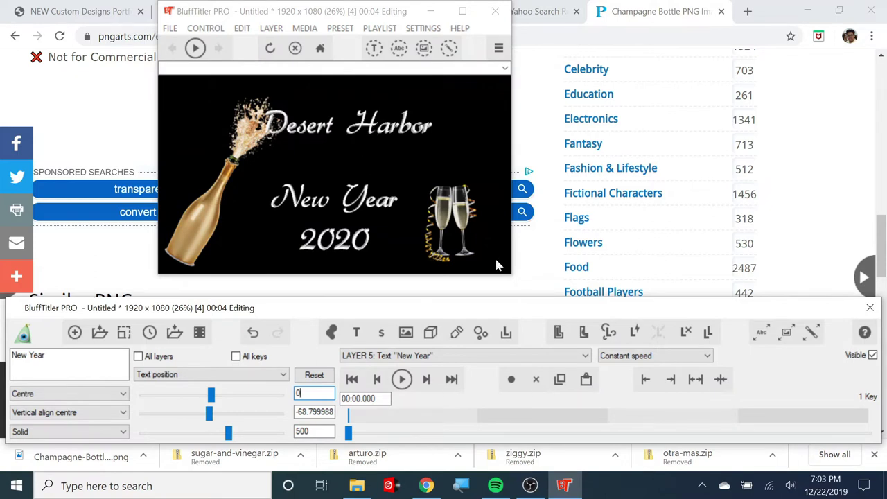
Lower the Desert Harbor text layer to just above New Year, at 0 horizontally and about 46 vertically
click(492, 356)
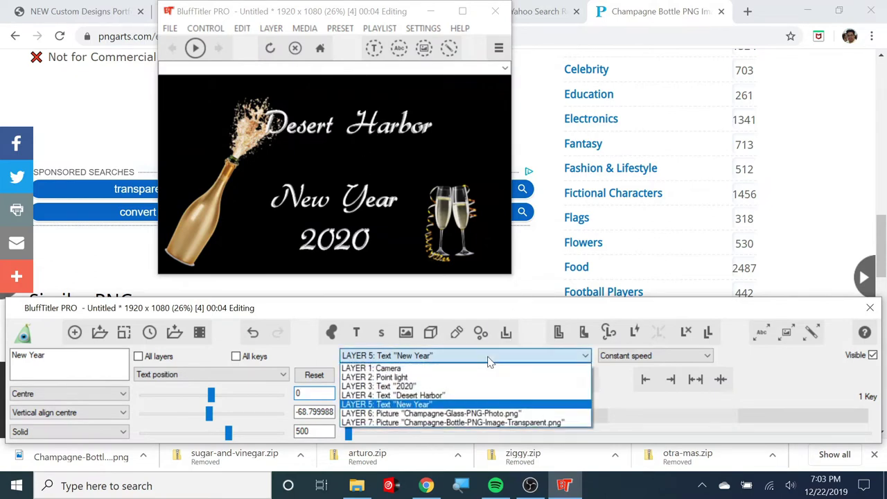
click(448, 395)
drag(350, 131, 357, 178)
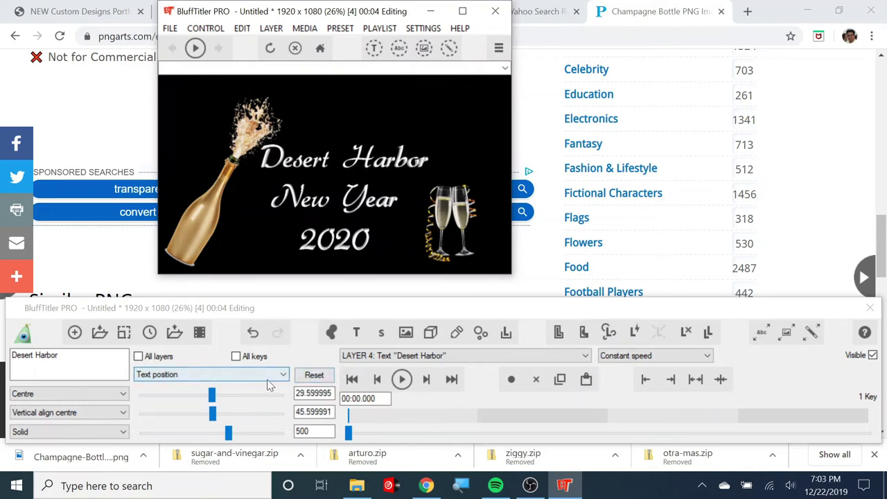
double_click(313, 393)
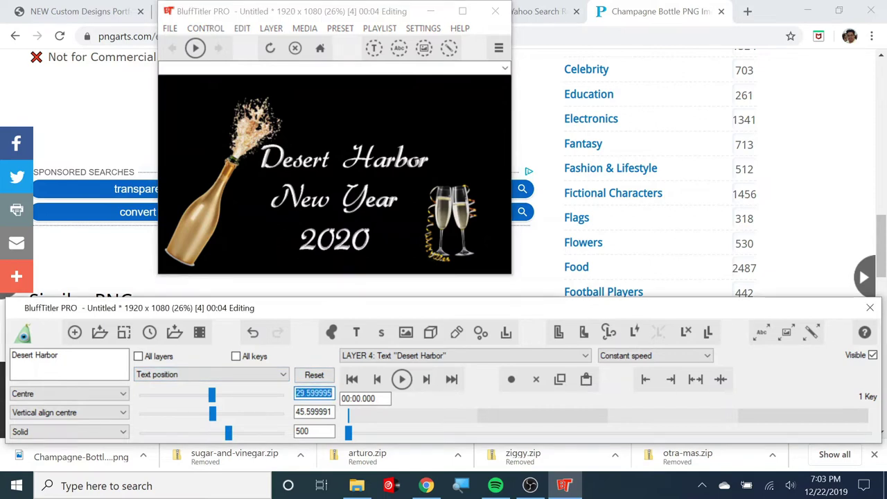
text(0)
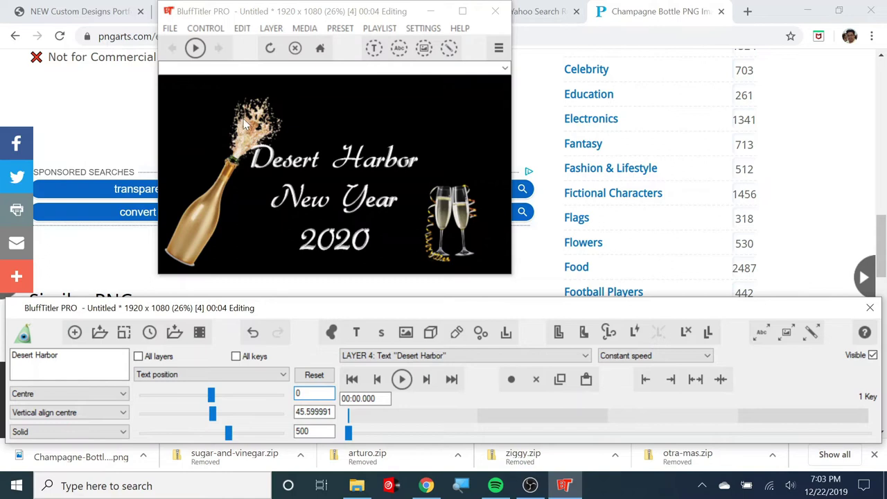
Rotate the champagne bottle picture in its plane to about -18 degrees and move it to about -341 horizontally and 18 vertically
click(584, 357)
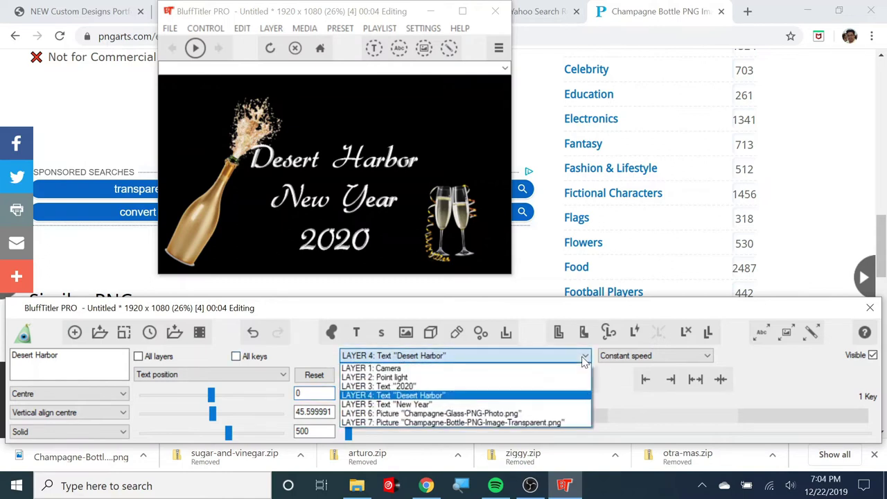
click(459, 422)
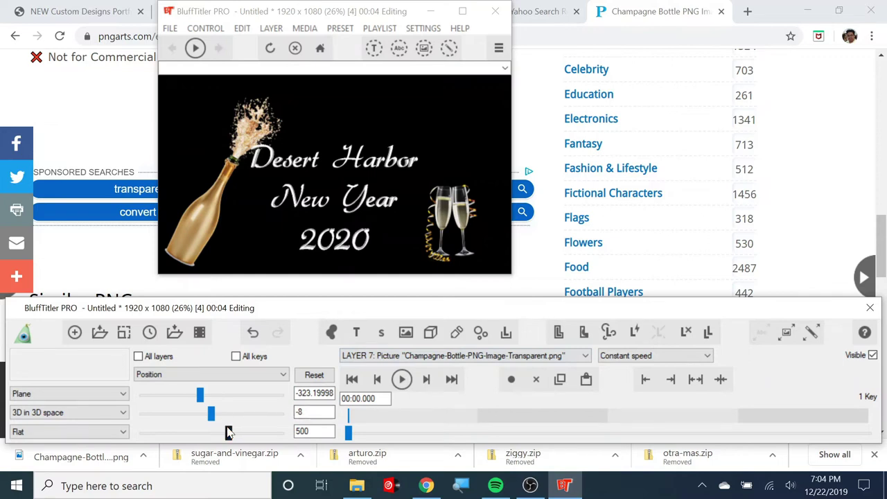
click(208, 374)
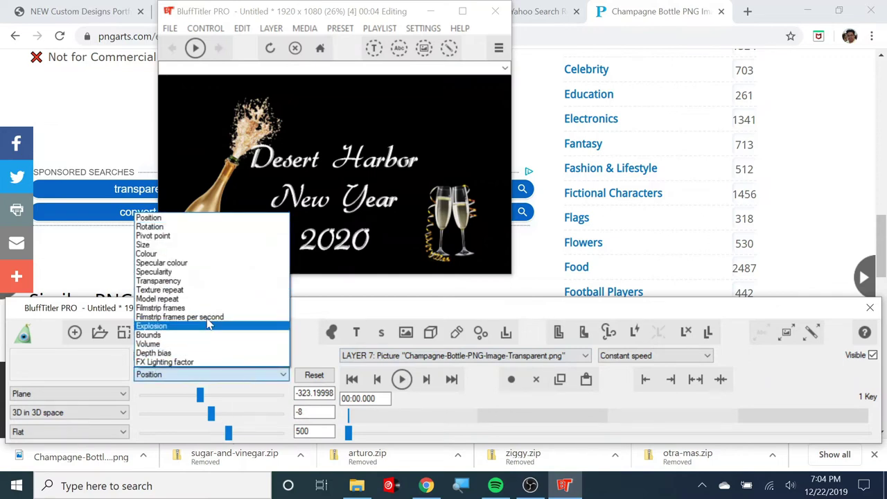
click(196, 227)
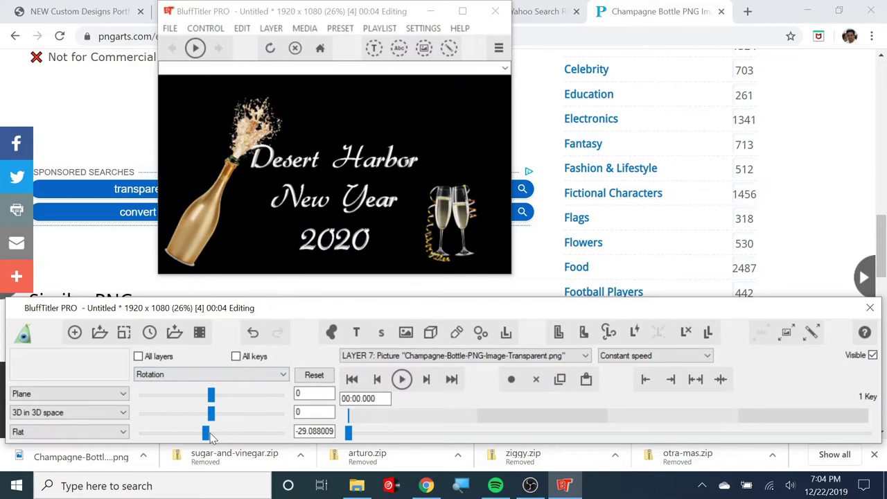
drag(205, 433, 210, 437)
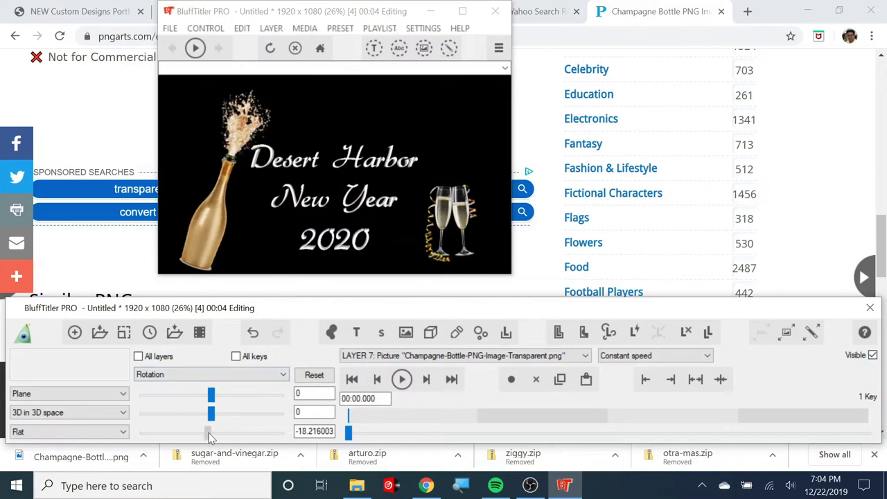
click(263, 374)
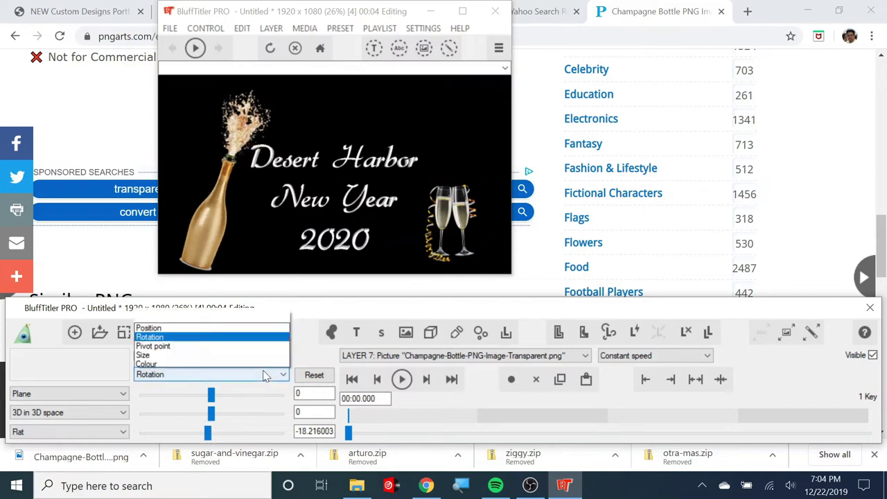
click(190, 219)
drag(208, 224, 194, 207)
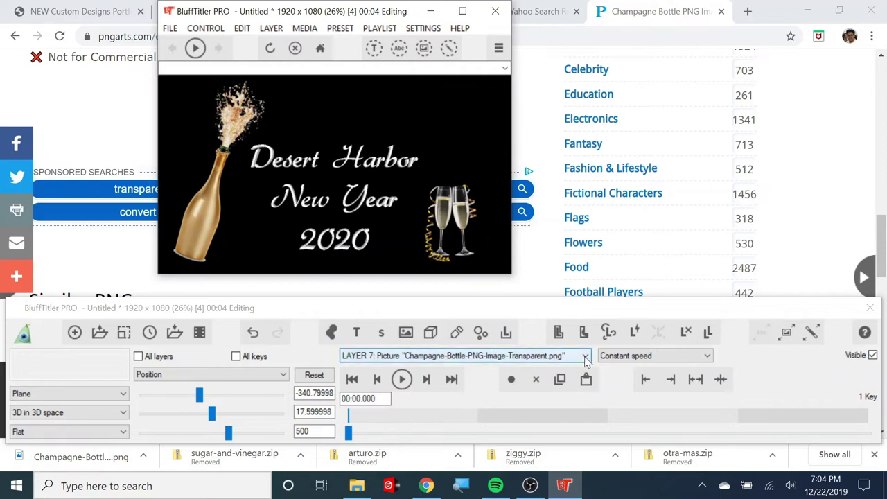
Move the champagne glass picture closer to the text, at about 305 horizontally and -128 vertically
click(585, 356)
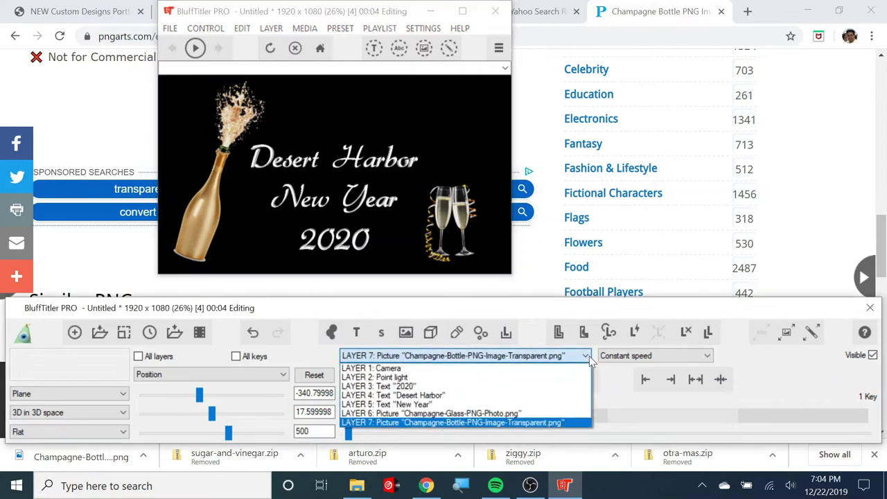
click(469, 414)
drag(466, 220, 435, 211)
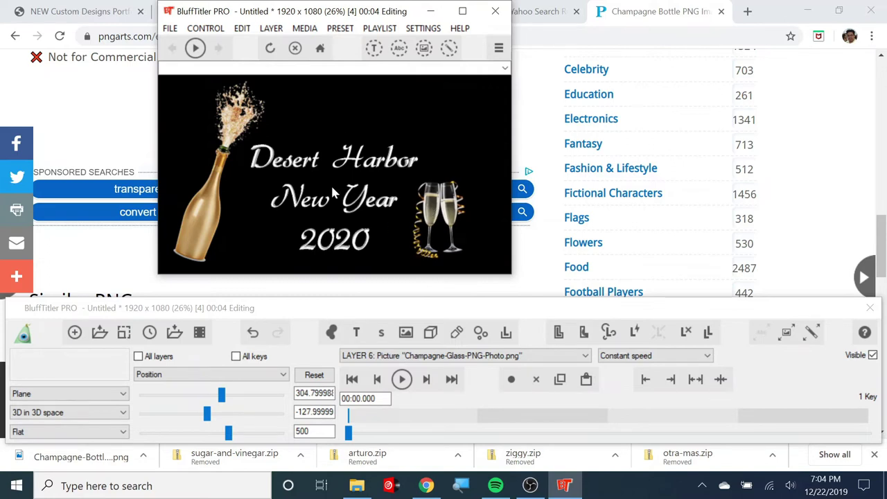
Raise the Desert Harbor text layer to about 120 vertically and set its horizontal position to 0
click(582, 357)
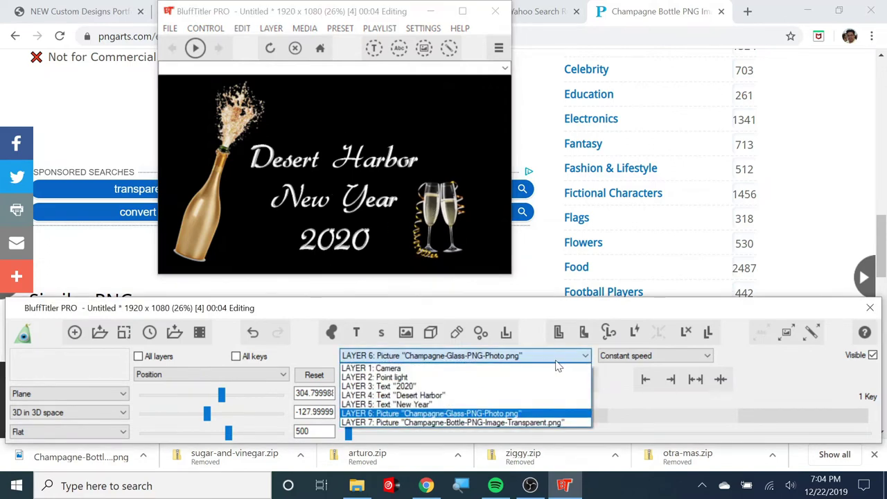
click(480, 400)
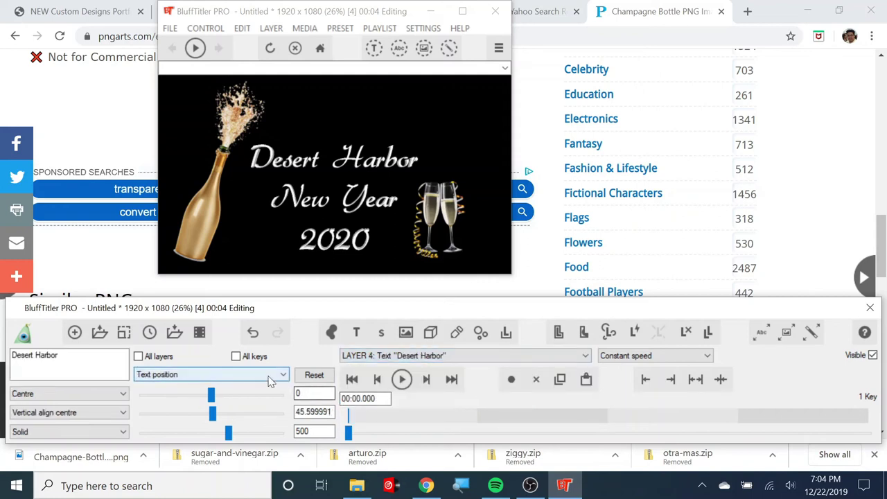
drag(345, 159, 362, 100)
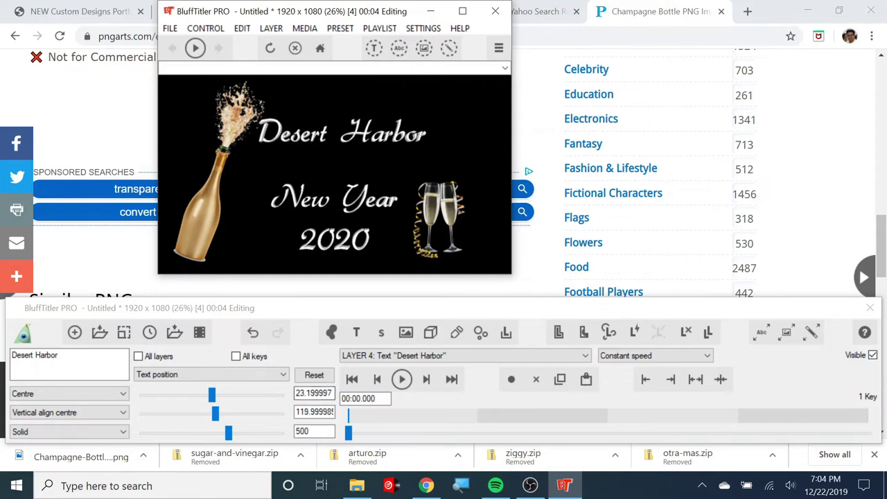
click(314, 393)
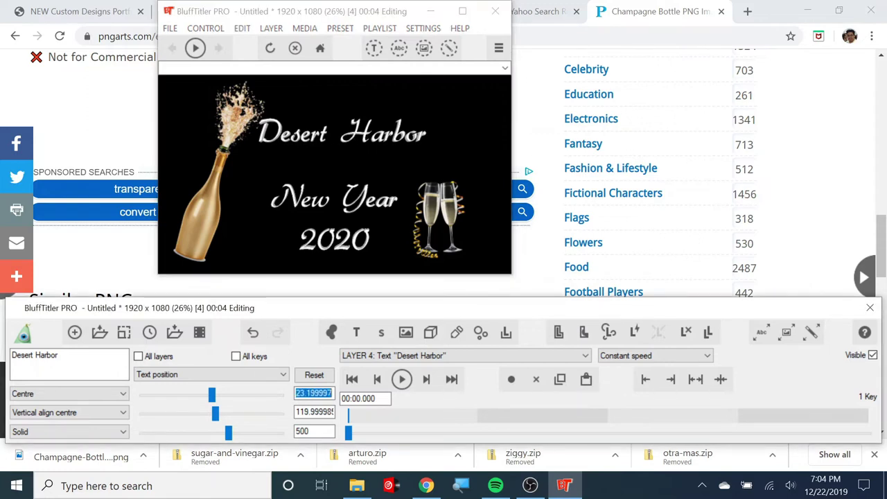
text(0)
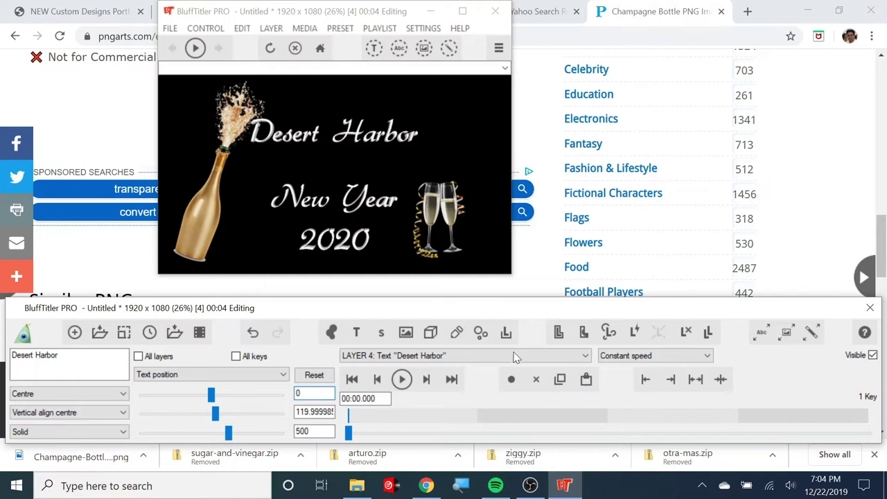
Raise the New Year text layer to about -2 vertically and set its horizontal position to 0
click(584, 359)
click(537, 406)
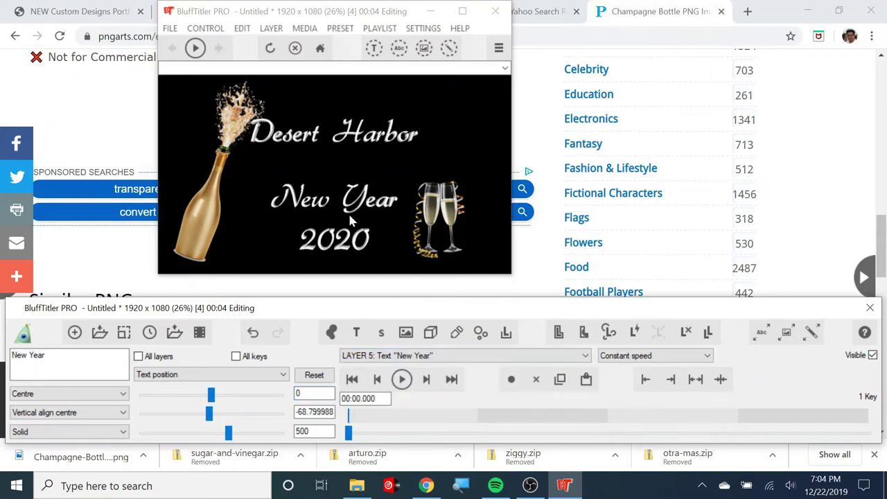
drag(339, 209, 329, 147)
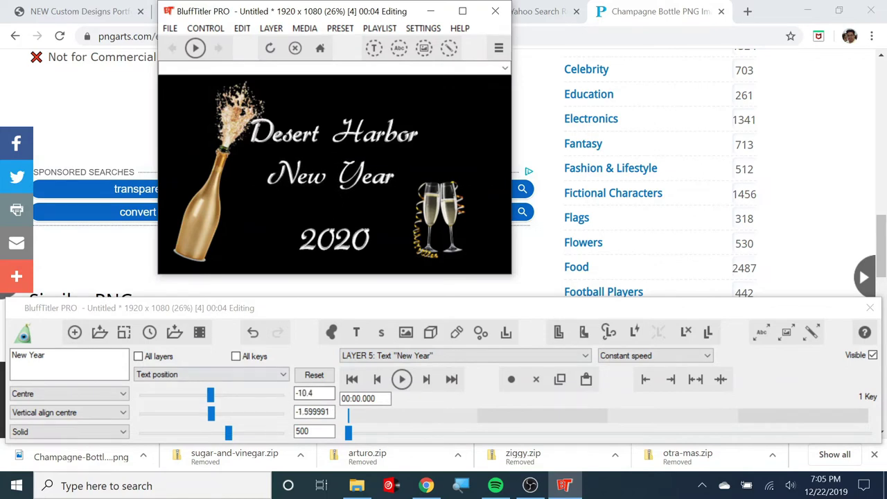
double_click(314, 393)
text(0)
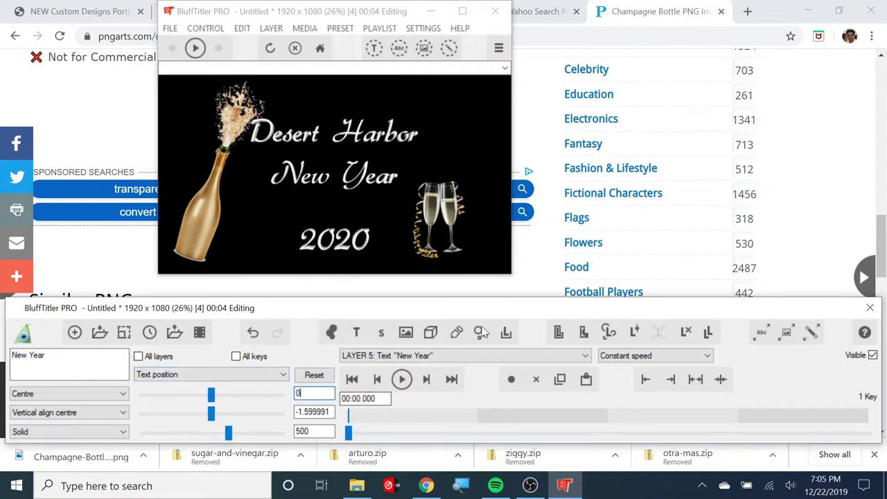
Raise the 2020 text layer to about -144 vertically and set its horizontal position to 0
click(485, 355)
click(484, 385)
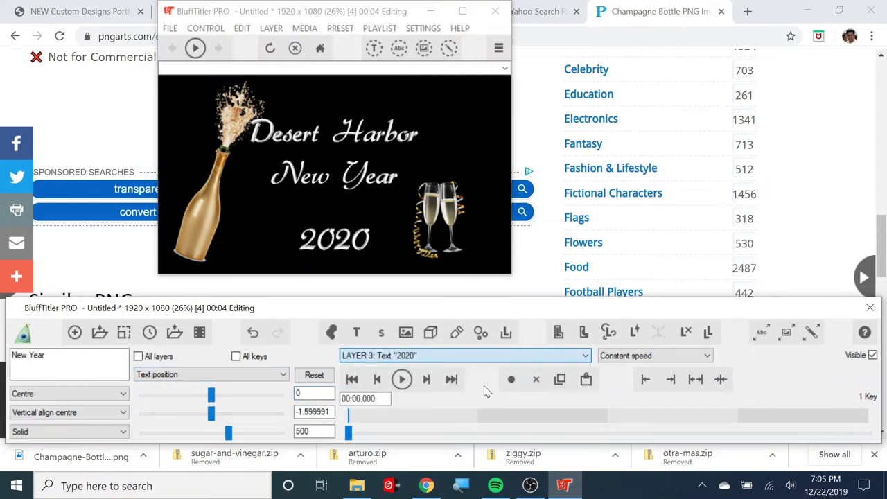
drag(324, 239, 312, 235)
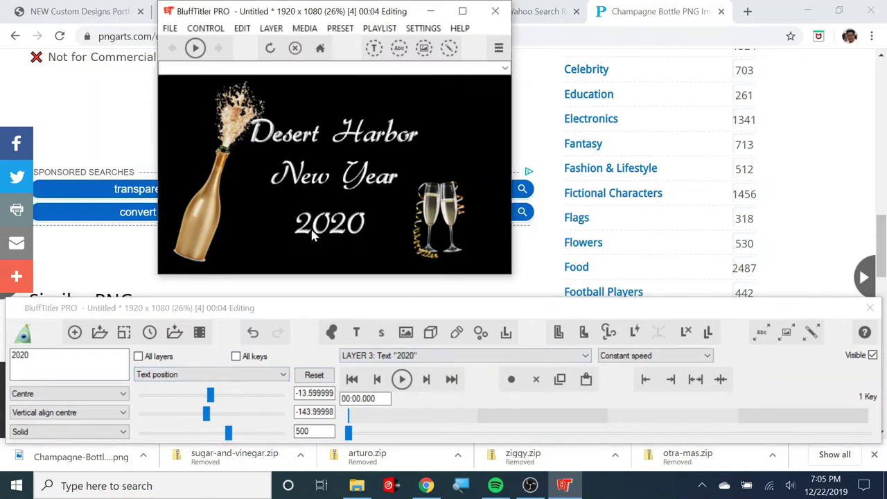
double_click(314, 393)
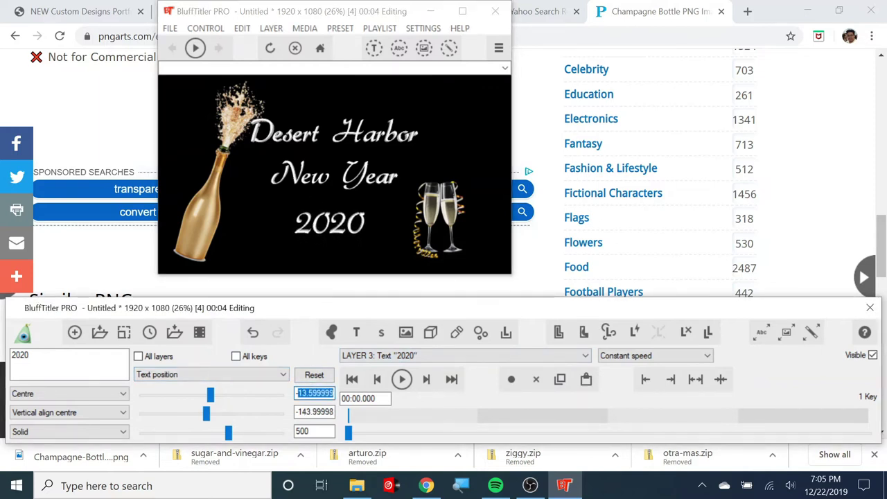
text(-0)
text(0)
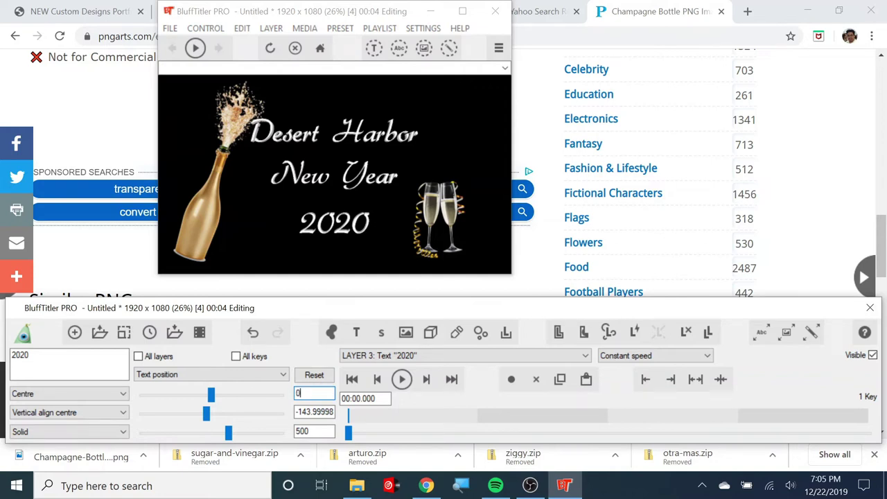
Enlarge the 2020 text layer to a text size of 2 in both width and height, and return to its position property
click(281, 376)
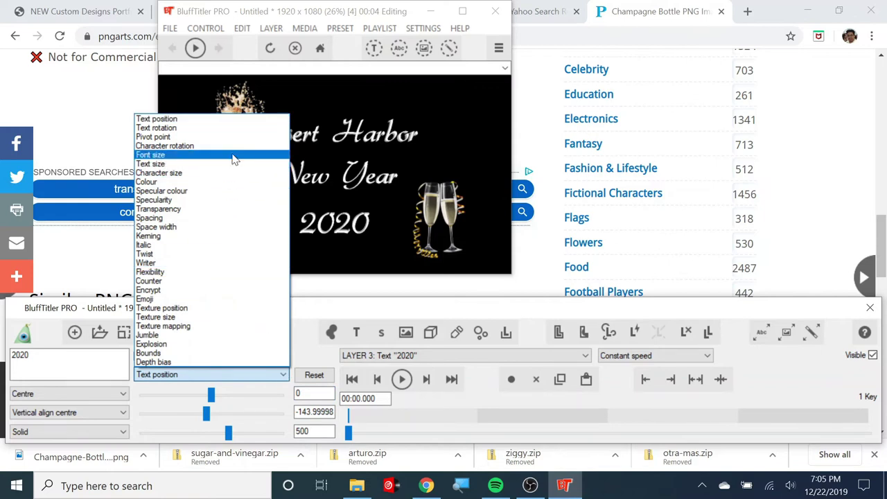
click(234, 156)
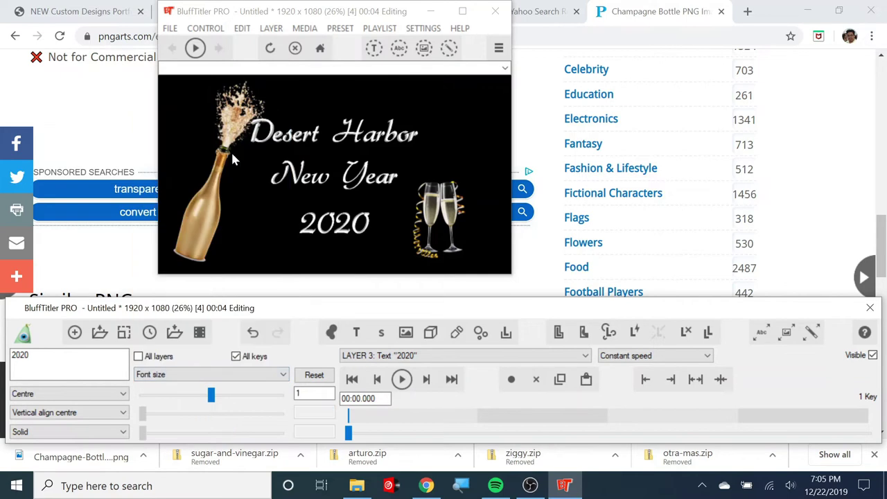
click(260, 375)
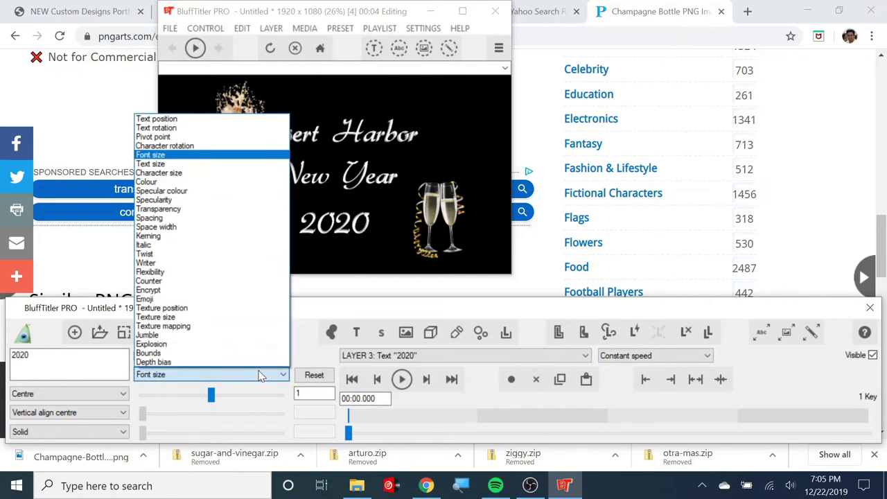
click(182, 165)
drag(211, 396, 390, 417)
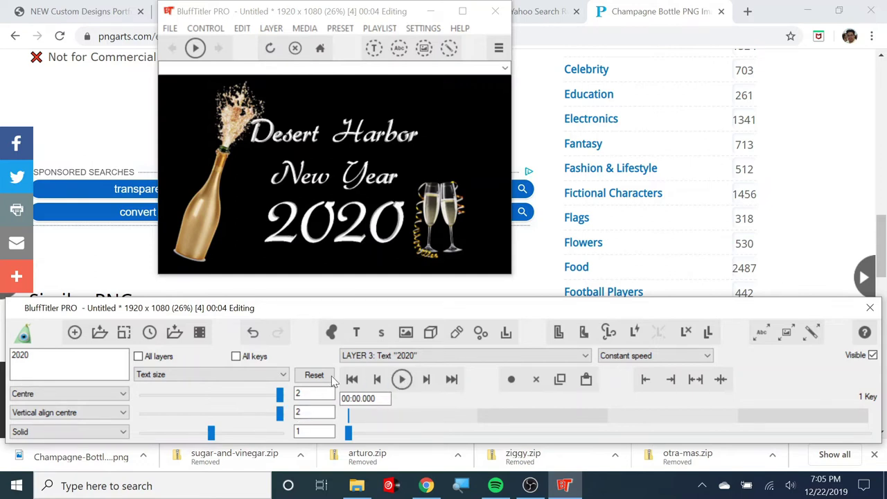
click(270, 374)
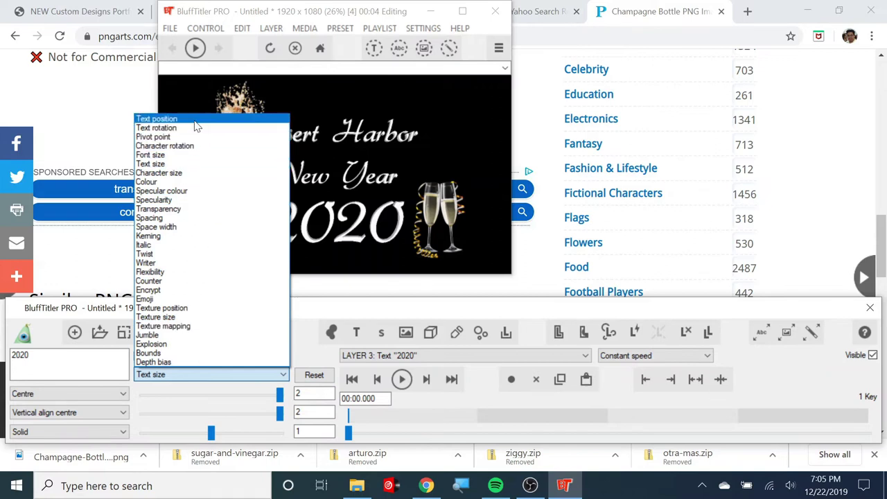
click(194, 119)
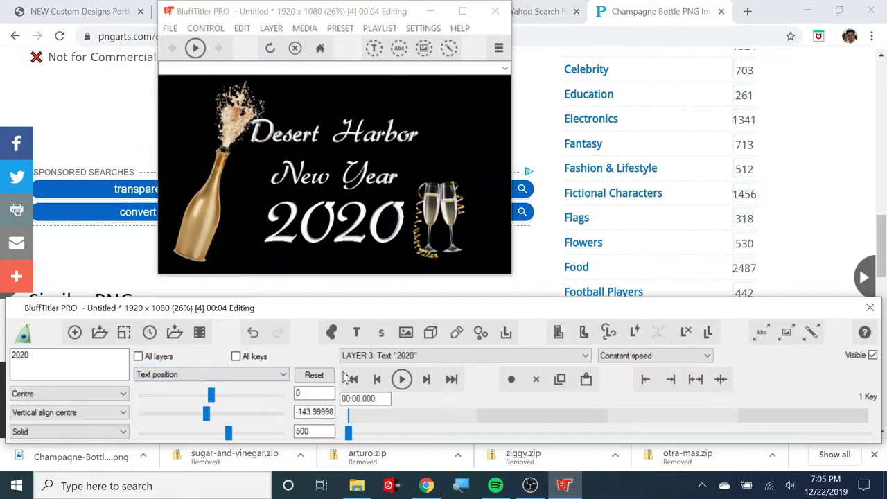
Move the champagne glass picture beside the bottle, at about -257 horizontally and -159 vertically
click(433, 356)
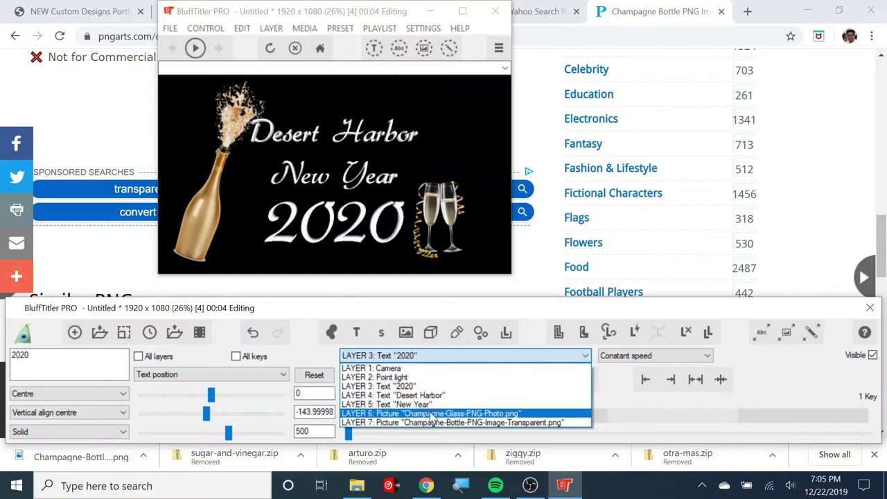
click(456, 417)
drag(449, 211, 319, 236)
drag(341, 192, 174, 215)
drag(275, 212, 227, 234)
drag(234, 215, 230, 222)
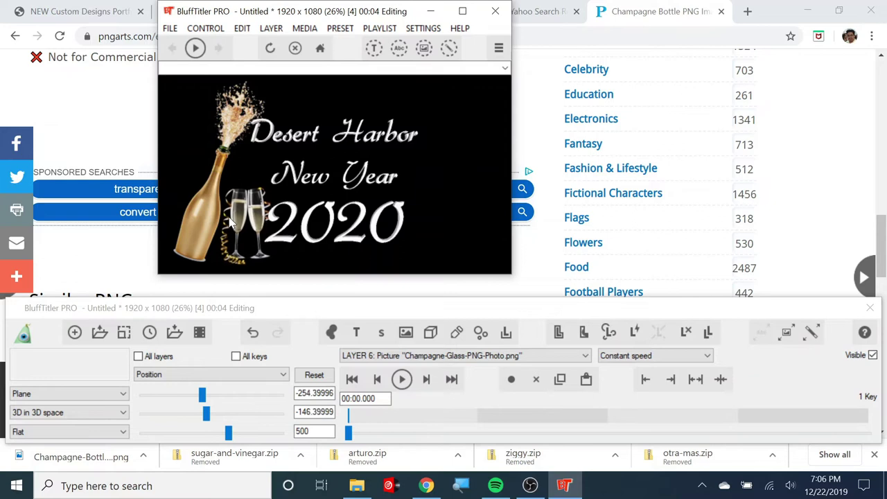
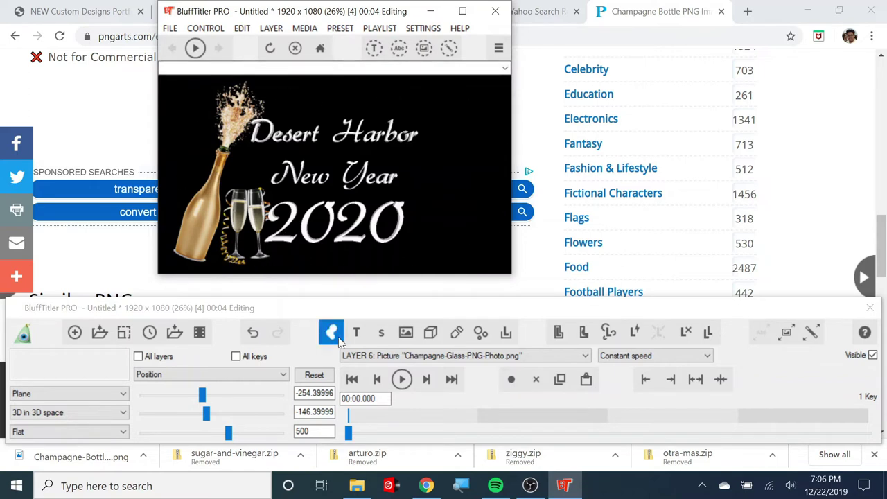
mouse_move(241, 246)
mouse_down()
mouse_move(246, 251)
mouse_move(252, 235)
mouse_up()
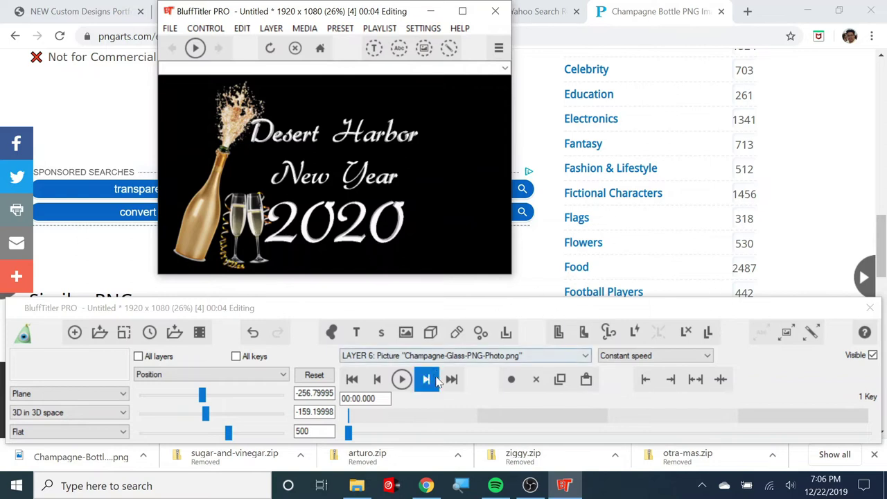
Move the 2020 text layer away from the glasses, to about 93 horizontally and -196 vertically
click(554, 355)
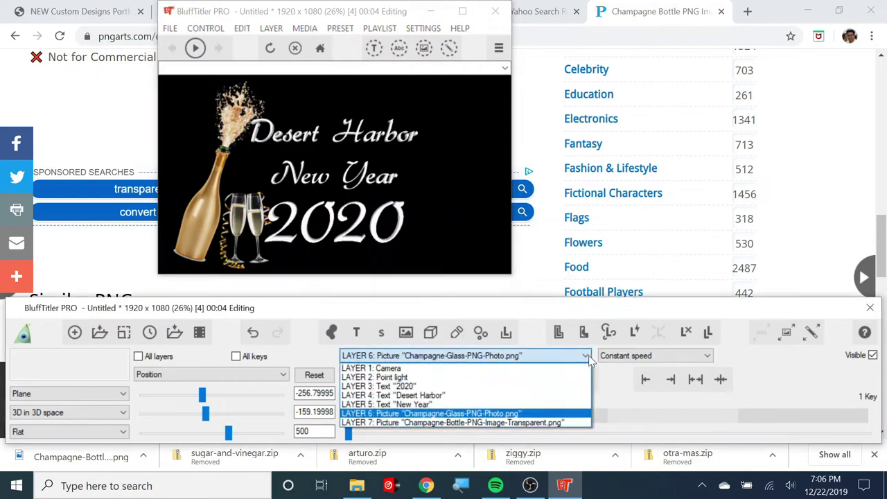
click(544, 385)
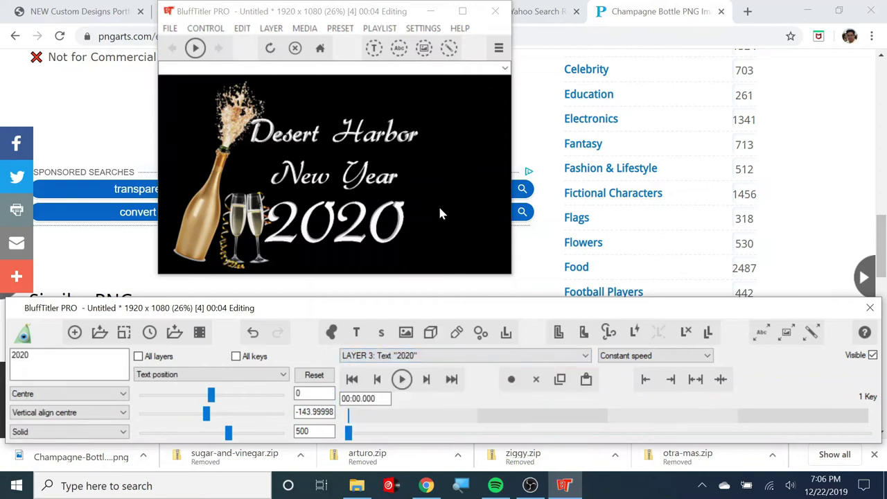
drag(340, 215, 416, 257)
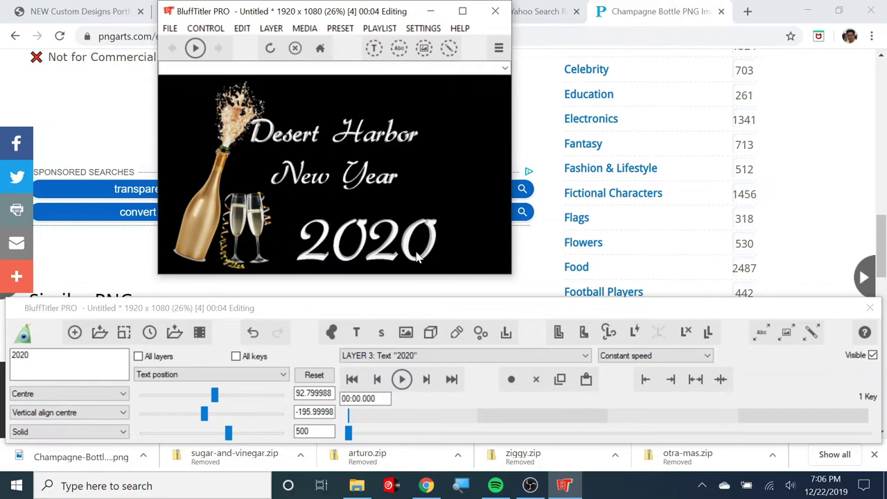
click(583, 331)
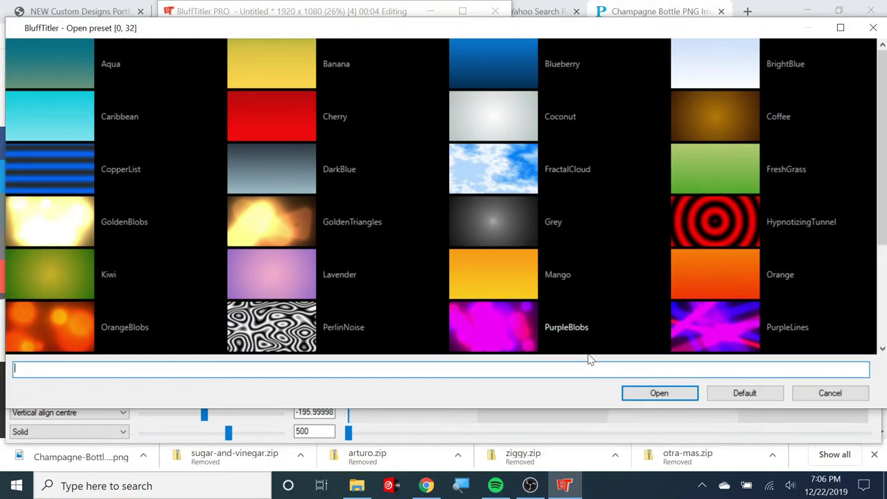
click(821, 393)
Move the New Year text layer above the 2020 text, to about 92 horizontally and -17 vertically
click(584, 355)
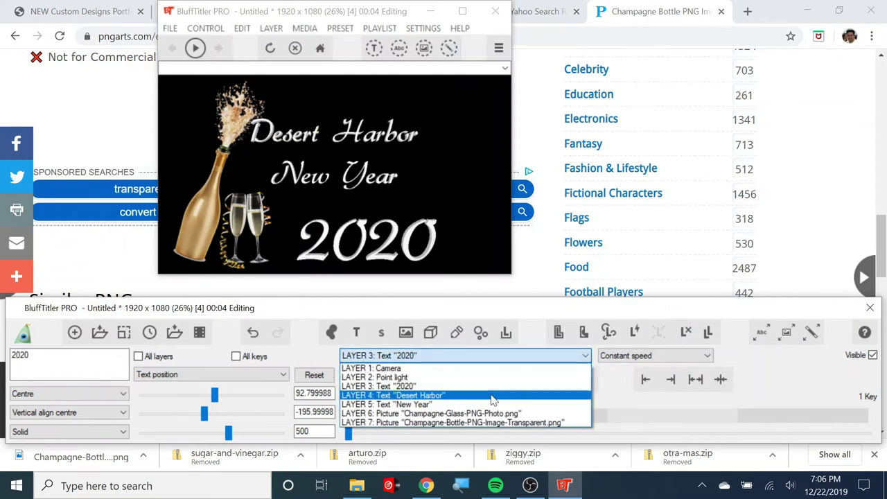
click(485, 412)
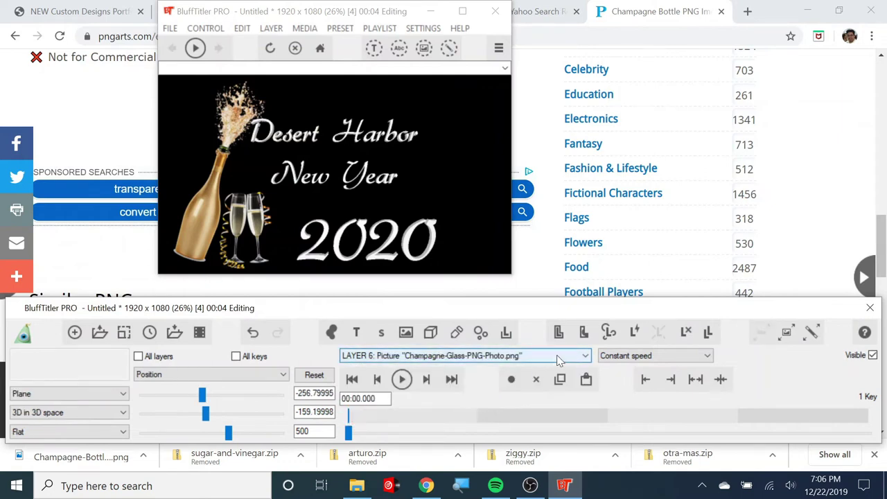
click(557, 355)
click(452, 404)
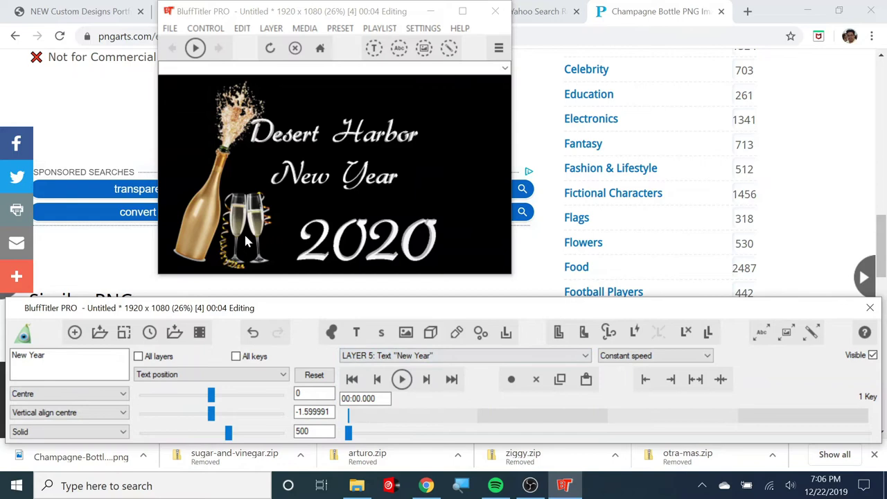
drag(326, 179, 403, 178)
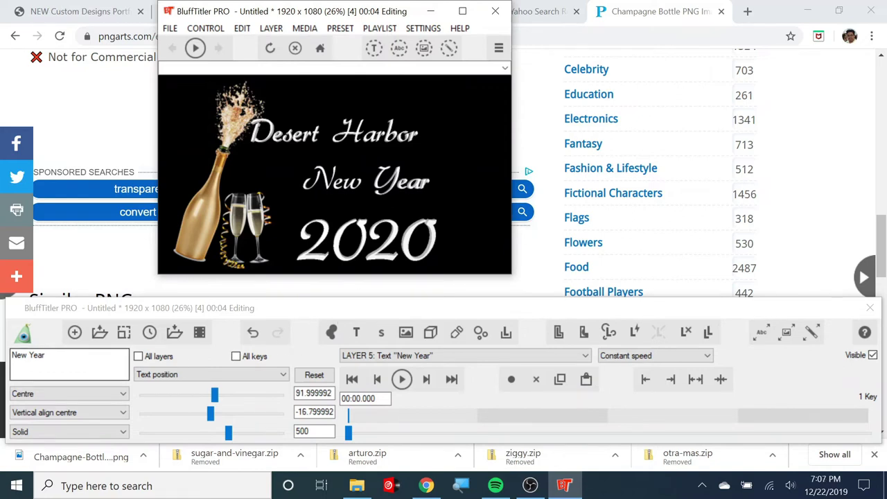
Enlarge the New Year text layer to a text size of 2 in both width and height
click(290, 375)
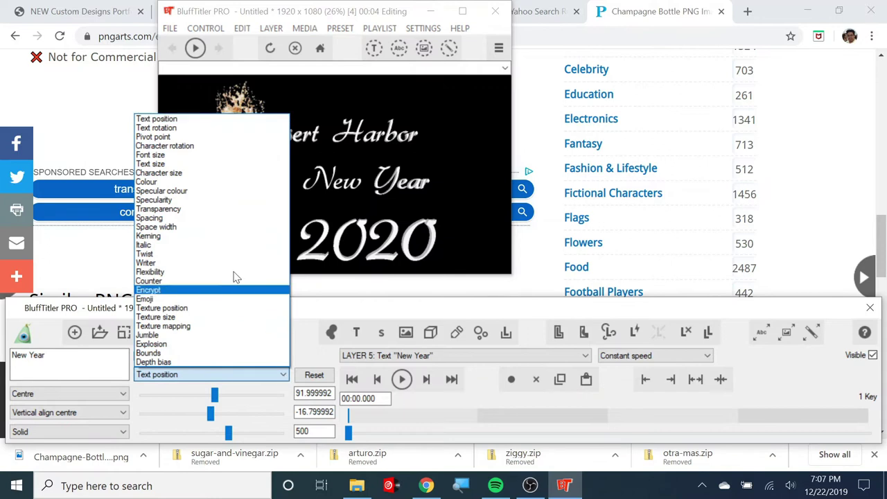
click(223, 165)
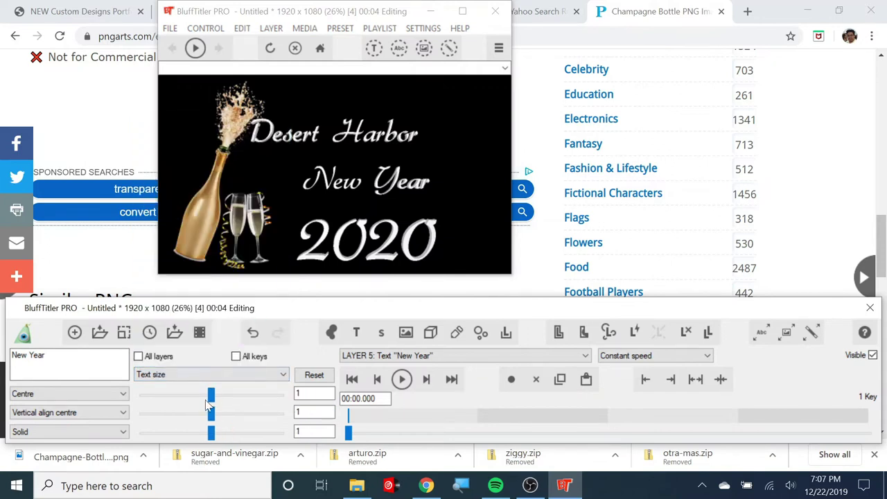
drag(212, 393, 269, 395)
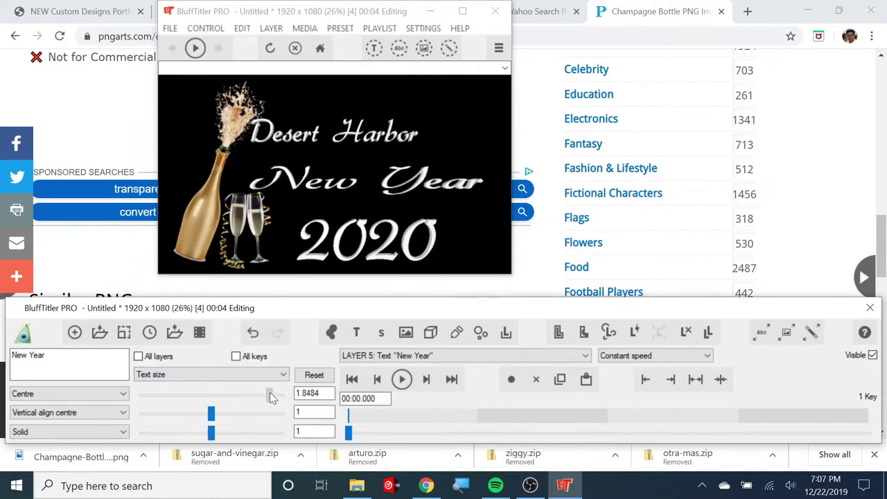
drag(211, 413, 281, 414)
click(323, 416)
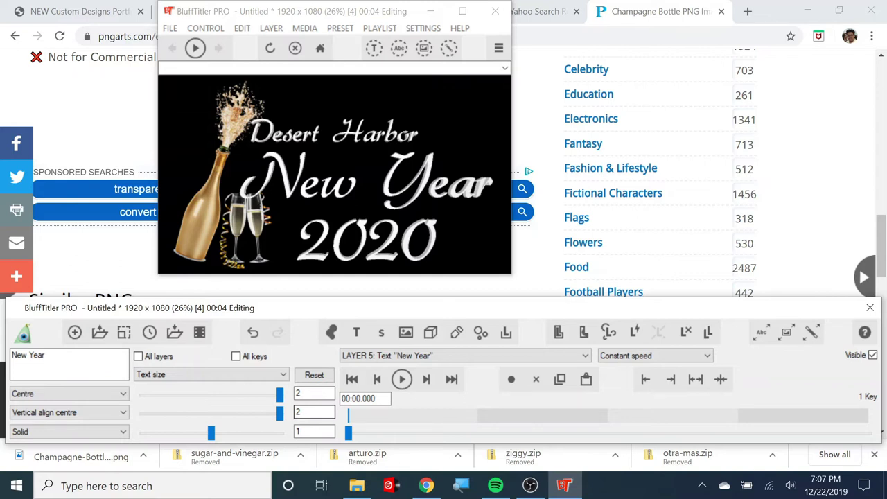
Fine-tune the enlarged New Year text's position to about 98 horizontally and -13 vertically
click(201, 374)
click(185, 118)
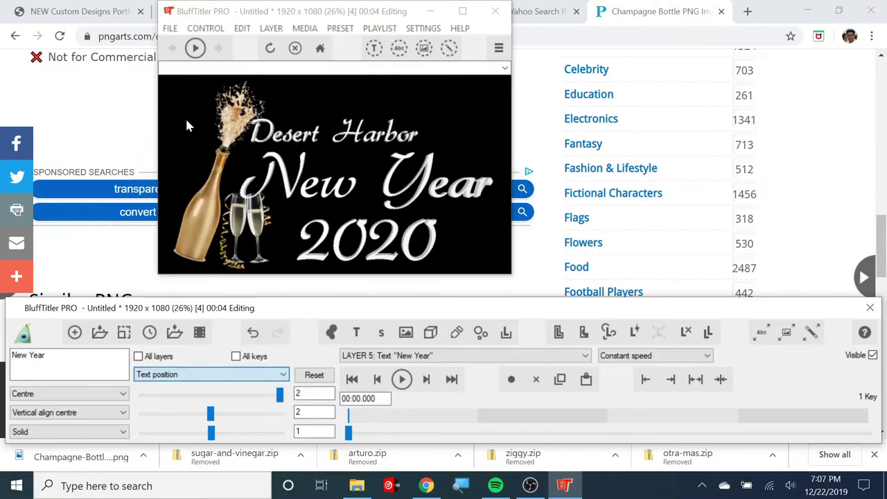
mouse_move(362, 172)
mouse_down()
mouse_move(369, 196)
mouse_move(201, 196)
mouse_move(201, 251)
mouse_move(263, 201)
mouse_move(323, 208)
mouse_move(359, 180)
mouse_up()
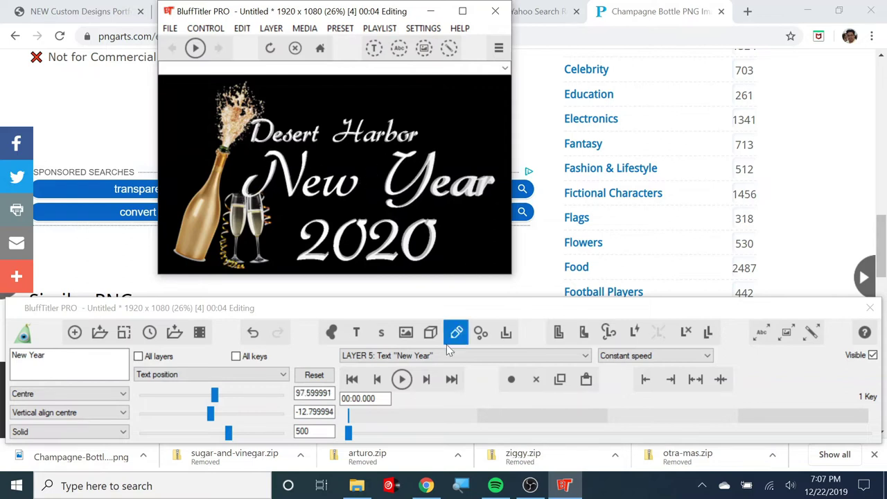
click(585, 355)
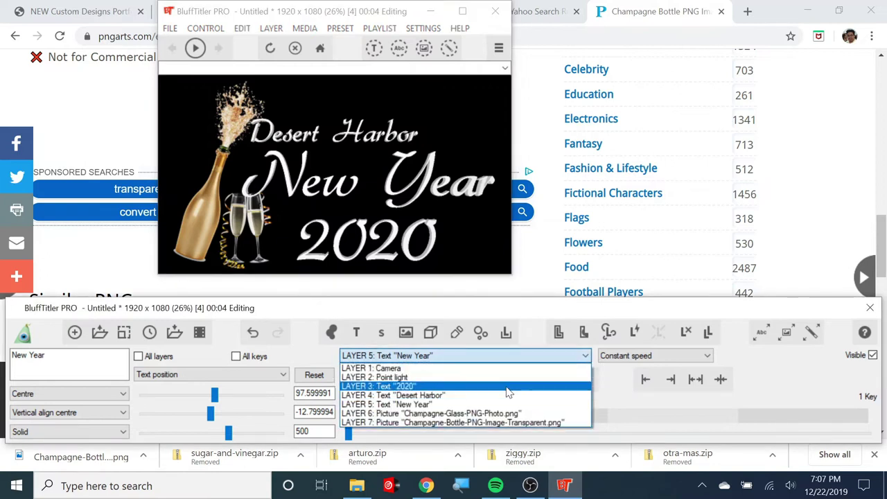
click(491, 406)
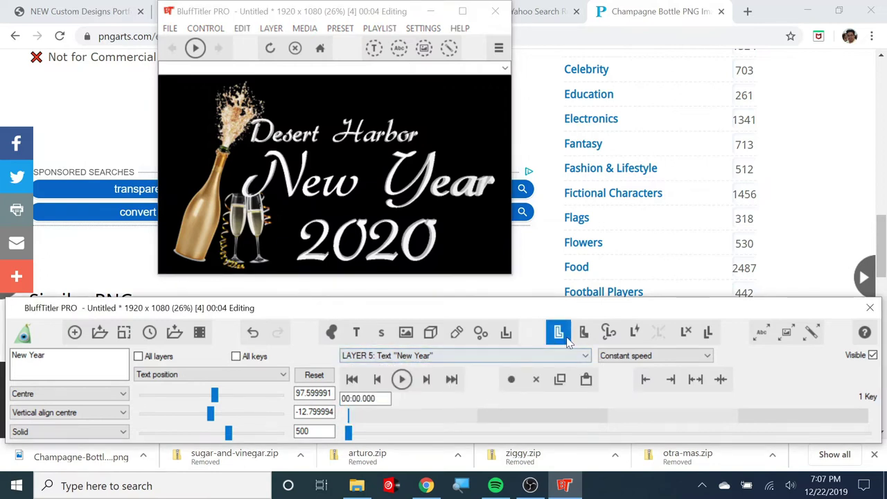
Enlarge the Desert Harbor text layer to a text size of about 1.37 in width and 1.2 in height
click(586, 355)
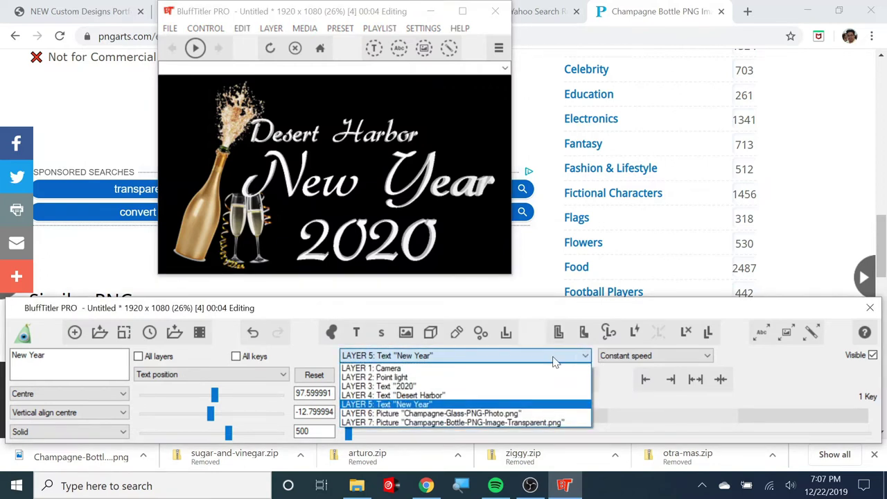
click(494, 395)
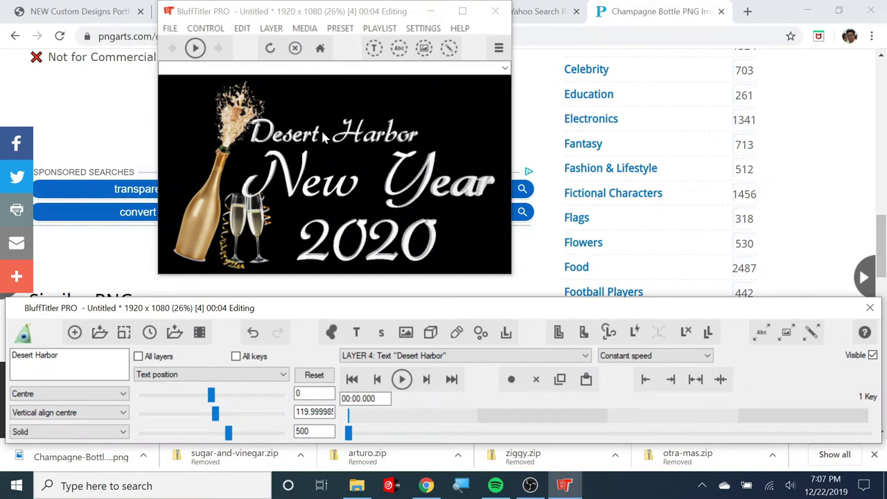
click(283, 375)
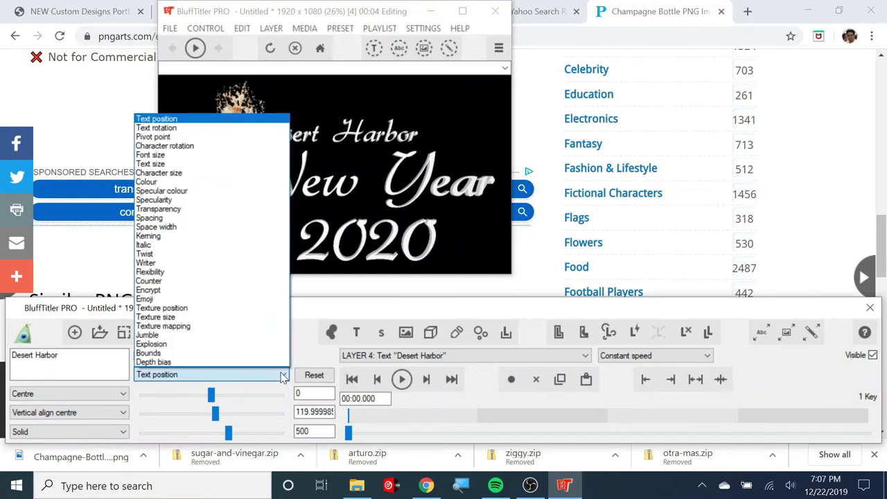
click(204, 164)
drag(217, 395, 239, 396)
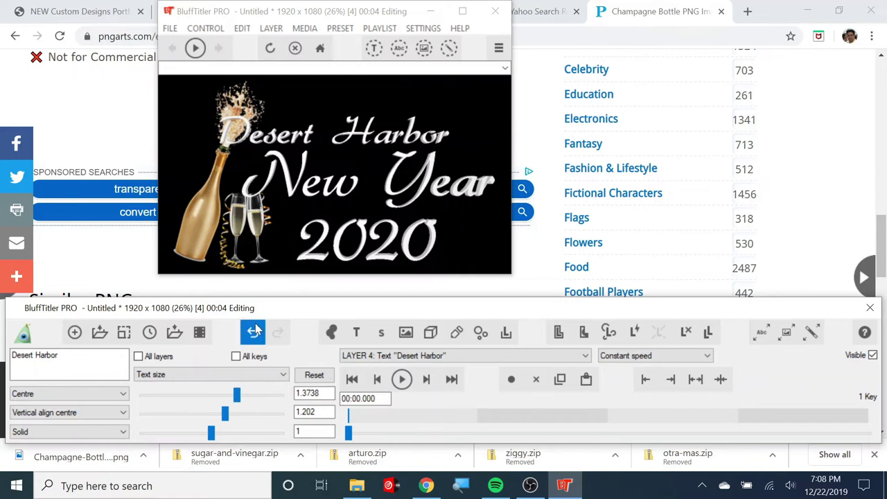
Move the Desert Harbor text layer clear of the bottle, to about 132 horizontally and 146 vertically
click(270, 376)
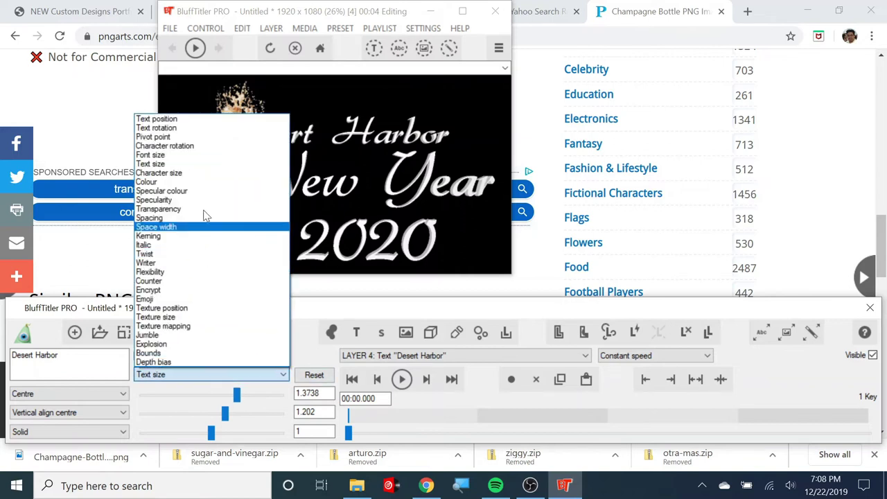
click(200, 118)
drag(311, 137, 425, 117)
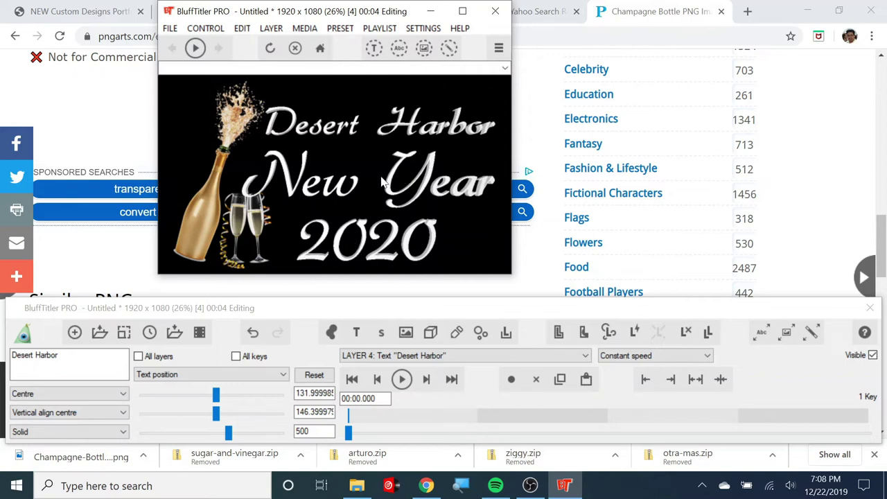
Switch to Chrome, view the Happy New Year 2020 PNG page, and minimize the browser window
click(540, 12)
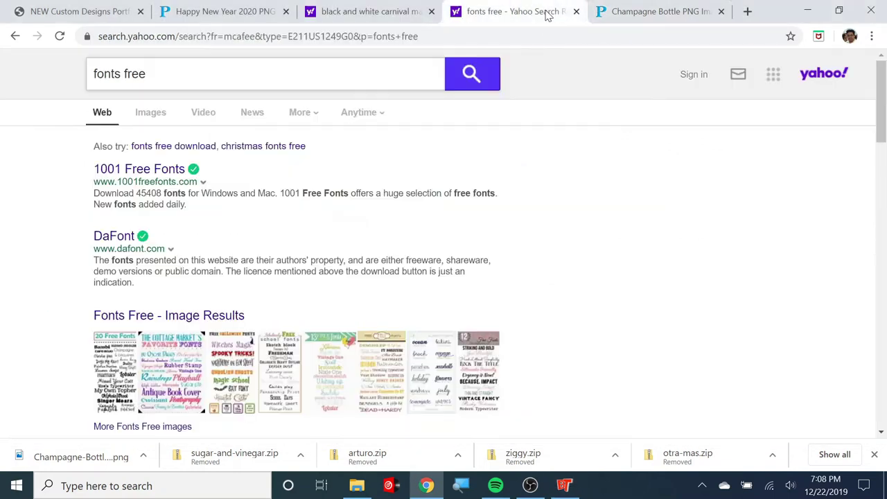
click(222, 12)
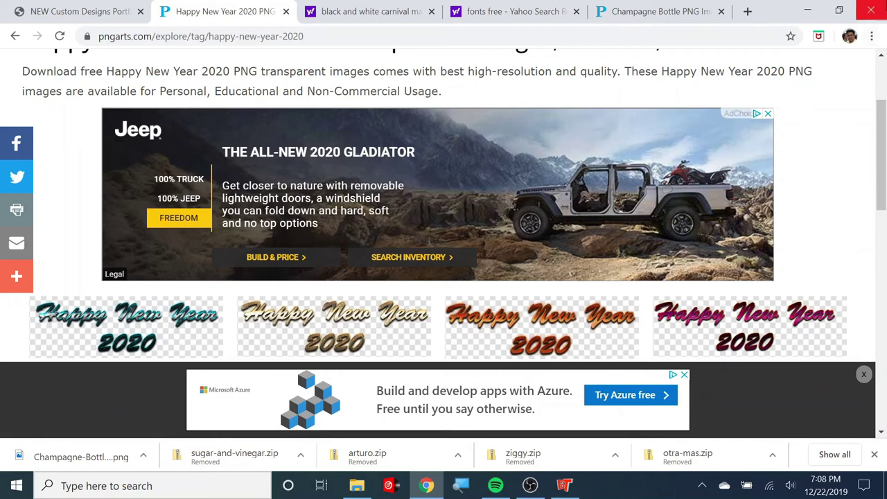
click(807, 11)
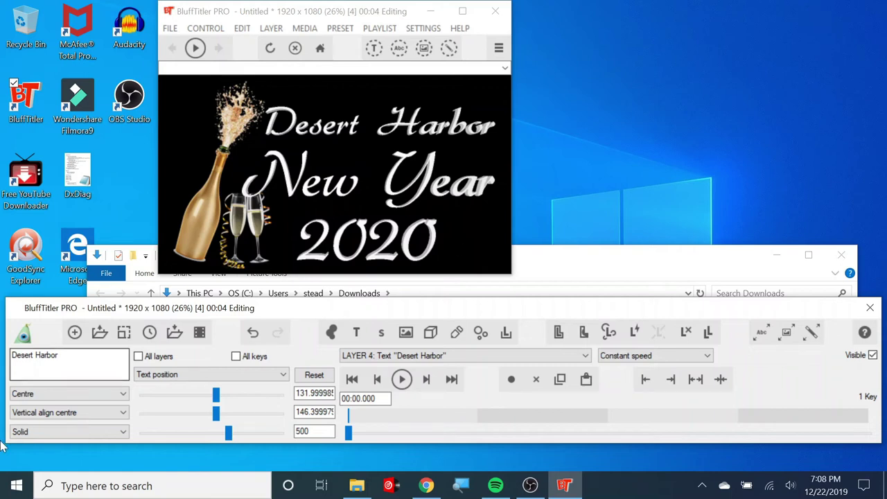
Change the New Year layer's text to "Happy New Year" and narrow its text size to about 1.17 in width
click(569, 355)
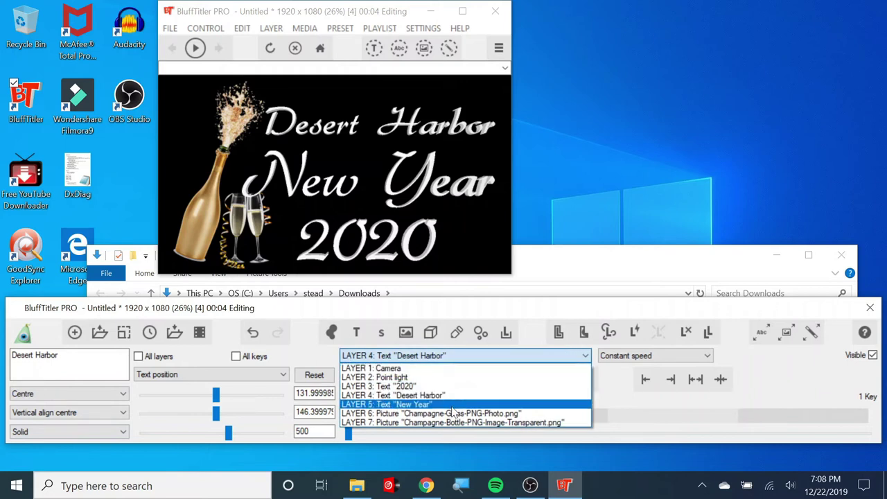
click(453, 406)
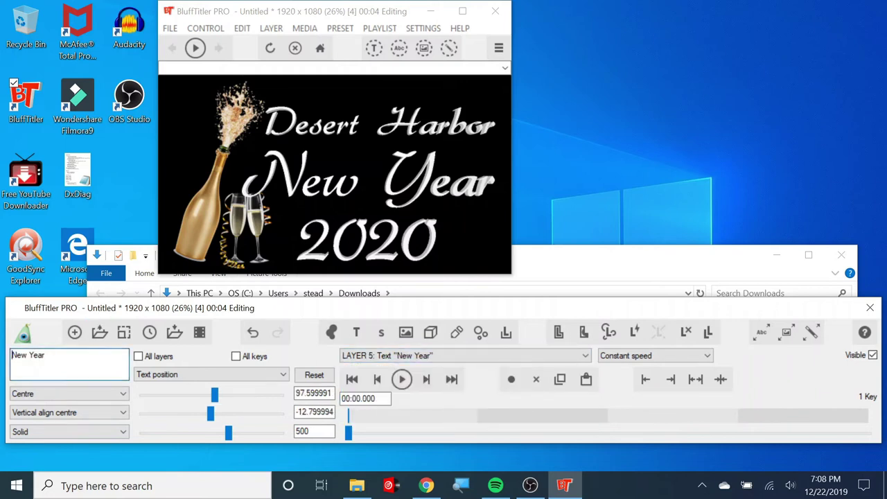
text(Happy)
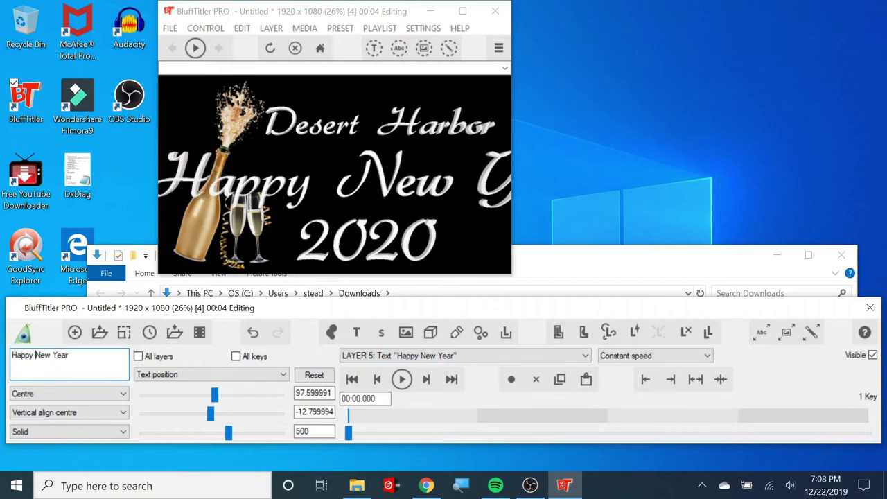
click(282, 377)
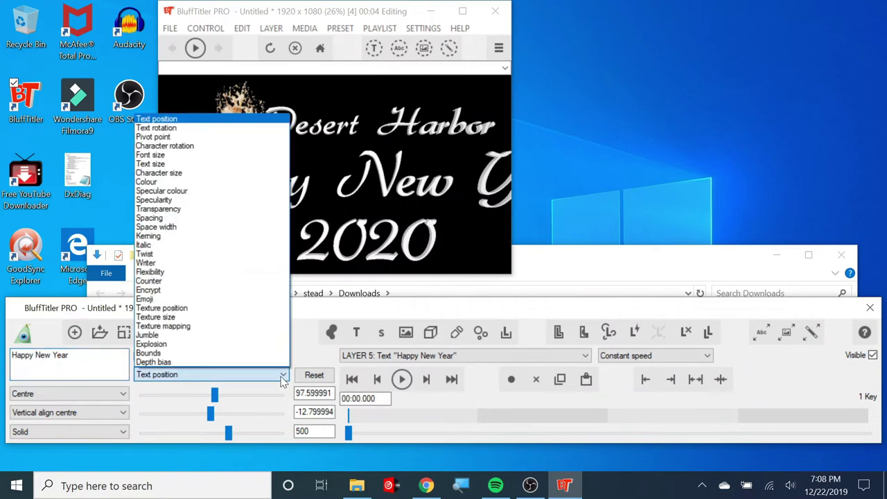
click(206, 164)
drag(280, 393, 223, 397)
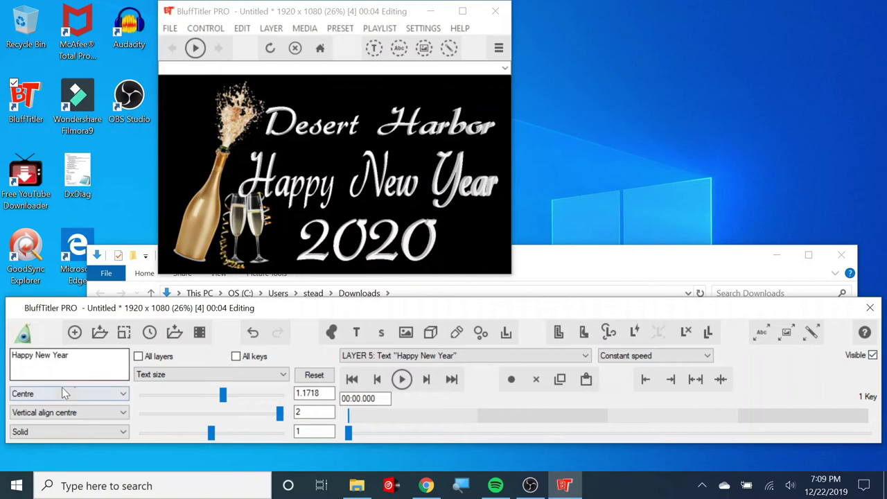
Set the Happy New Year layer's style to Flat and move it to about 101 horizontally and 14 vertically
click(119, 433)
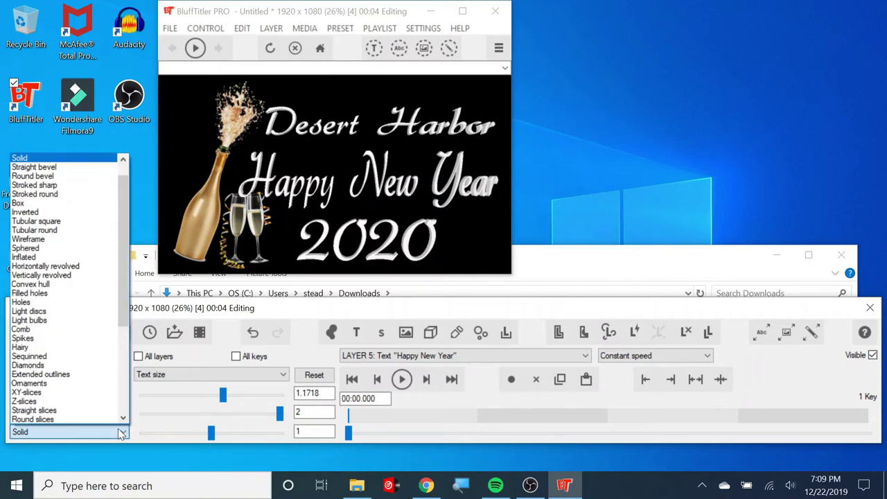
click(124, 160)
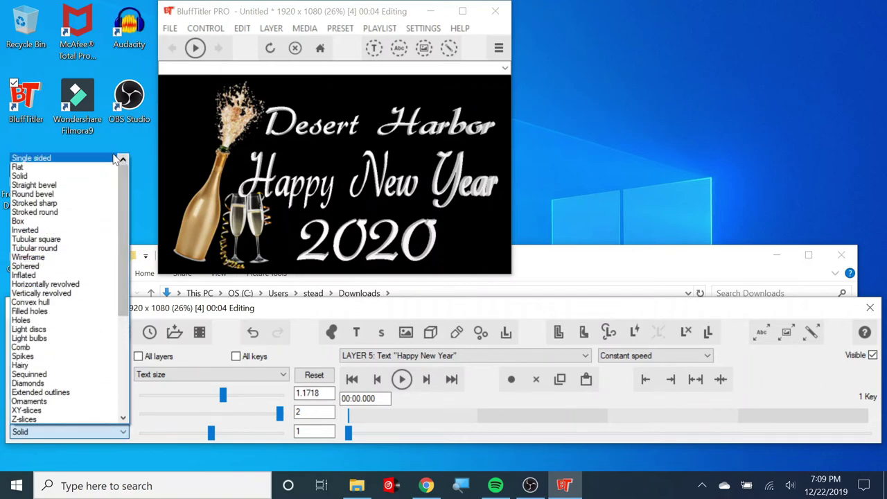
click(84, 168)
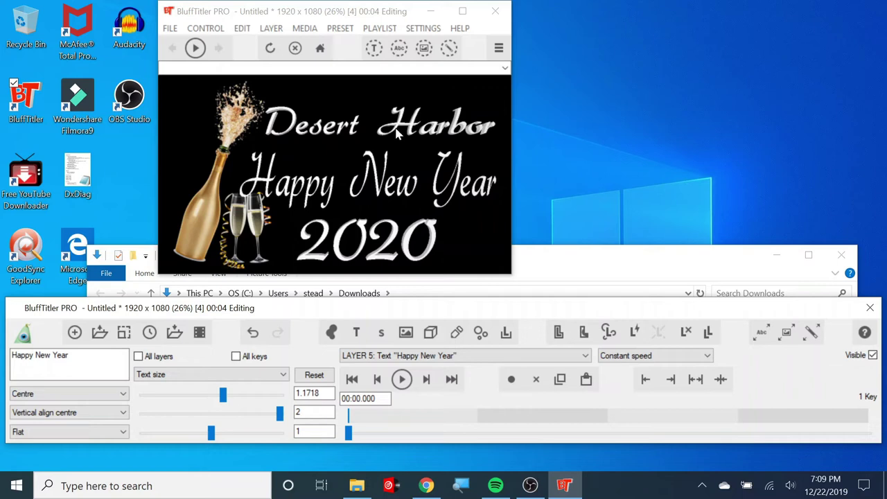
click(261, 375)
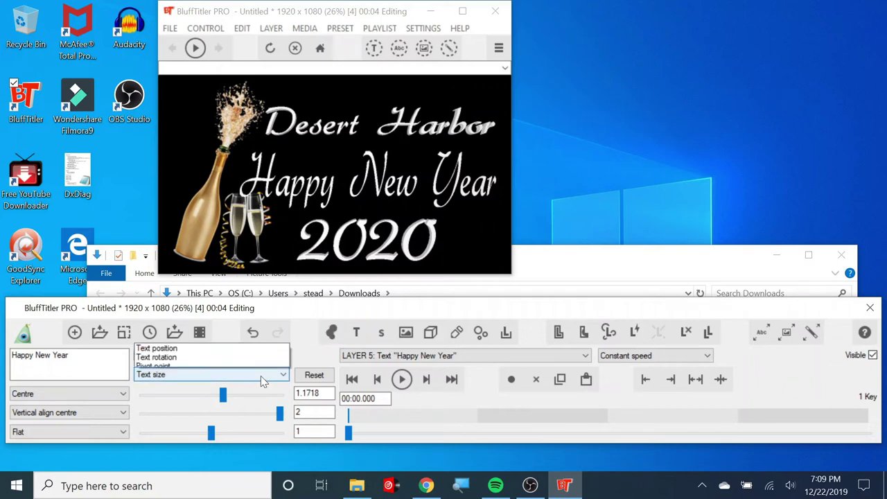
click(156, 118)
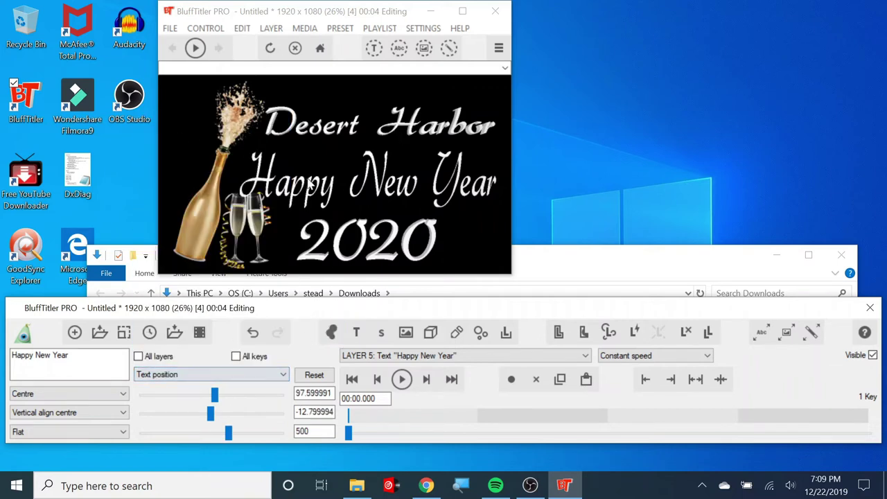
drag(338, 185, 335, 181)
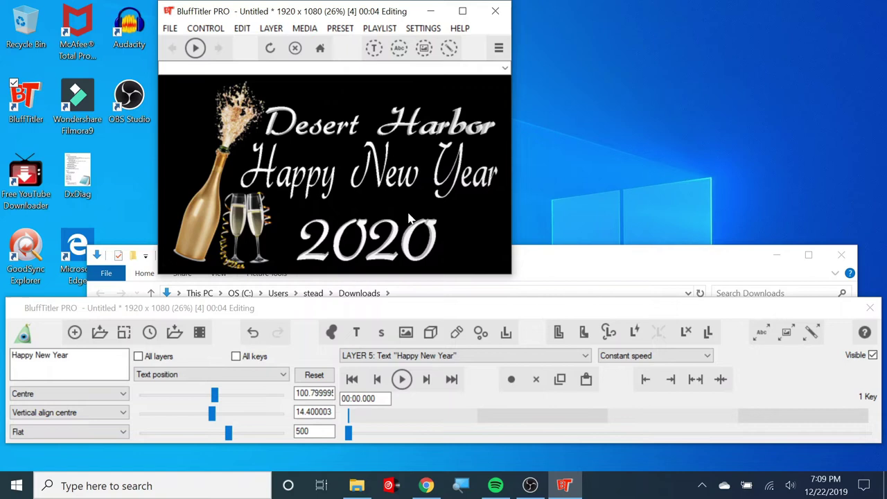
Set the Desert Harbor text layer's style to Flat
click(519, 355)
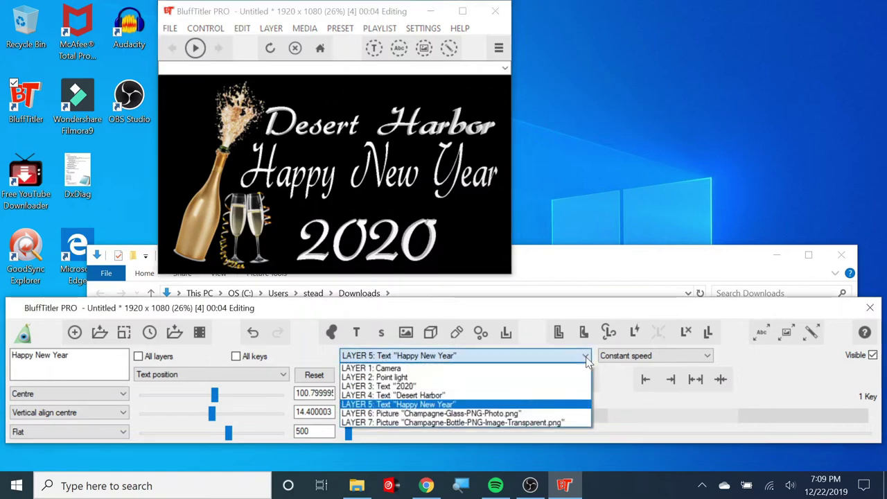
click(508, 398)
click(122, 433)
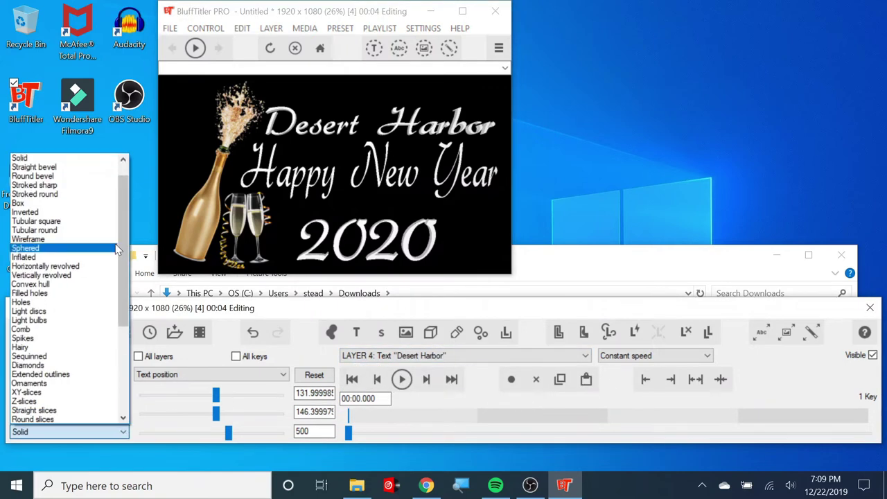
scroll(124, 203, up, 1)
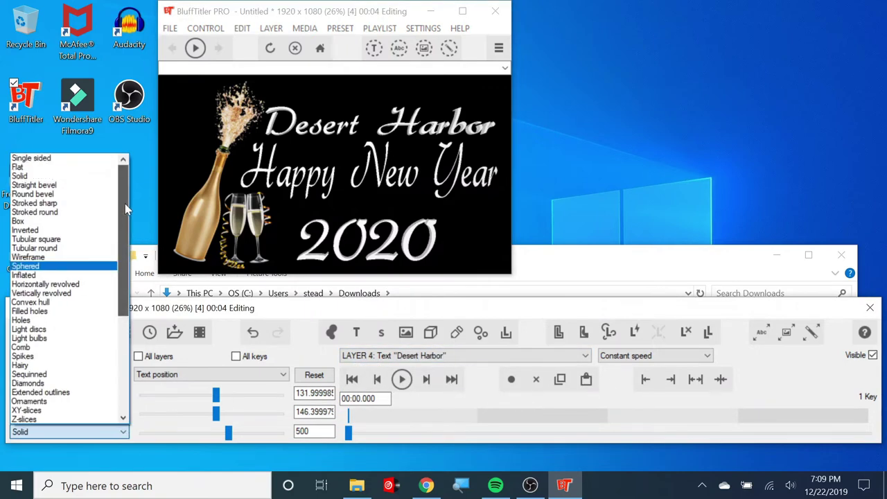
click(113, 168)
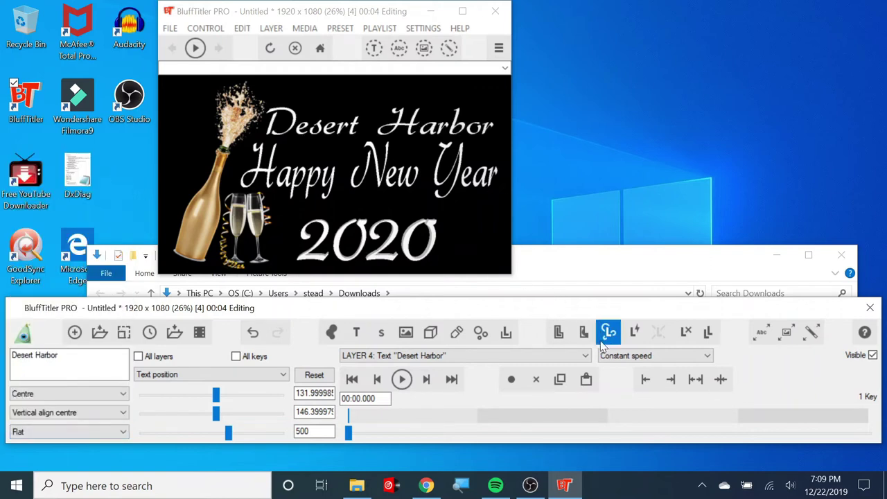
Set the 2020 text layer's style to Flat
click(585, 356)
click(481, 386)
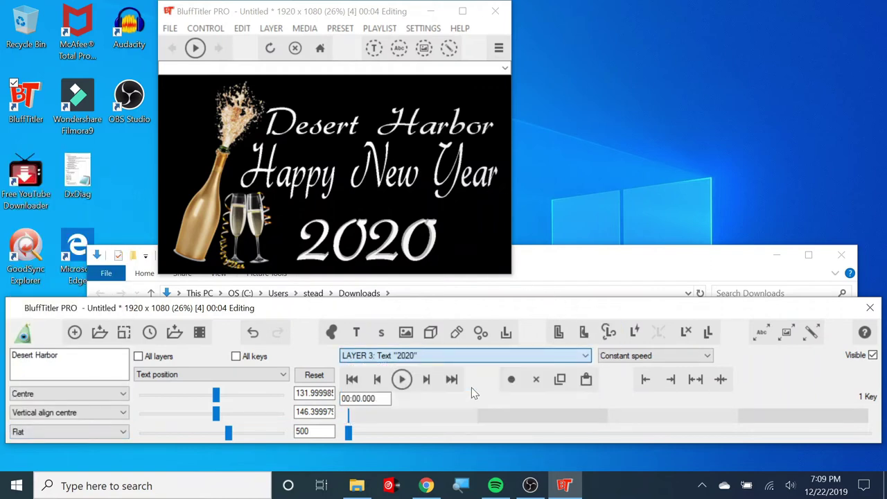
click(123, 432)
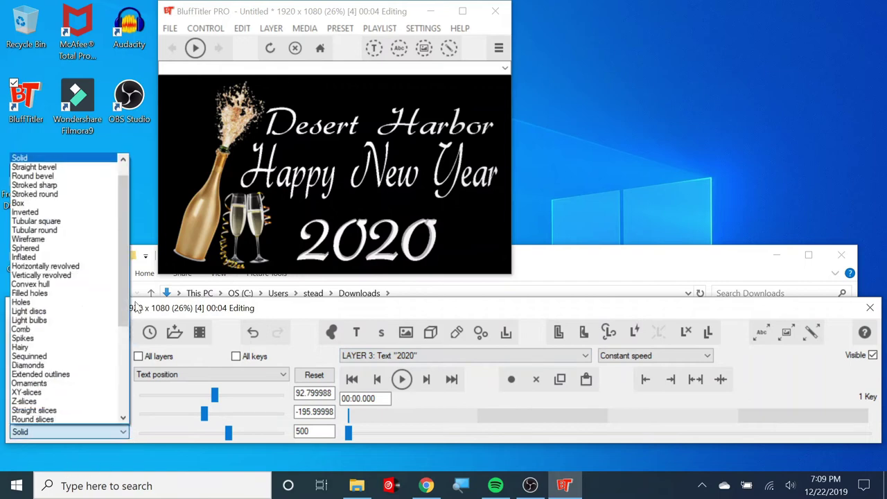
drag(132, 288, 131, 269)
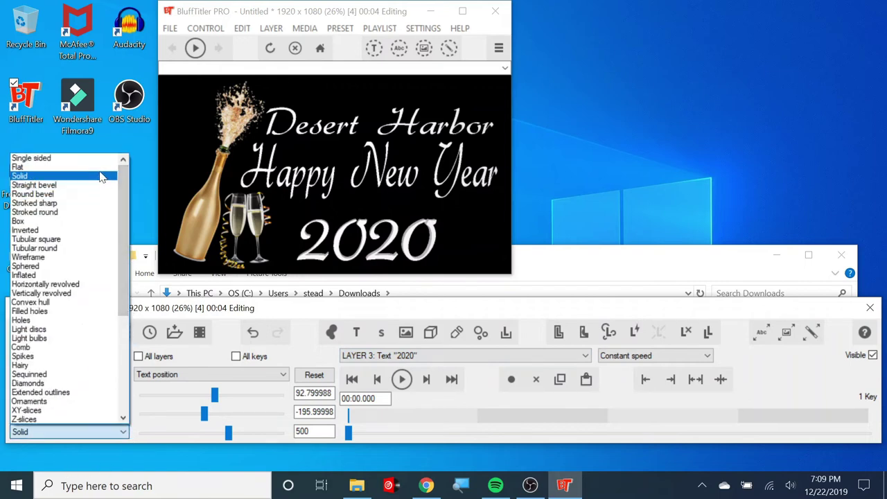
click(99, 169)
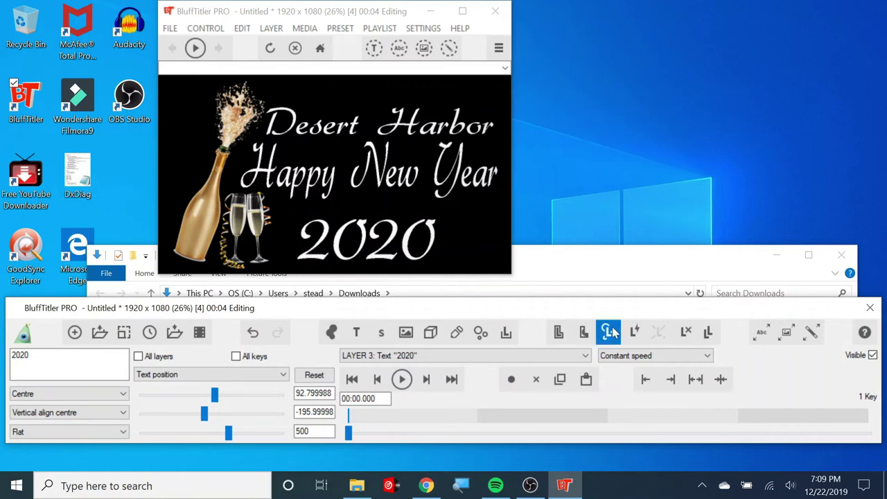
Move the champagne bottle picture away from the text, to about -366 horizontally and 12 vertically
click(586, 355)
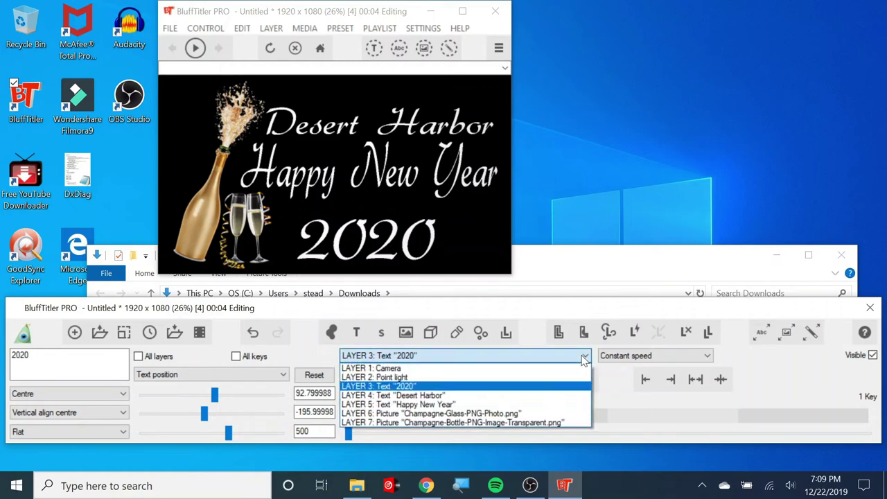
click(498, 421)
drag(189, 214, 176, 229)
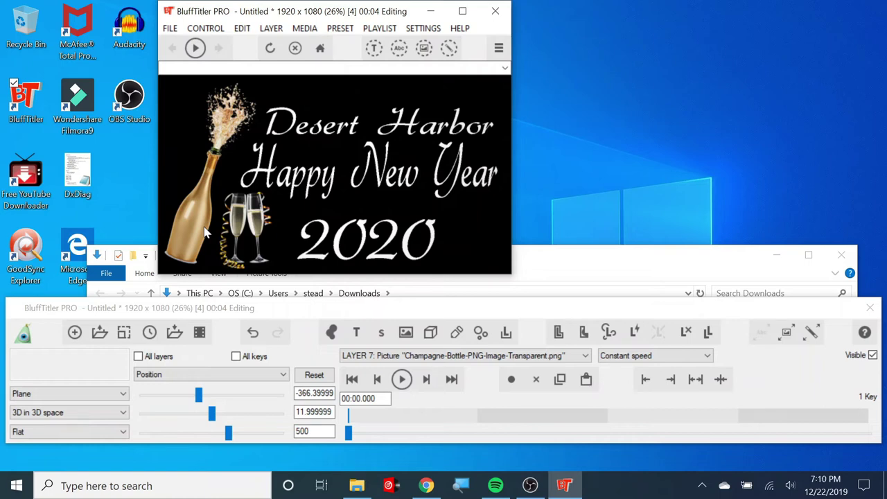
Raise the Desert Harbor text layer to a vertical position of about 197
click(585, 356)
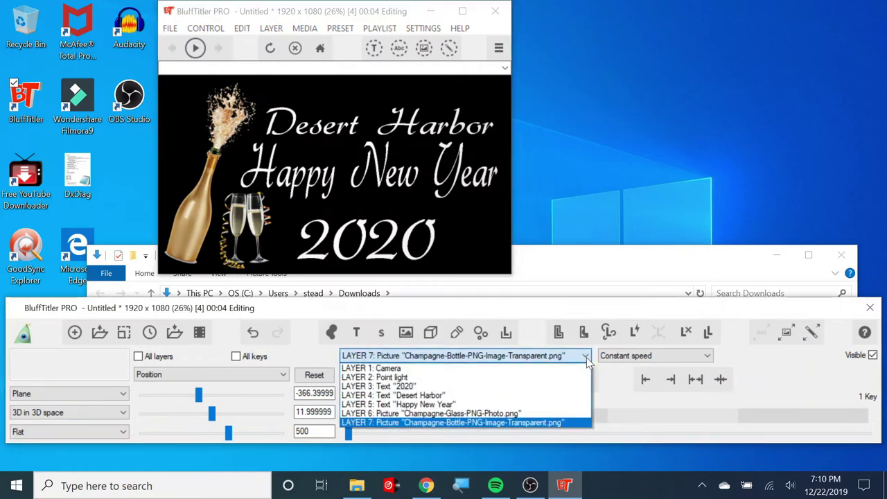
click(513, 395)
drag(355, 125, 356, 105)
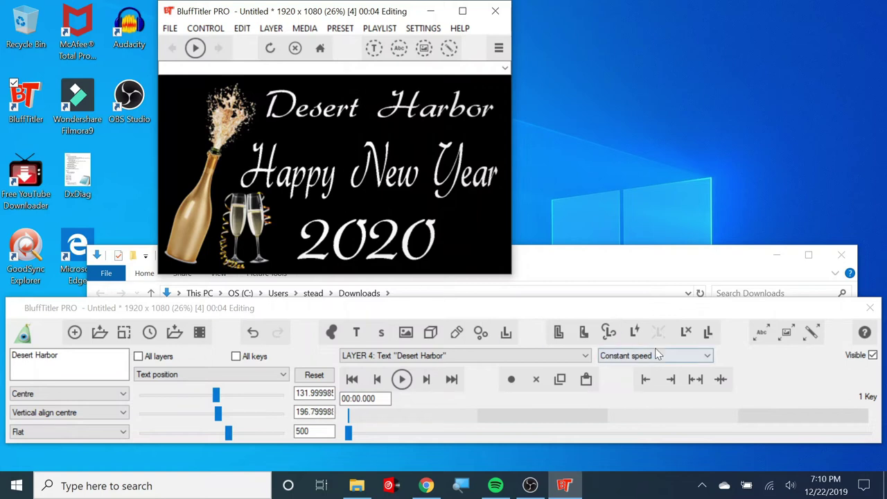
Set the Happy New Year layer's text size to 2.5 in height
click(586, 358)
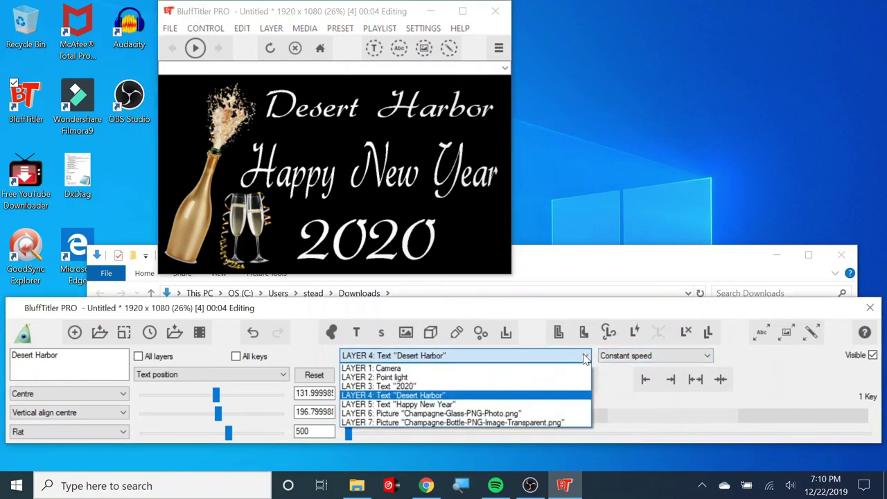
click(525, 404)
click(260, 374)
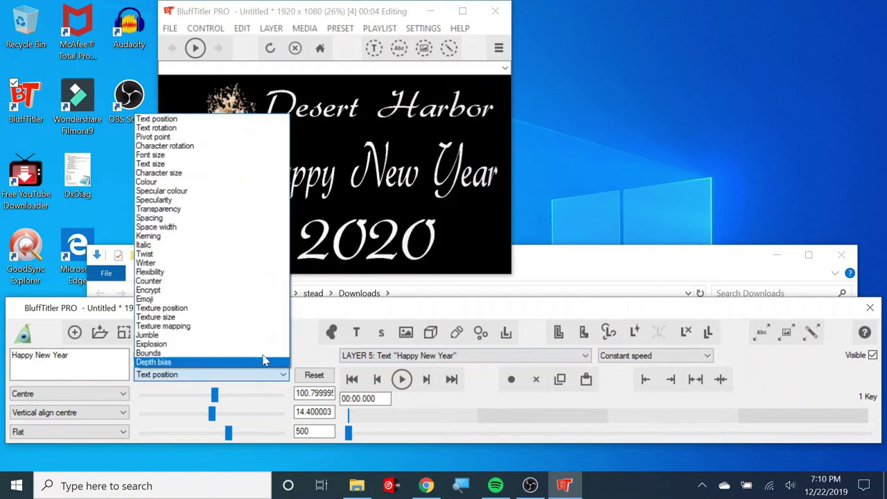
click(170, 164)
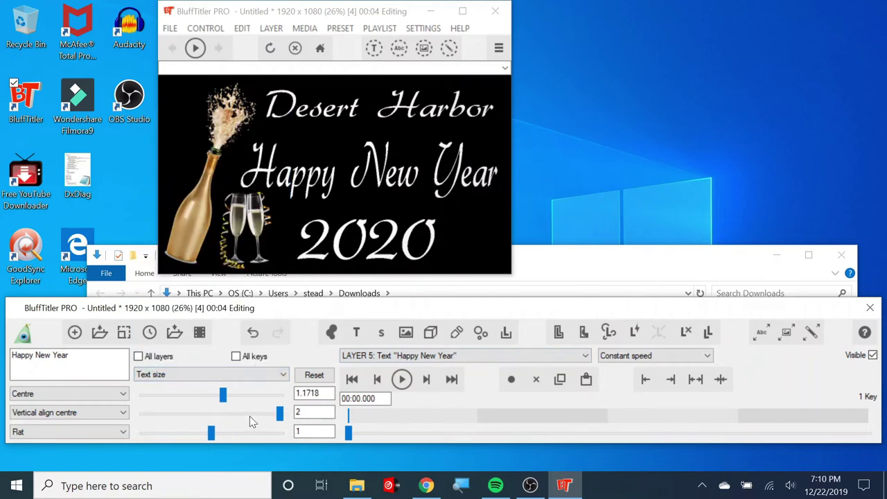
click(299, 411)
text(.5)
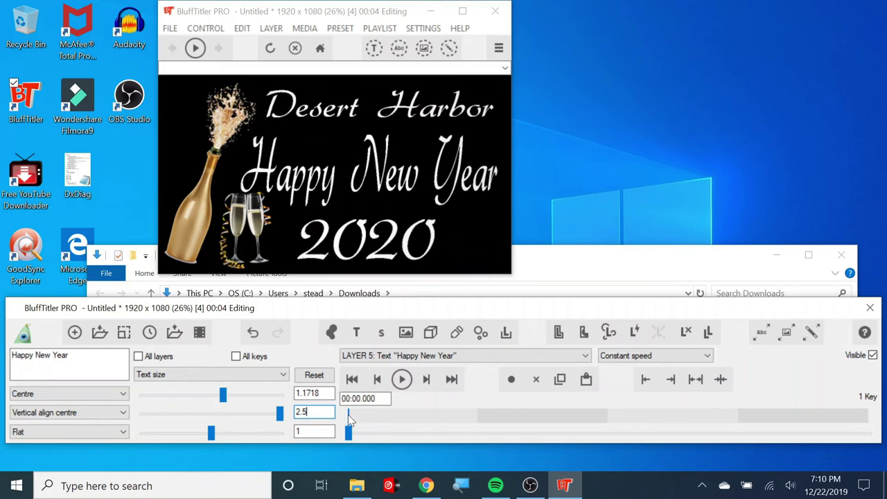
Move the Happy New Year text layer to about 112 horizontally and 24 vertically
click(283, 374)
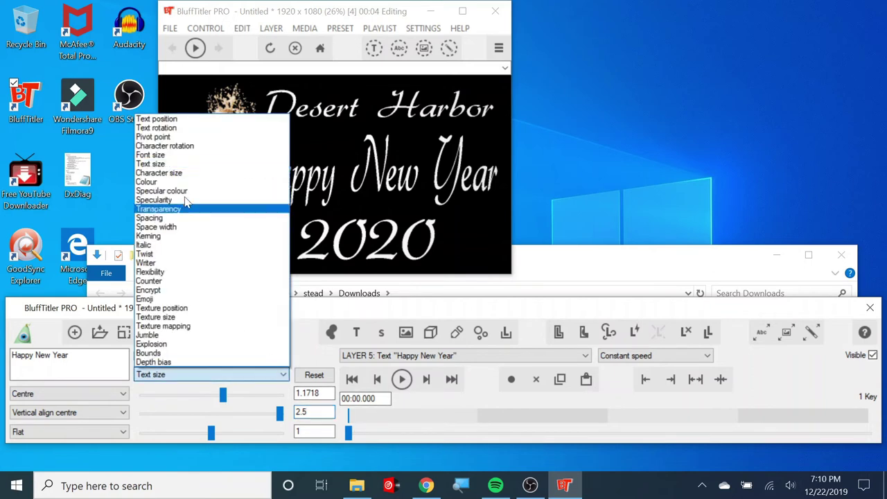
click(166, 119)
drag(329, 179, 336, 169)
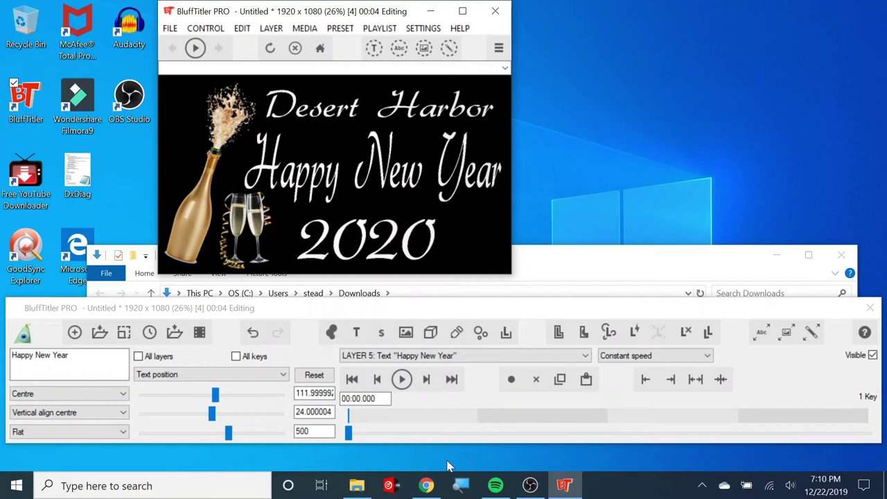
click(785, 334)
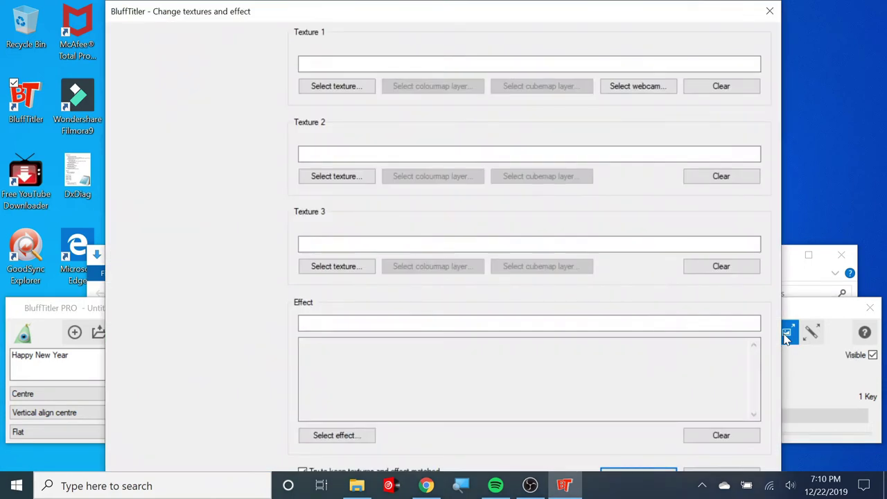
click(342, 86)
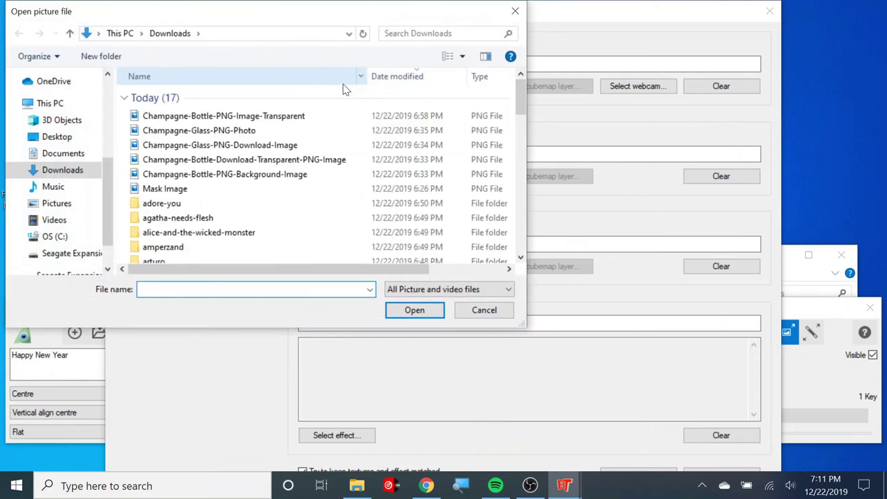
scroll(521, 116, down, 1)
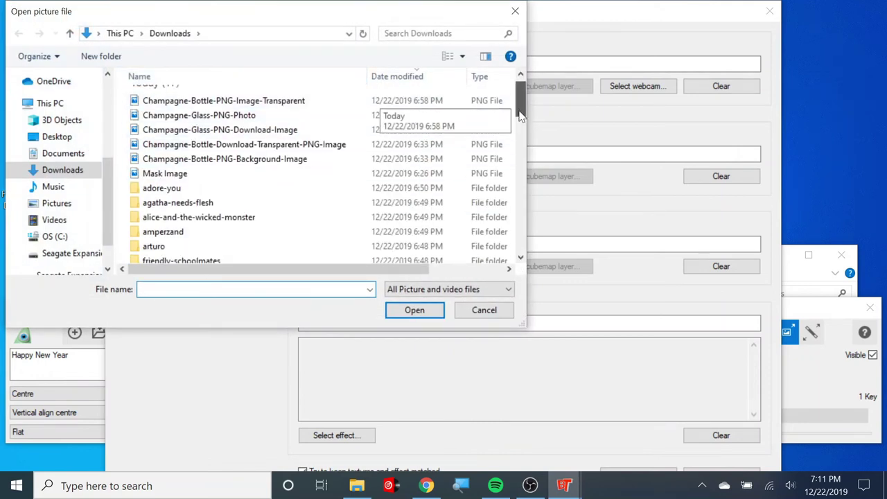
scroll(519, 115, down, 6)
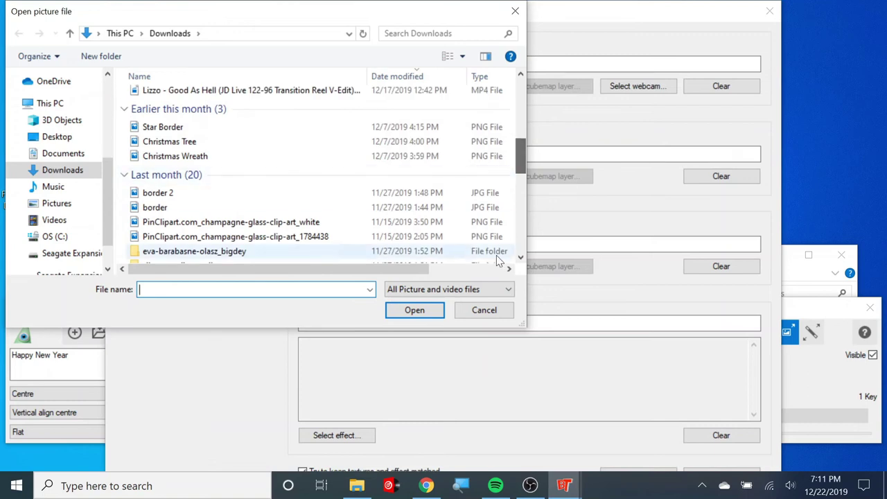
click(483, 311)
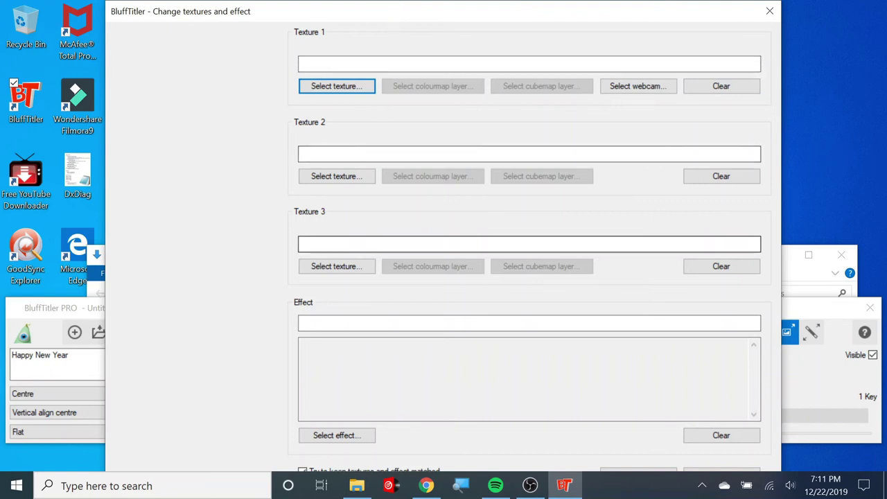
drag(622, 16, 441, 6)
click(564, 484)
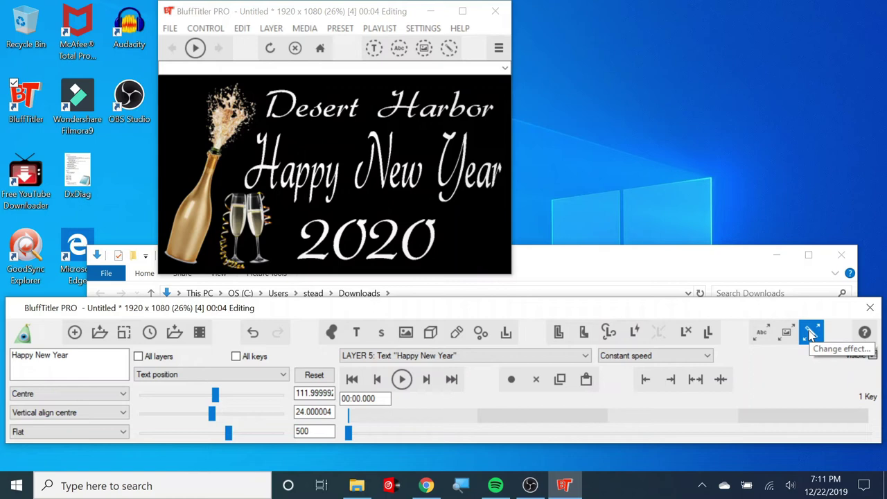
click(786, 337)
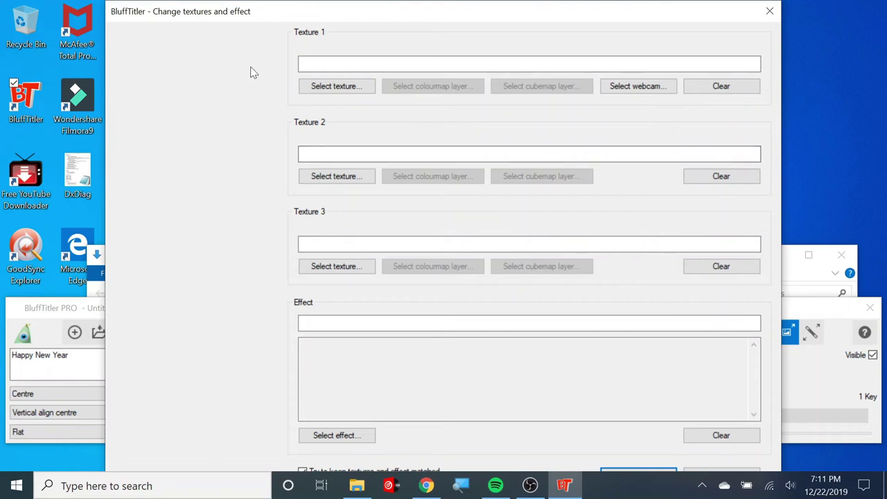
click(327, 88)
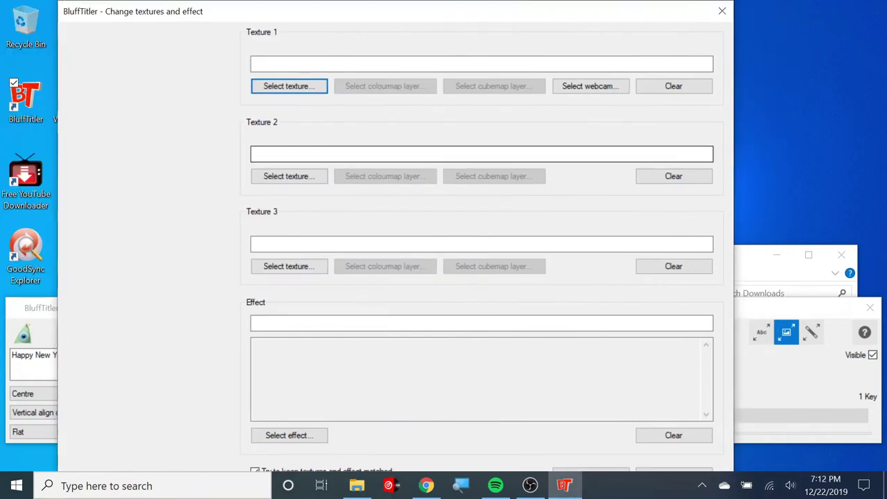
click(676, 474)
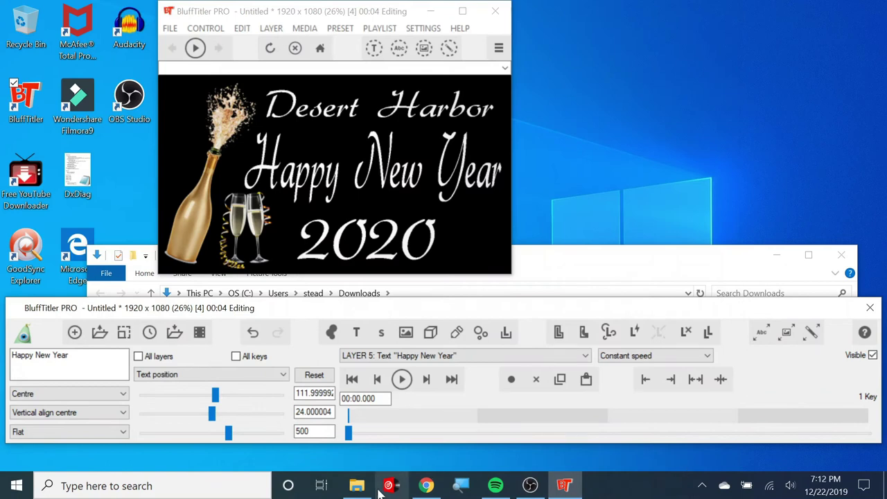
Switch to Chrome and run an image search for "golden texture image" in a new tab
click(427, 485)
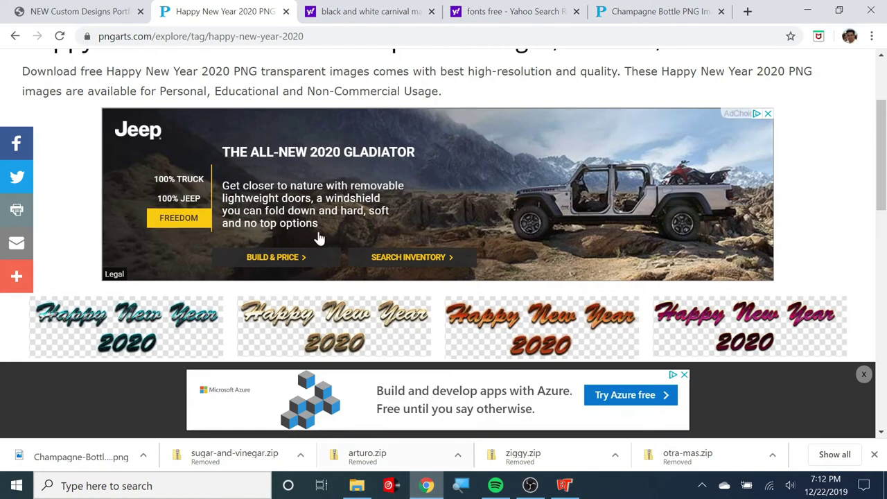
click(747, 11)
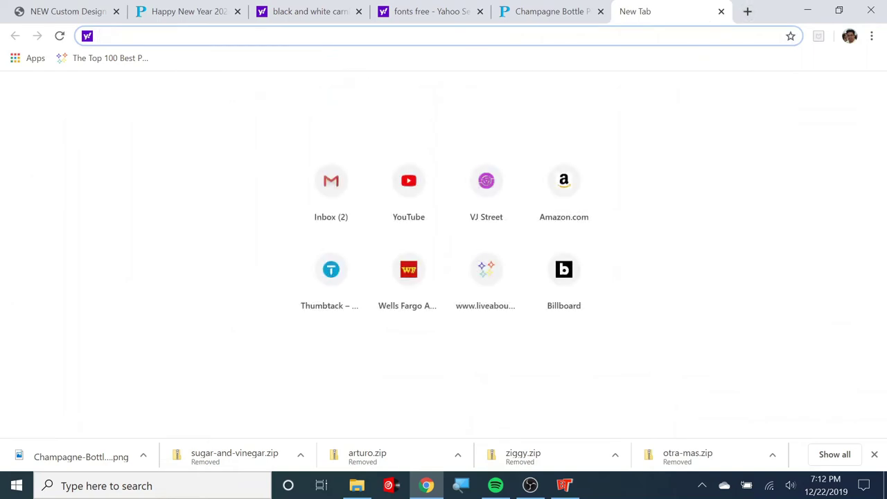
text(golden )
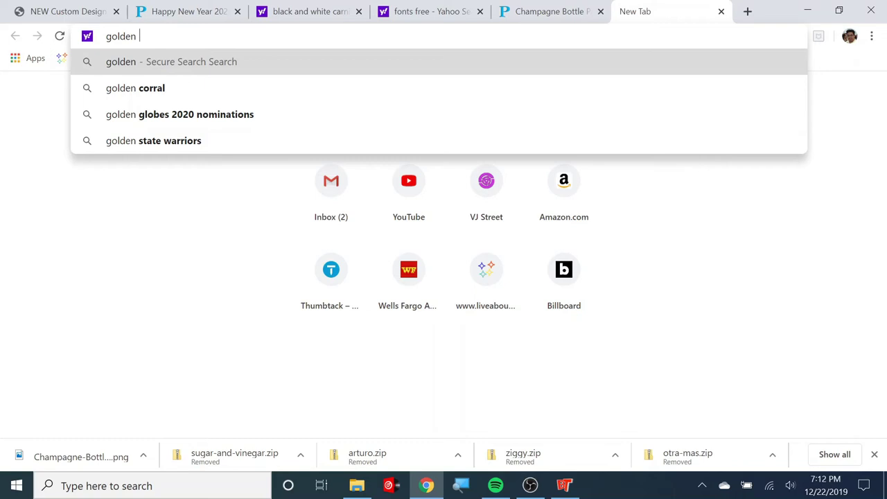
text(textu)
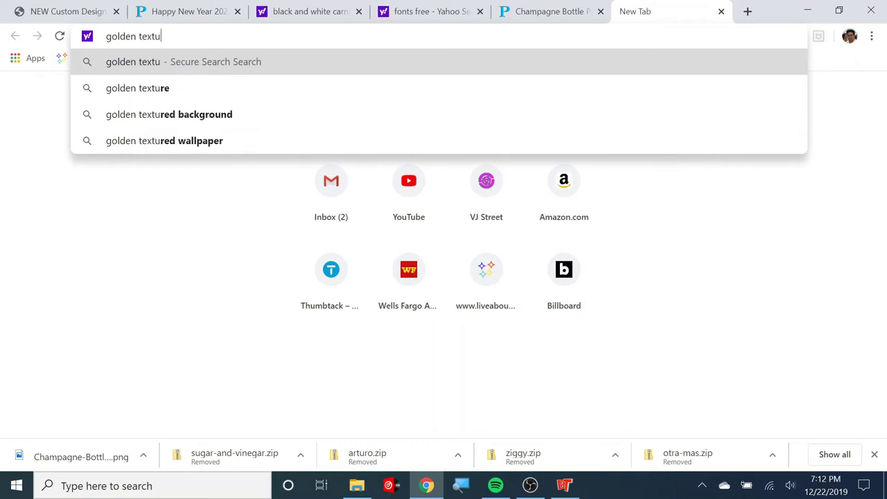
text(re)
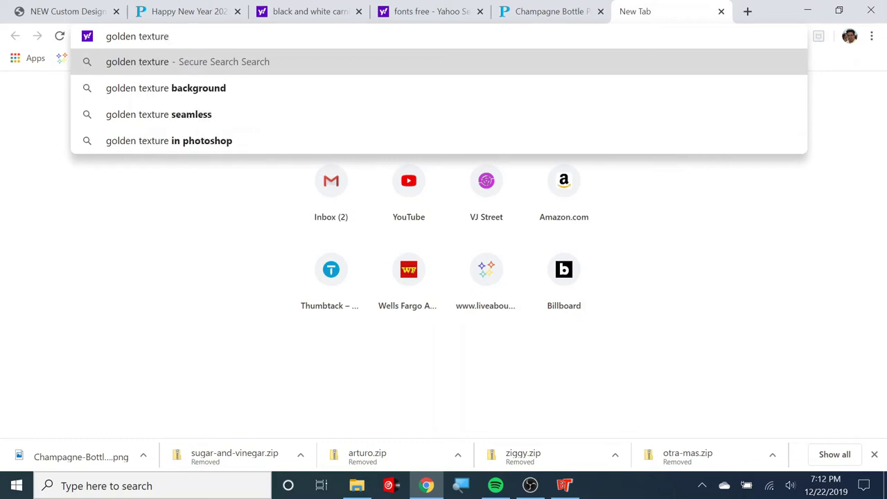
text( image)
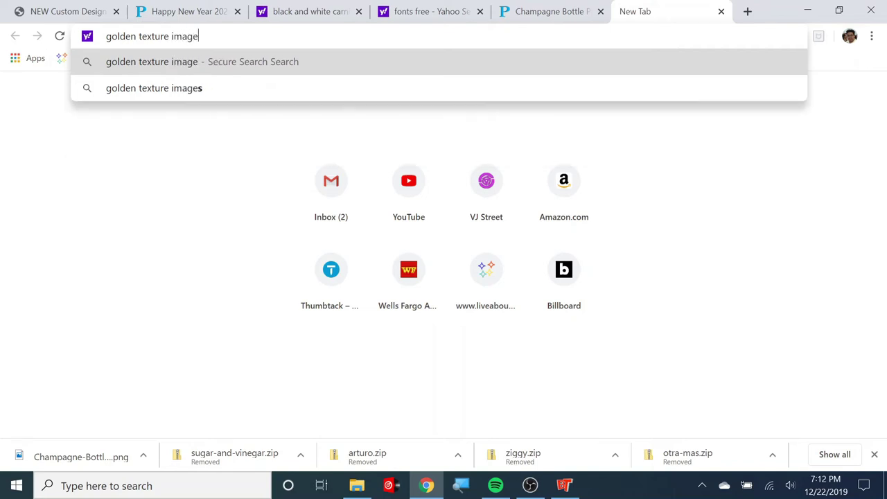
key(Return)
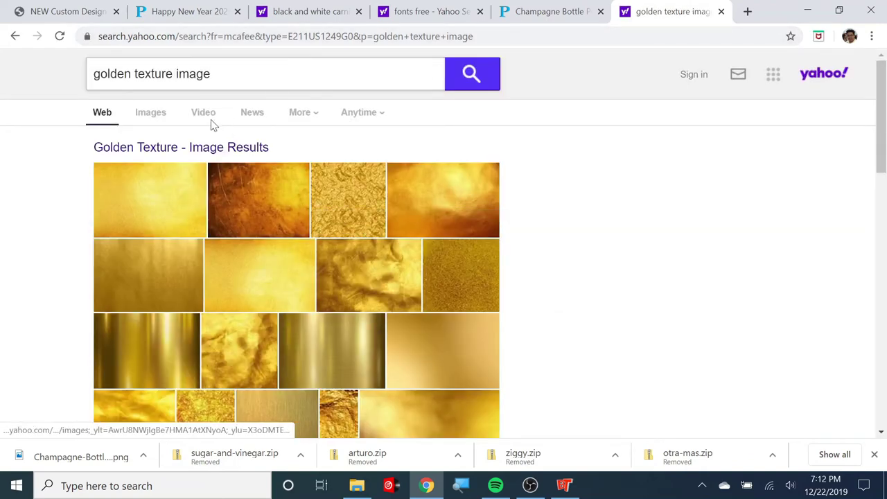
click(158, 118)
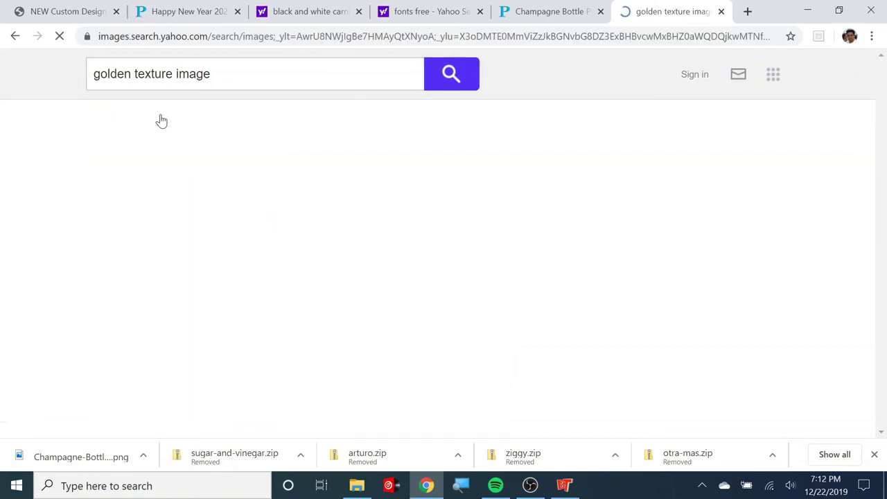
Examine the golden texture image results for gold surfaces suitable as text textures
scroll(515, 270, down, 8)
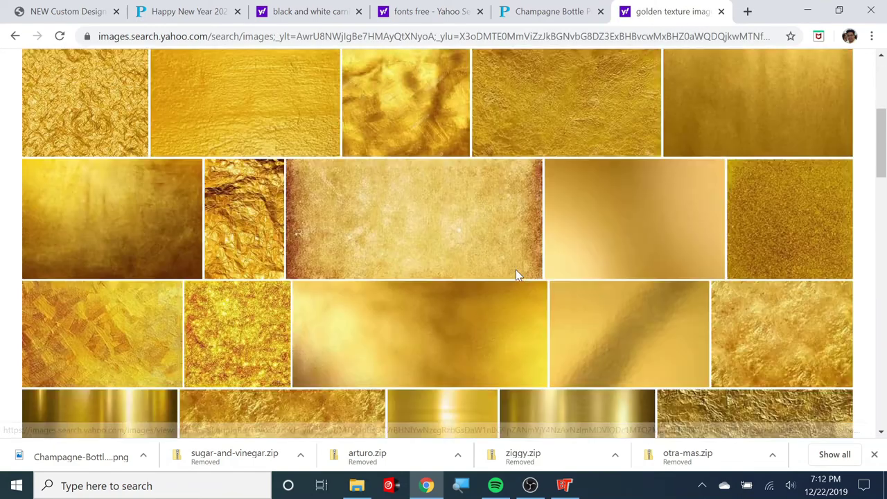
scroll(515, 276, down, 4)
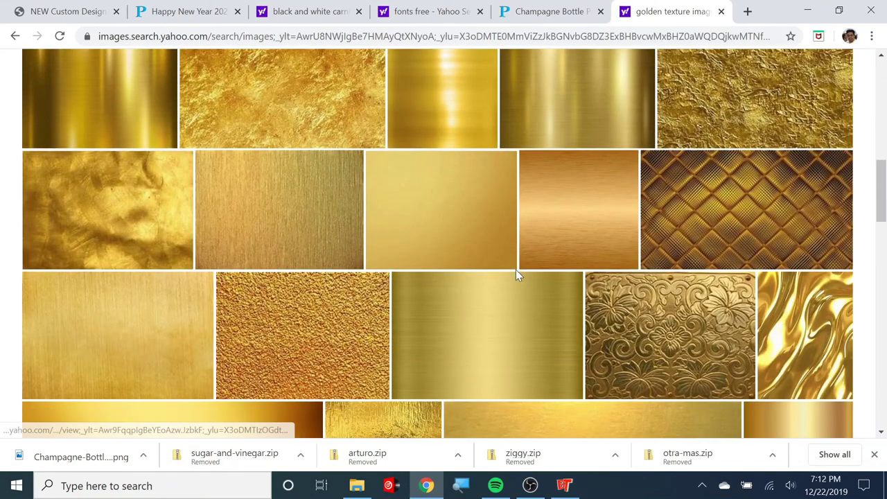
scroll(515, 276, down, 2)
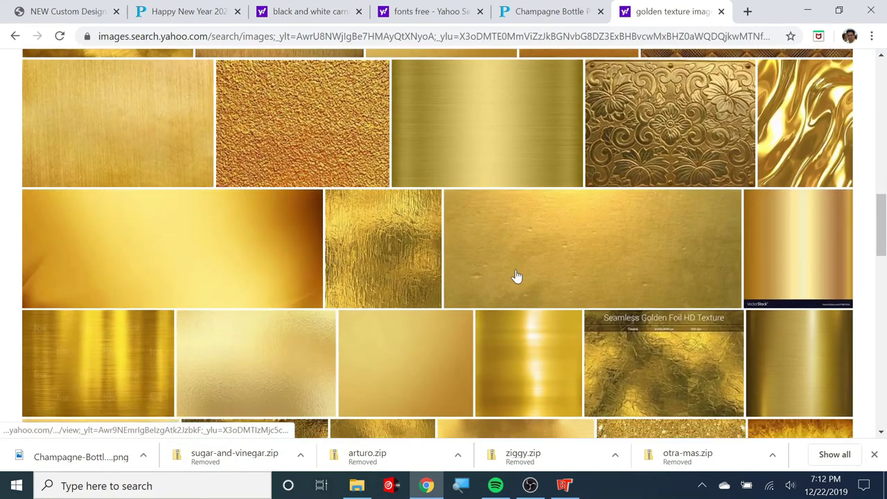
scroll(515, 276, down, 6)
scroll(516, 276, down, 4)
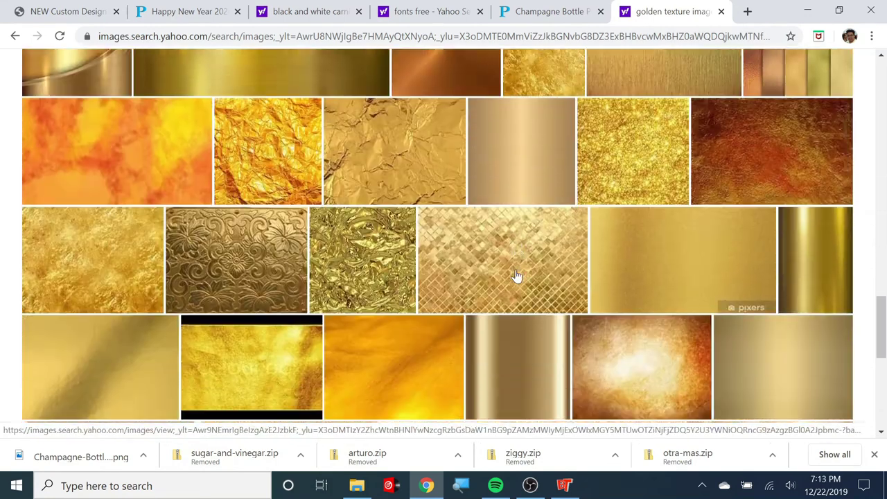
scroll(515, 275, down, 3)
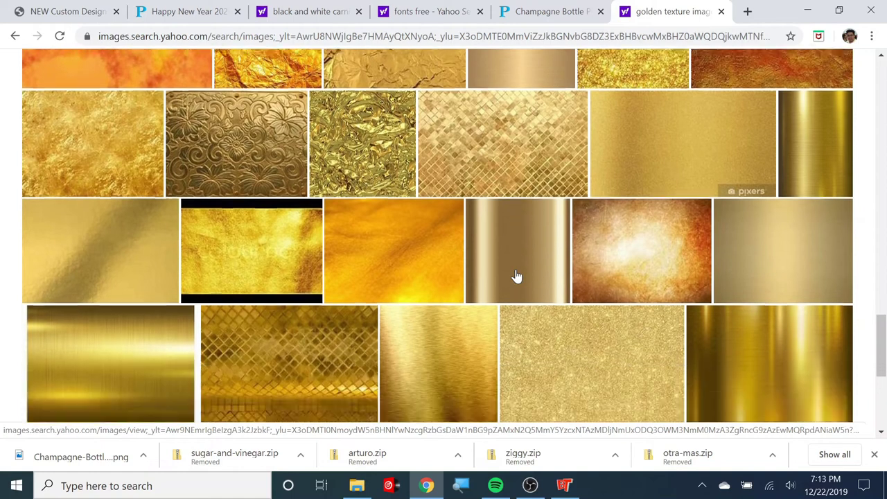
scroll(515, 276, up, 5)
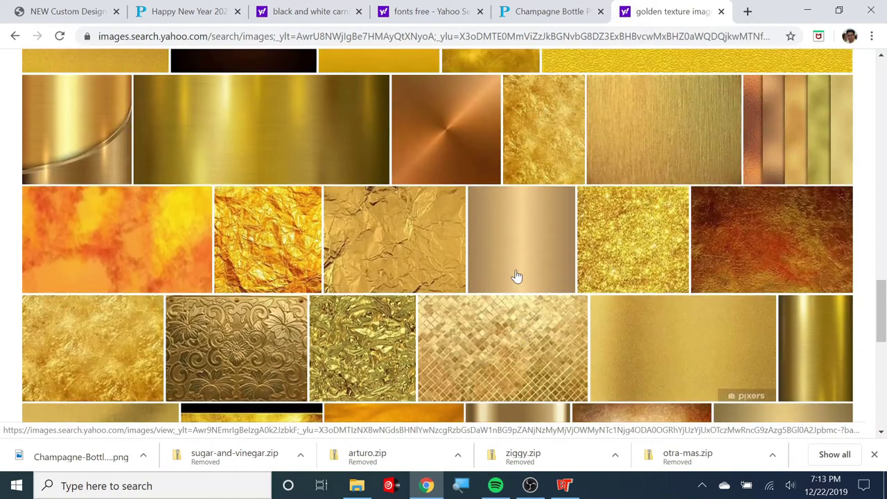
scroll(348, 227, up, 4)
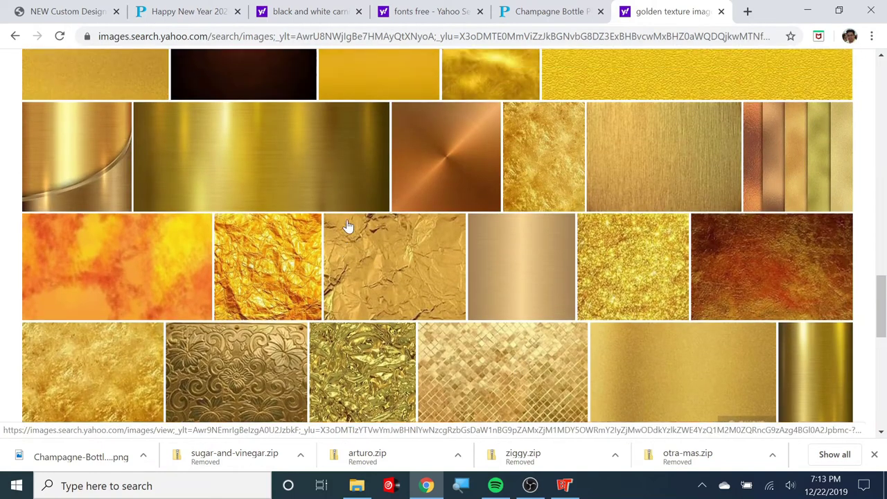
scroll(643, 215, up, 2)
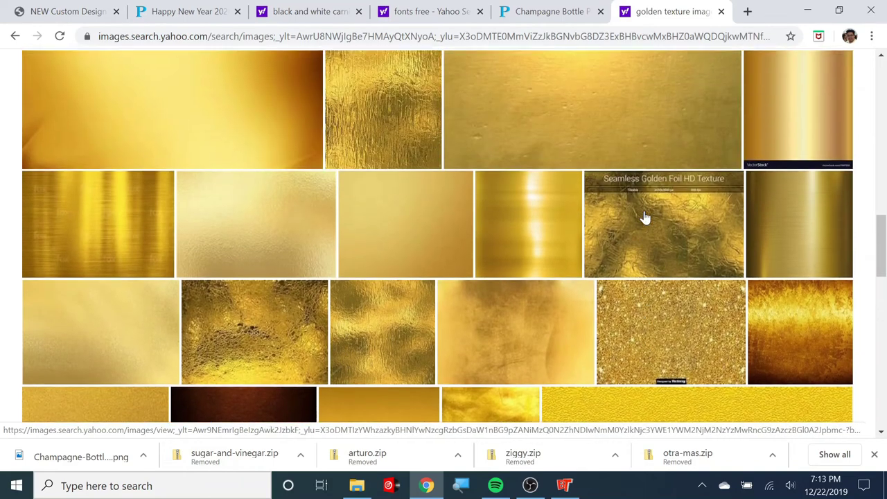
scroll(365, 196, up, 1)
scroll(364, 196, up, 3)
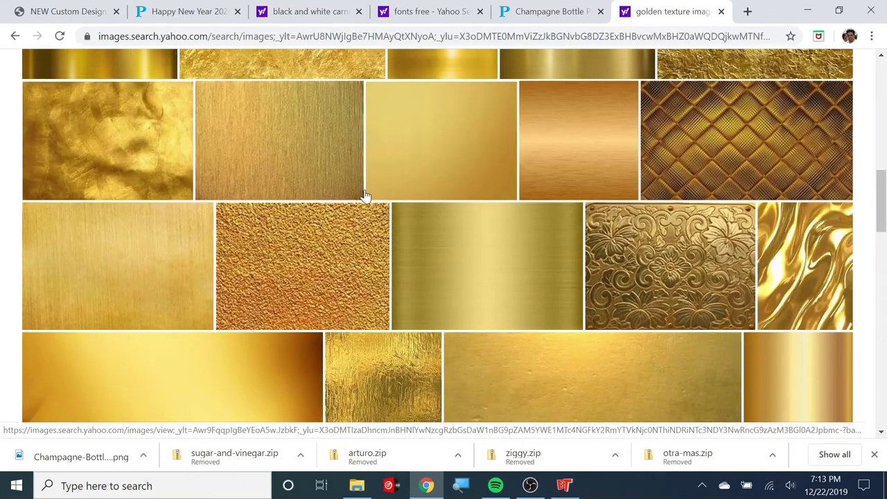
scroll(366, 196, up, 4)
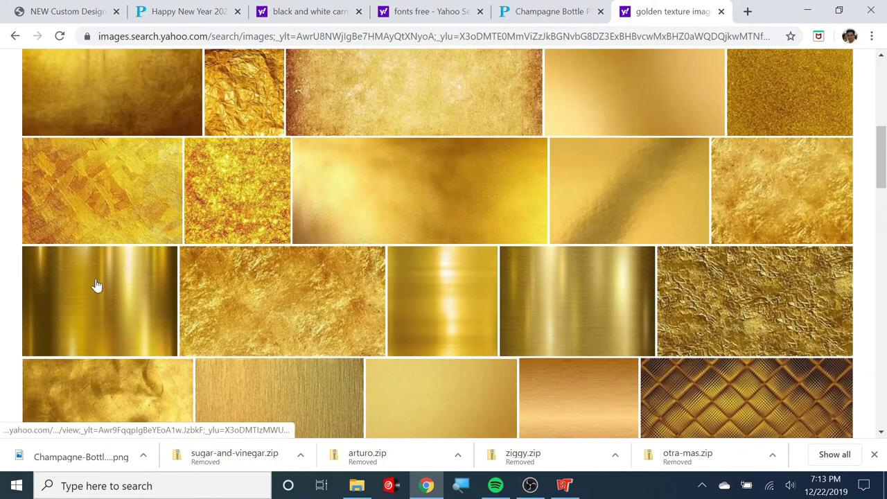
scroll(413, 155, up, 3)
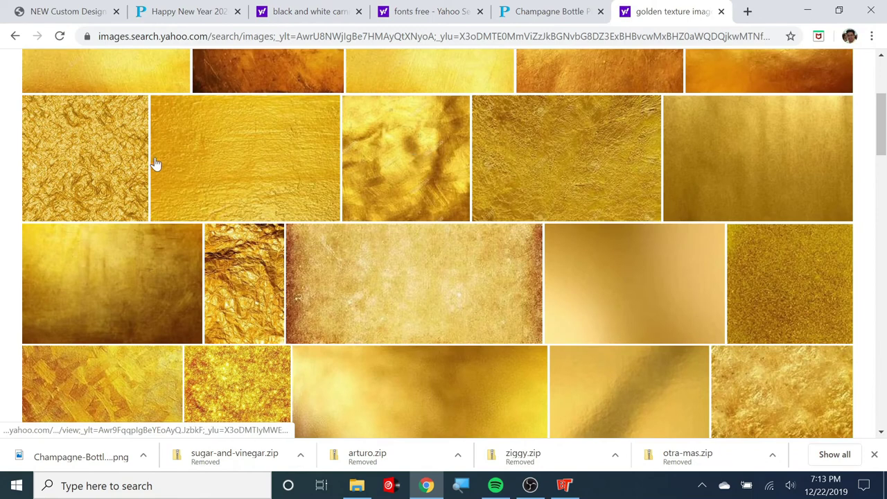
scroll(135, 169, up, 3)
scroll(137, 170, down, 2)
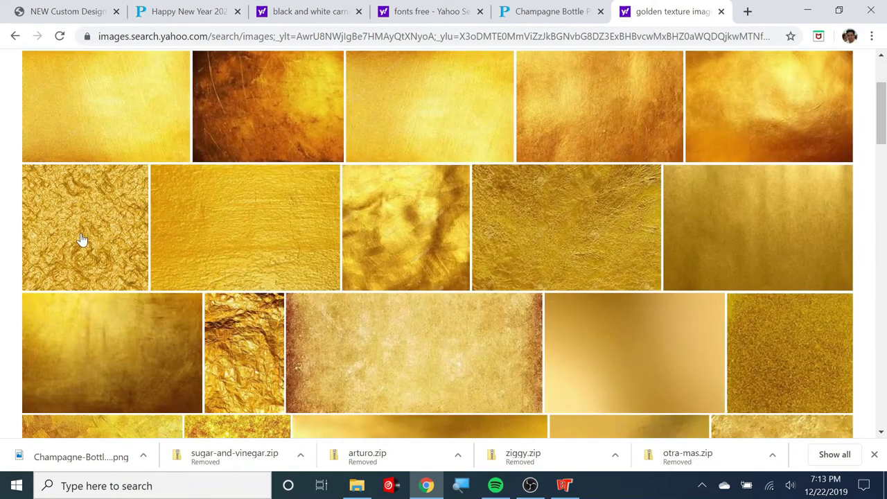
scroll(436, 228, down, 5)
scroll(434, 219, down, 1)
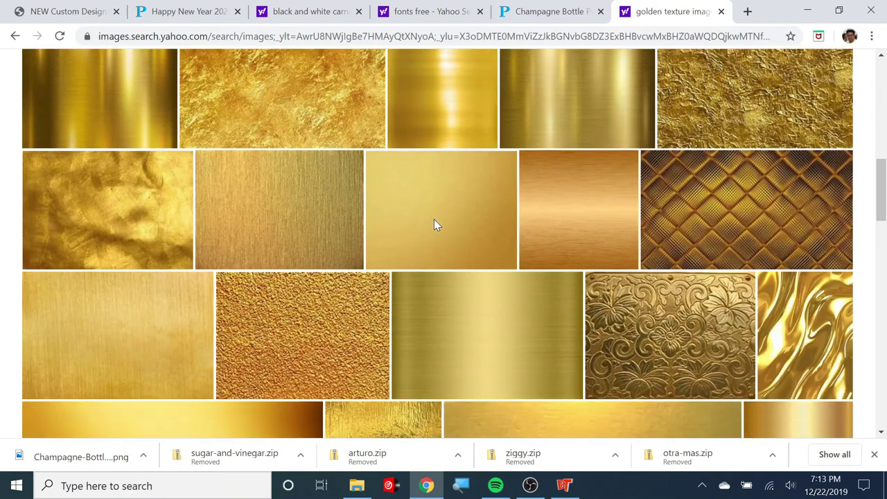
Save the crinkled gold foil image to Downloads as the JPEG Free-Gold-Foil-Texture-Wallpaper and close its preview
click(728, 115)
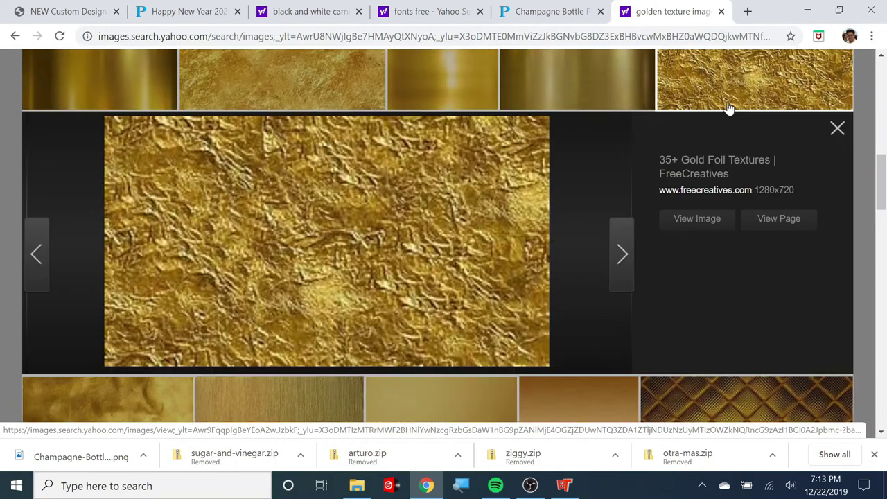
right_click(310, 207)
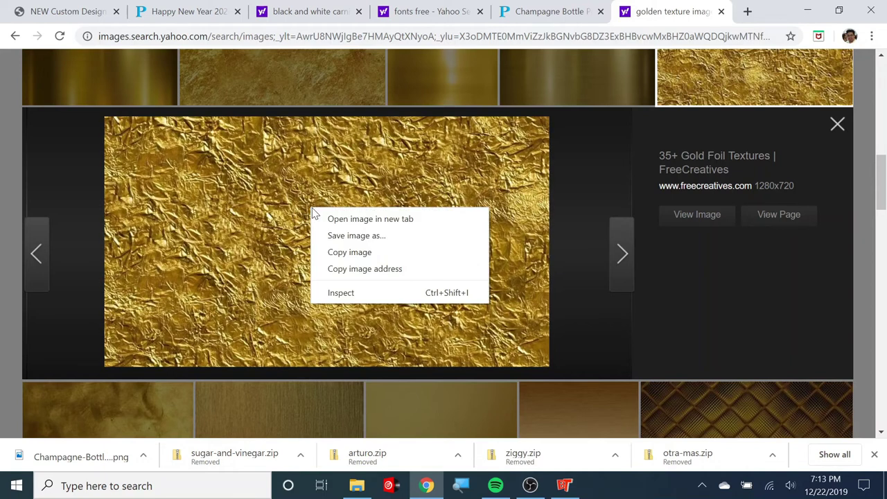
click(339, 236)
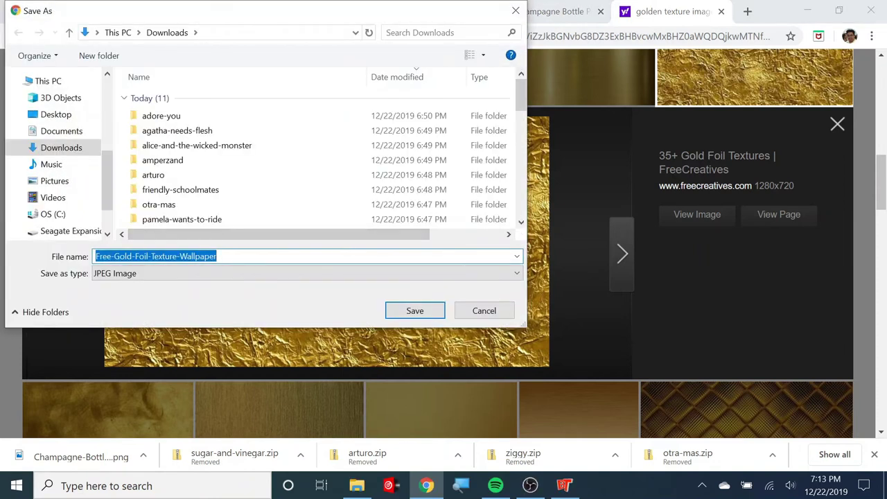
click(414, 311)
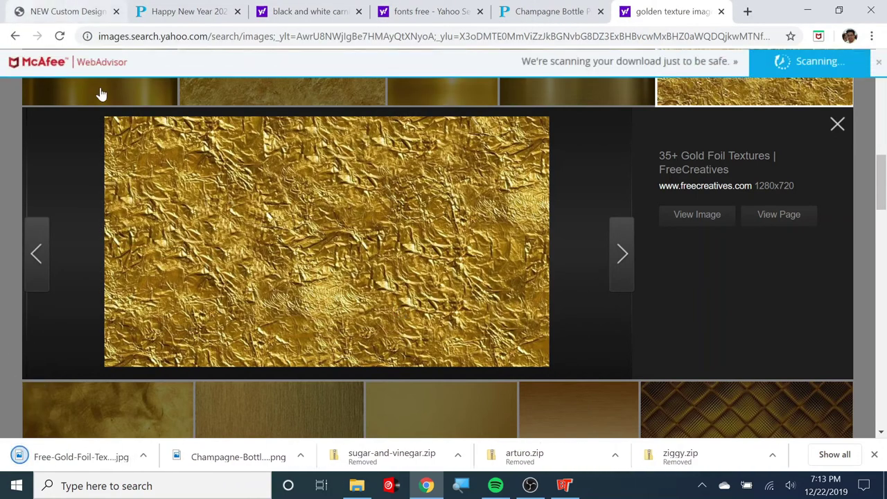
click(836, 125)
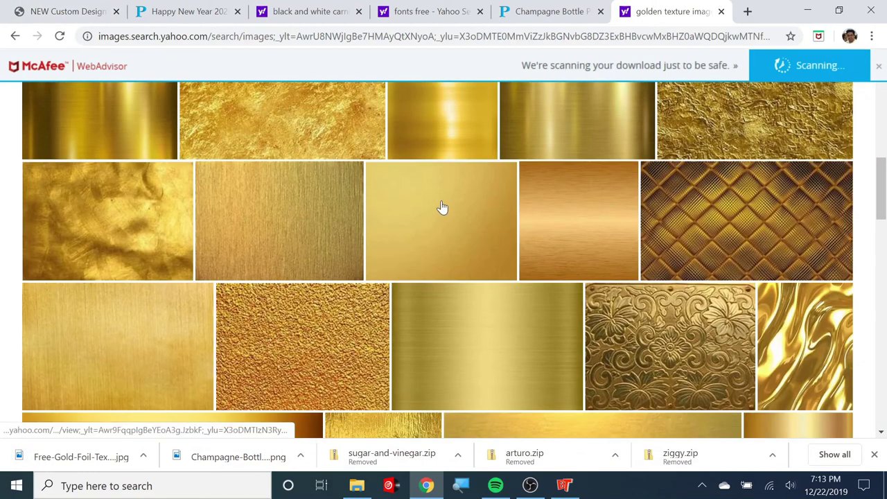
Save the wide brushed gold metal image to Downloads as gold-metal-texture-background_46250-145 and return to BluffTitler
scroll(442, 207, down, 10)
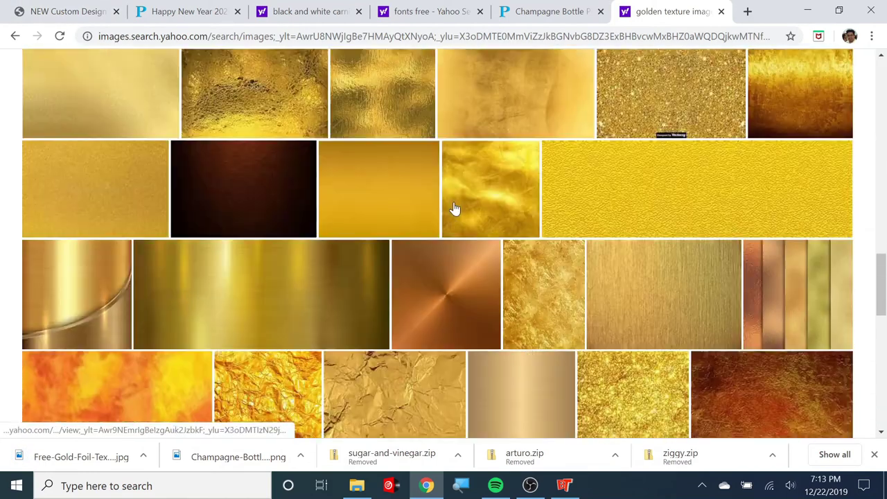
scroll(453, 209, down, 1)
scroll(453, 209, up, 1)
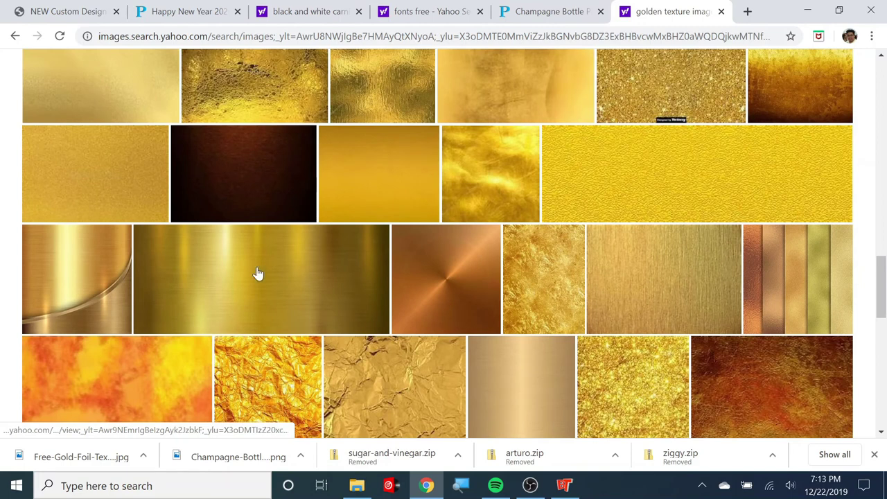
click(257, 274)
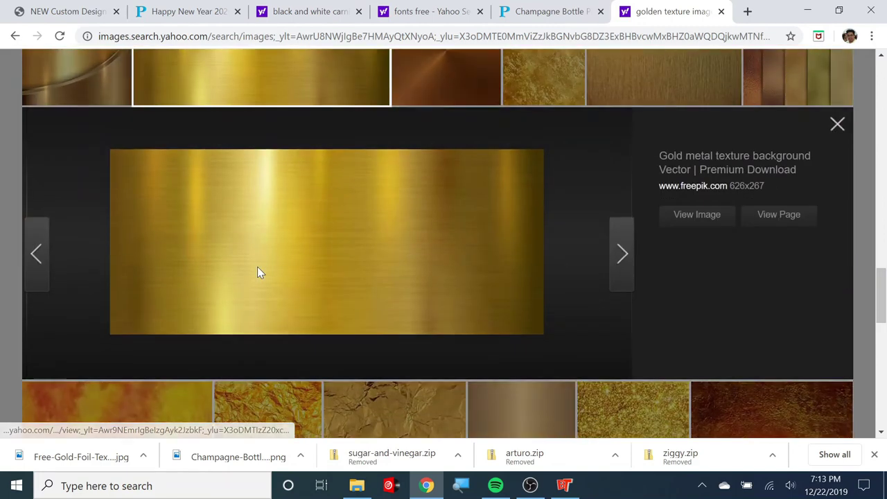
right_click(335, 227)
click(367, 255)
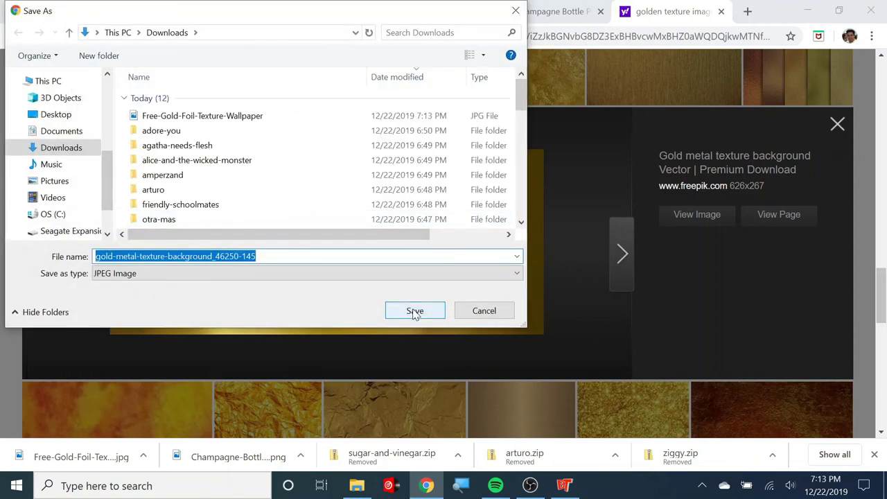
click(414, 312)
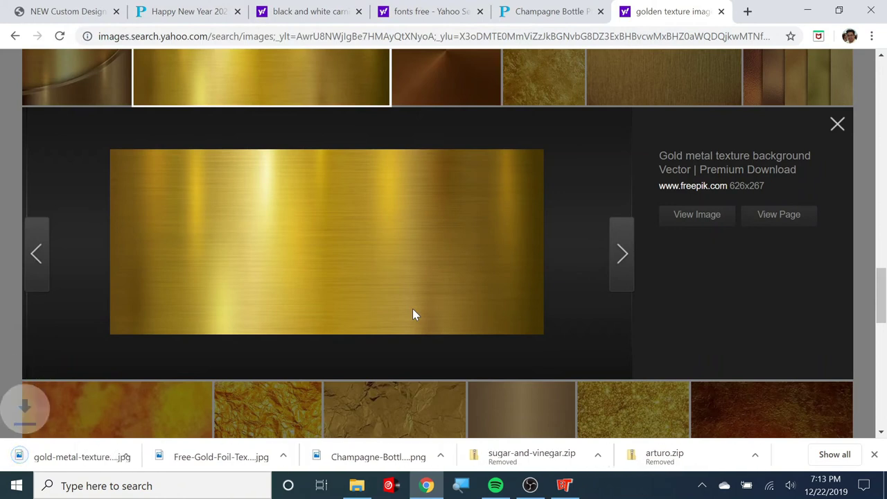
click(807, 12)
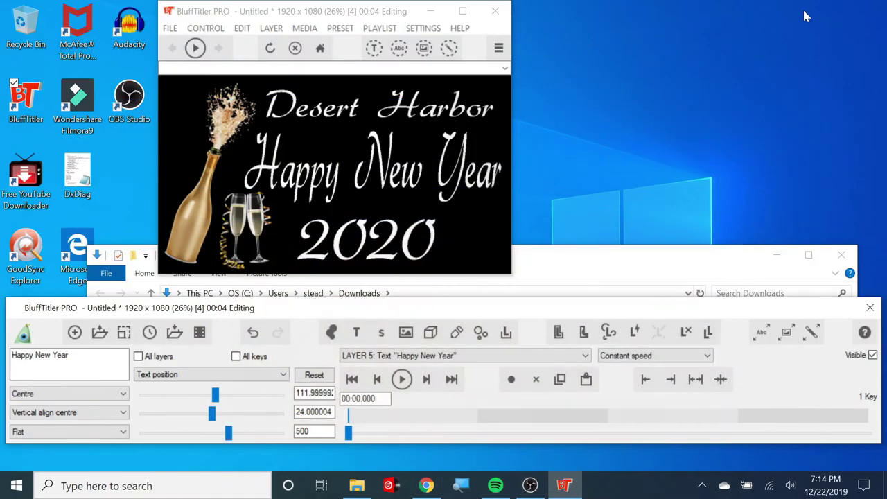
Apply gold-metal-texture-background_46250-145 from Downloads as Texture 1 of the Happy New Year text layer
click(785, 336)
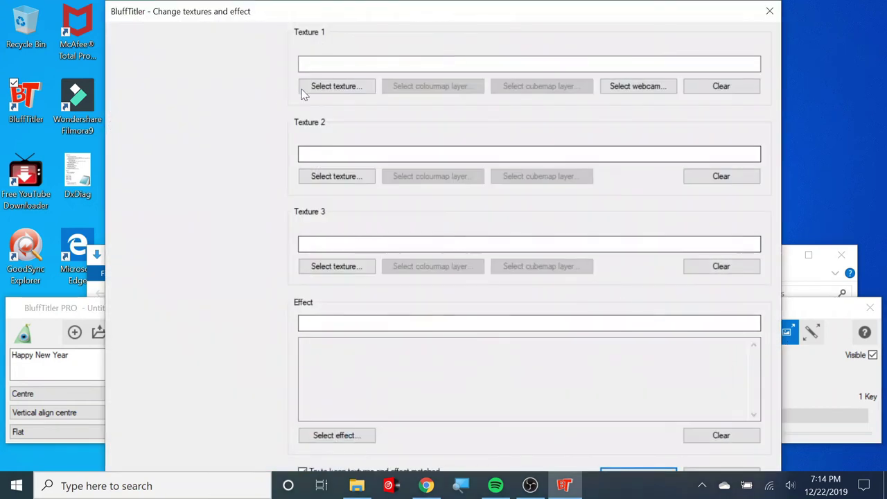
click(310, 90)
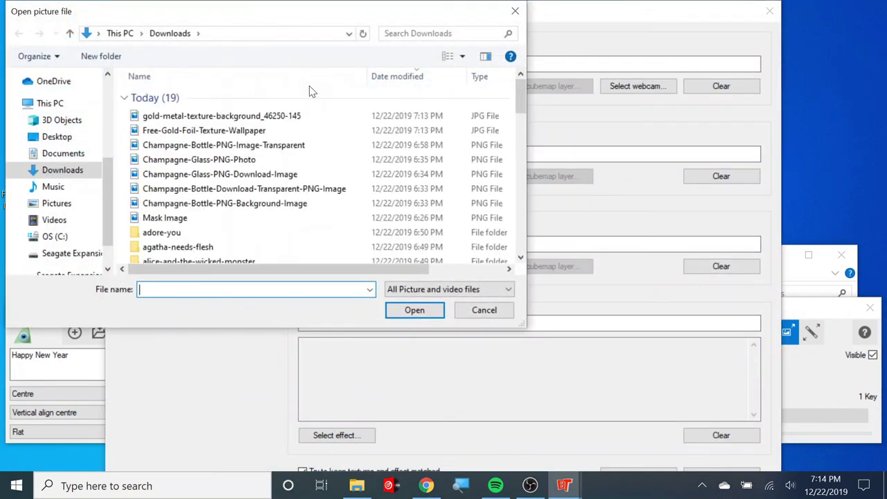
click(234, 116)
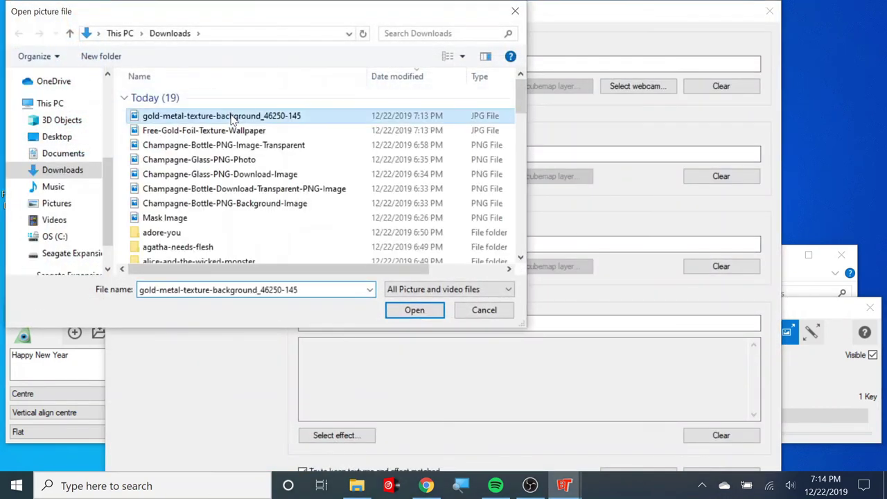
click(414, 310)
drag(483, 19, 438, 7)
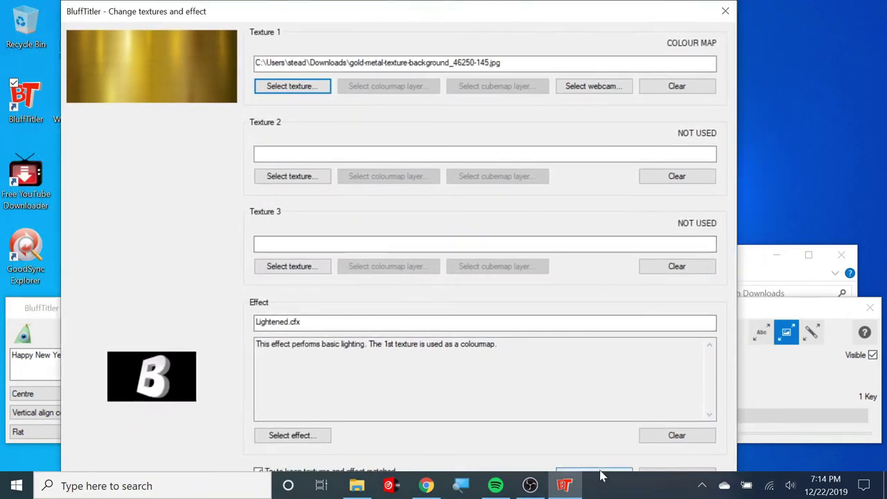
click(601, 471)
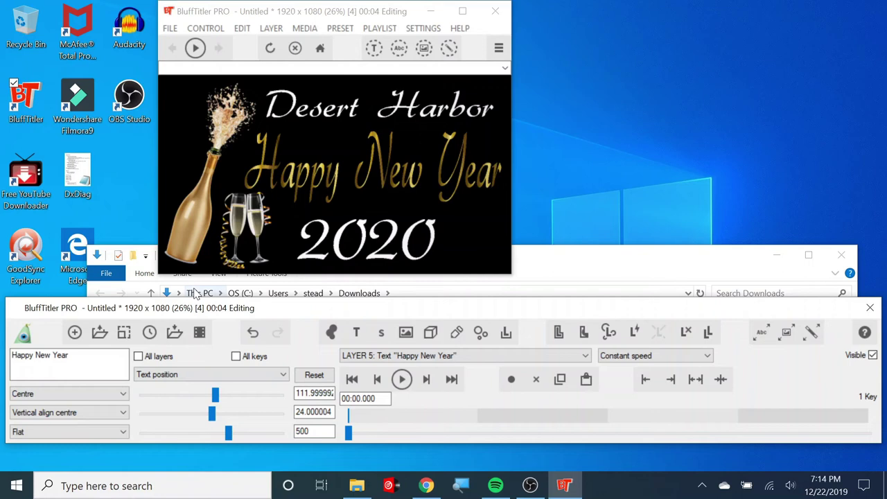
Try Free-Gold-Foil-Texture-Wallpaper from Downloads as Texture 2 of the Happy New Year text layer
click(785, 334)
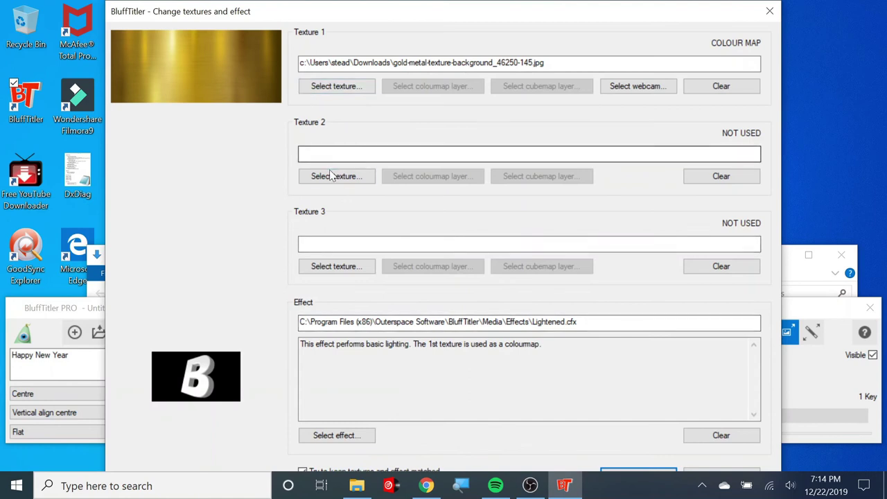
click(333, 176)
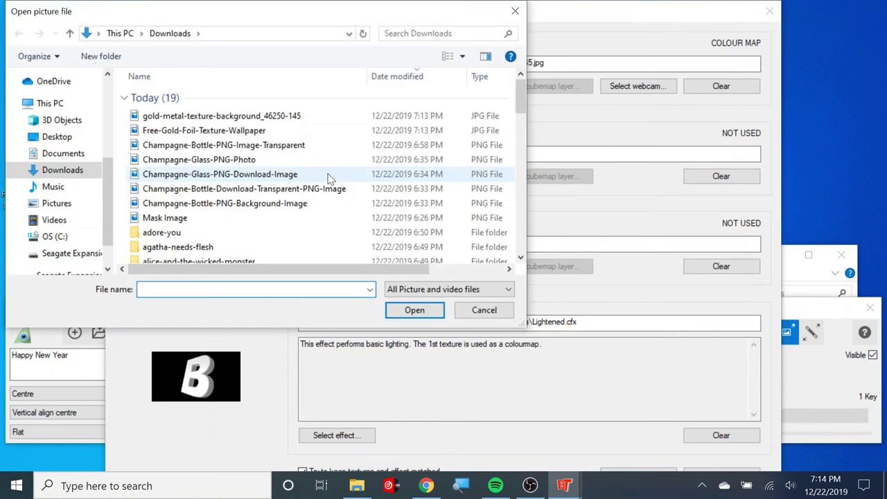
click(202, 131)
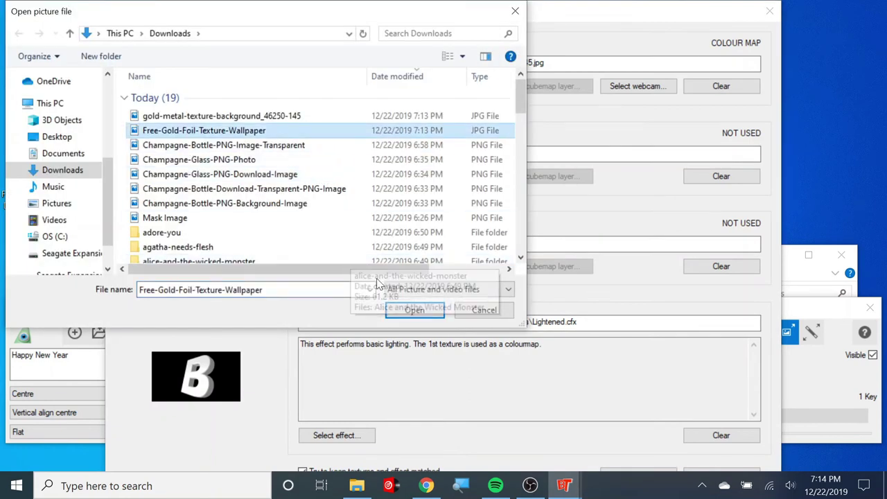
click(400, 314)
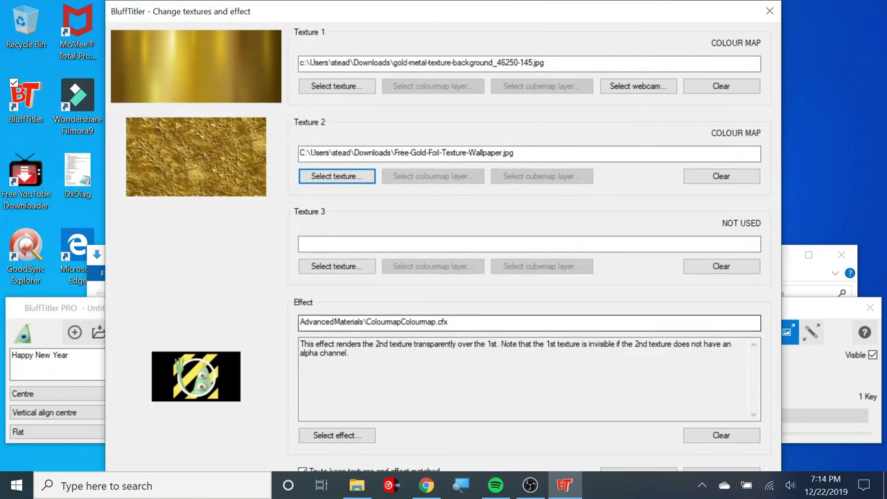
click(643, 474)
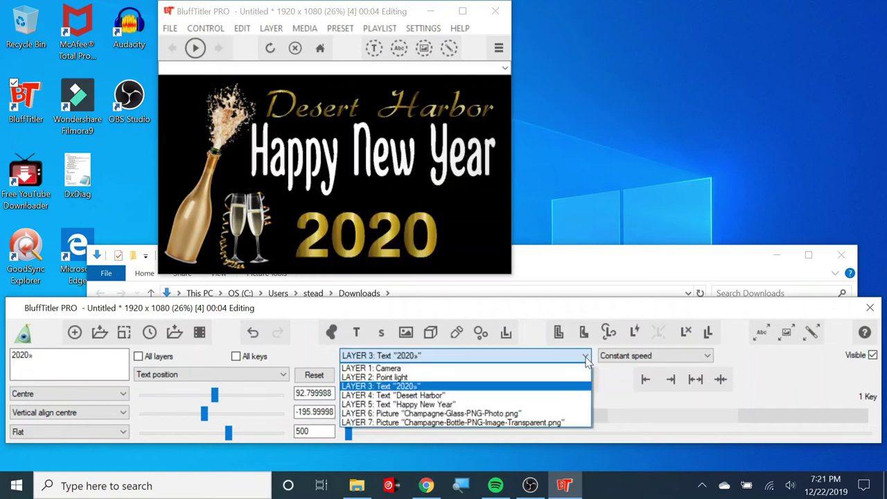
Texture the restyled white Happy New Year text with gold-metal-texture-background_46250-145 as Texture 1 and shift it down to about 120, 24
click(509, 407)
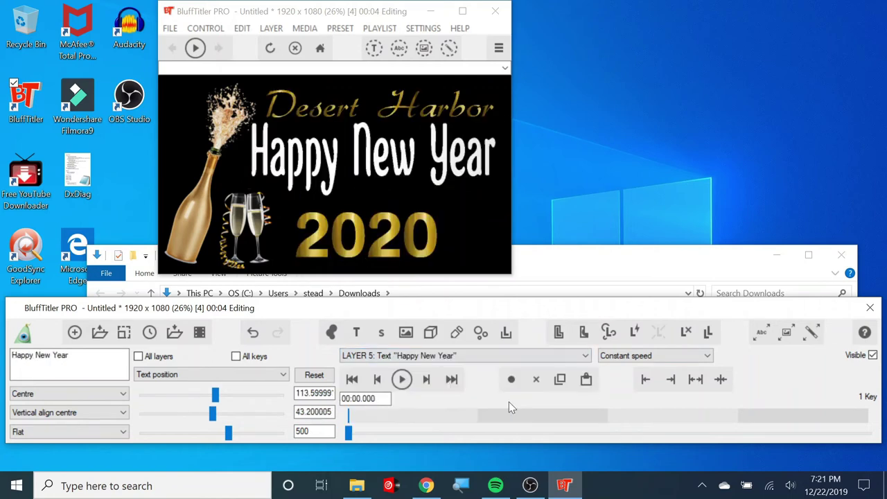
click(787, 332)
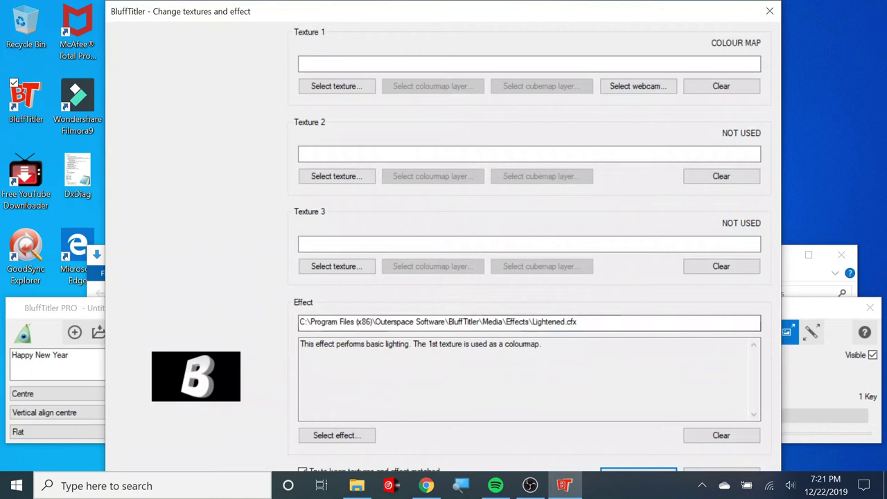
click(328, 86)
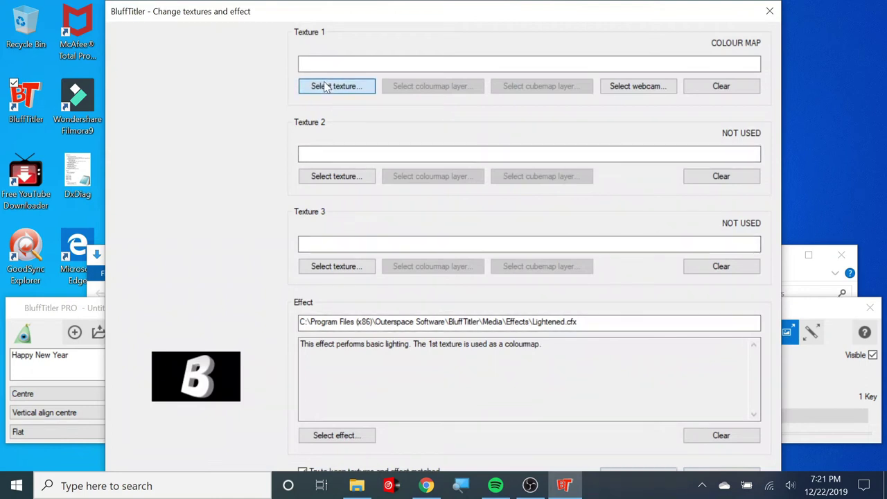
click(242, 116)
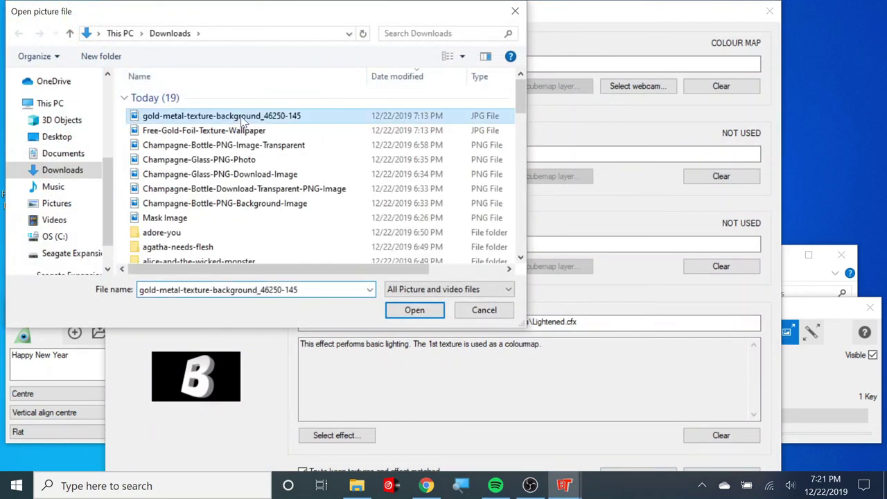
click(413, 310)
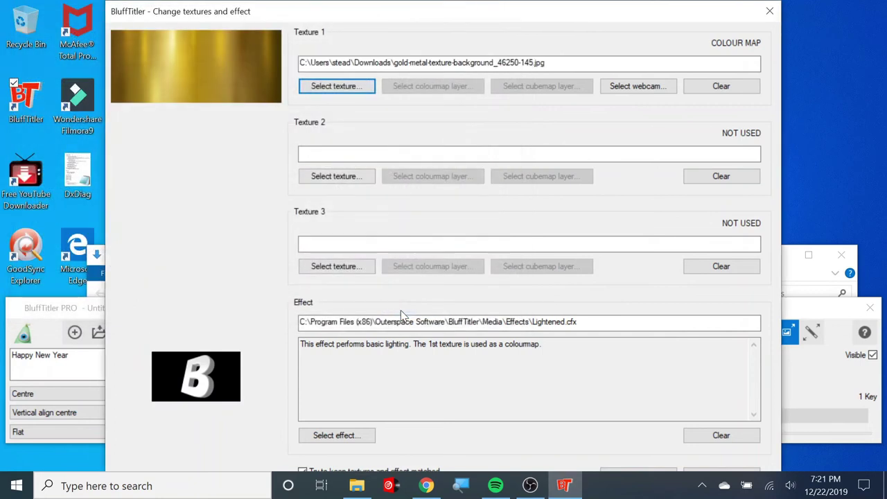
click(654, 474)
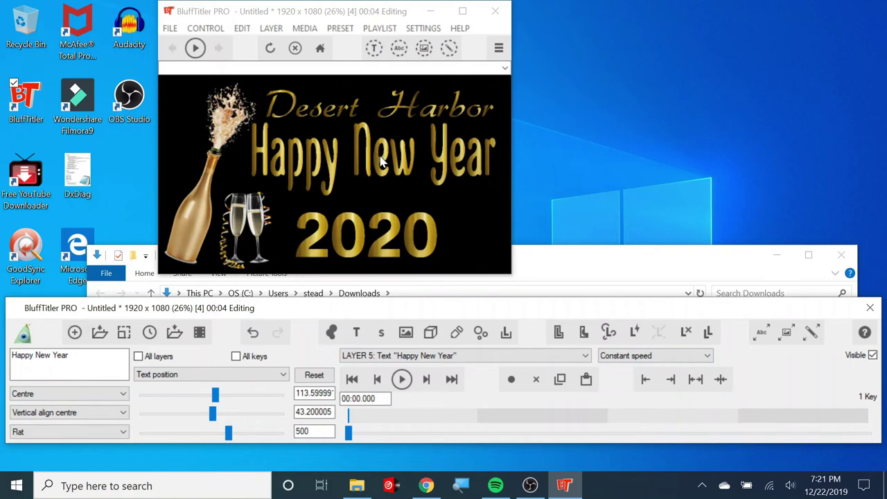
drag(381, 162, 387, 179)
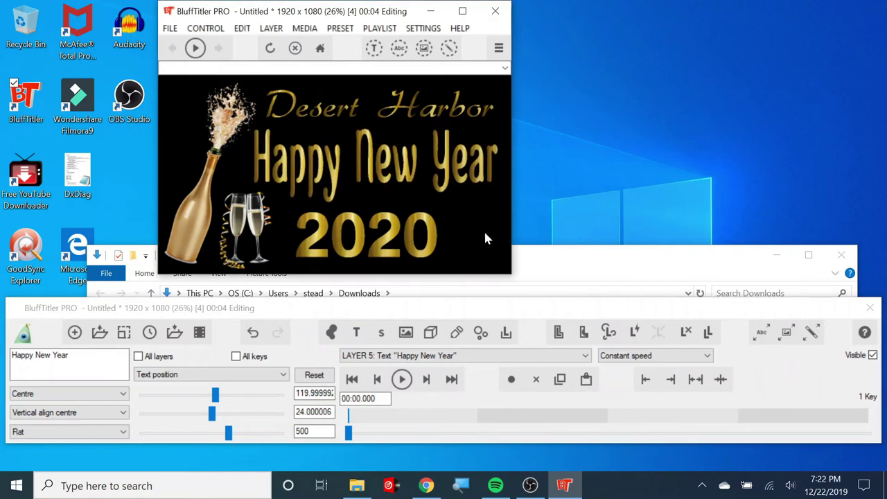
Add the BevelSilver preset to the Happy New Year text
click(558, 334)
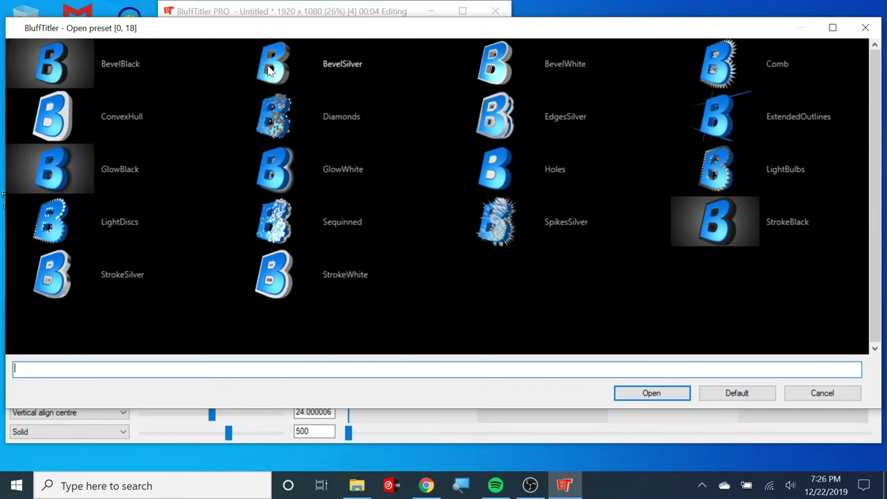
click(270, 69)
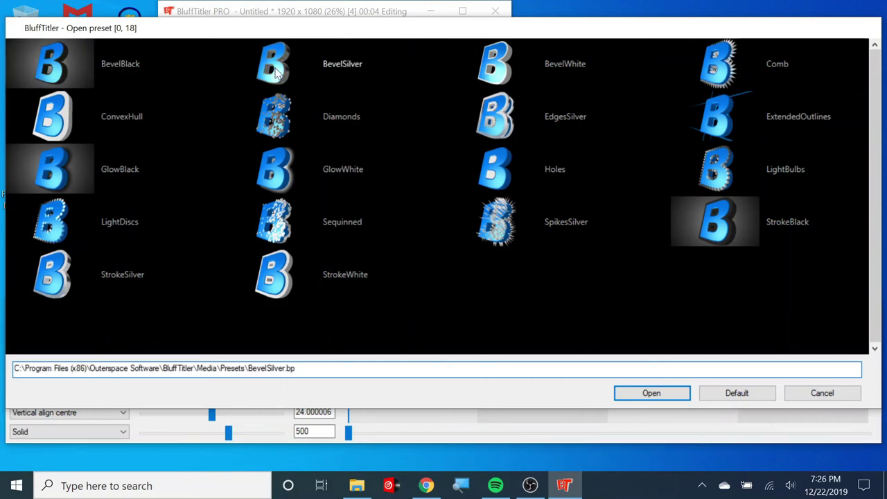
double_click(275, 72)
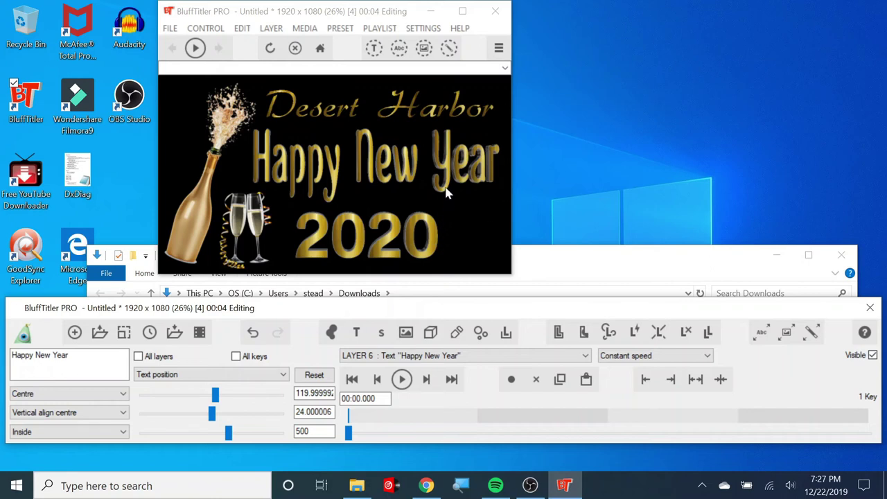
Add a particle layer to the scene from the Stars_Twinkling preset
click(483, 333)
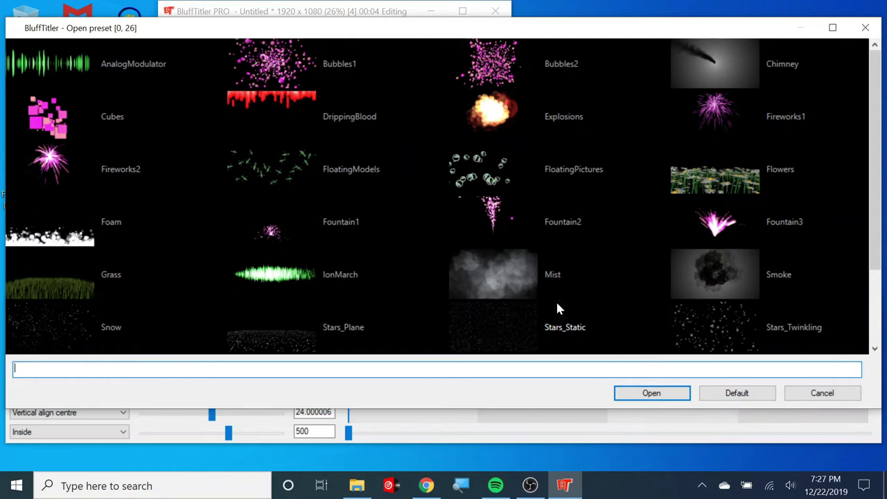
click(717, 340)
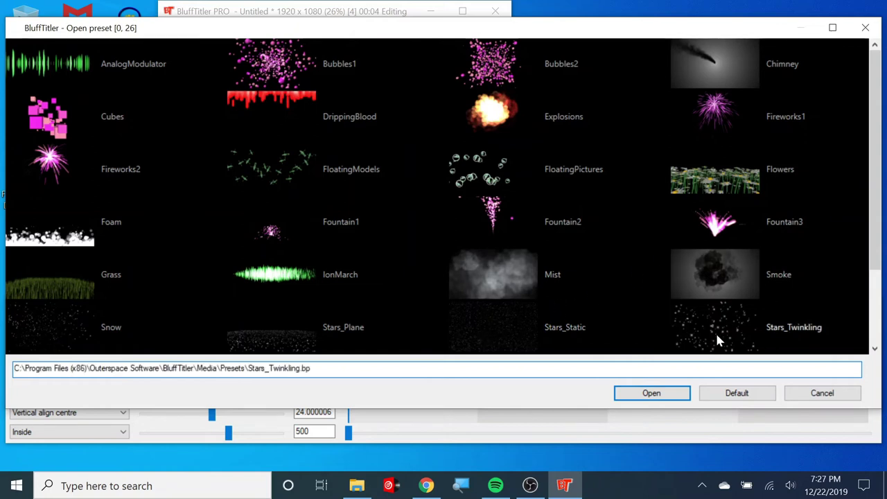
double_click(717, 339)
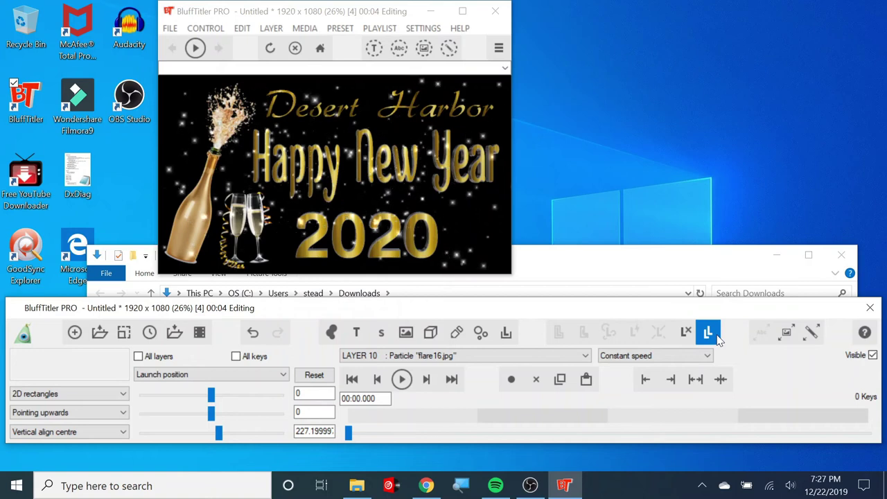
click(123, 393)
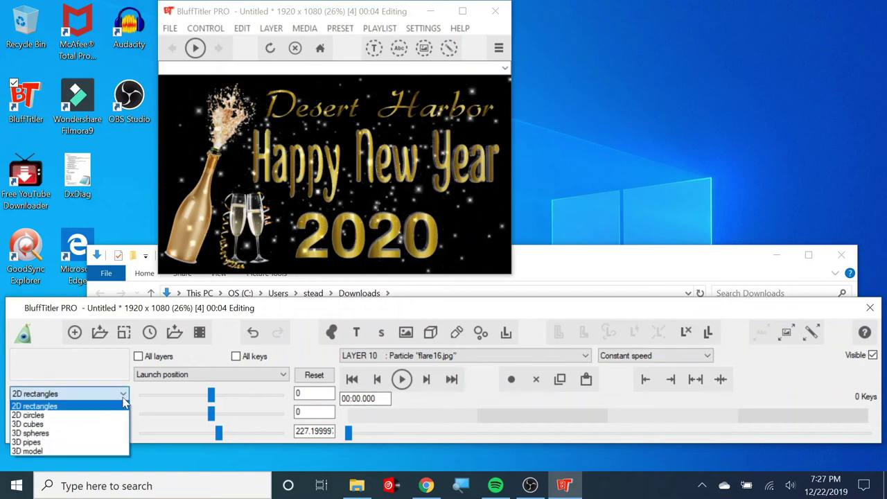
Try the Fullscreen in foreground mode on the champagne bottle picture layer
click(586, 356)
click(588, 357)
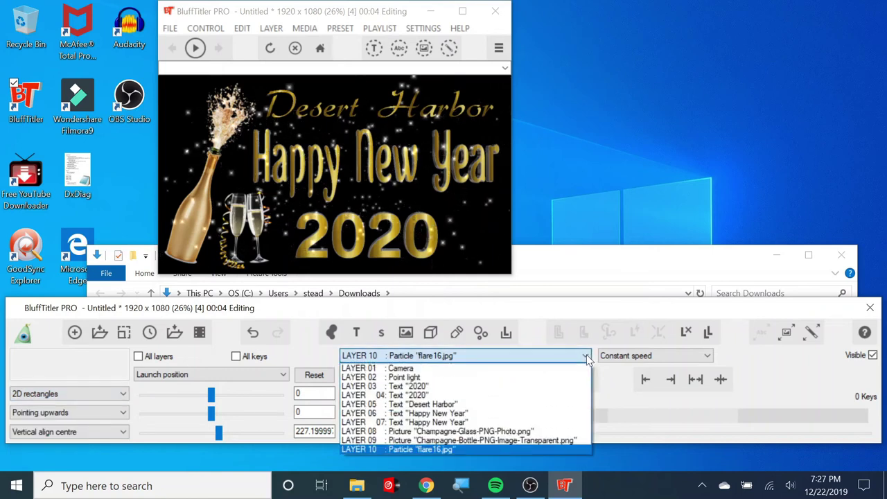
click(483, 441)
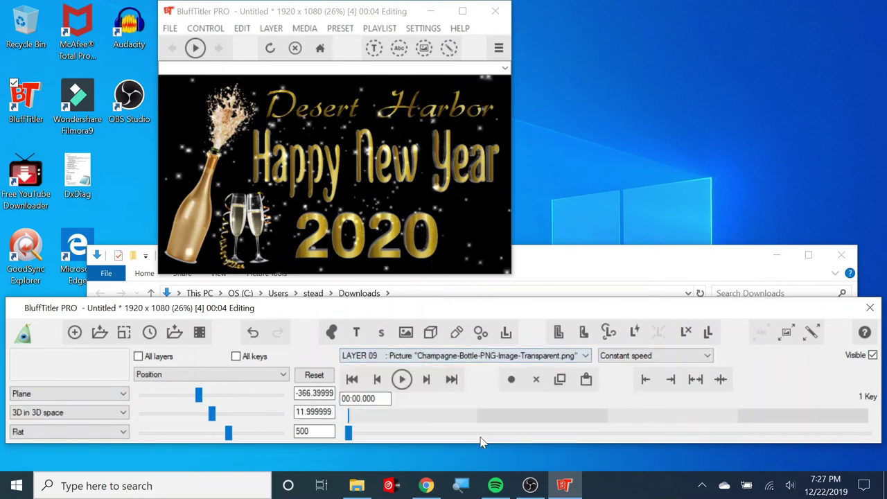
click(121, 413)
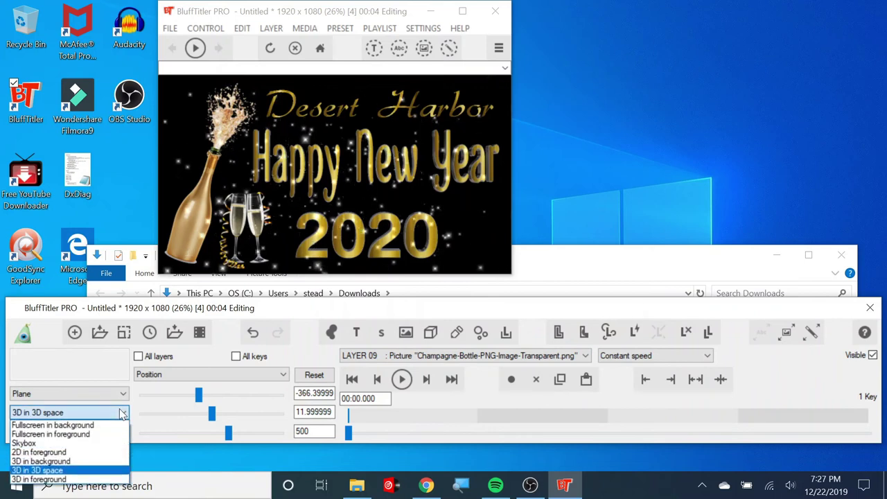
click(80, 434)
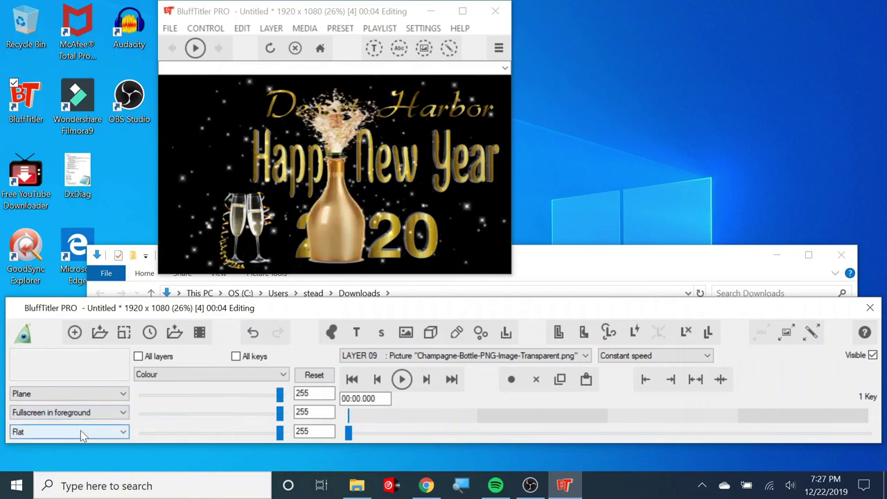
click(81, 433)
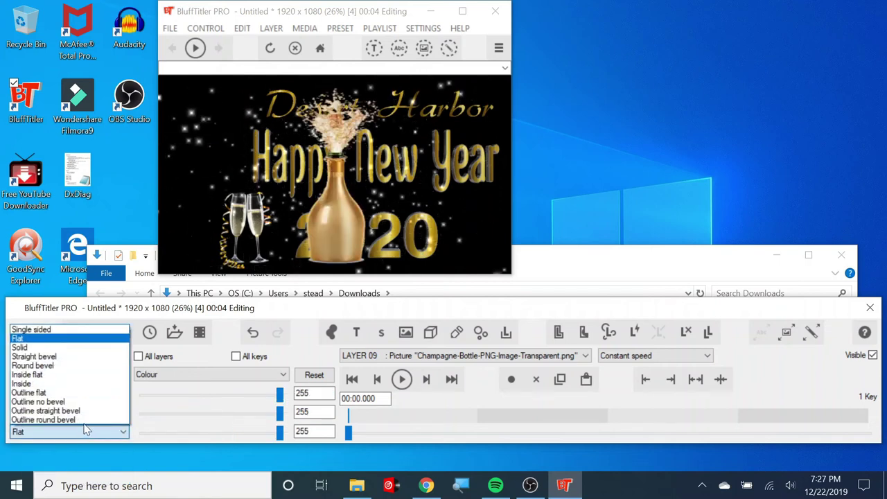
click(310, 305)
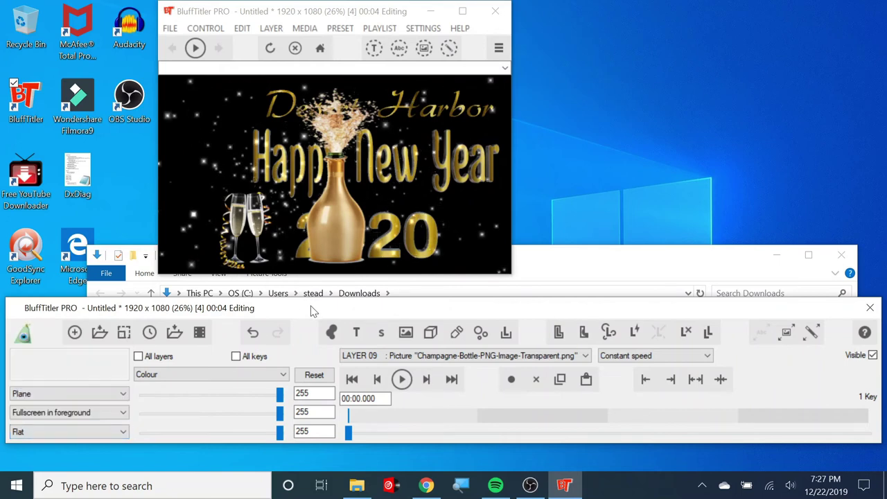
Set the champagne bottle picture to 2D in foreground and reposition it beside the text at about -238, 71
click(117, 412)
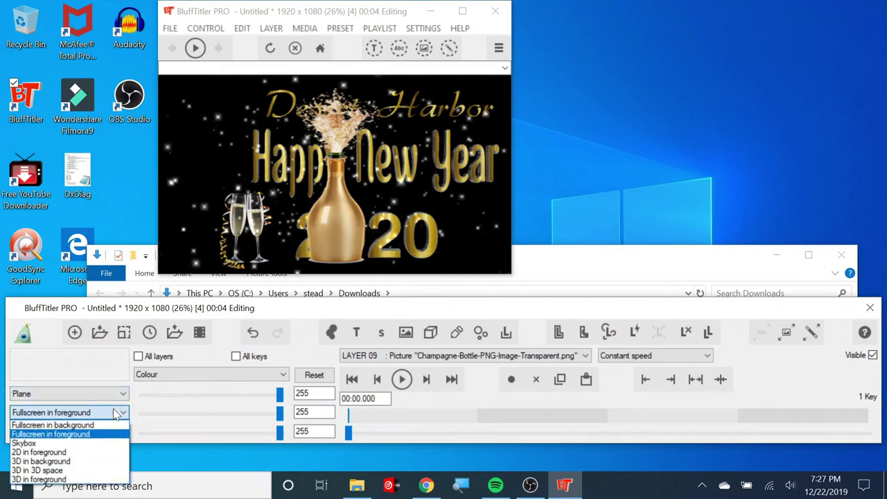
click(48, 452)
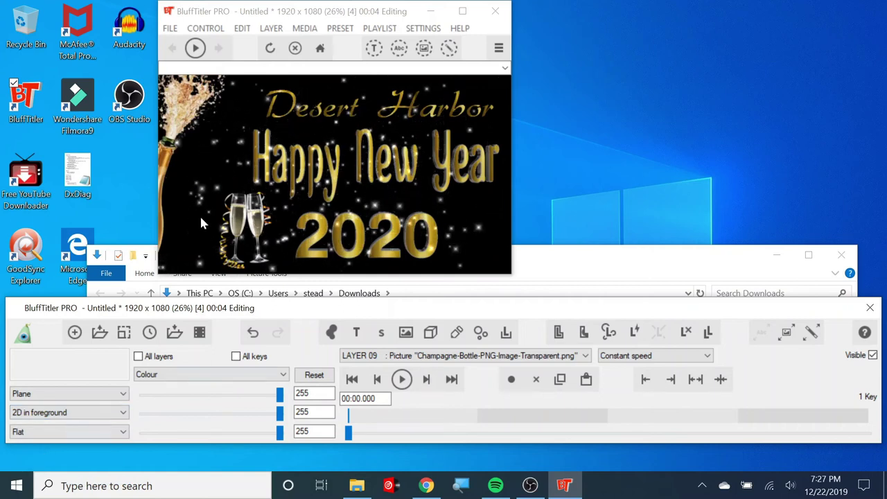
click(282, 375)
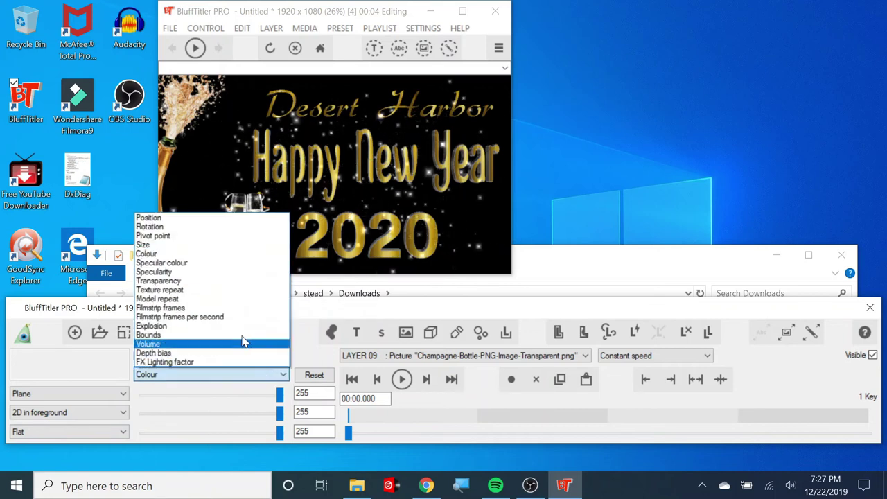
click(190, 218)
drag(171, 169, 265, 251)
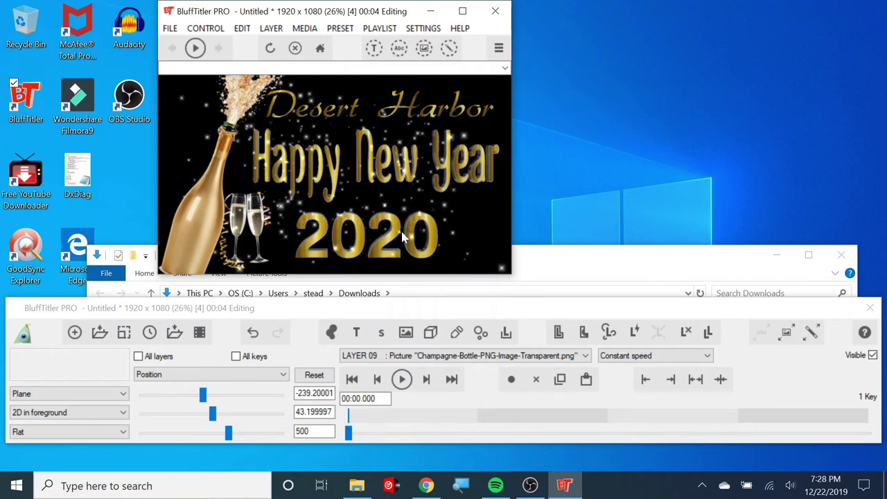
mouse_move(212, 153)
mouse_down()
mouse_move(224, 173)
mouse_move(224, 158)
mouse_move(214, 169)
mouse_up()
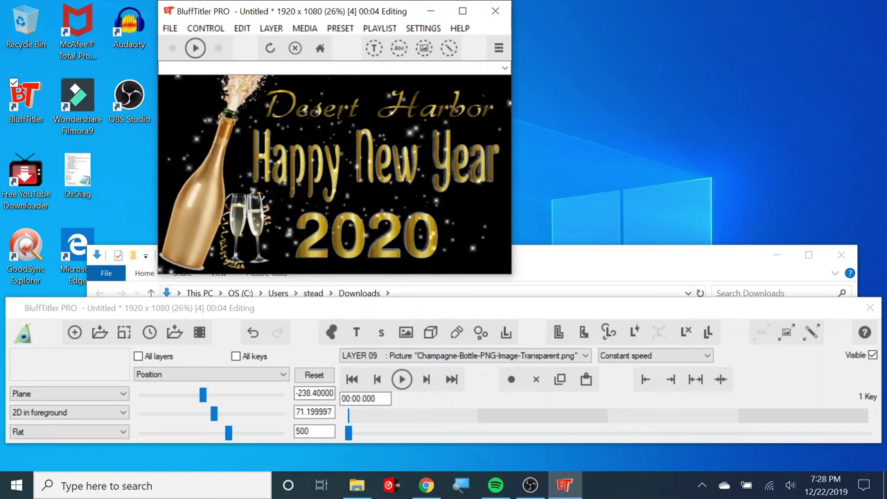
Set the champagne bottle picture's size to 2 horizontally and 2 vertically
click(280, 373)
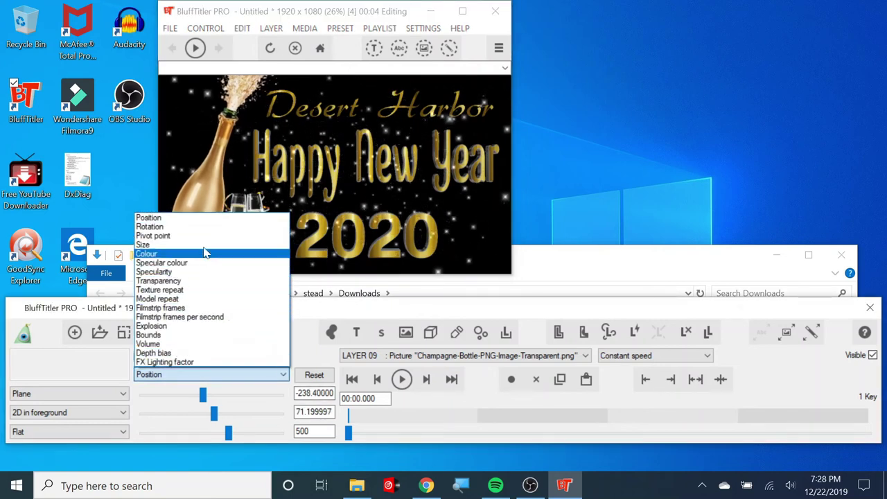
click(159, 244)
mouse_move(254, 394)
mouse_down()
mouse_move(247, 418)
mouse_move(246, 410)
mouse_up()
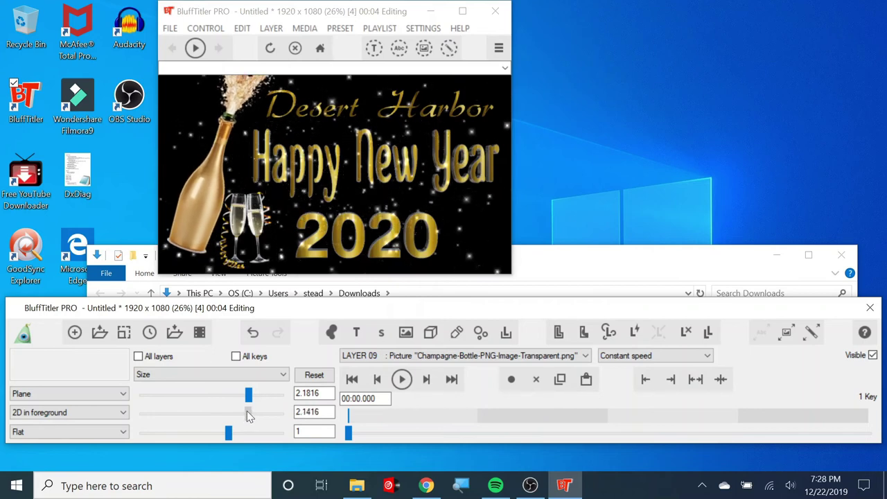
drag(249, 415, 248, 403)
double_click(311, 393)
text(2)
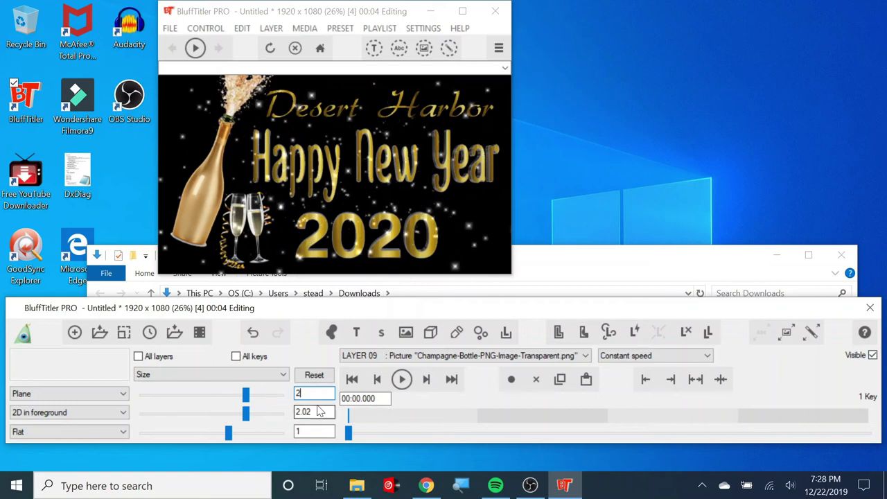
key(Tab)
text(2)
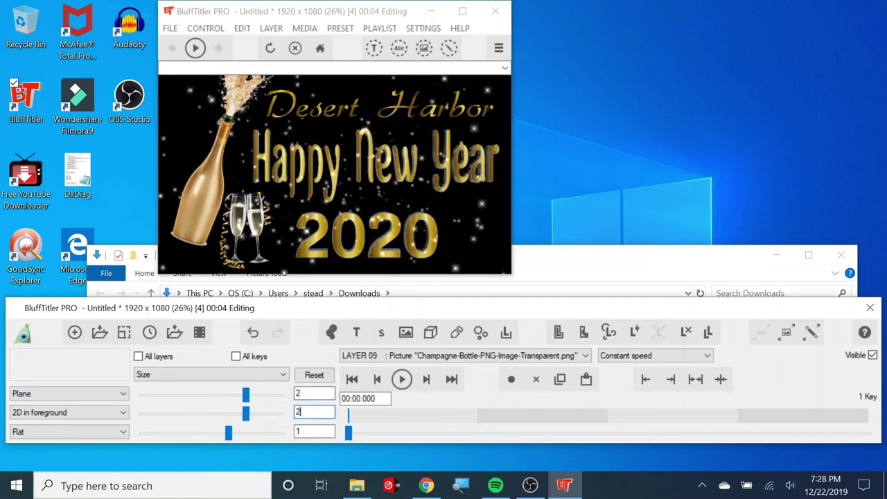
Move the champagne bottle picture to about -257, 25 so its cork spray fits inside the frame
click(276, 375)
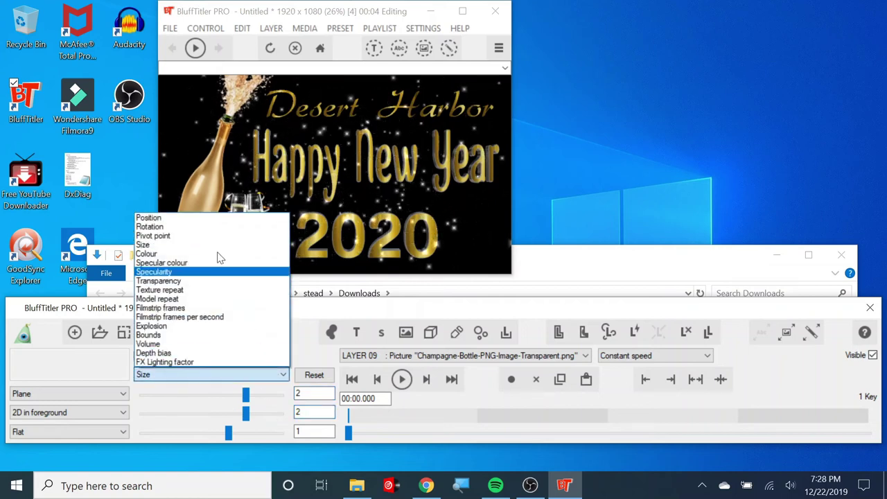
click(207, 215)
drag(204, 215, 196, 248)
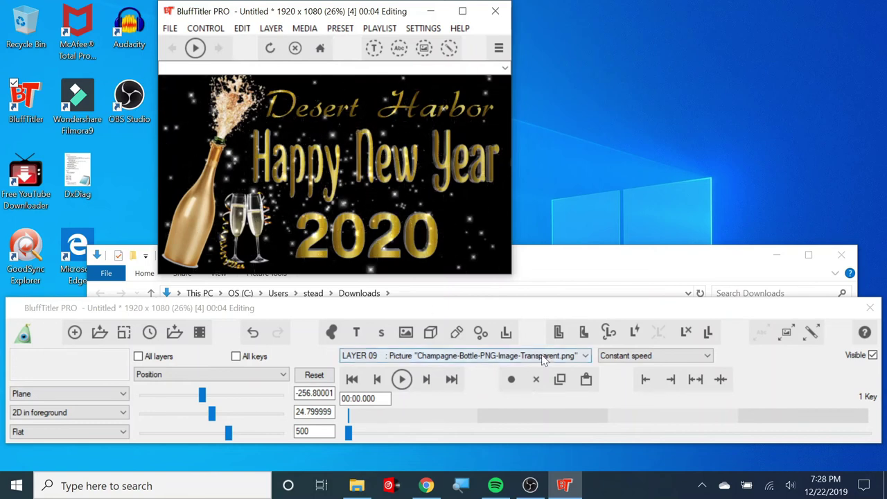
Set the champagne glass picture layer to 2D in foreground and move it beside the bottle at about -179, -88
click(581, 358)
click(580, 359)
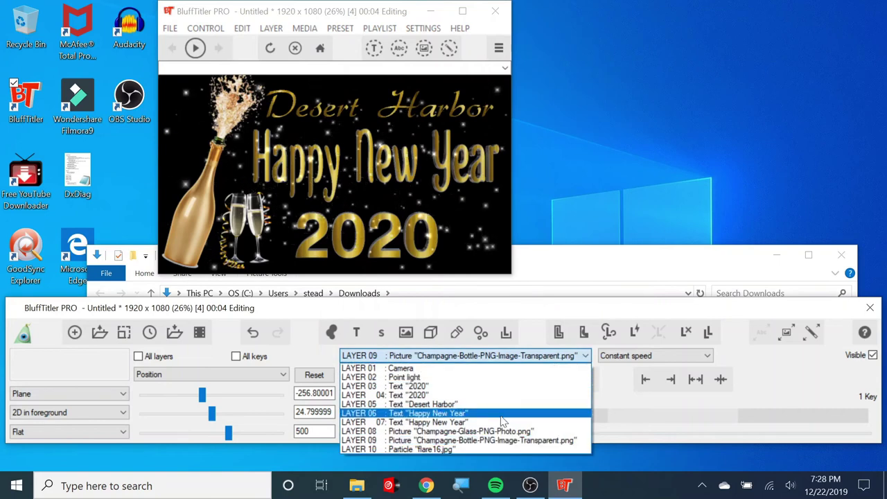
click(487, 433)
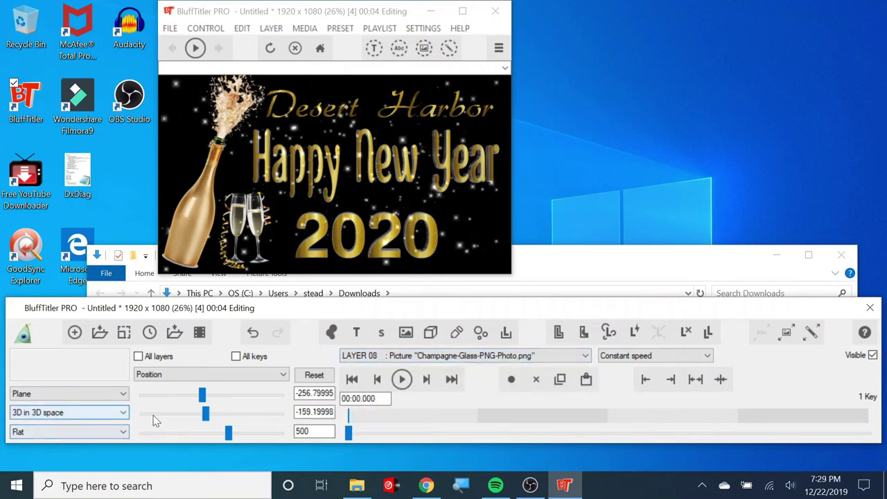
click(586, 358)
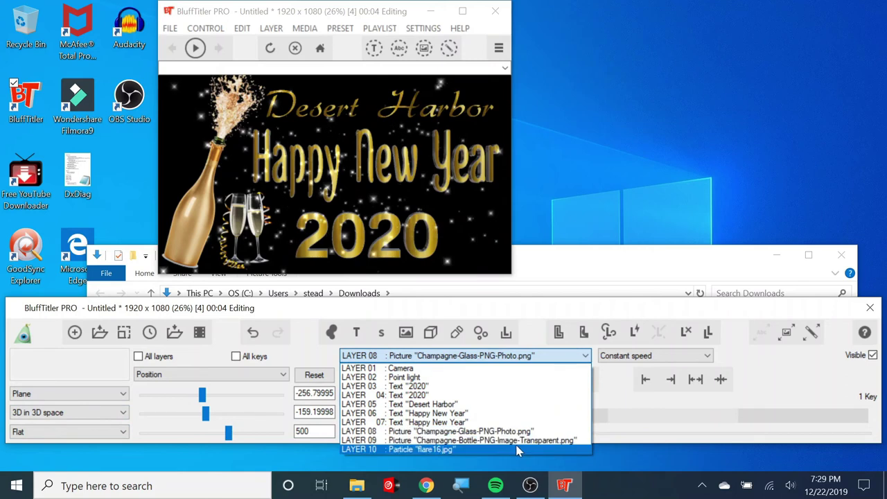
click(518, 440)
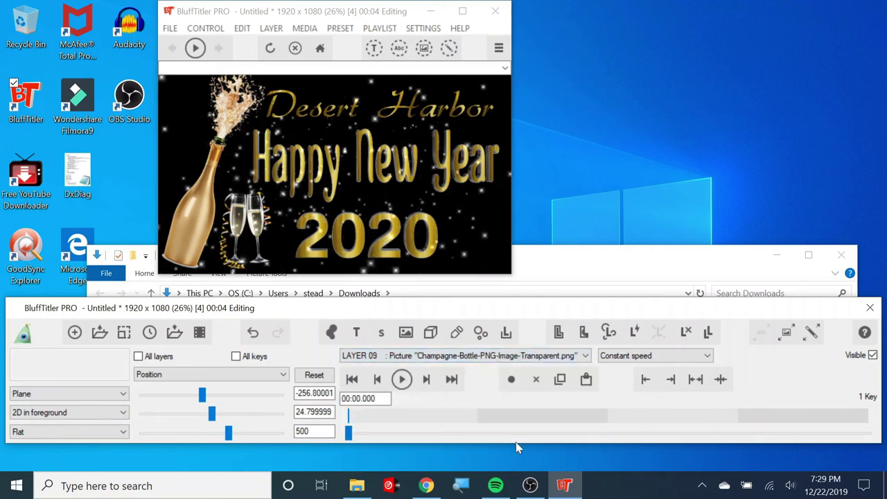
click(565, 355)
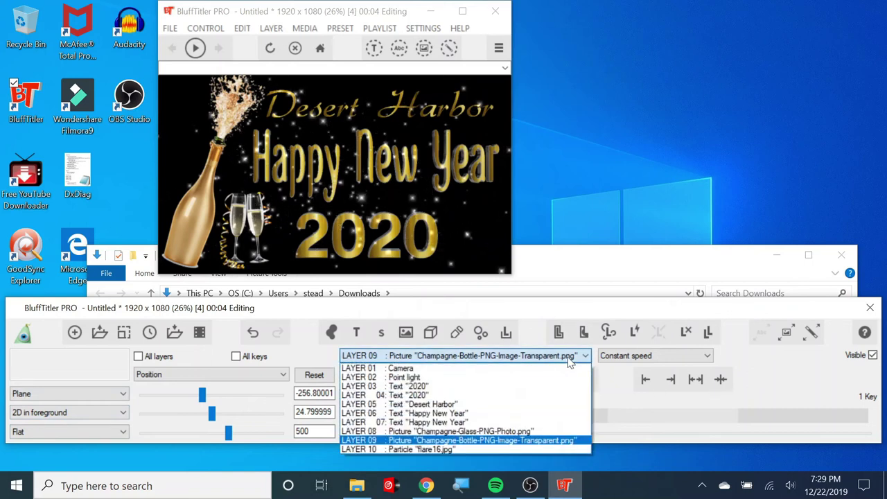
click(504, 431)
click(123, 413)
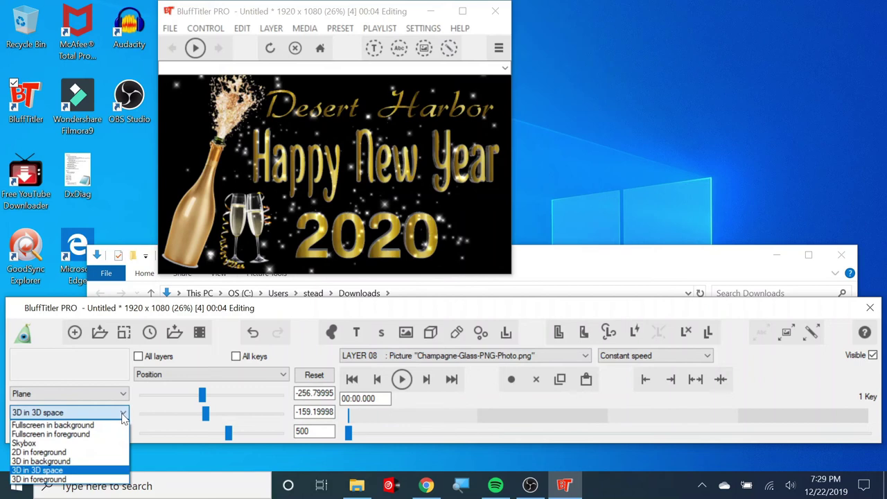
click(66, 451)
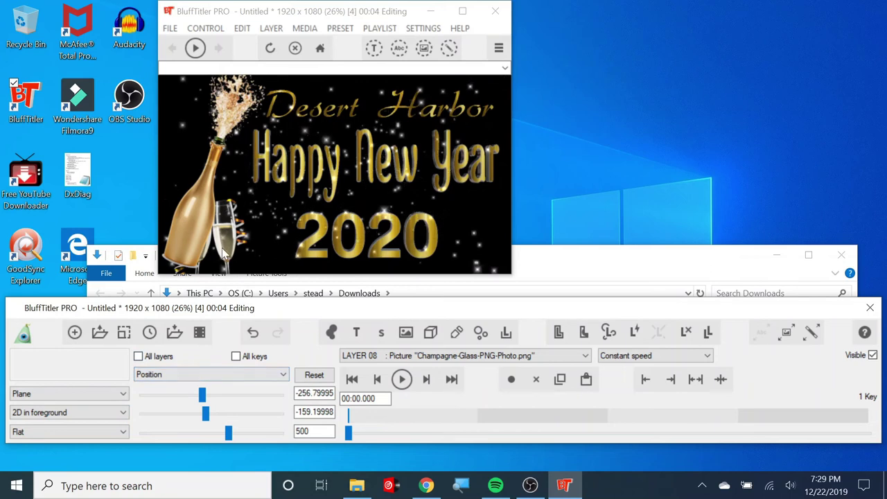
drag(244, 239, 256, 215)
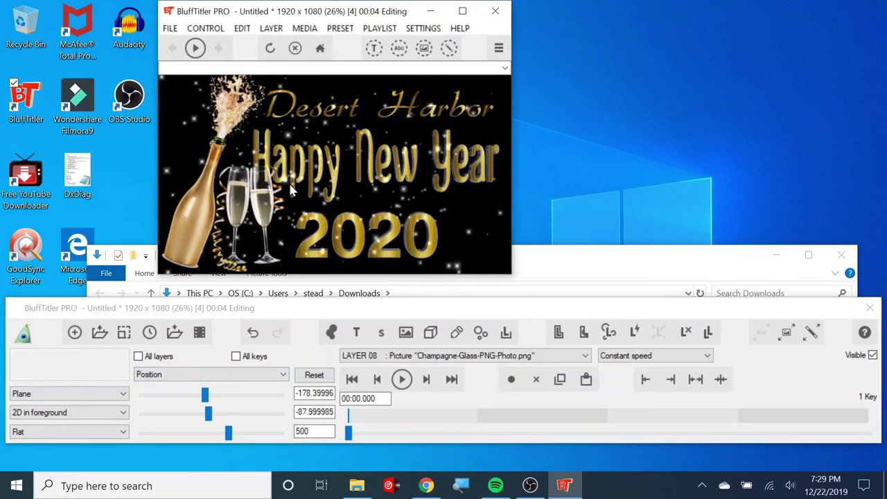
Scale the champagne glass picture down to 0.75 horizontally and 0.75 vertically
click(208, 374)
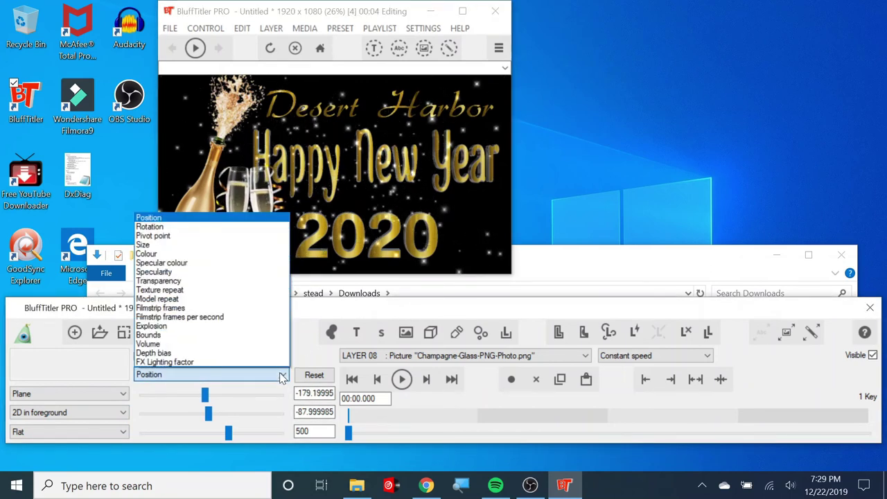
click(234, 245)
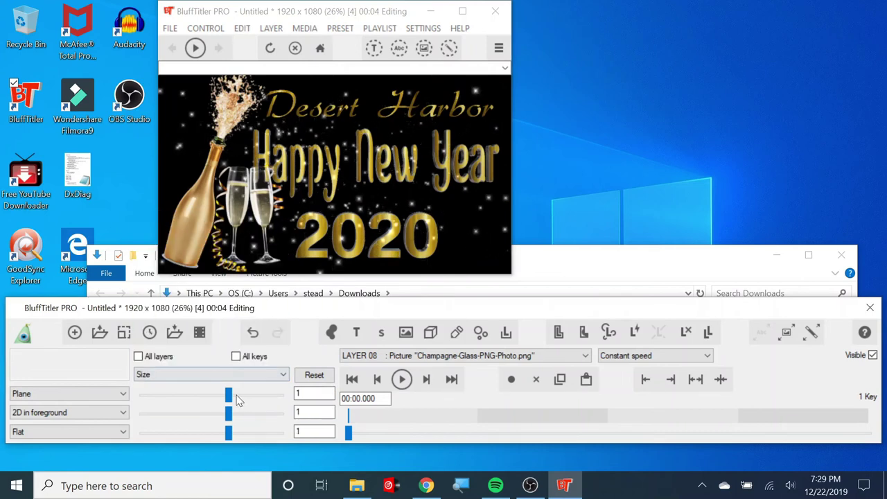
drag(231, 399, 225, 398)
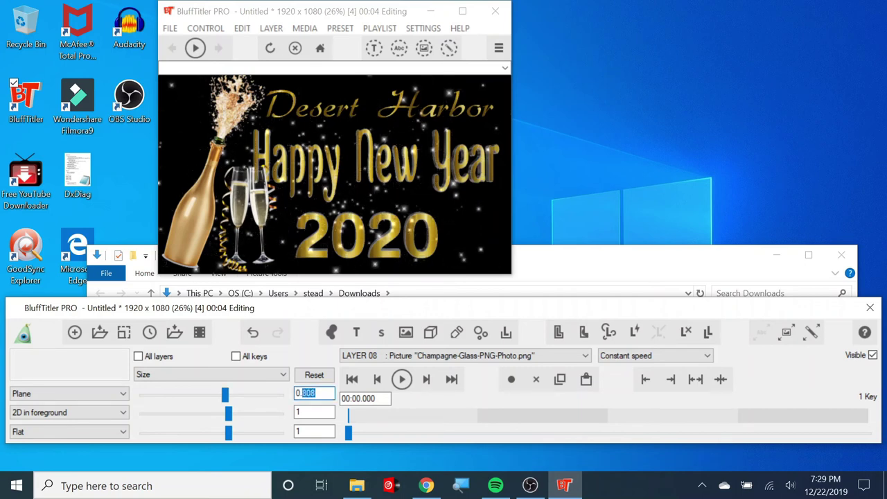
key(Tab)
text(0)
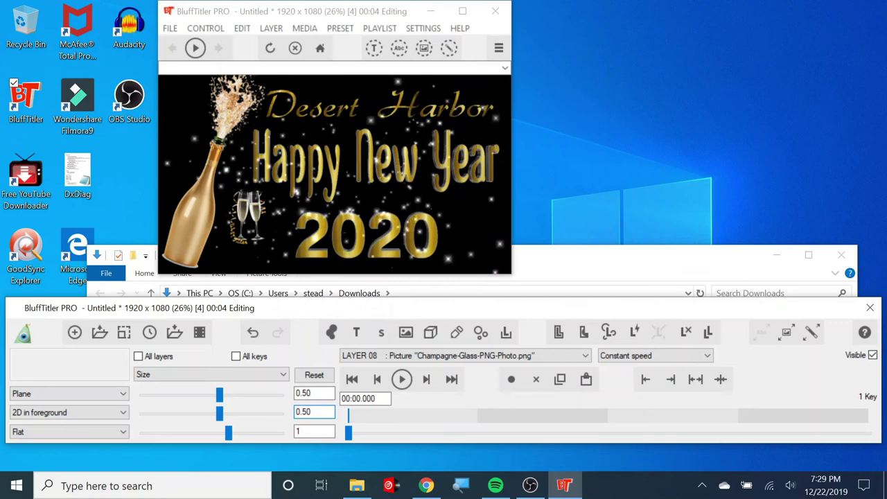
text(.5)
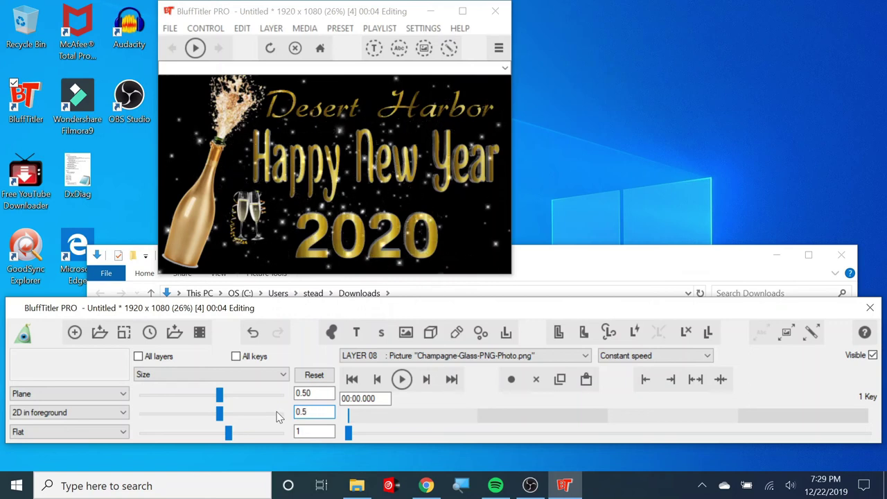
key(BackSpace)
text(7)
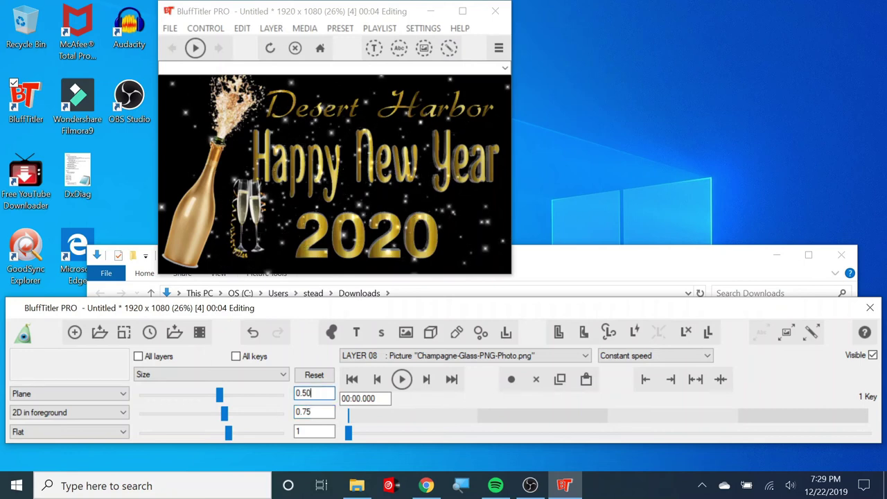
text(.7)
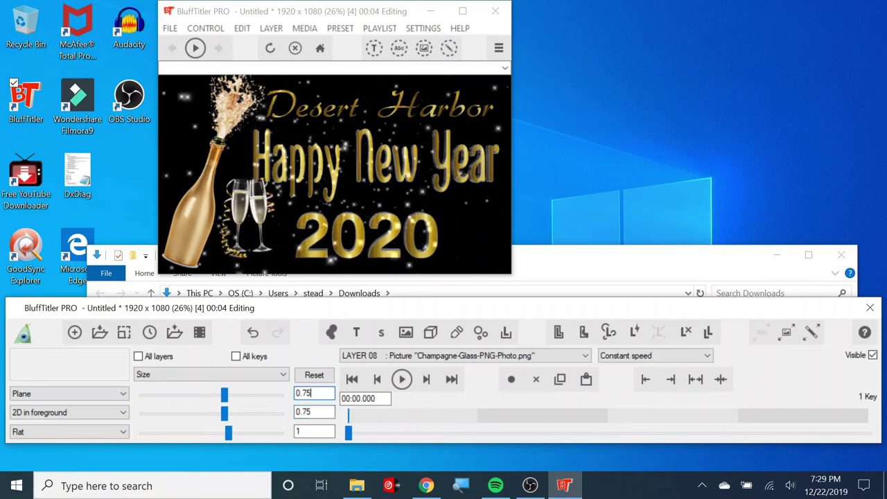
Move the champagne glass picture down between the bottle and the 2020 text, at about -185, -115
click(272, 374)
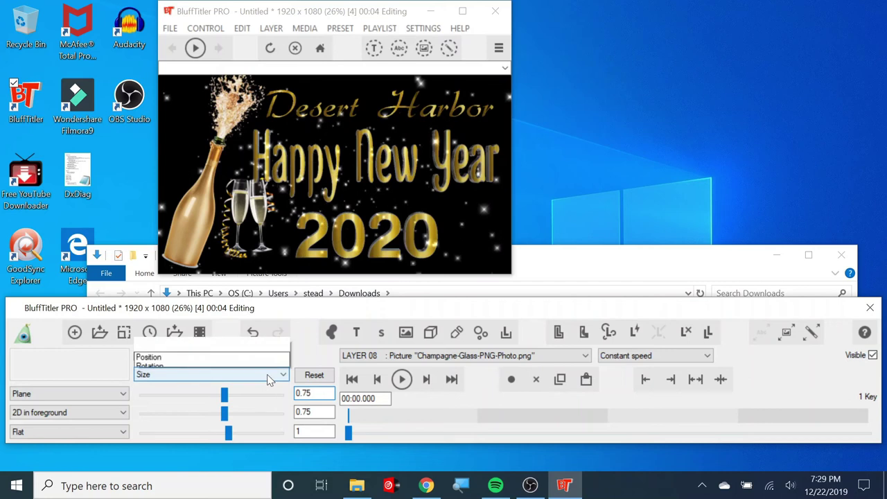
click(217, 217)
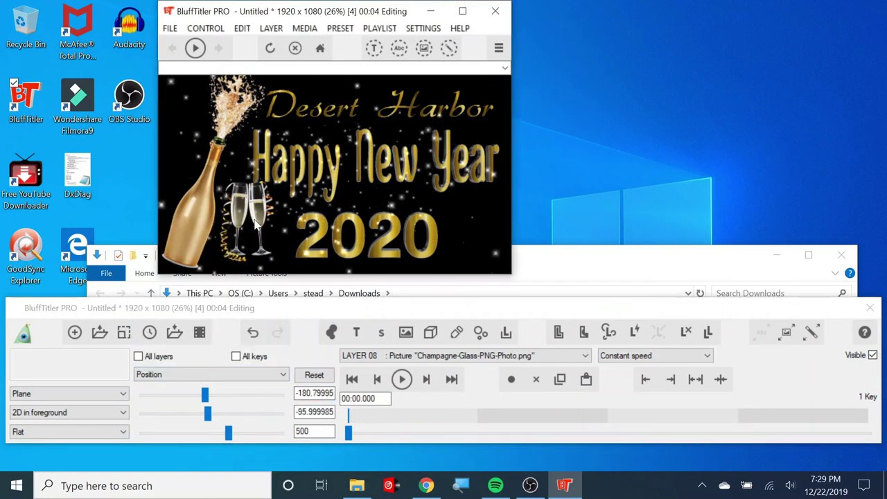
drag(248, 239, 250, 241)
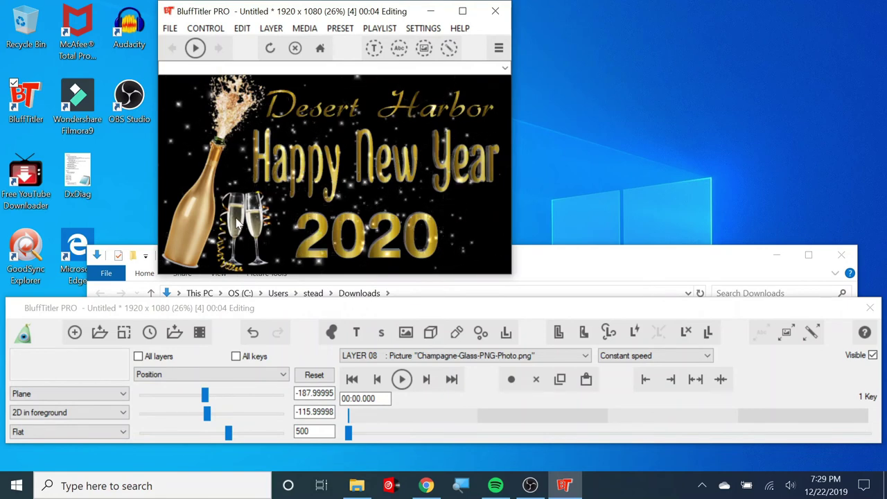
drag(242, 227, 261, 223)
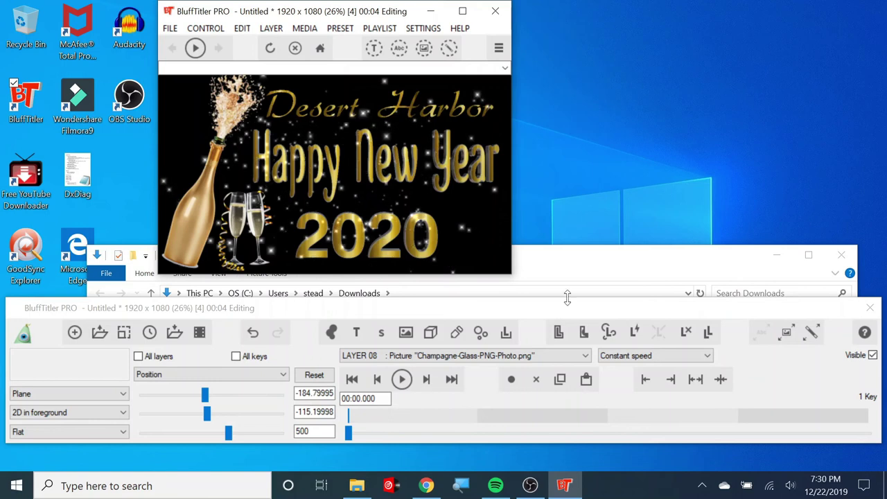
Set the flare16.jpg particle layer's orientation to Pointing randomly
click(512, 355)
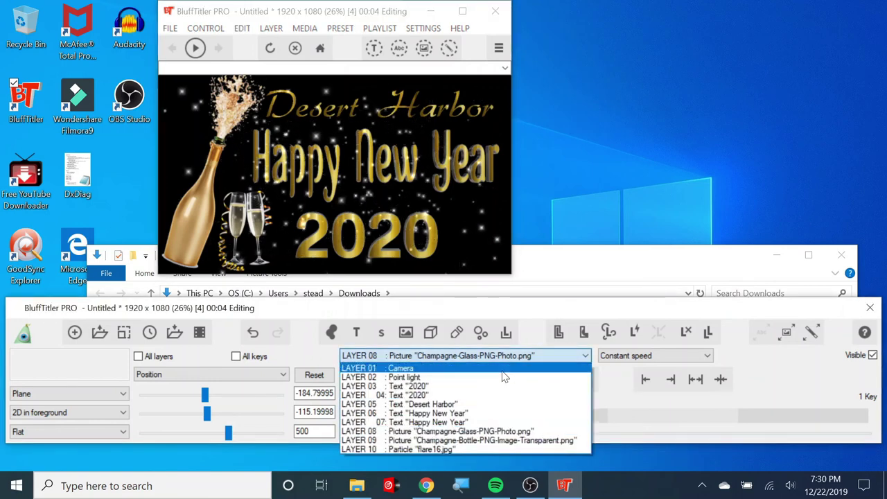
click(455, 449)
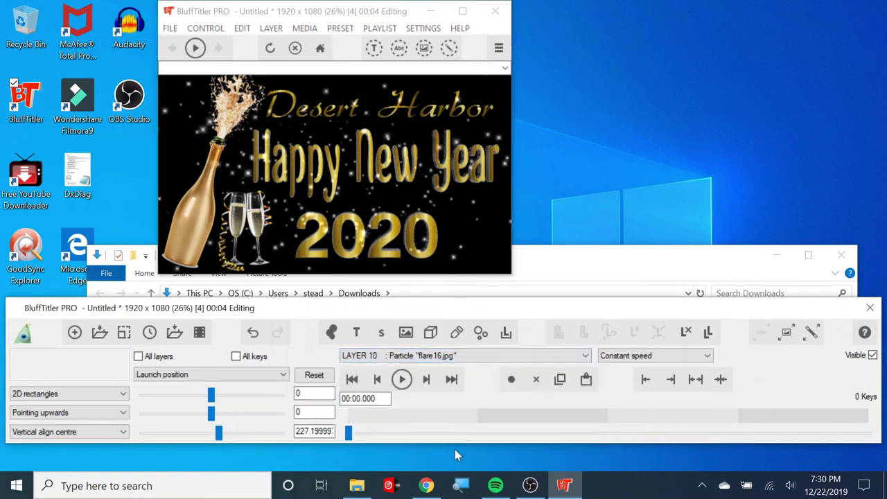
click(122, 413)
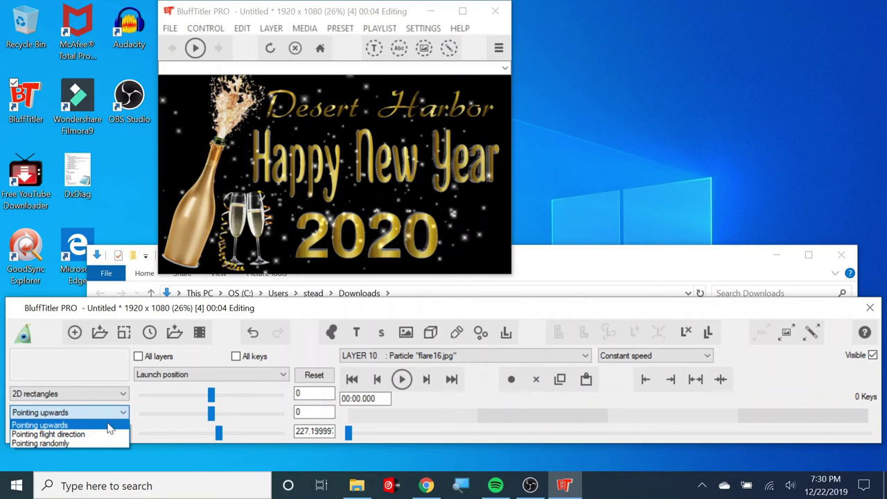
click(95, 440)
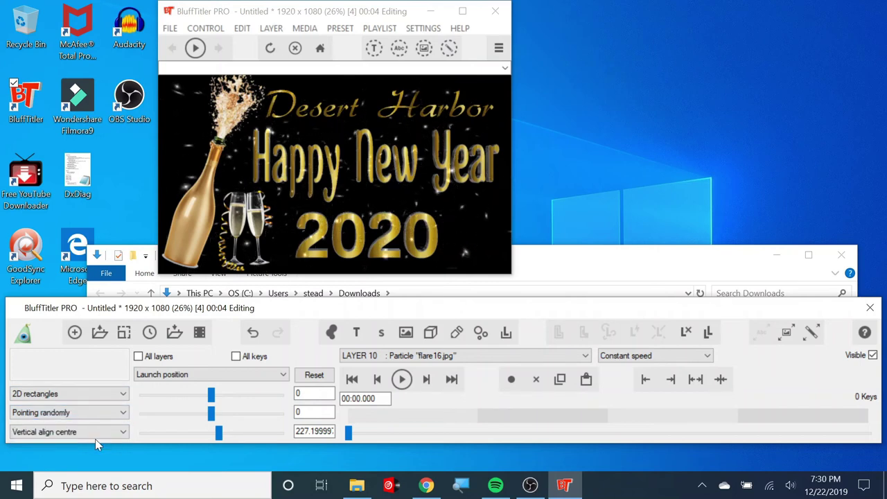
click(115, 393)
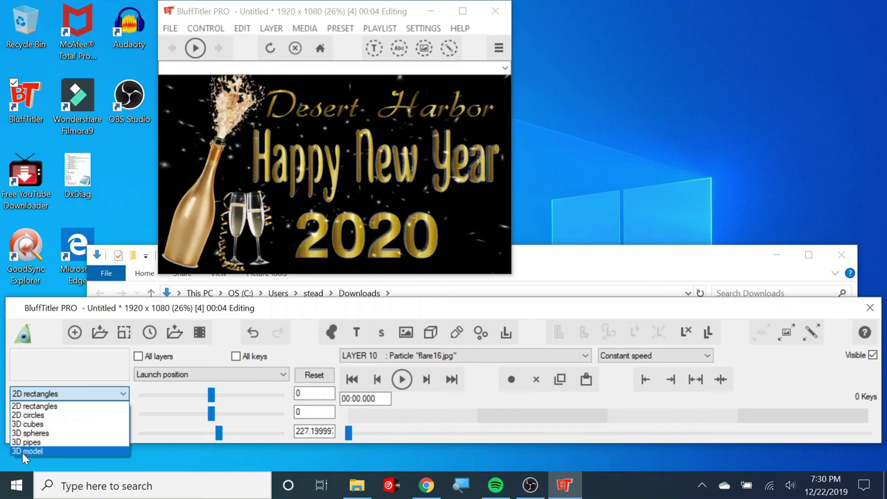
Select the Happy New Year text layer and review its horizontal and vertical alignment options
click(586, 357)
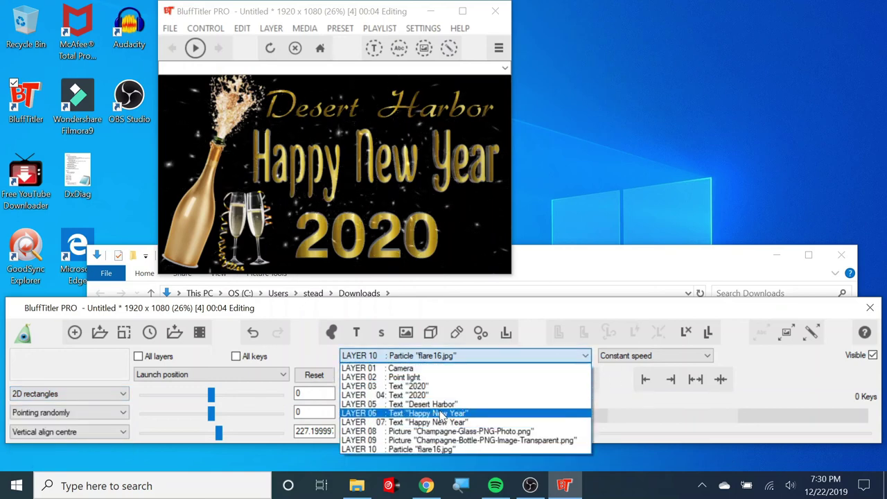
click(441, 414)
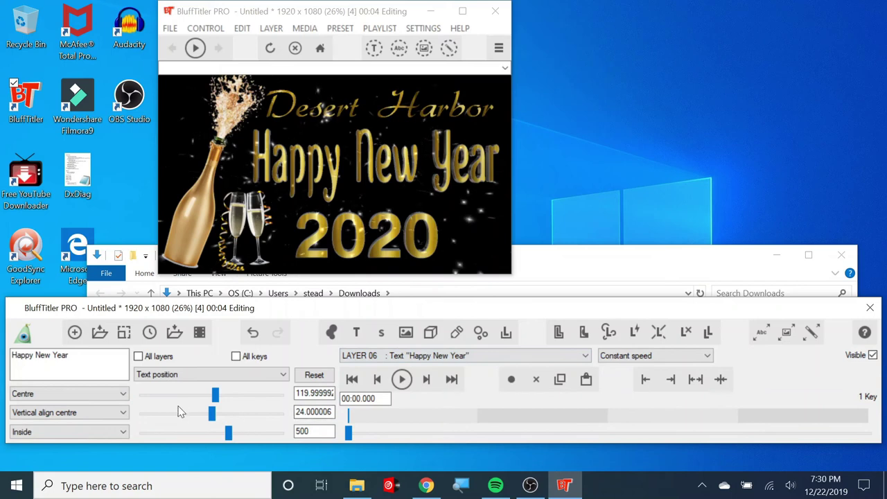
click(122, 412)
click(70, 431)
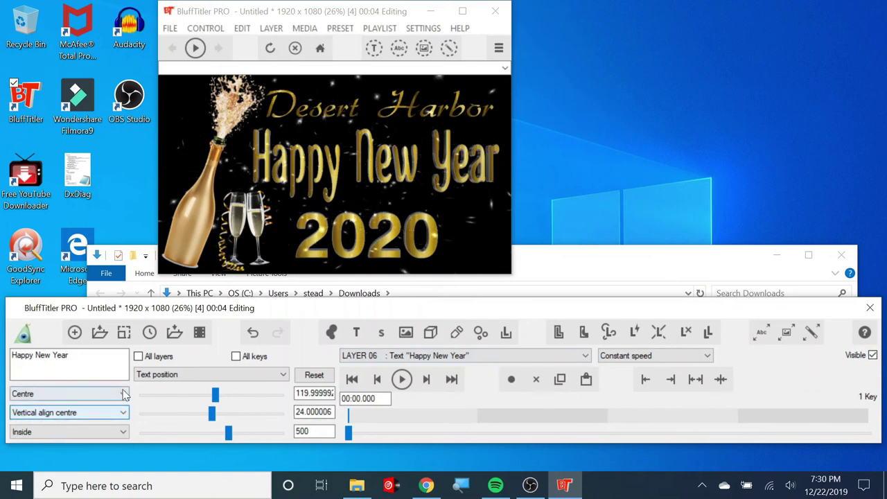
click(124, 393)
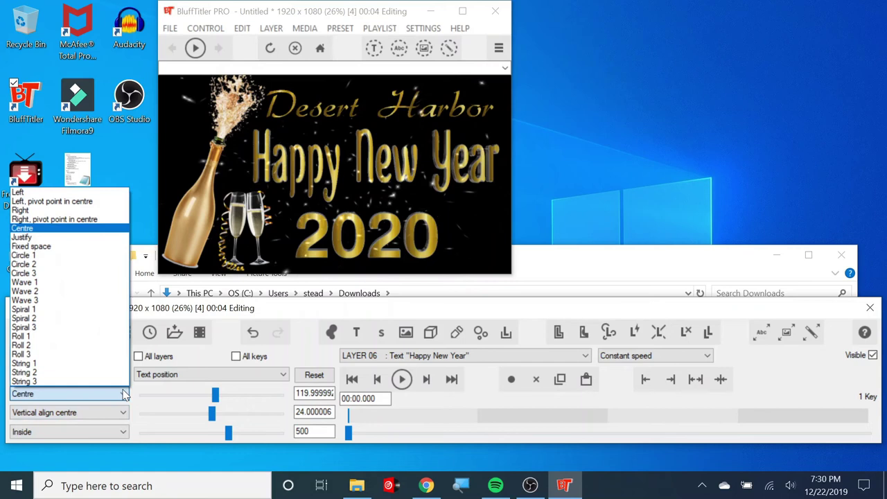
click(124, 393)
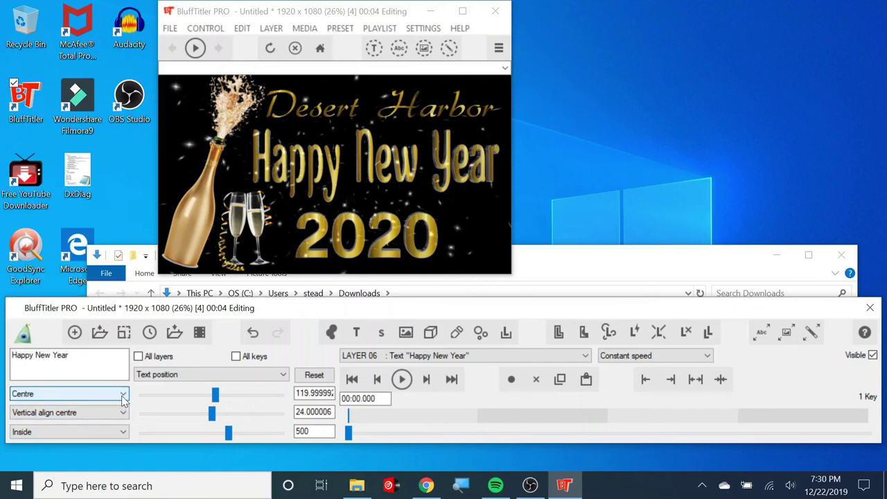
Review the vertical alignment options and the full list of text styles for the Happy New Year layer
click(122, 412)
click(113, 442)
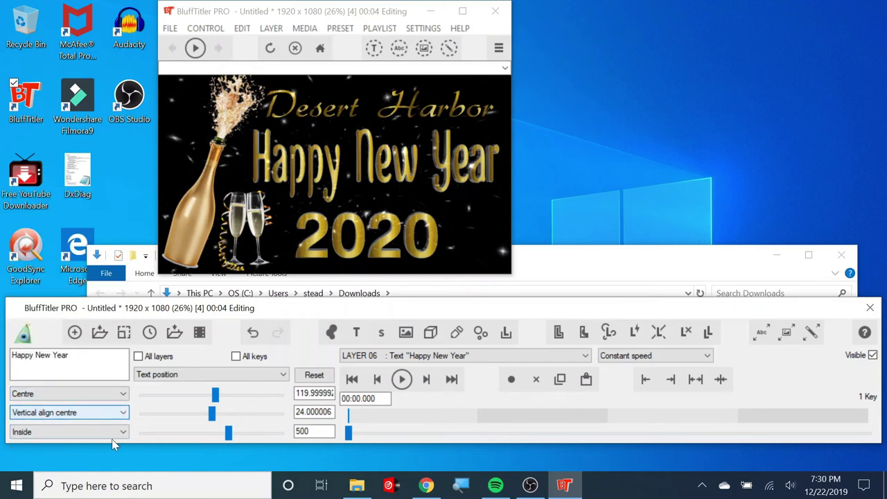
click(113, 430)
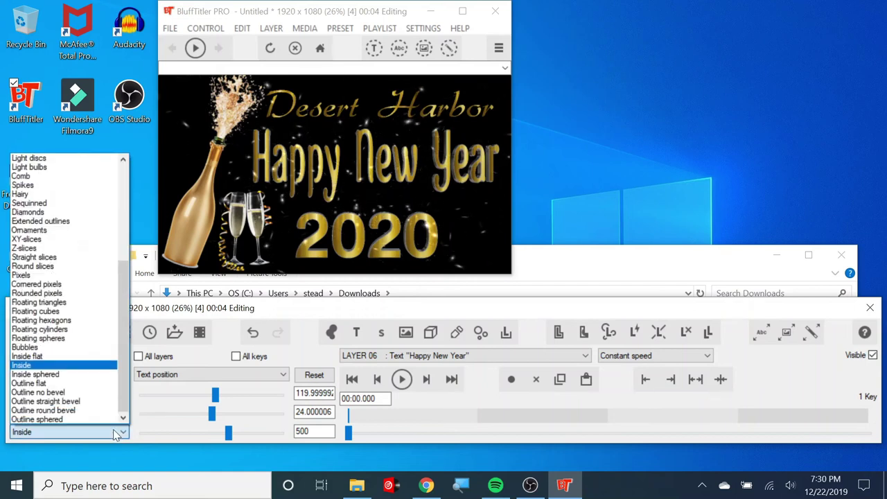
drag(122, 386, 146, 289)
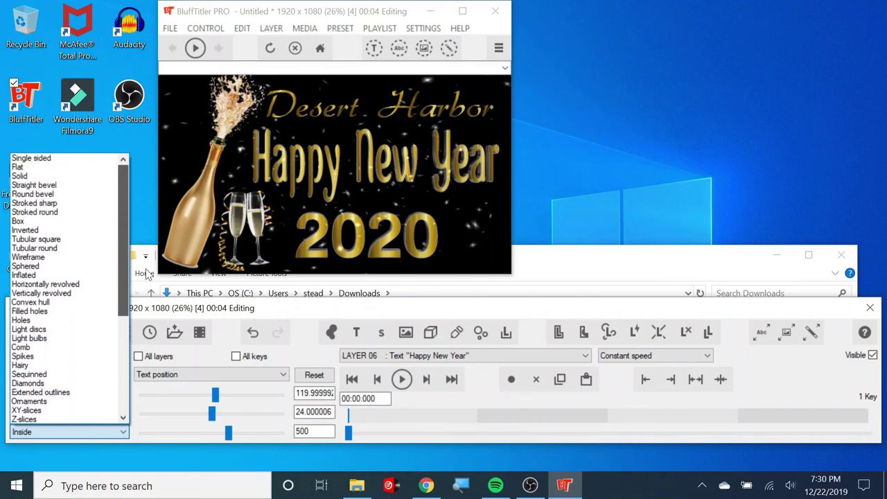
Delete the standalone flare16.jpg particle layer from the scene
click(586, 355)
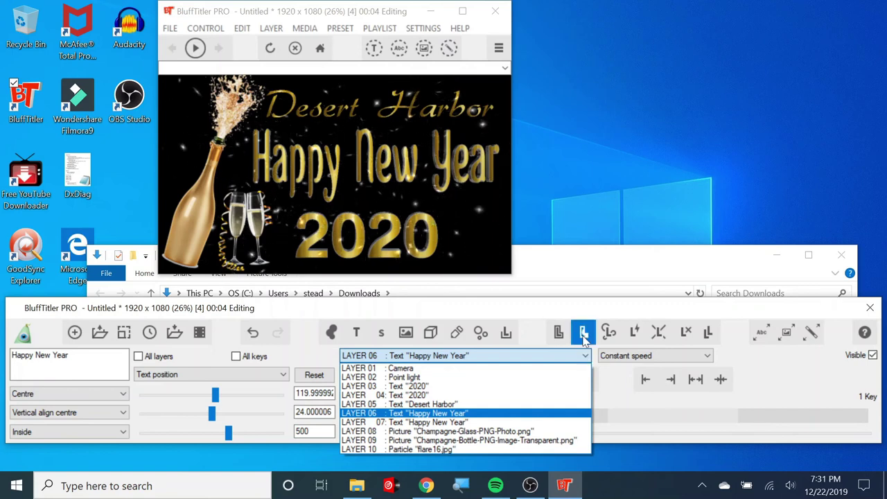
click(408, 446)
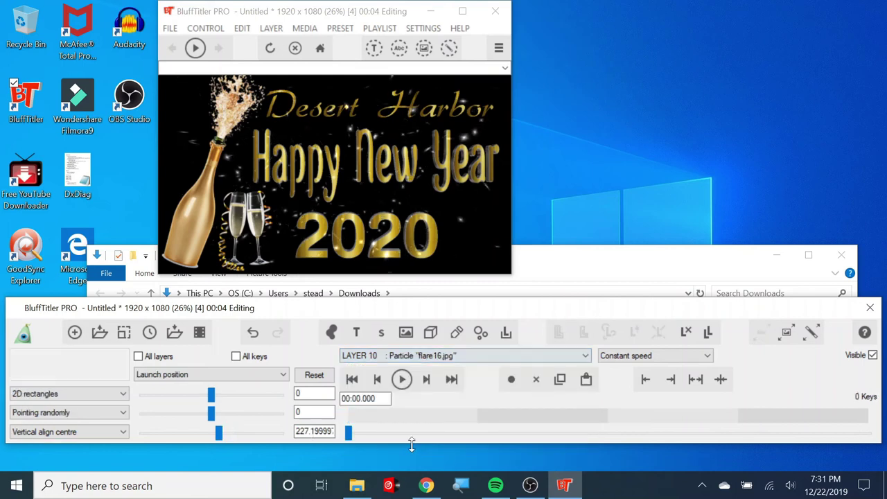
click(685, 334)
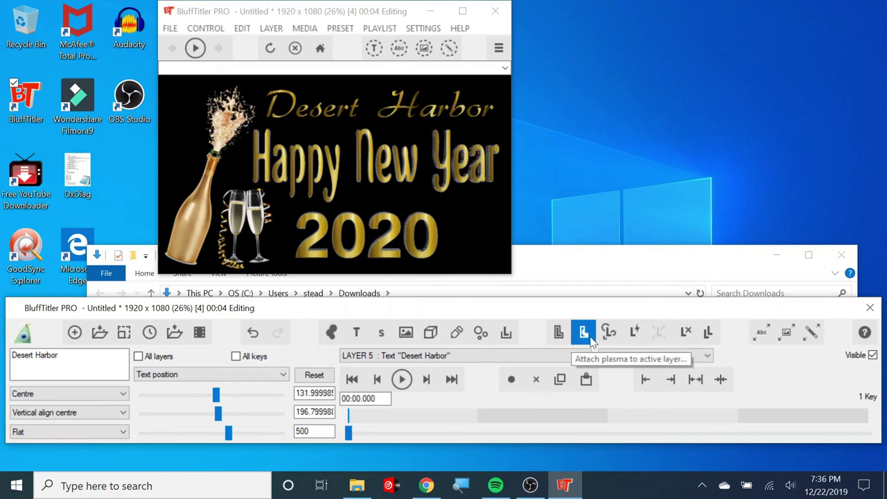
Attach a Sparkles3 preset particle effect to the Desert Harbor text layer
click(585, 334)
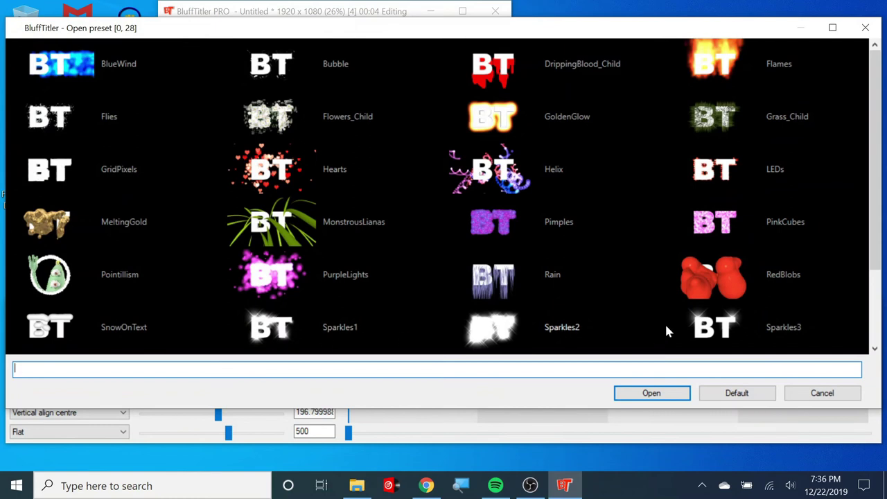
click(714, 330)
double_click(713, 330)
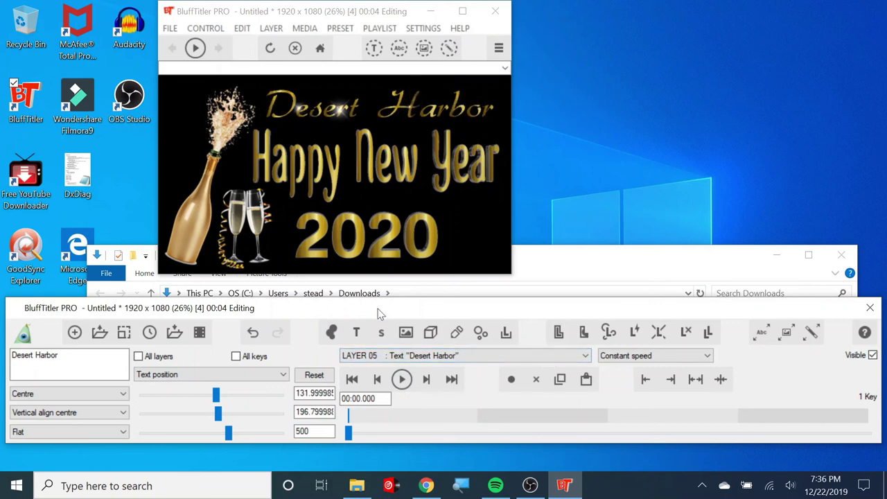
Attach the Sparkles3 particle preset to the main Happy New Year text layer
click(587, 356)
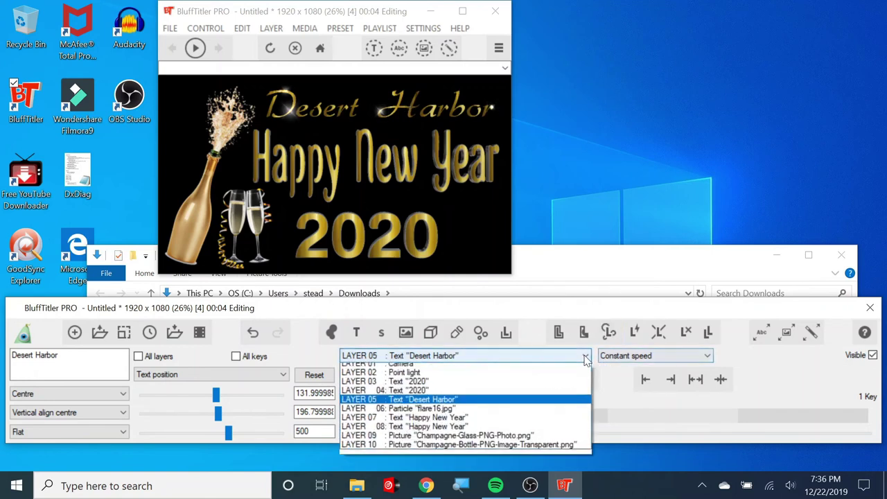
click(481, 424)
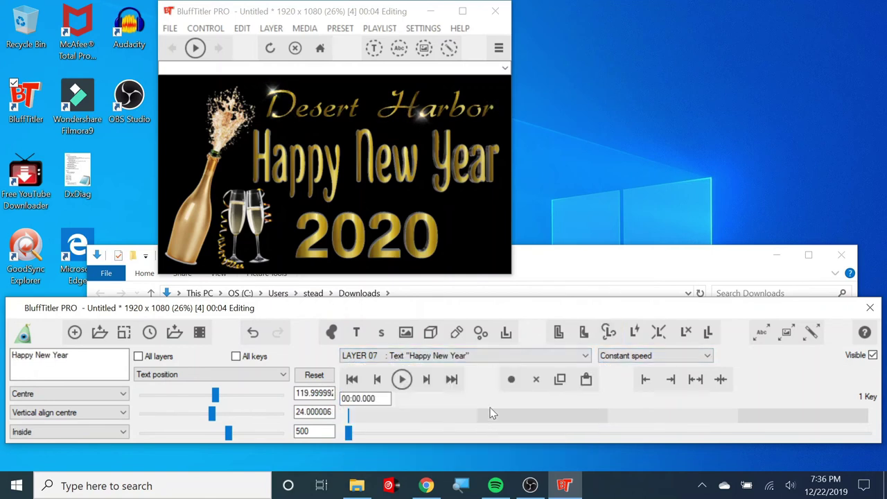
click(609, 334)
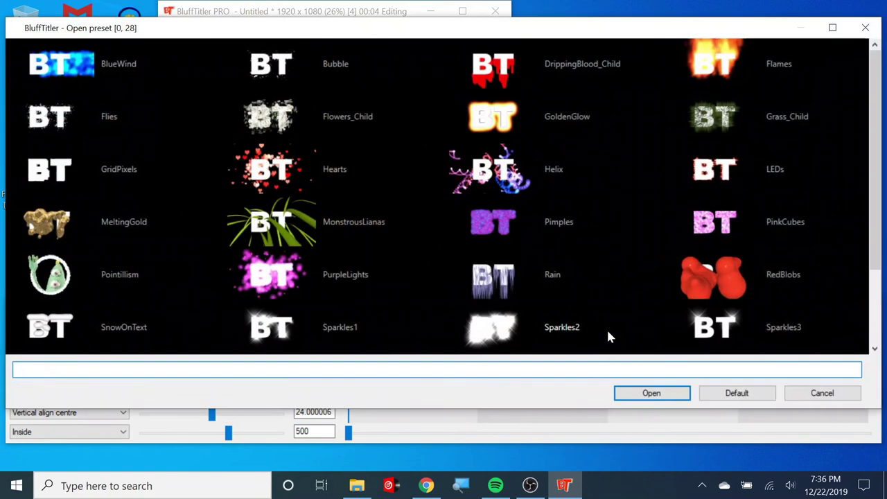
double_click(712, 331)
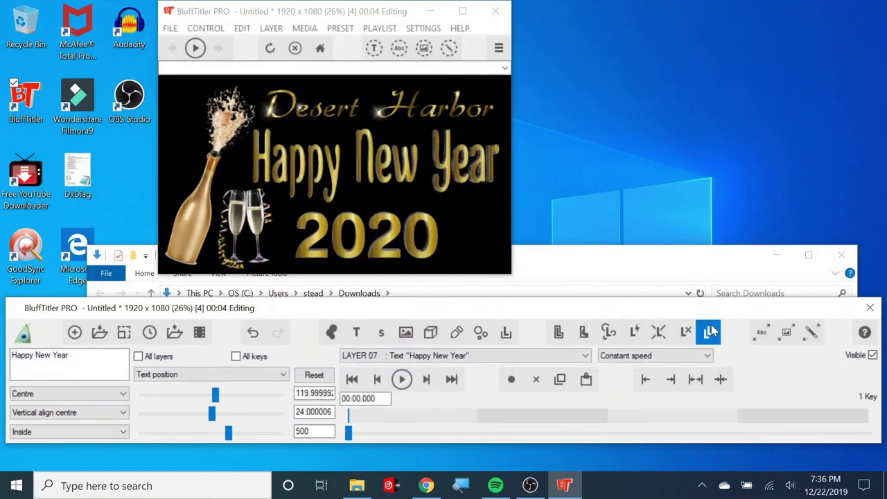
Attach the Sparkles3 particle preset to the main 2020 text layer
click(580, 355)
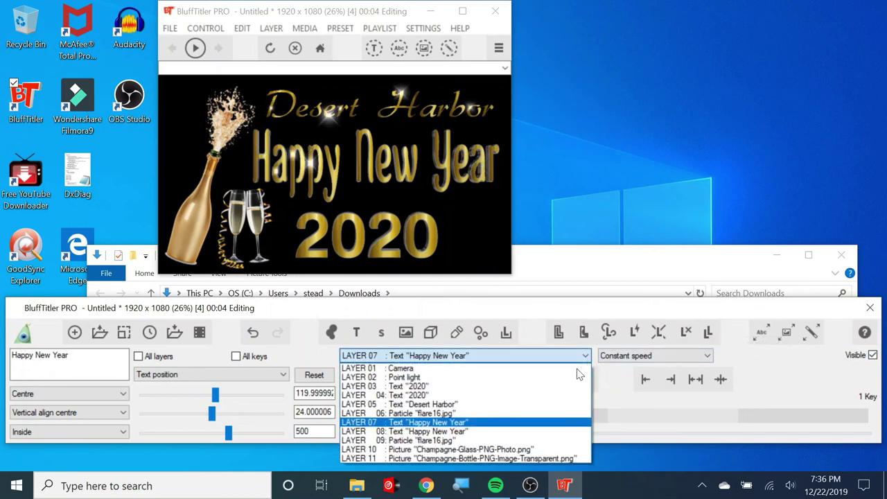
click(507, 387)
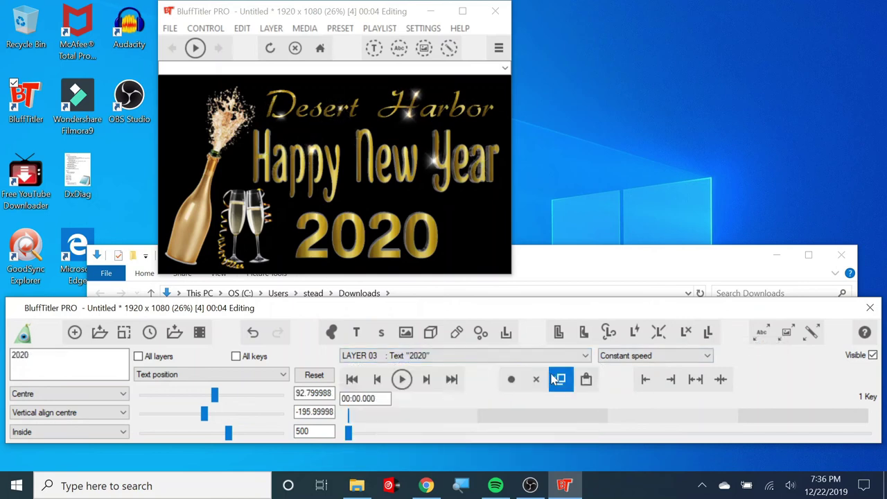
click(606, 334)
double_click(706, 332)
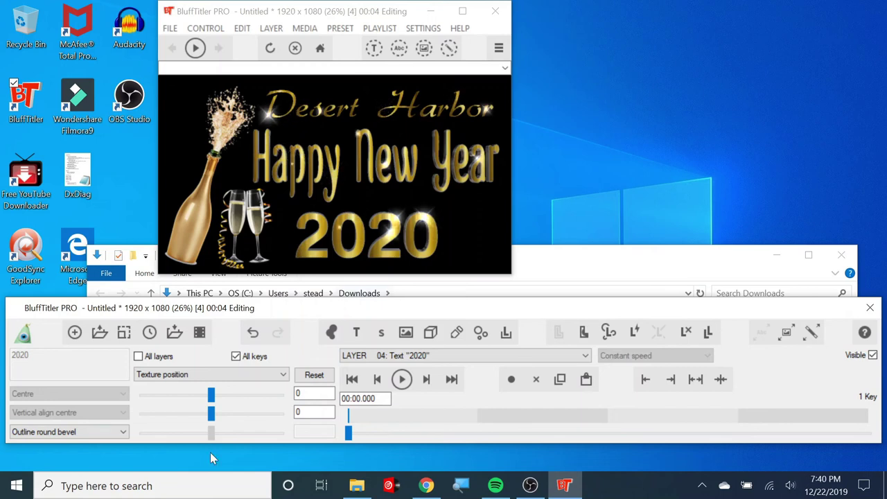
Switch to Chrome, browse Projectorgram's custom designs portfolio for example designs, and return to BluffTitler
click(426, 485)
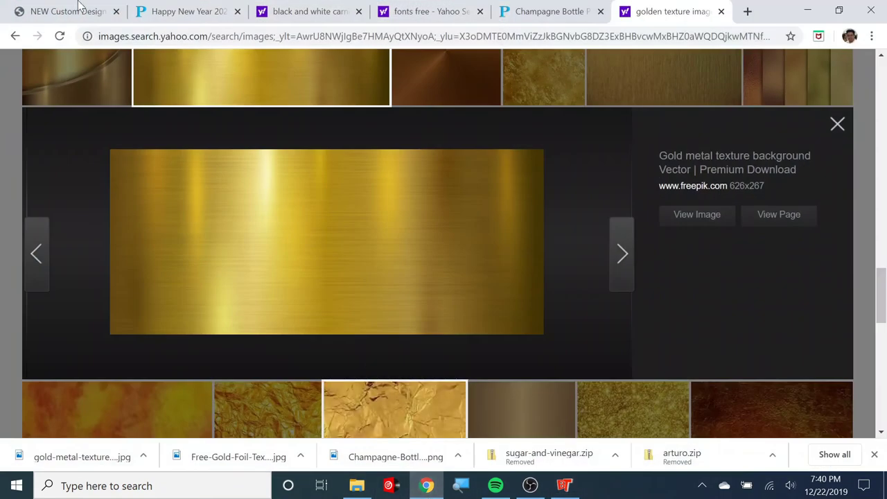
click(69, 11)
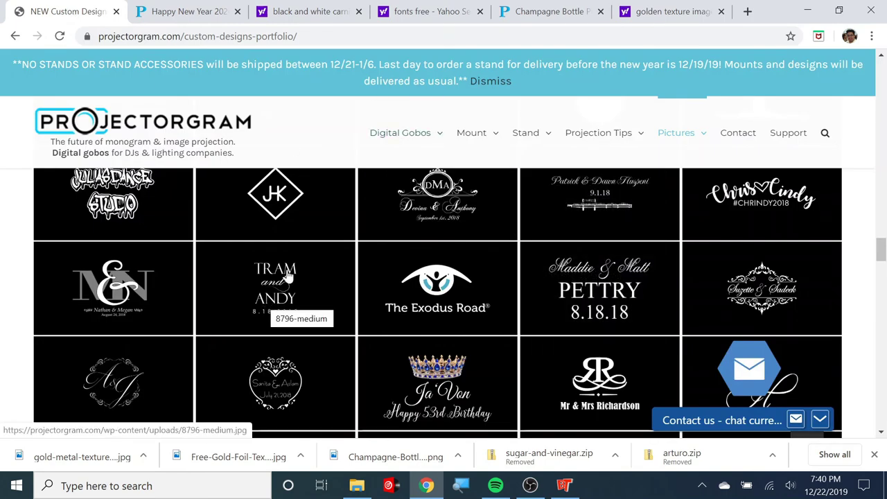
scroll(305, 277, down, 2)
scroll(319, 265, down, 2)
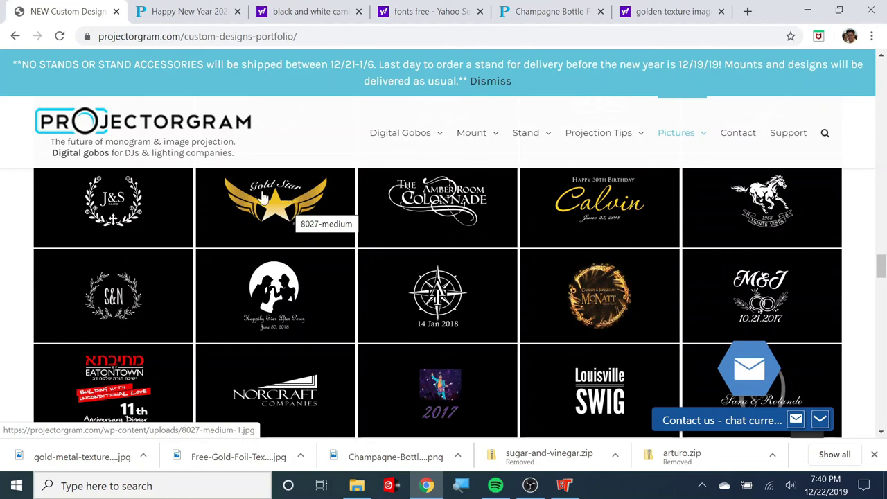
scroll(301, 213, down, 2)
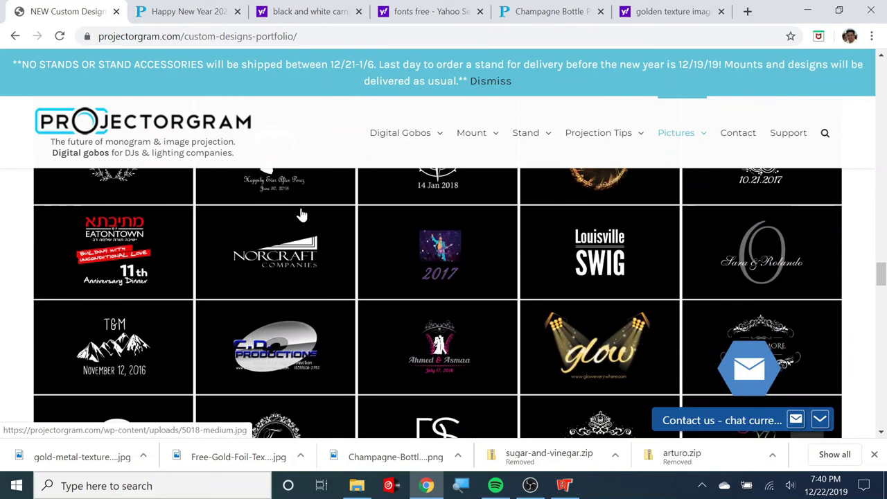
scroll(613, 347, down, 1)
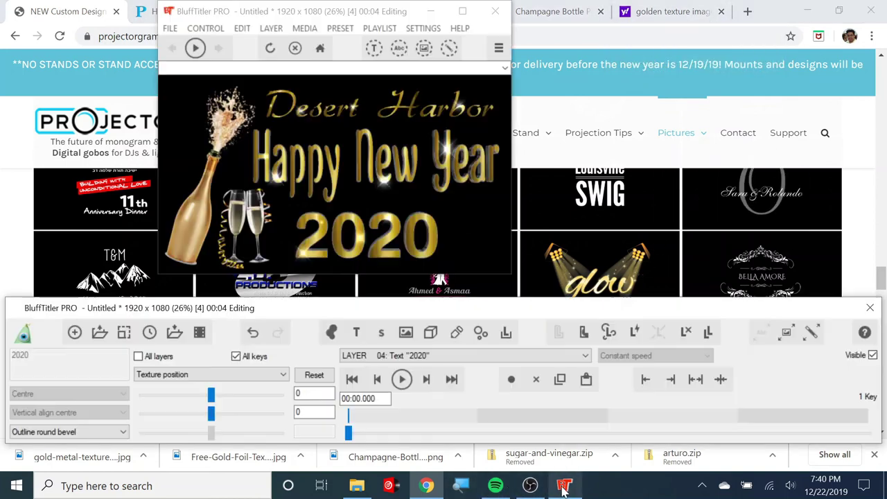
click(562, 486)
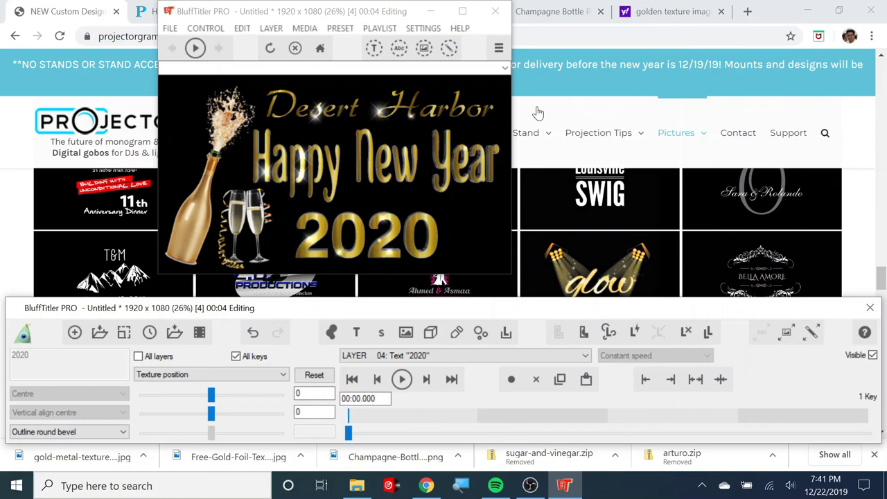
Minimize the browser and the Downloads folder window to clear the desktop behind the title scene
click(806, 12)
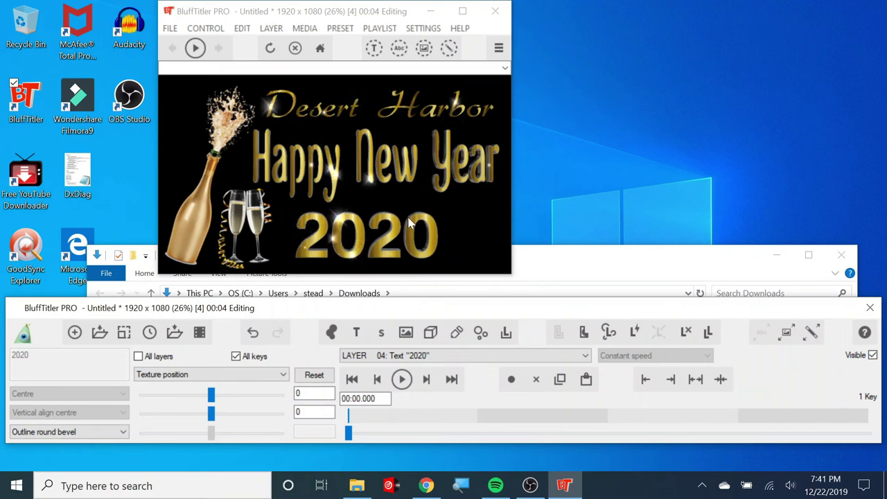
click(709, 259)
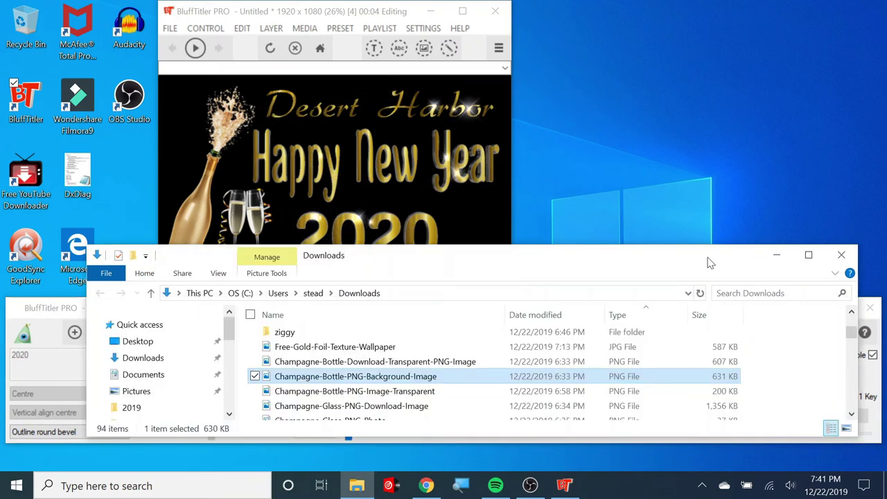
click(776, 257)
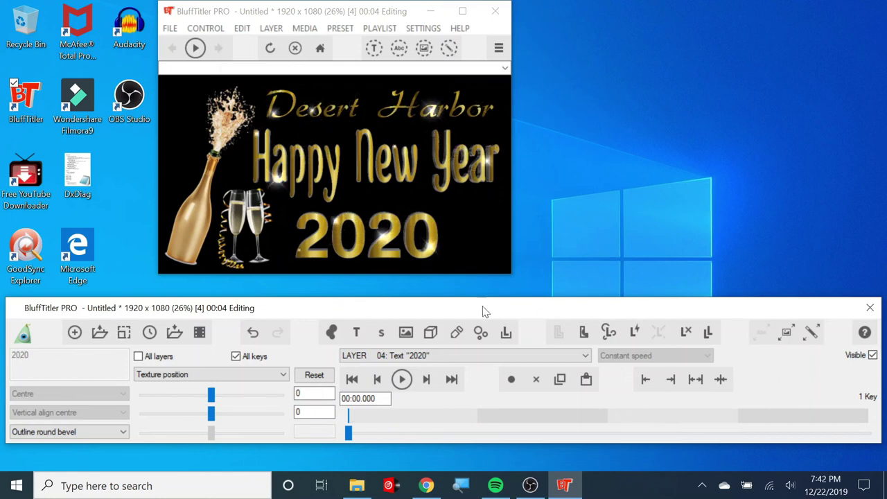
Select the main 2020 text layer and move the text slightly to the right in the scene
click(586, 355)
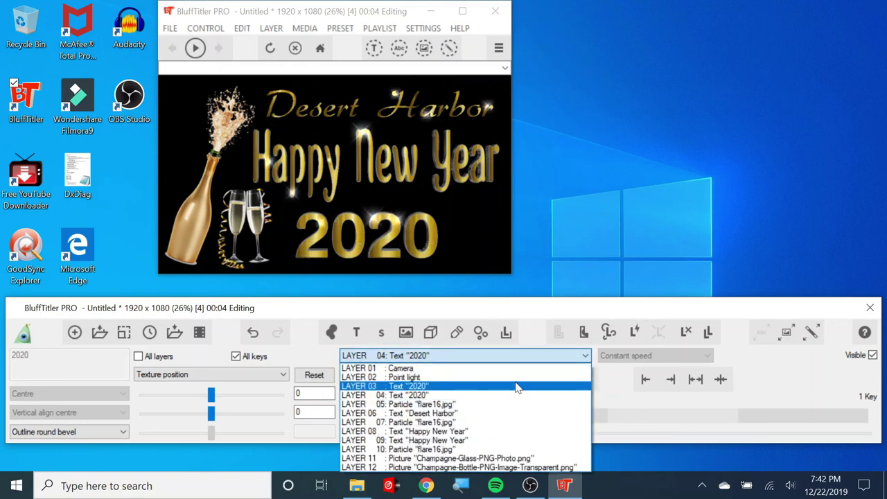
click(517, 386)
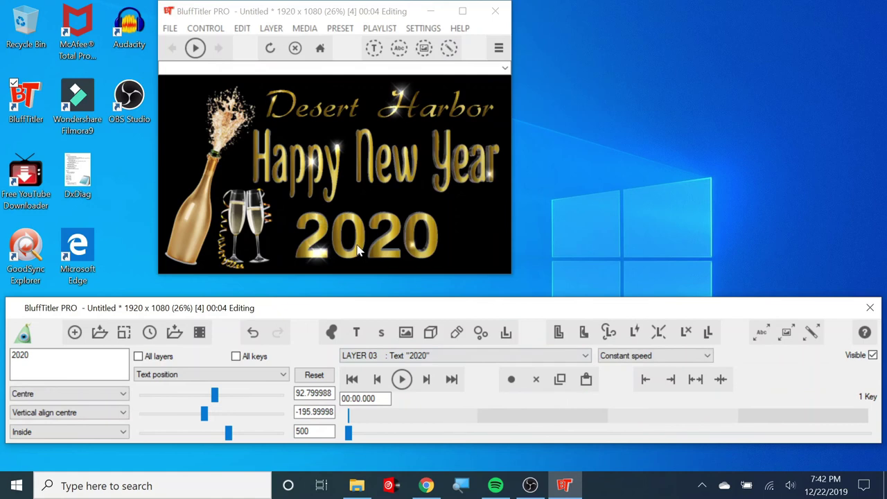
drag(358, 247, 372, 241)
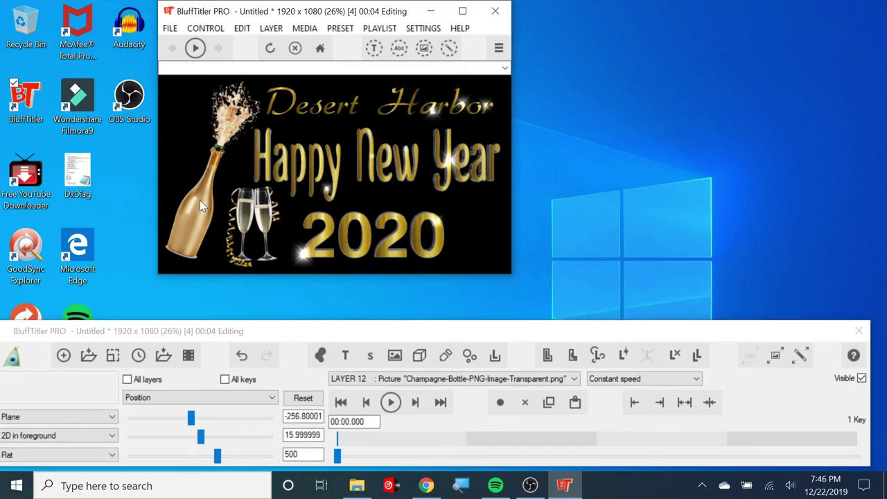
Move the champagne bottle picture slightly right to about -251, 14 and set its third rotation value to -18
drag(199, 200, 205, 203)
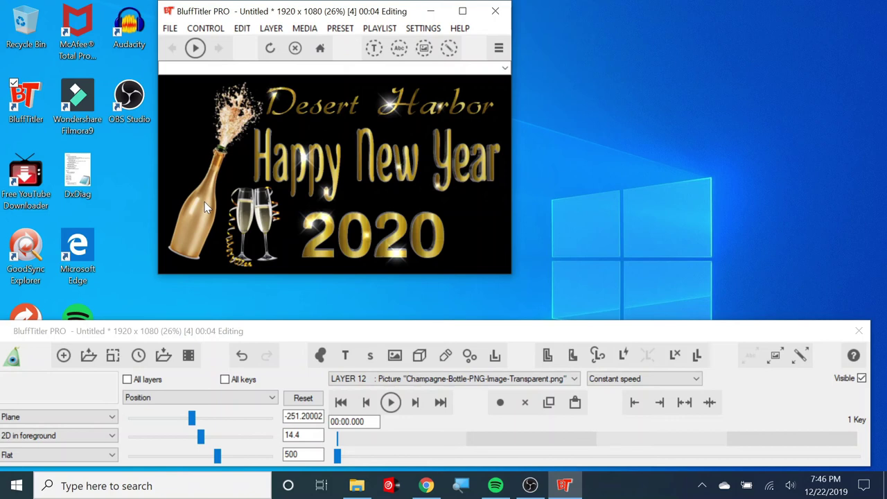
click(248, 397)
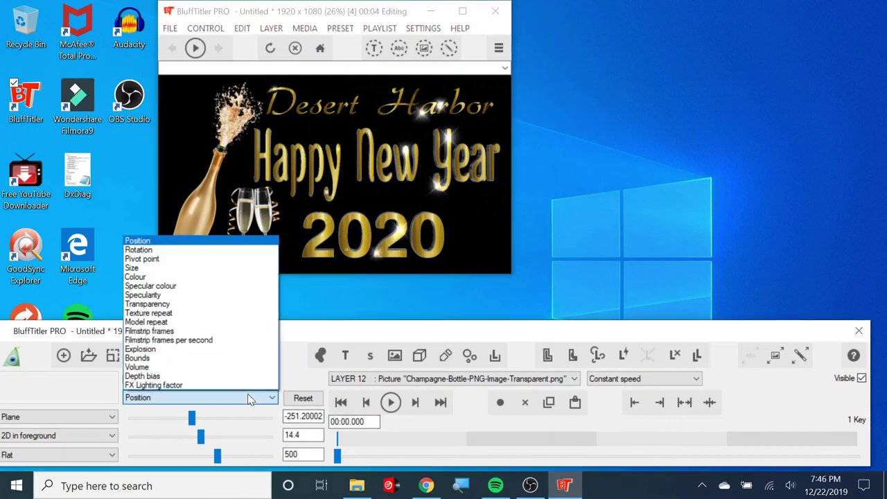
click(198, 250)
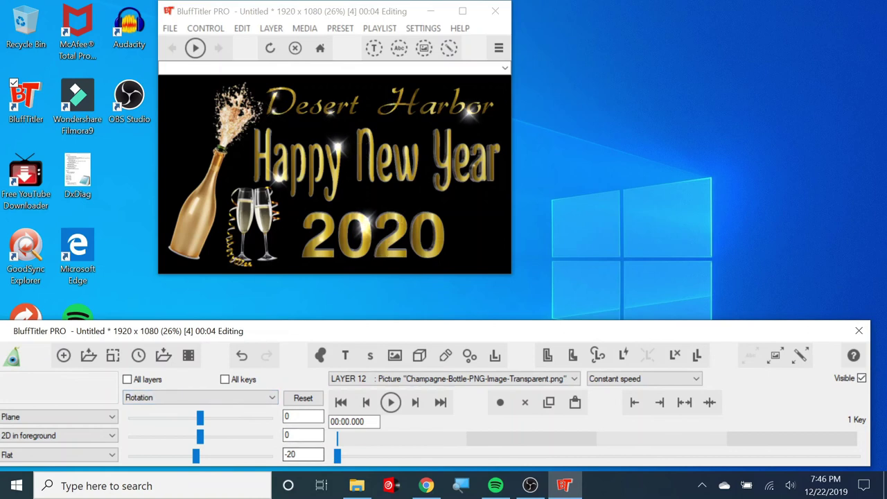
click(308, 454)
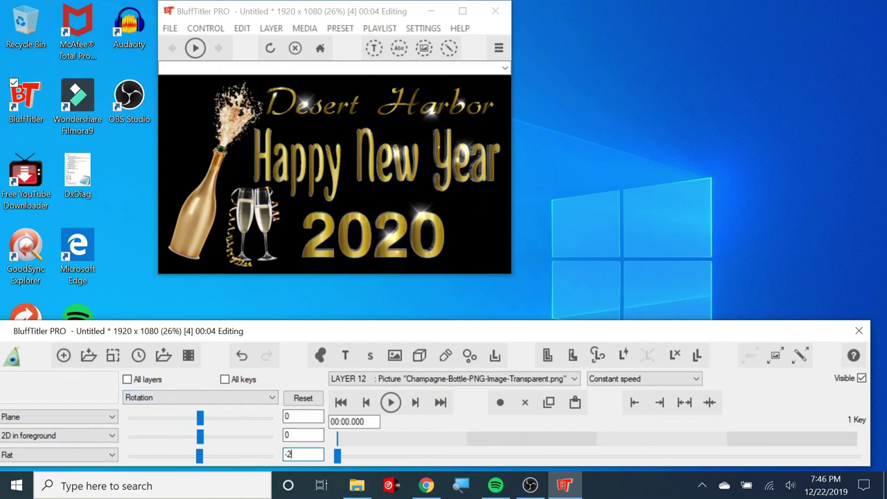
key(BackSpace)
key(BackSpace)
text(15)
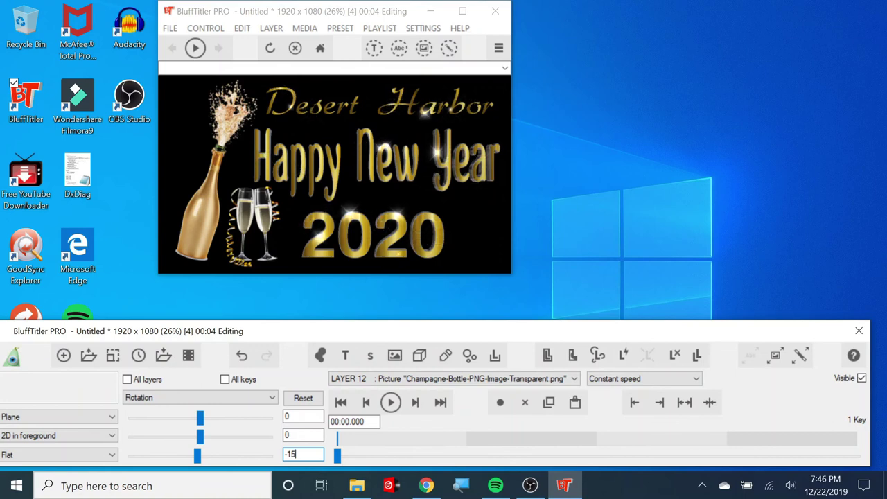
key(BackSpace)
text(8)
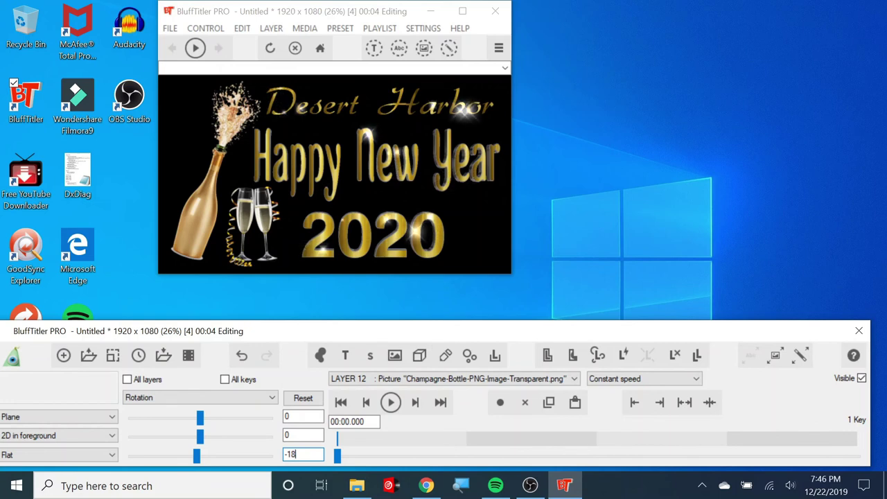
click(200, 397)
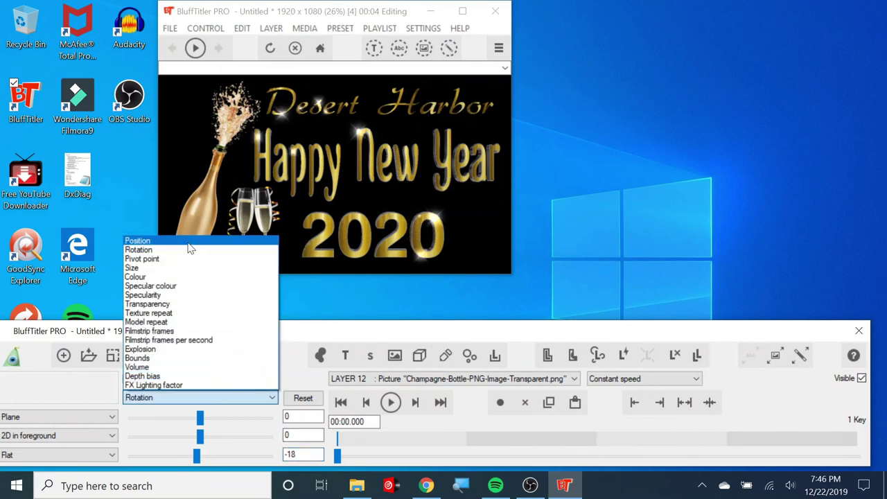
click(187, 240)
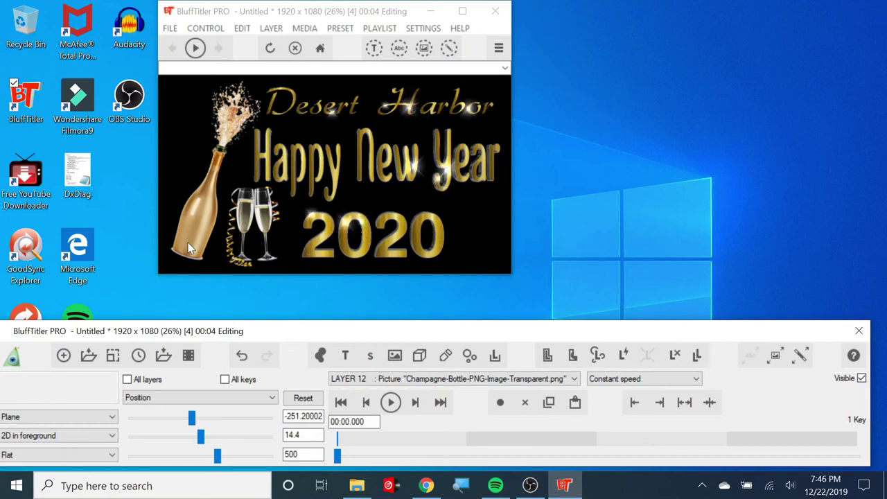
Stretch the show's total duration to 15 seconds and preview the scene from the beginning
click(392, 407)
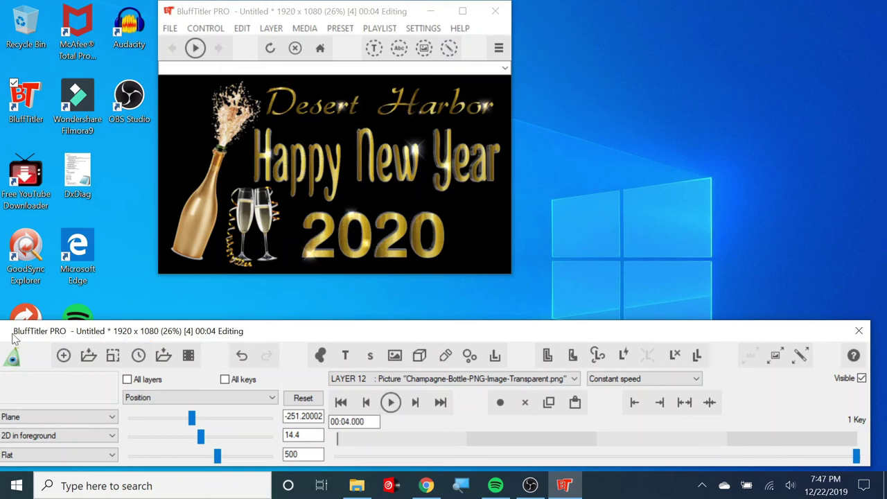
drag(257, 339, 267, 320)
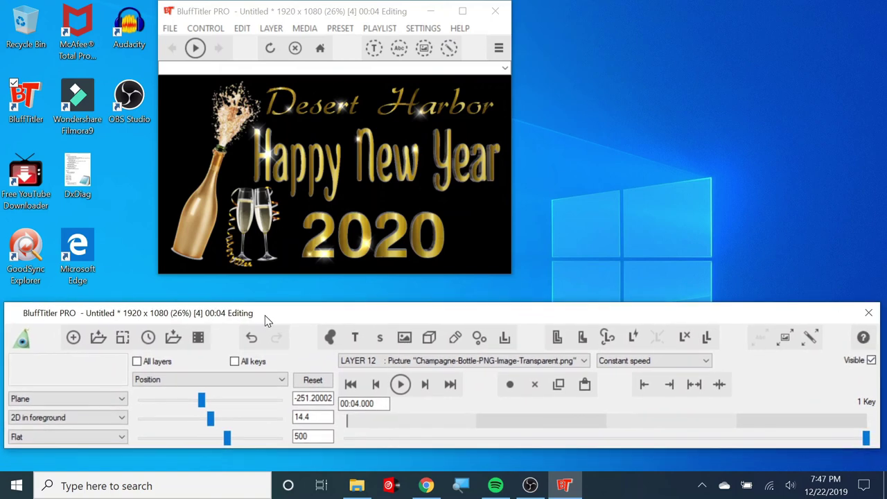
click(170, 31)
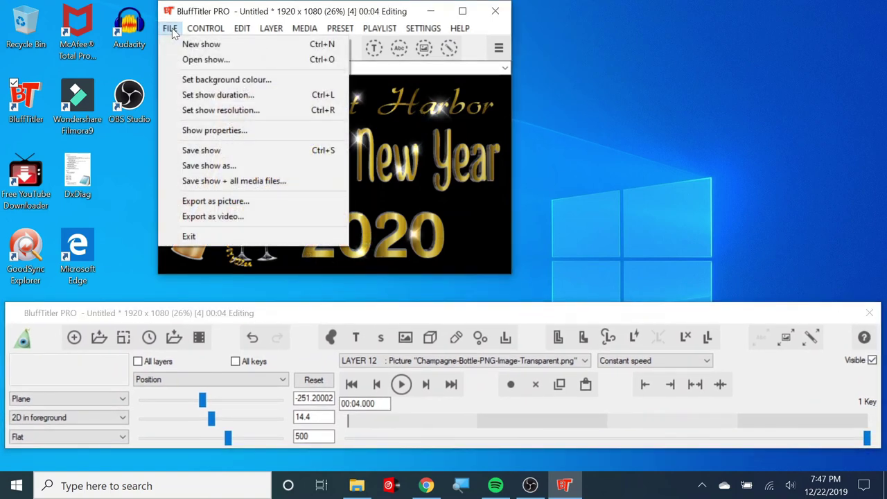
click(197, 96)
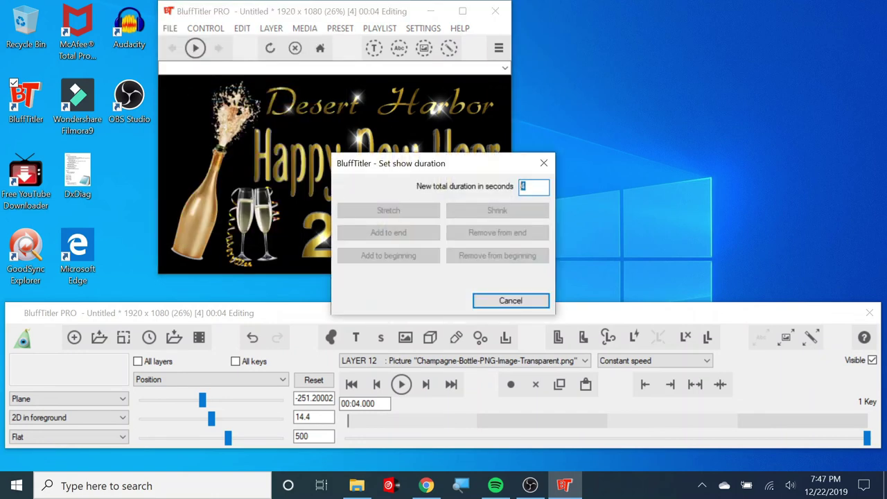
text(15)
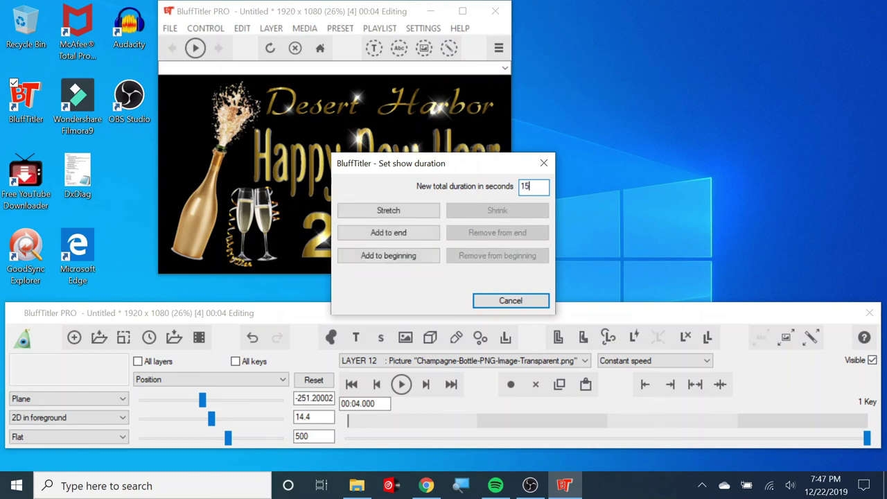
click(384, 211)
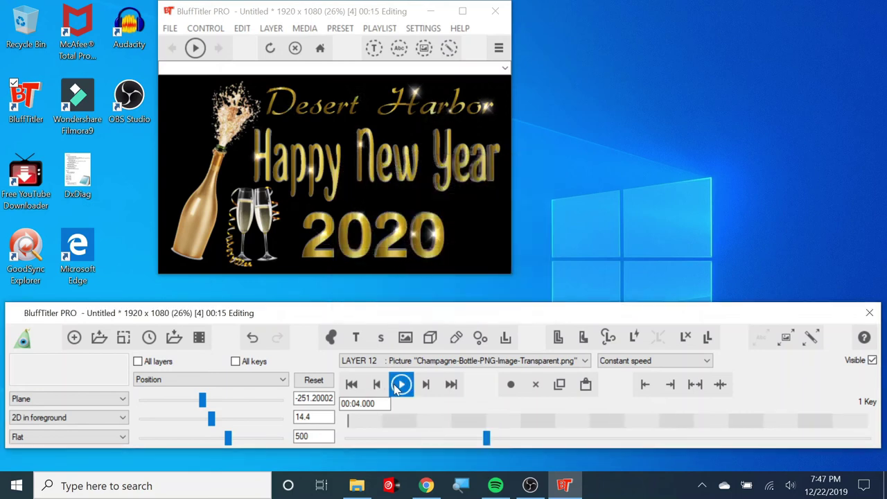
click(352, 385)
click(401, 385)
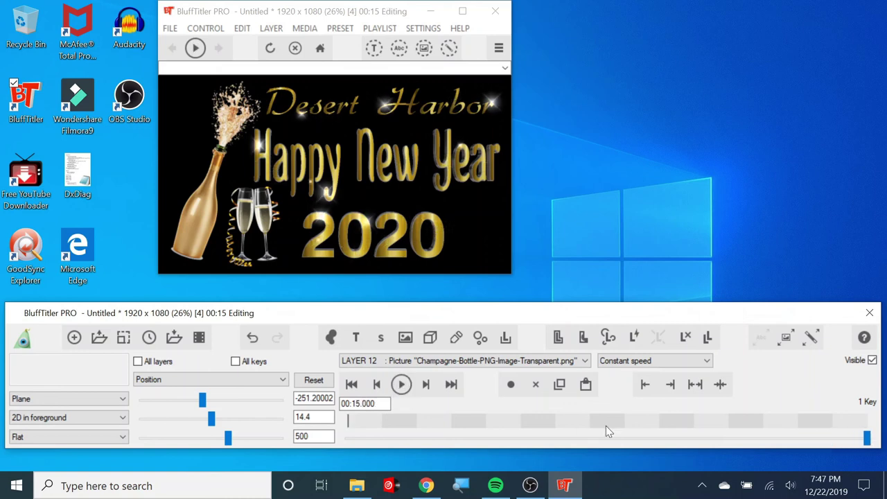
Export the show as an MP4 video at 30 frames per second, named New Year, in the Exports folder
click(169, 28)
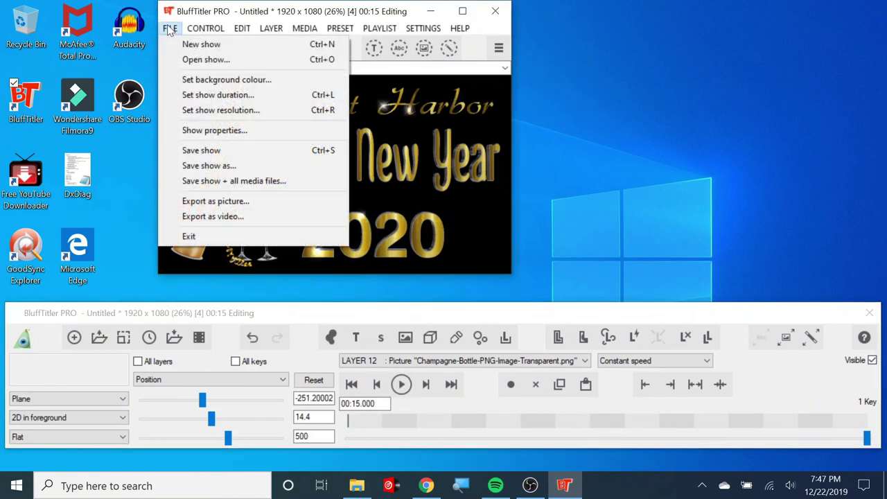
click(199, 217)
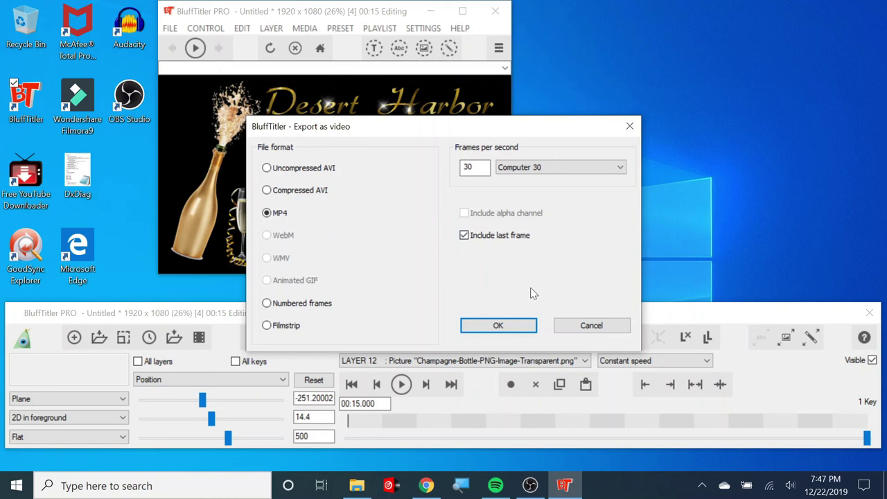
click(497, 326)
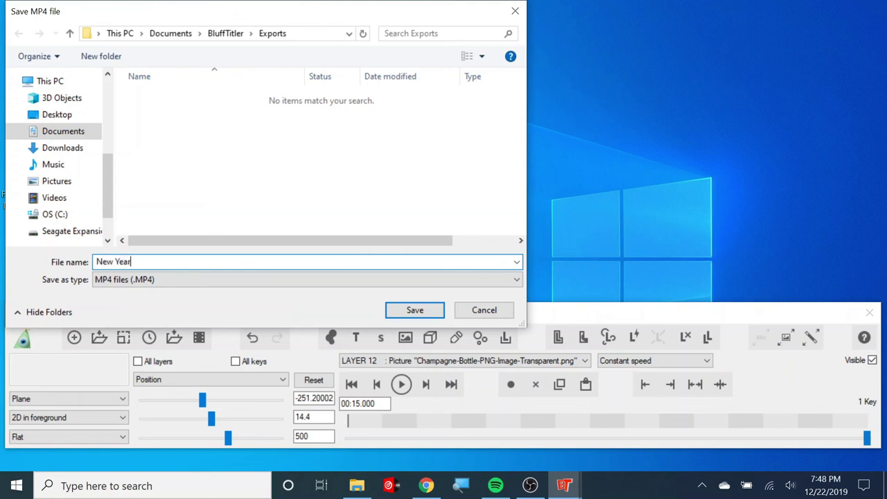
click(399, 313)
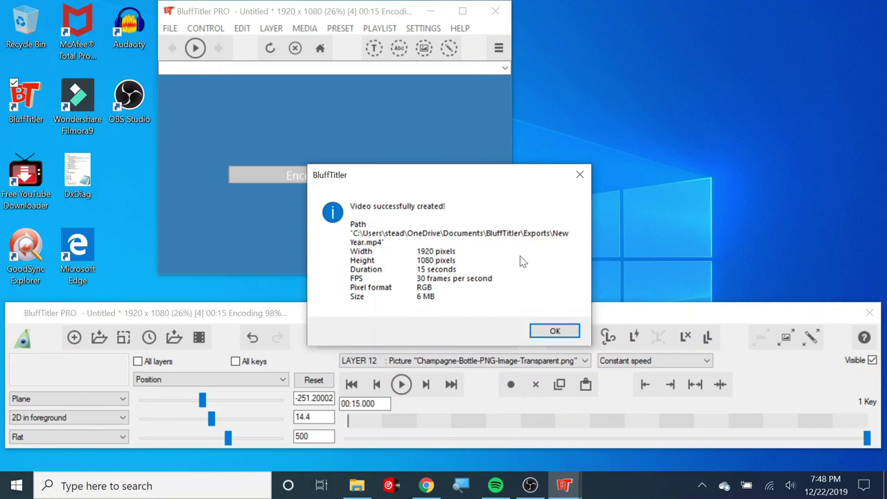
click(555, 333)
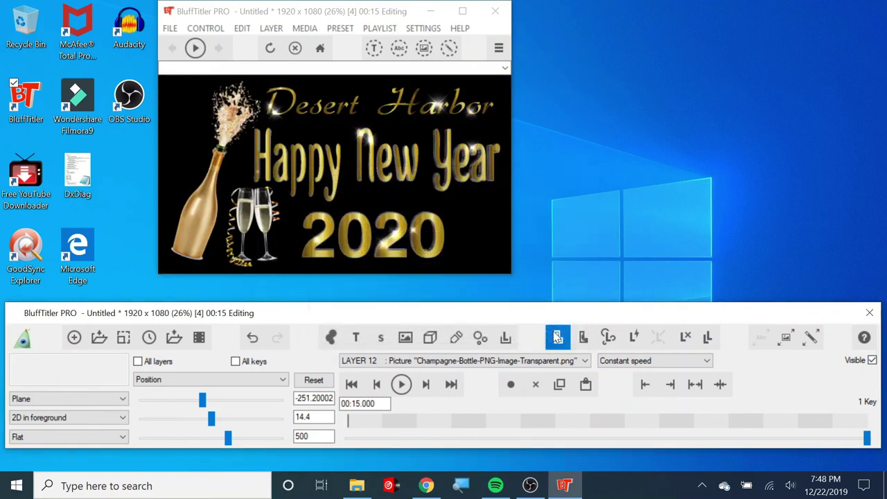
Export the scene as a PNG picture with alpha channel, named New Year, in the Exports folder
click(170, 28)
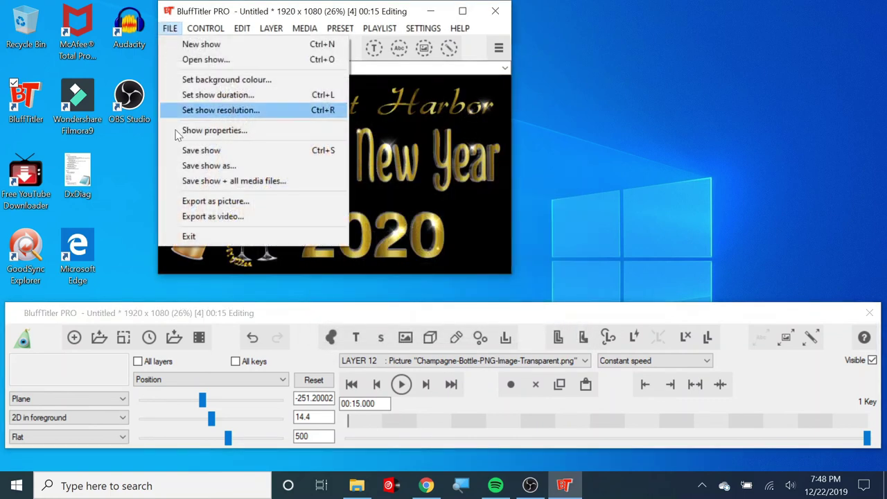
click(191, 202)
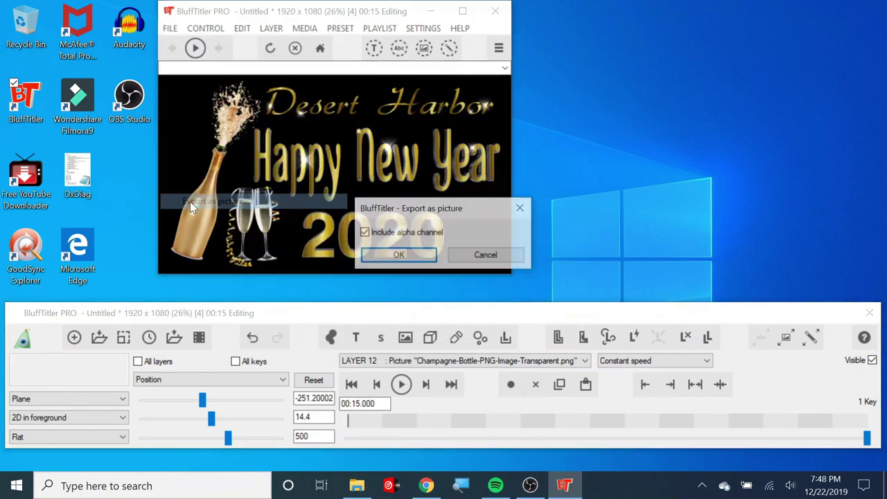
click(386, 256)
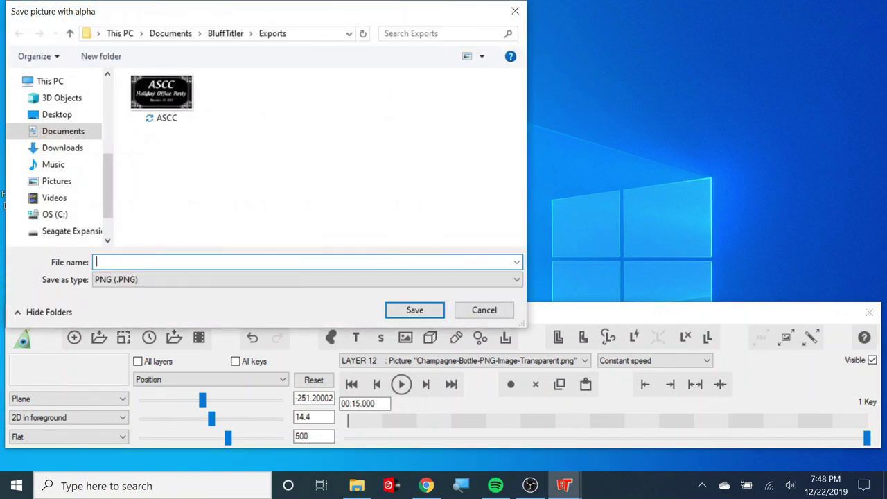
text(New Year)
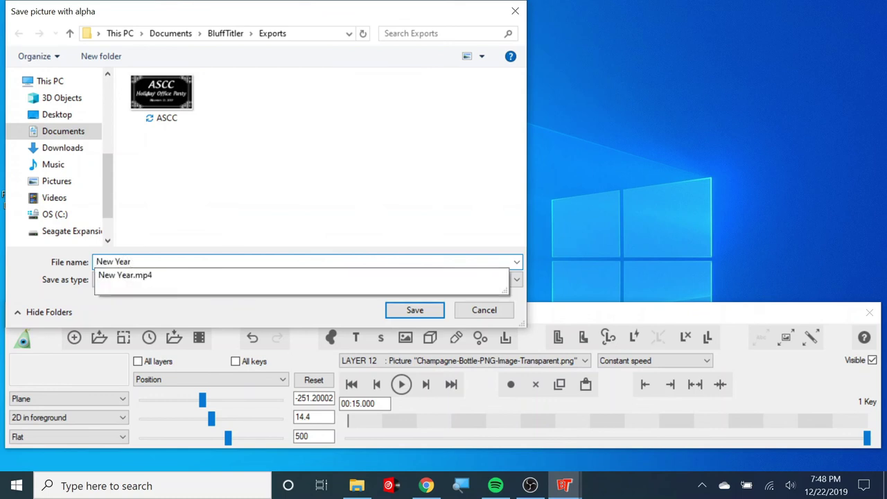
click(168, 249)
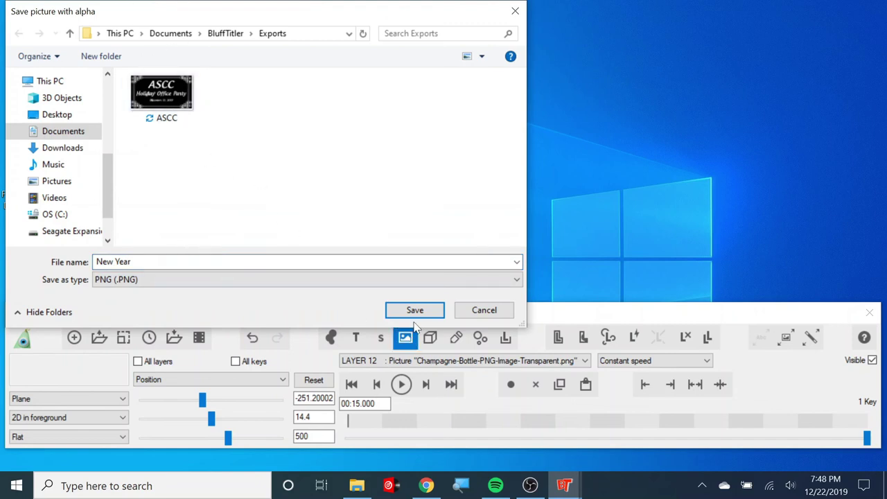
click(413, 313)
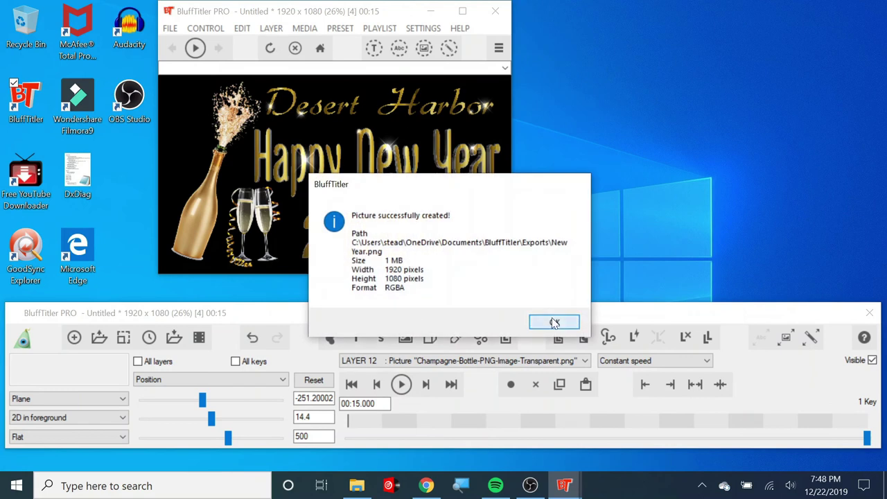
click(553, 320)
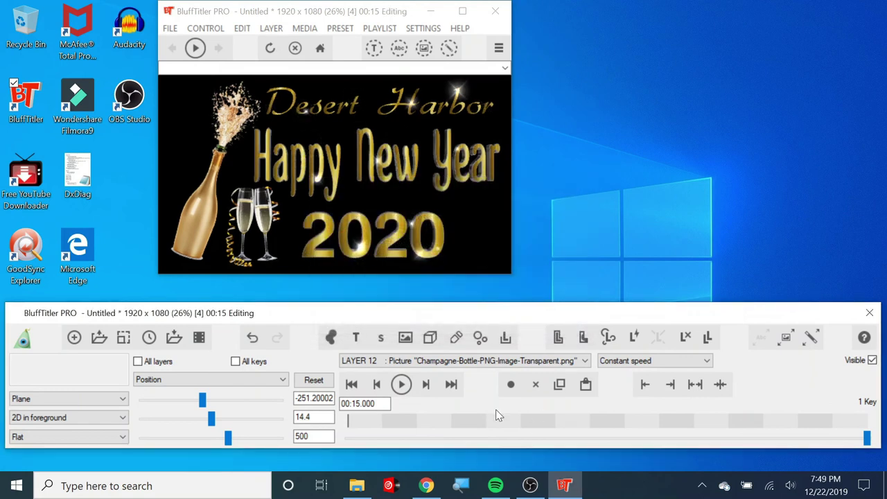
Check the folder where MP4 exports are stored, without exporting another video
click(170, 30)
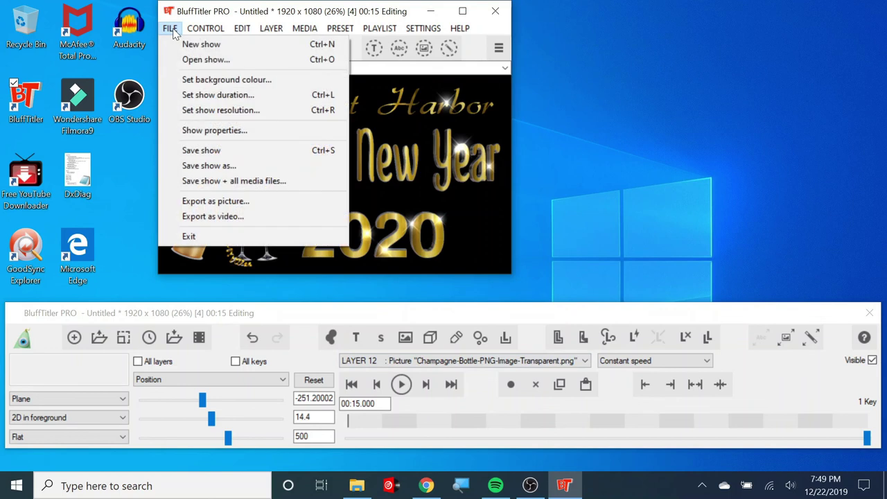
click(206, 217)
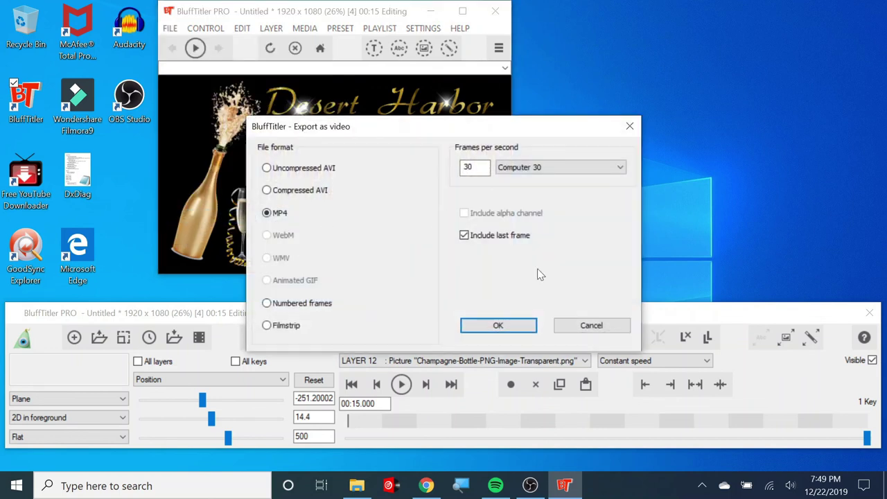
click(475, 325)
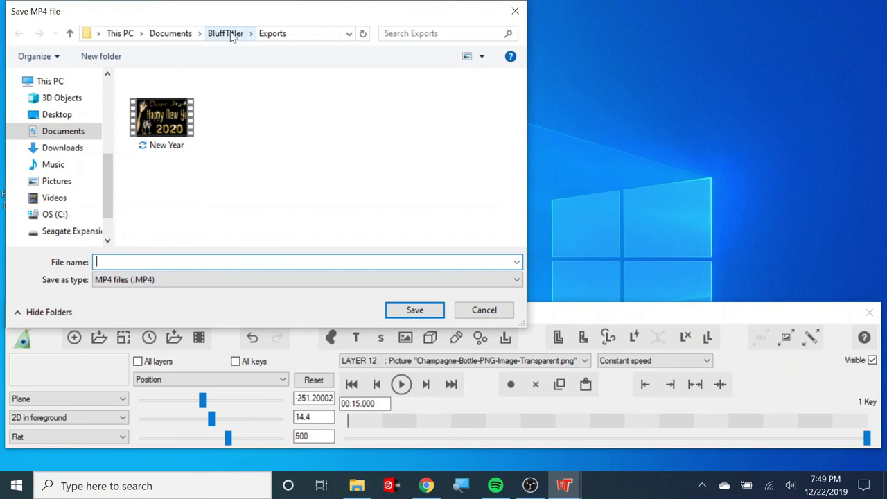
click(480, 311)
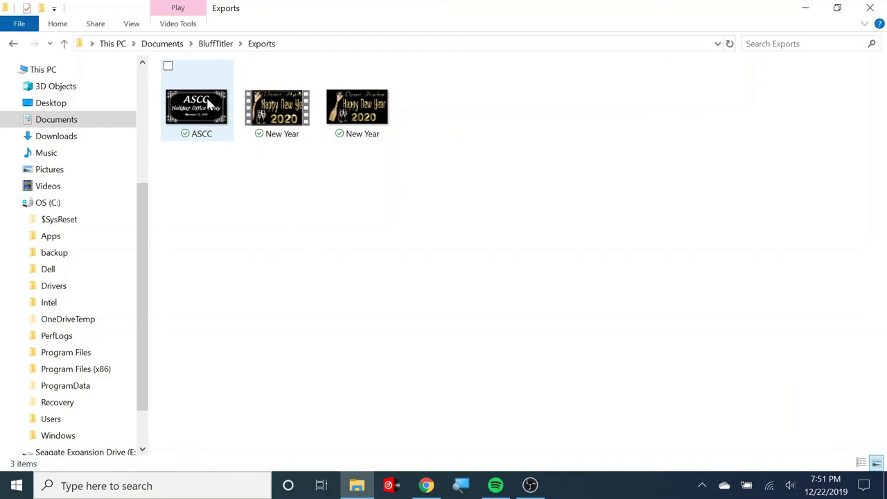
In File Explorer, move the New Year video and picture from Exports to the folder numbered 20 on the Seagate Expansion Drive, and close the window
click(287, 121)
ctrl+click(355, 122)
right_click(355, 122)
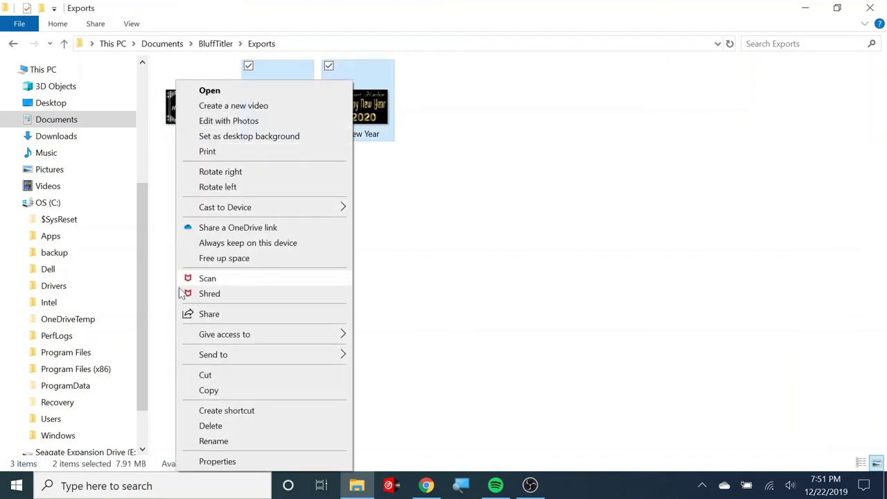
click(205, 374)
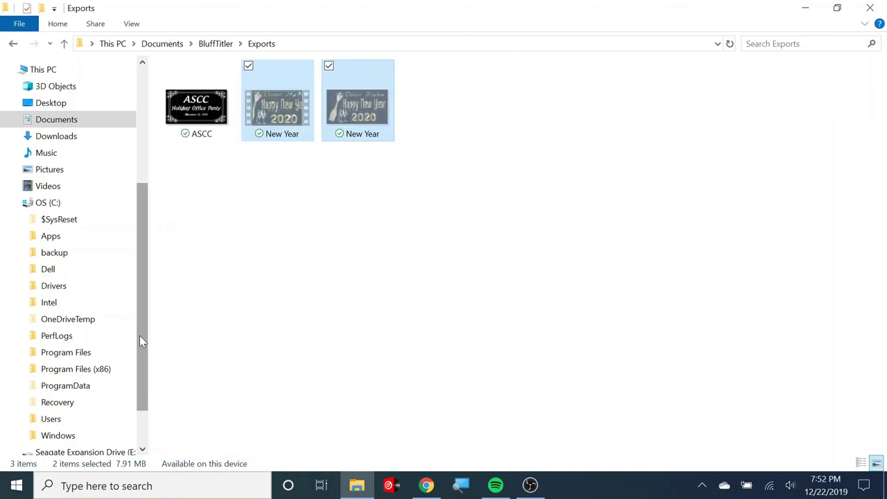
drag(140, 336, 139, 367)
click(119, 420)
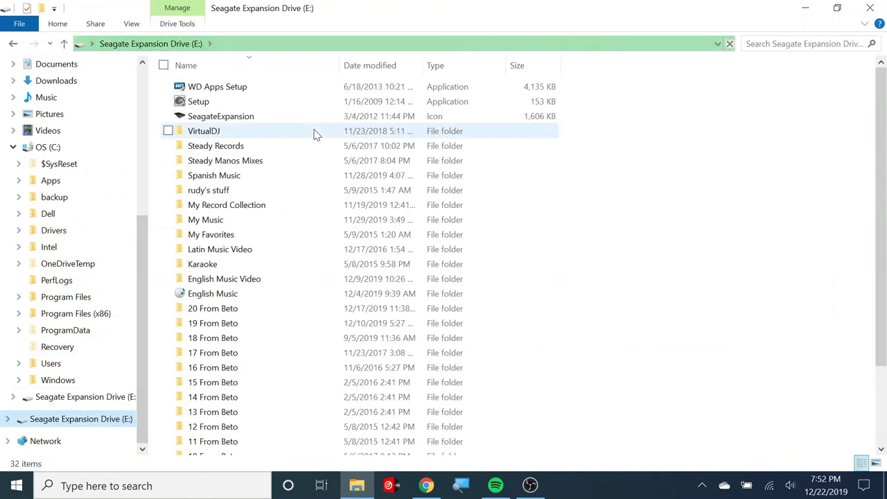
scroll(251, 319, down, 2)
double_click(235, 212)
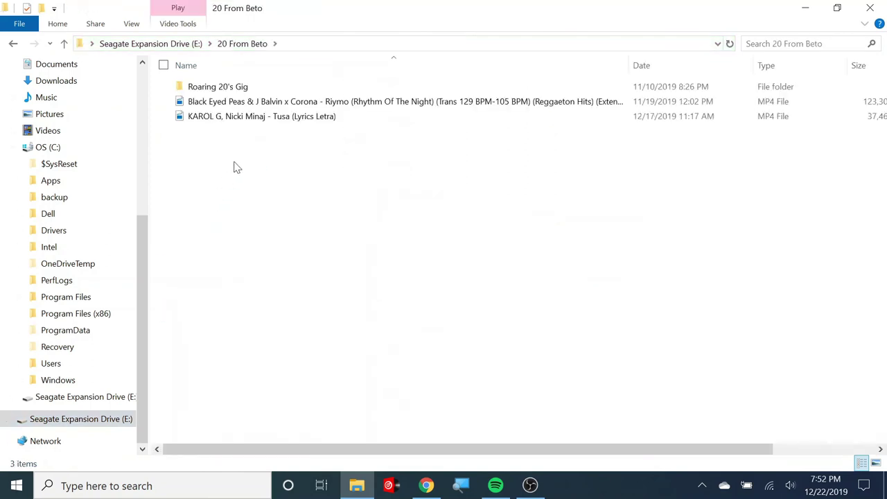
right_click(234, 166)
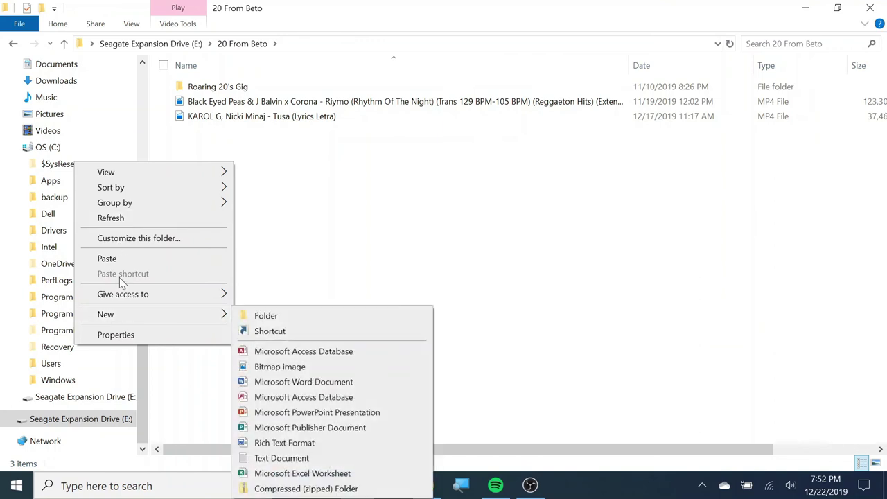
click(119, 258)
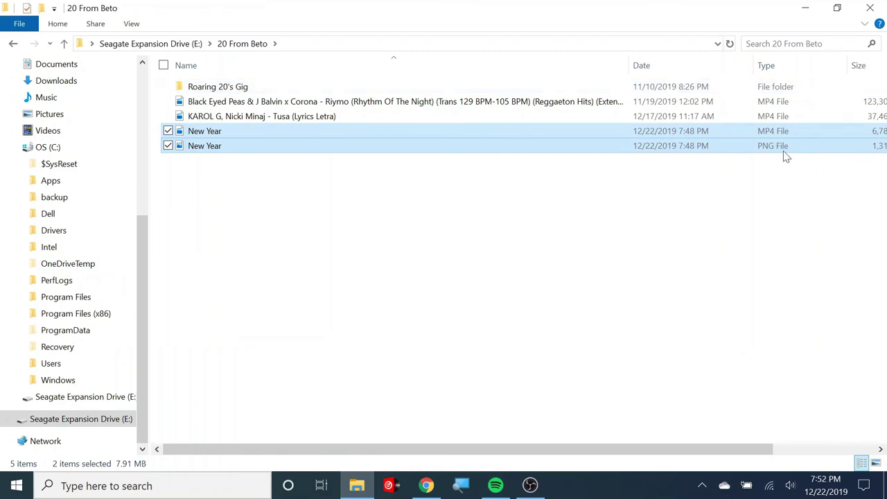
click(776, 133)
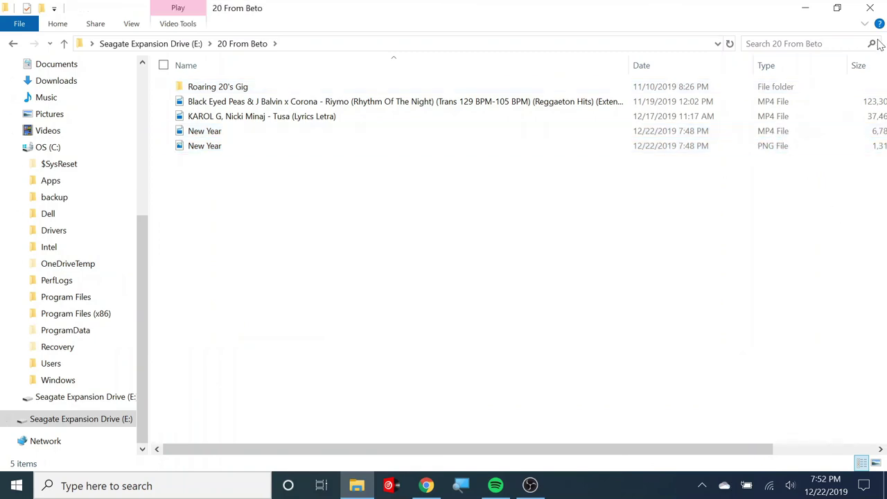
click(870, 8)
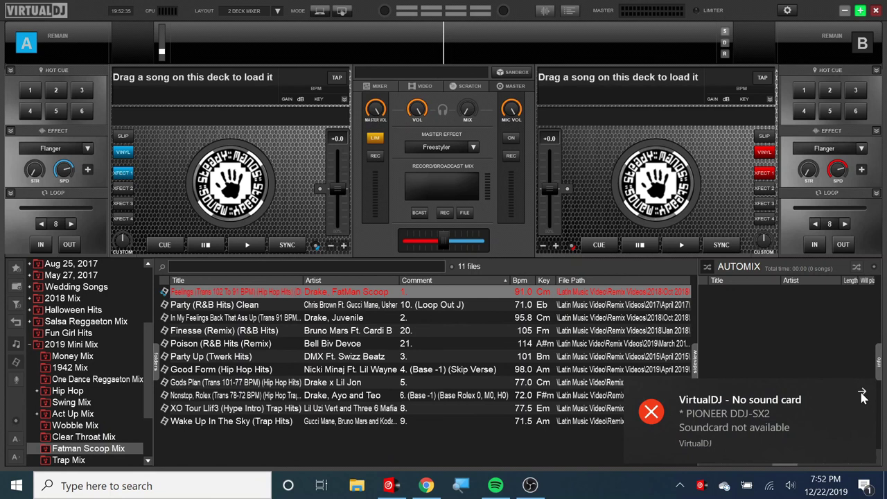
In VirtualDJ, dismiss the missing sound card notification and show the sampler's Game Shows FX bank
click(861, 393)
click(760, 458)
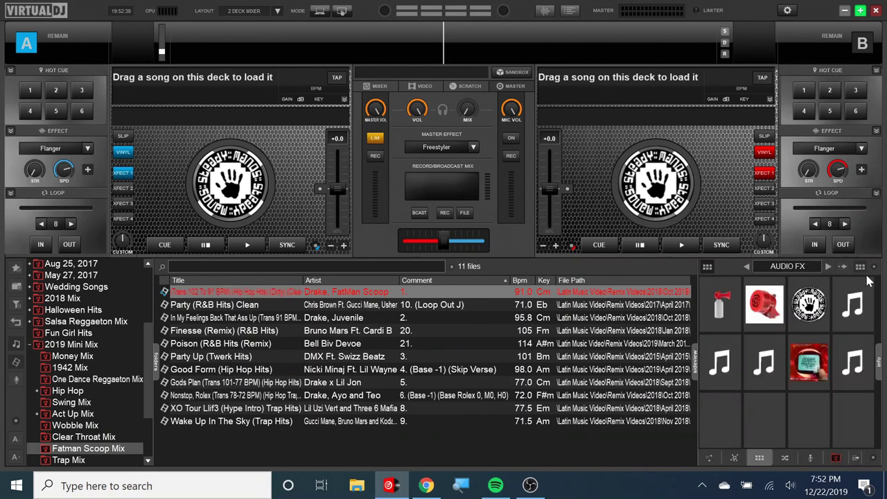
click(827, 266)
click(827, 266)
click(828, 266)
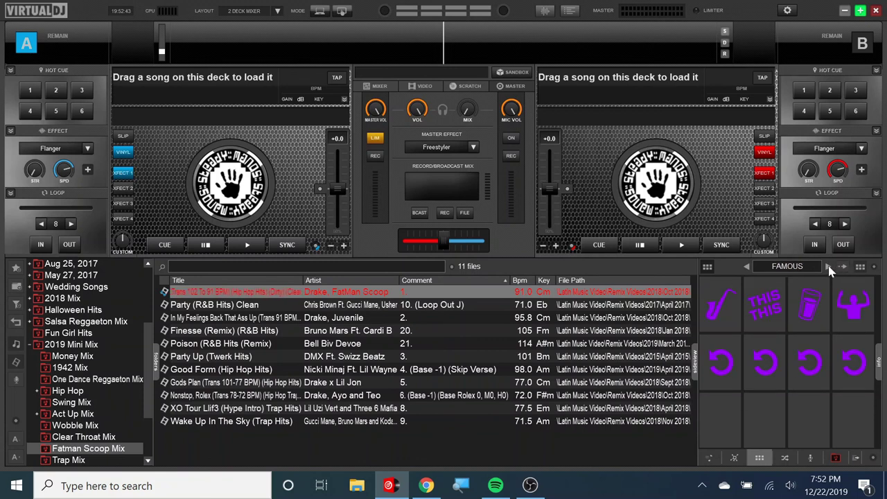
click(829, 266)
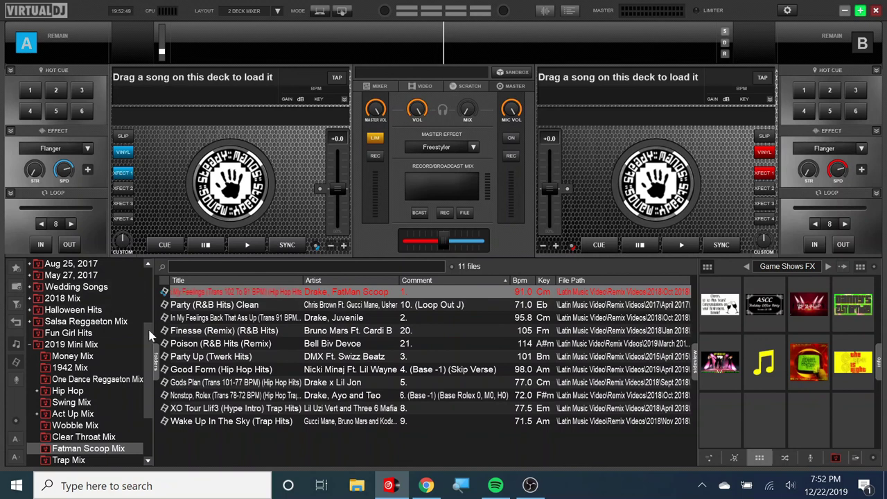
In the folder browser, open the folder numbered 20 on the Seagate Expansion Drive under Local Music's Desktop
drag(151, 335, 159, 251)
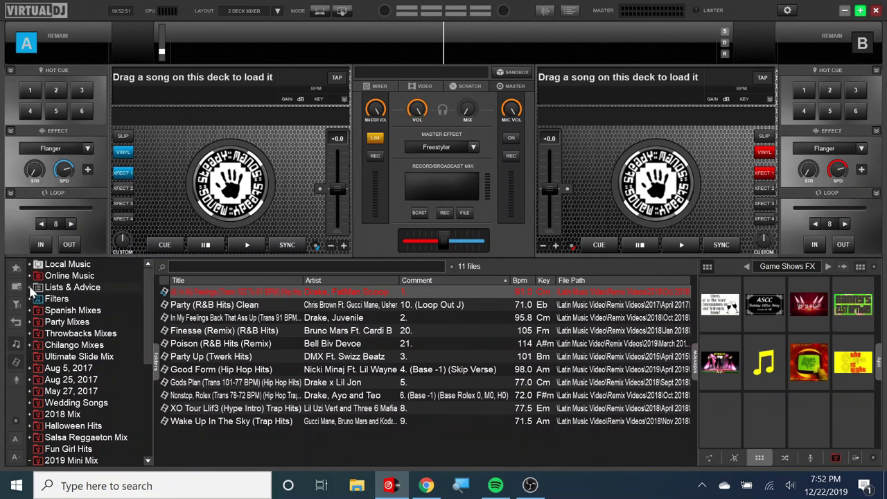
click(30, 276)
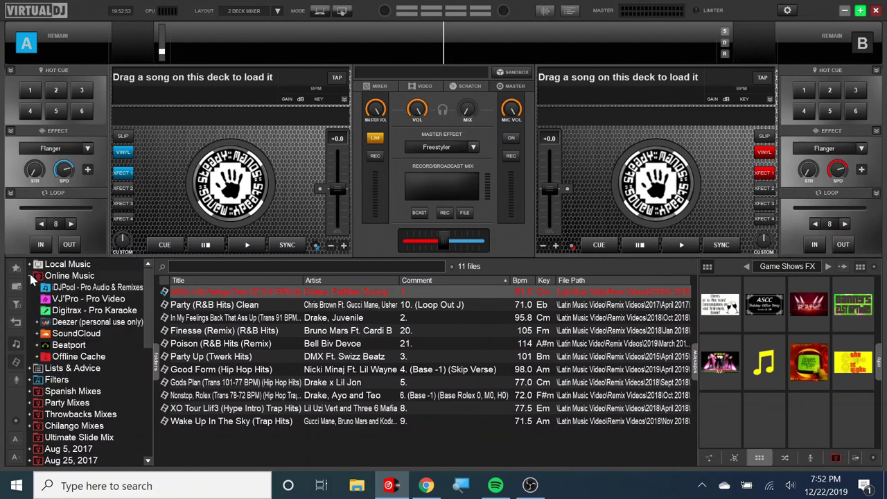
click(31, 276)
click(30, 266)
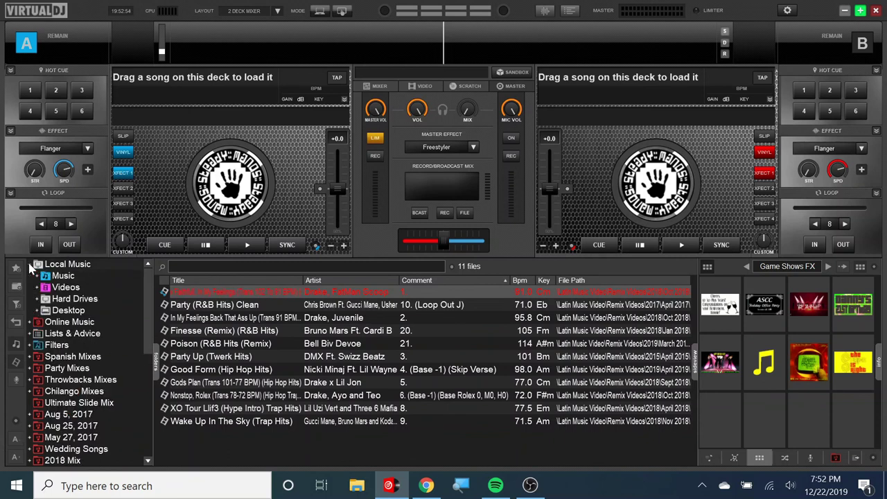
click(38, 311)
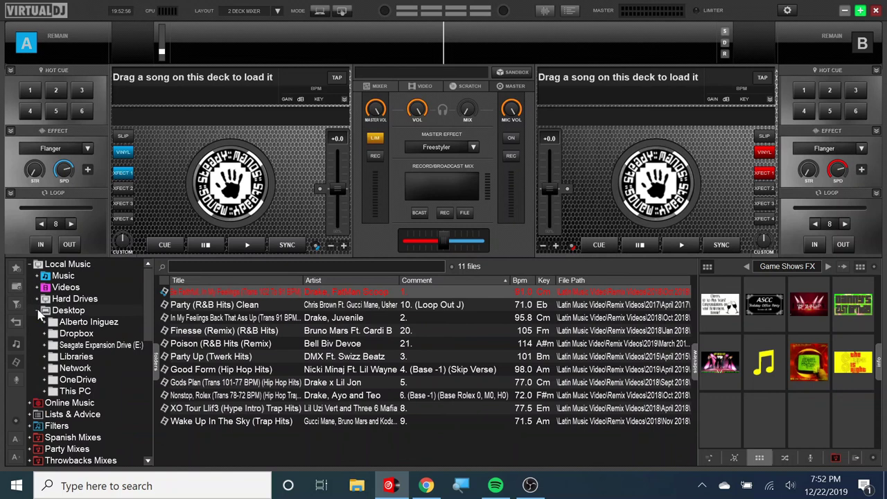
click(81, 345)
click(45, 345)
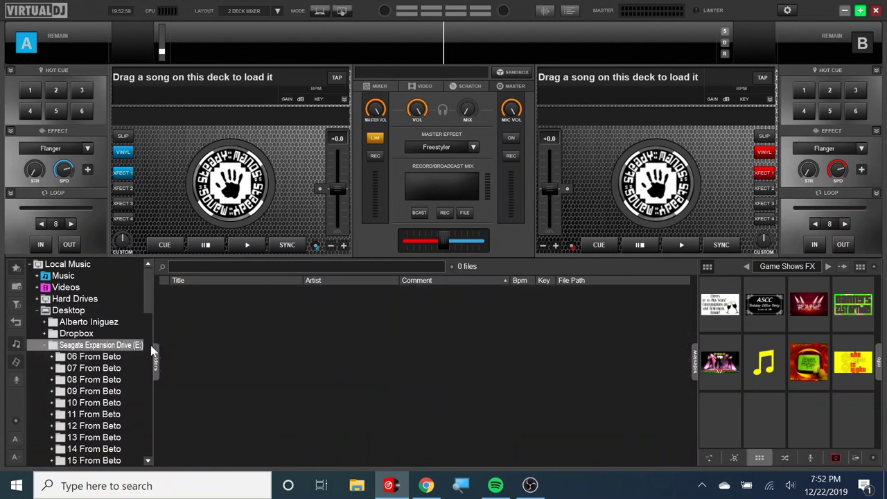
scroll(145, 323, down, 2)
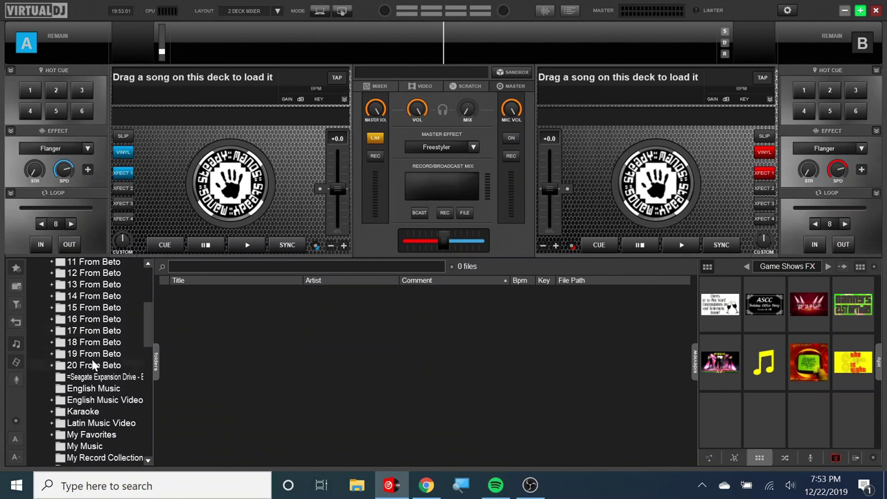
click(94, 365)
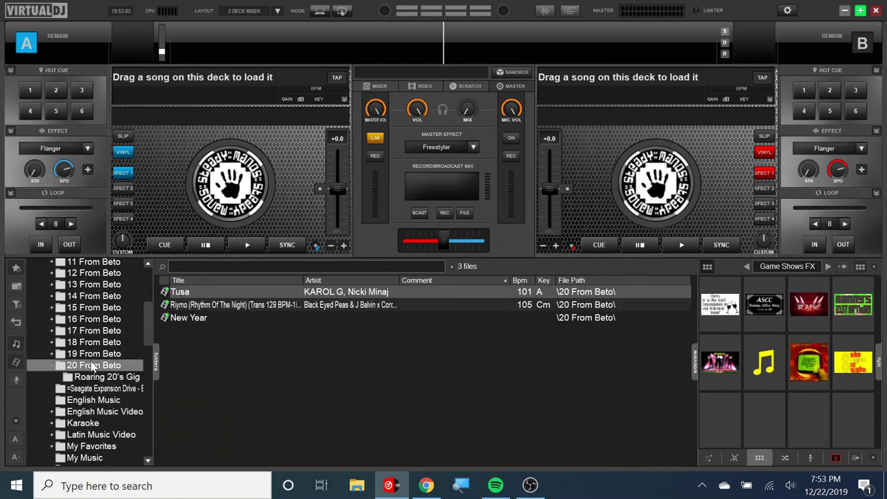
Place the New Year video on the second pad of the Game Shows FX bank and play it in the video output window
click(204, 320)
drag(455, 323, 769, 304)
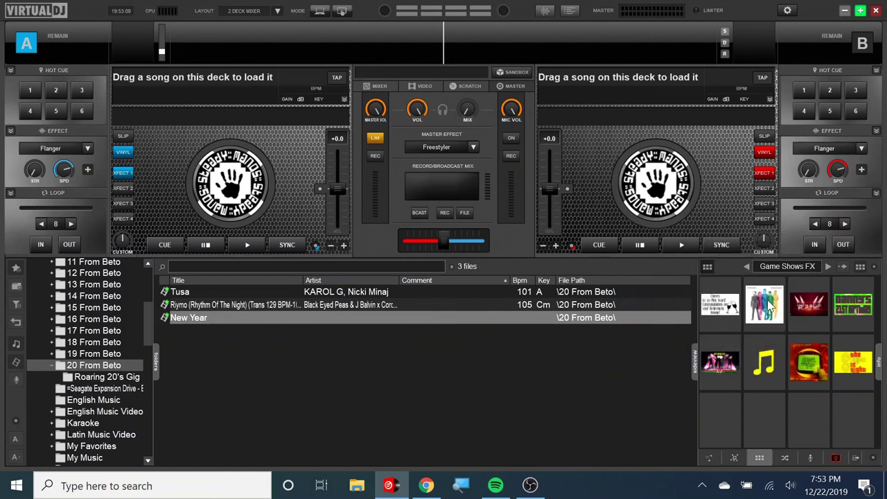
click(769, 309)
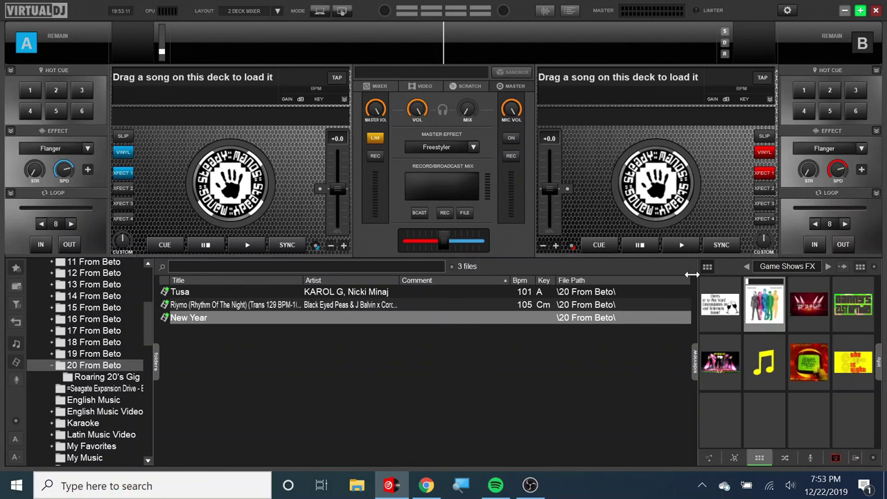
click(417, 86)
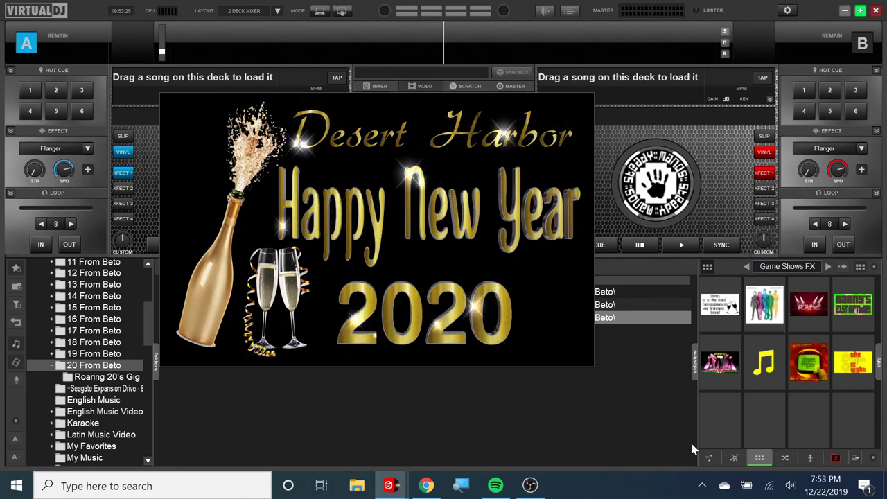
click(762, 312)
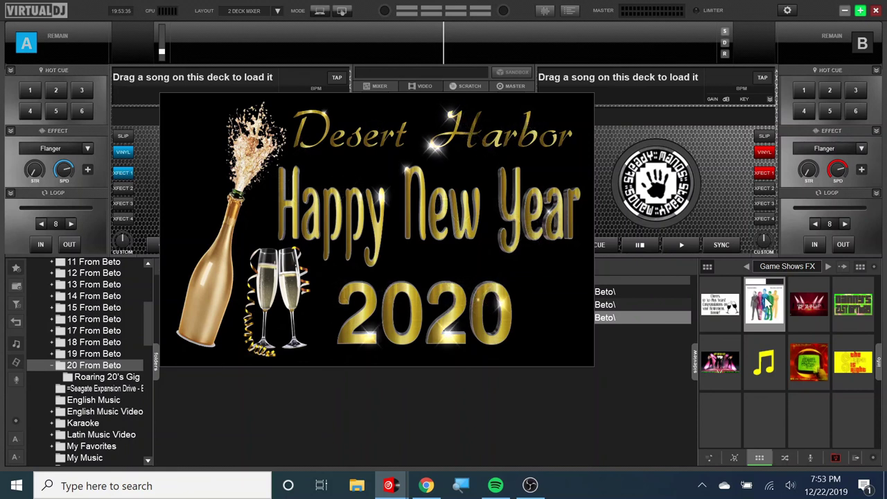
Open the New Year sample in the Sample Editor, close the floating video window, and set the mode to Loop
click(873, 267)
mouse_move(845, 337)
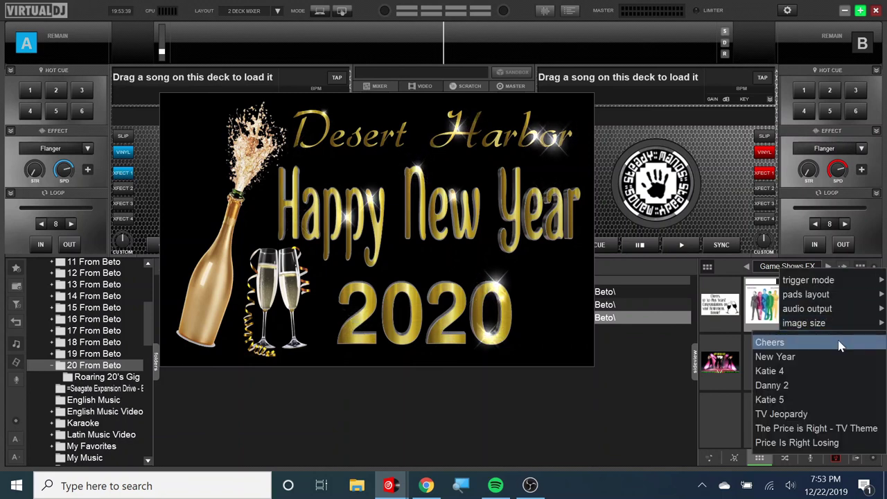
click(831, 356)
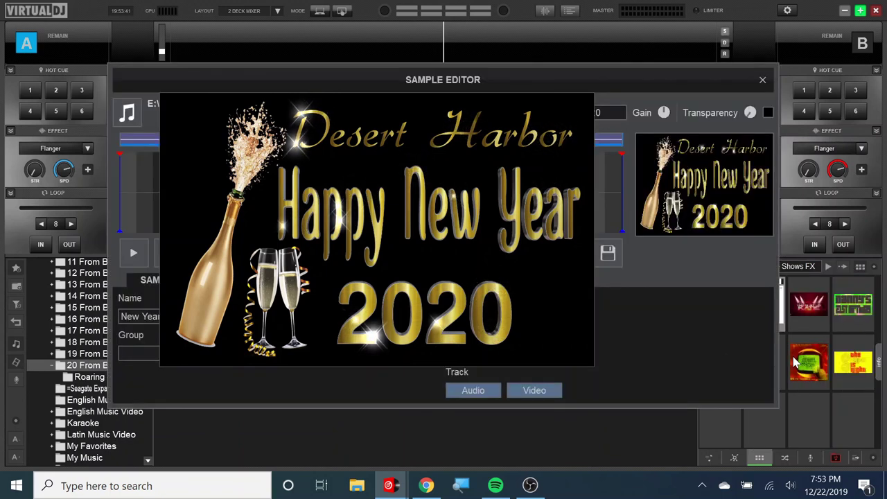
right_click(462, 170)
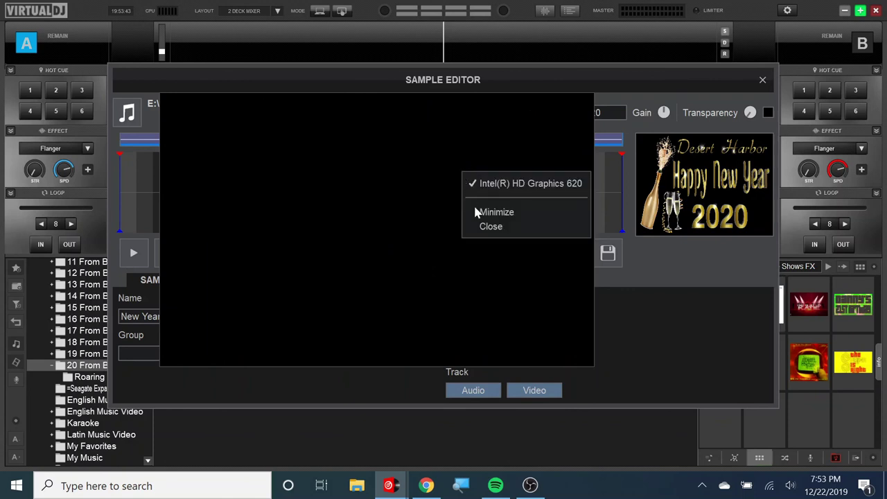
click(492, 227)
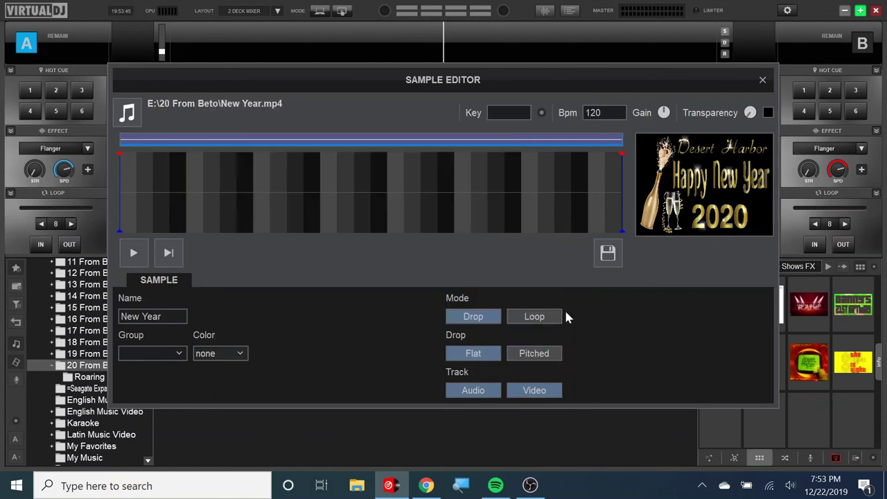
click(534, 317)
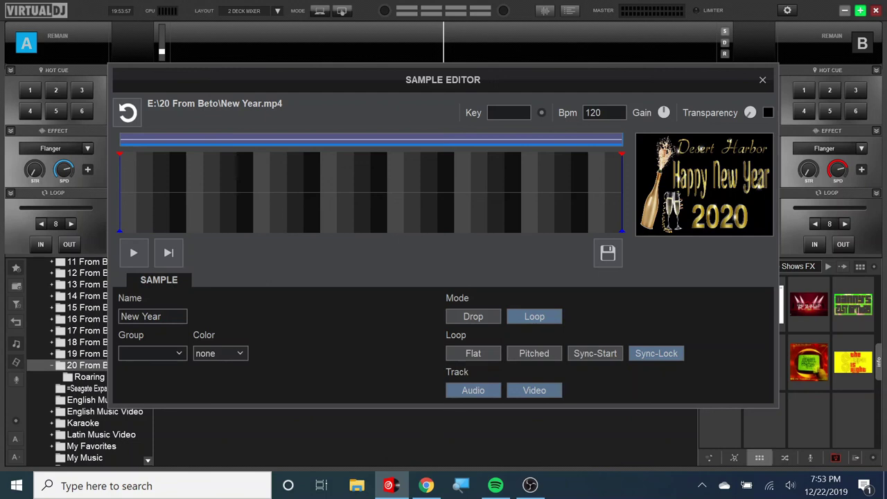
click(128, 113)
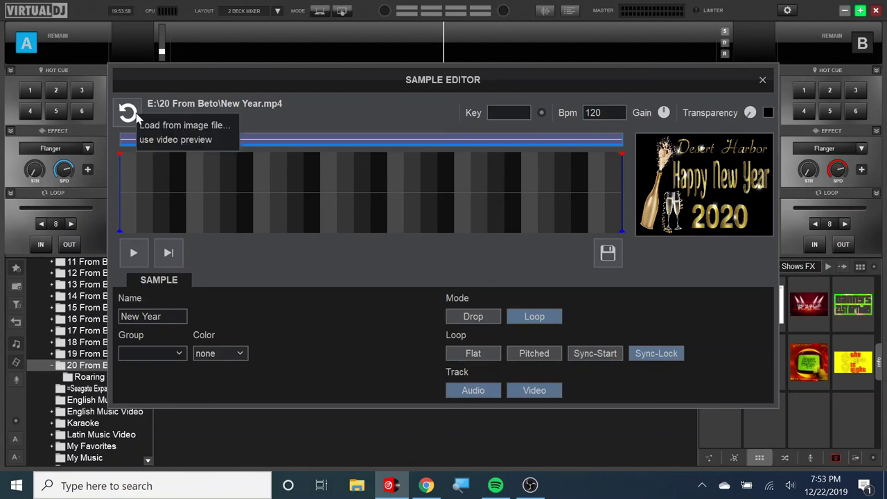
click(159, 125)
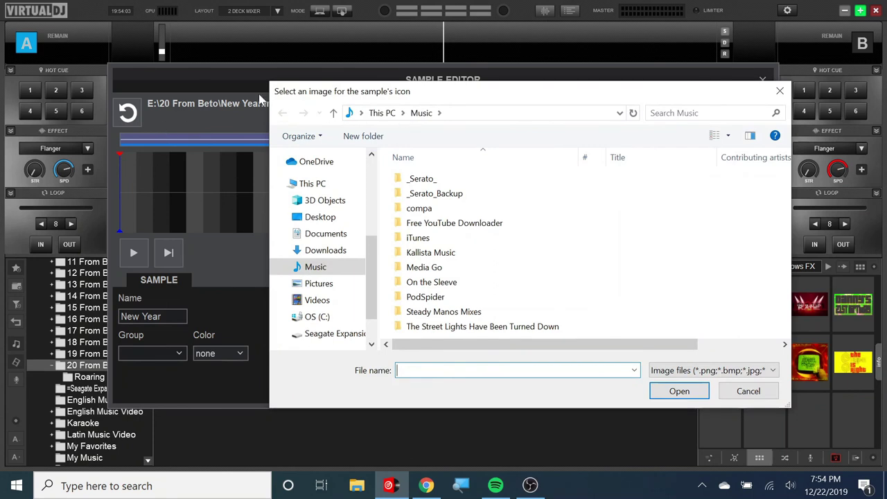
click(748, 391)
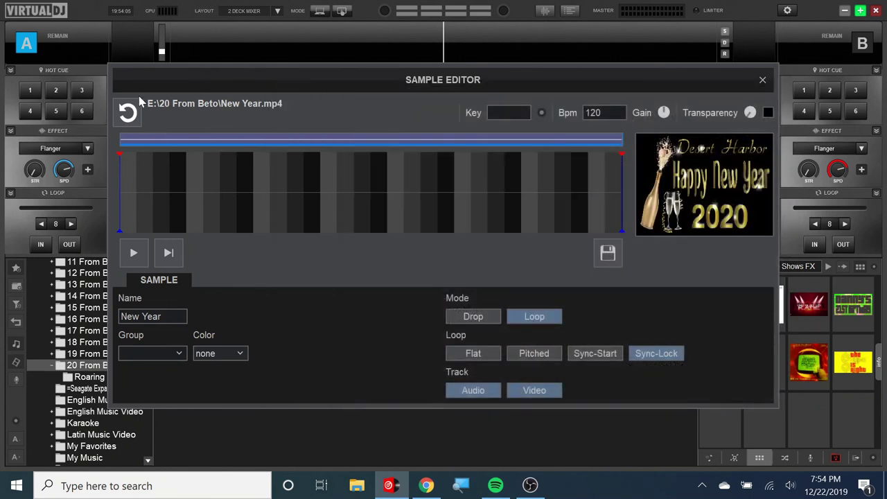
Use the video preview as the New Year sample's icon and save the sample
click(126, 113)
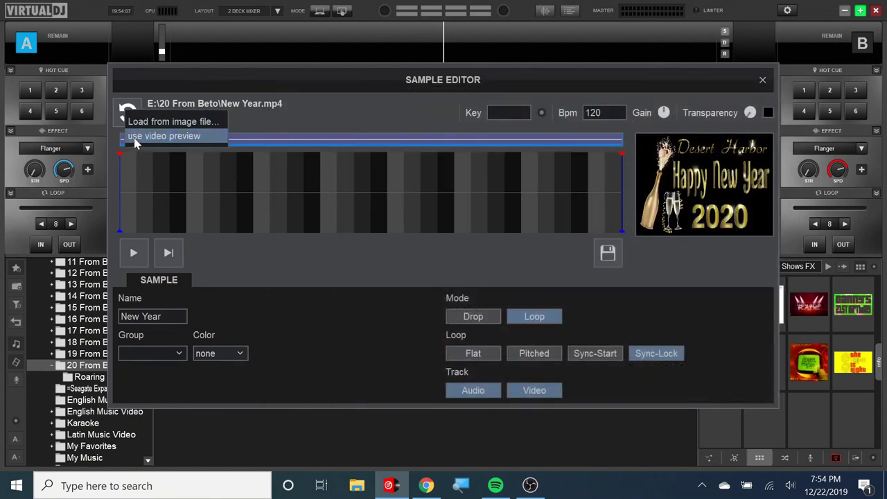
click(137, 142)
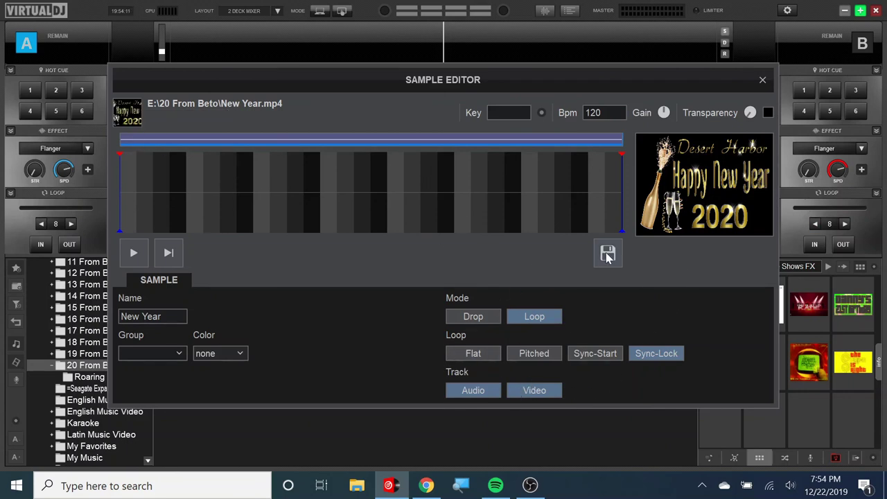
click(607, 255)
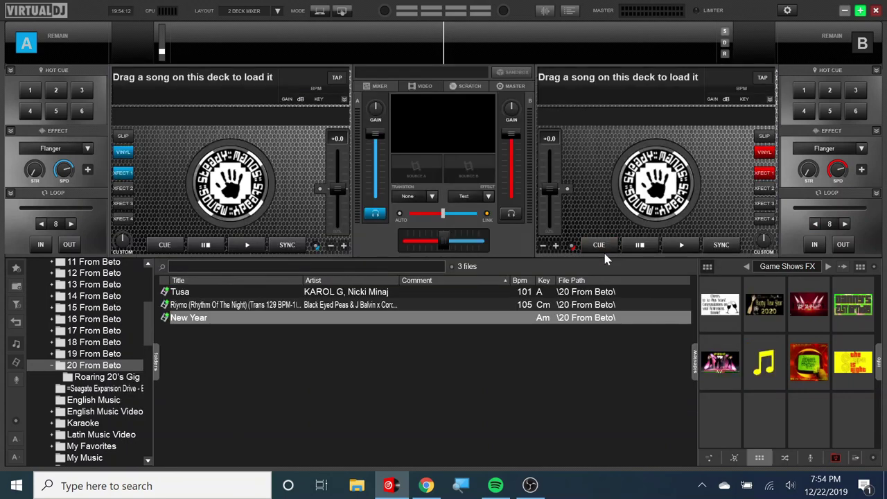
Trigger the New Year sample from its pad with the video output window open to check its playback
click(760, 304)
double_click(454, 133)
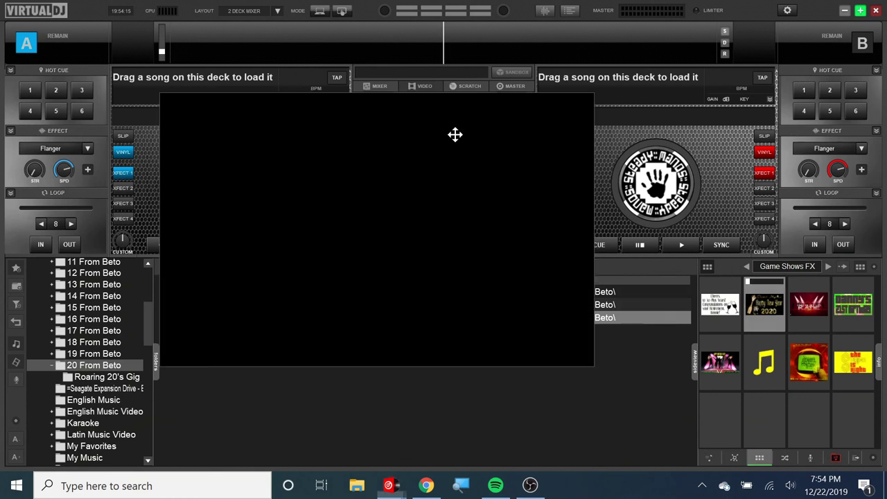
click(776, 302)
click(775, 302)
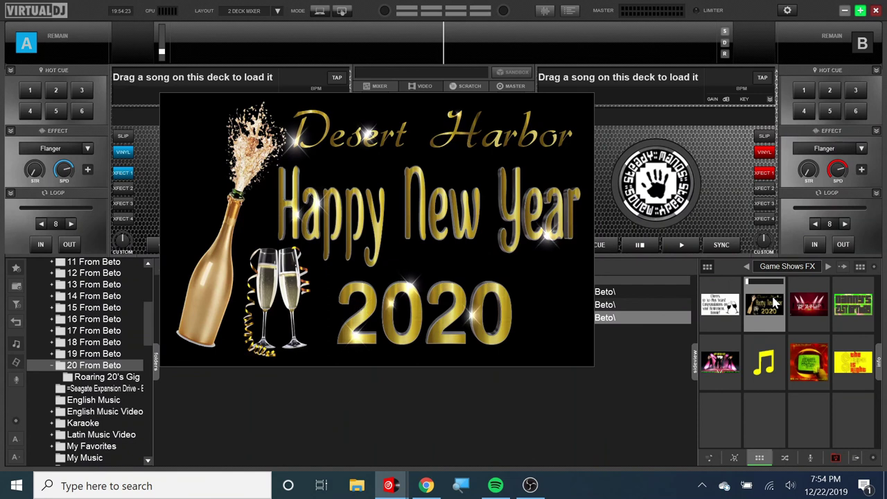